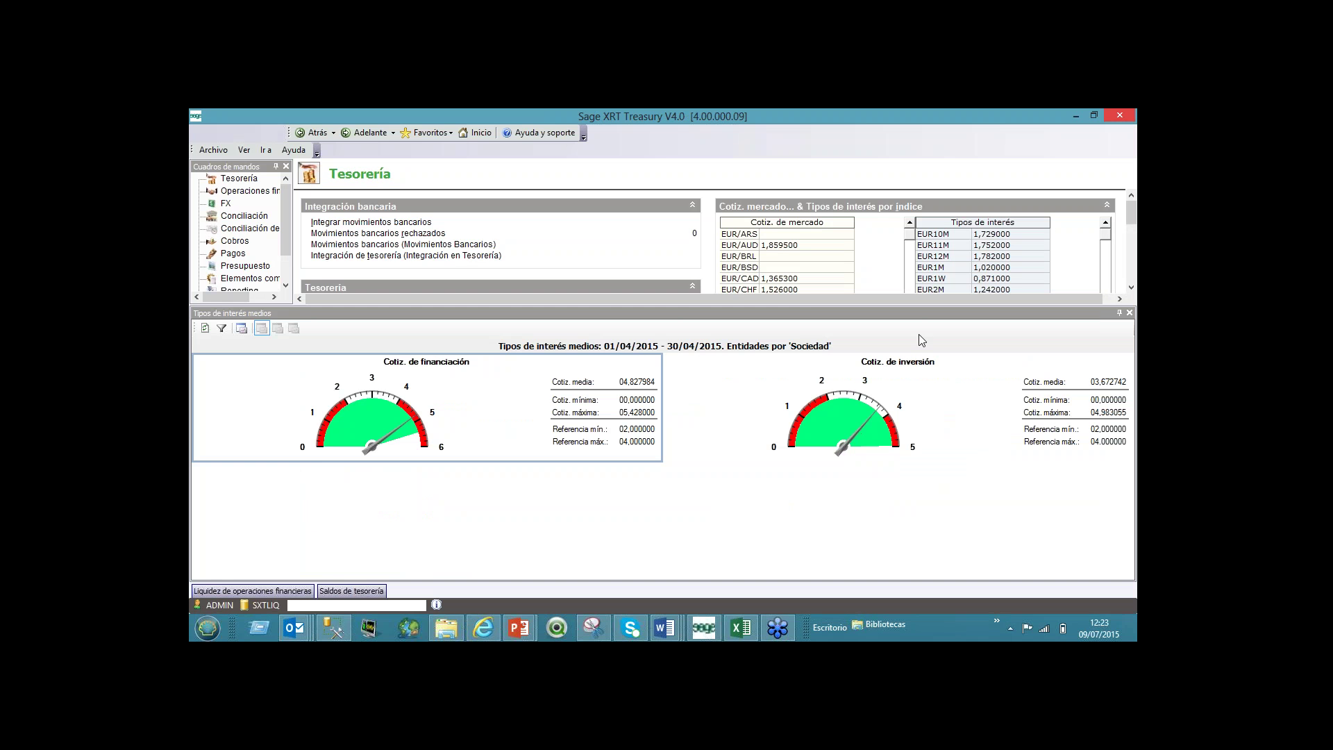
Step: Close the Tipos de interés medios pane and open the Códigos transacción list in Elementos comunes
{"action": "left_click_drag", "start_coordinate": [919, 313], "coordinate": [764, 350]}
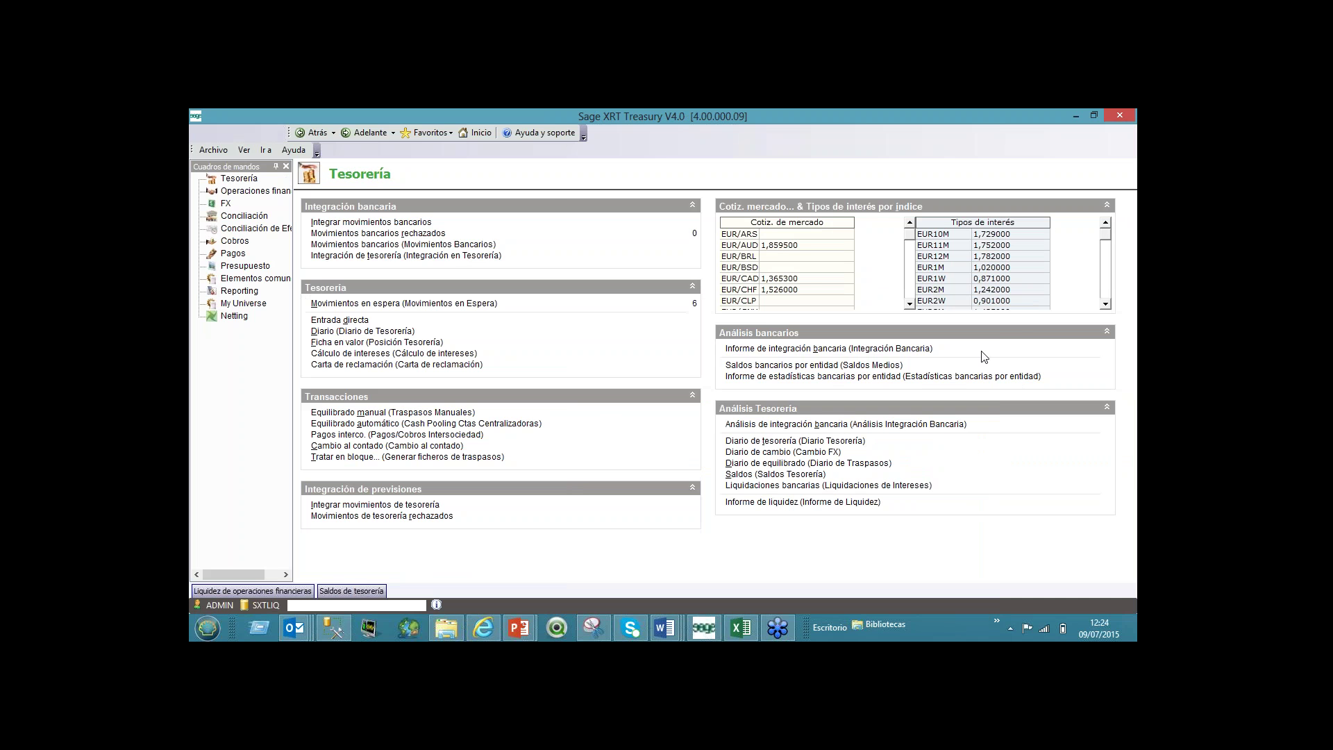
{"action": "left_click", "coordinate": [255, 278]}
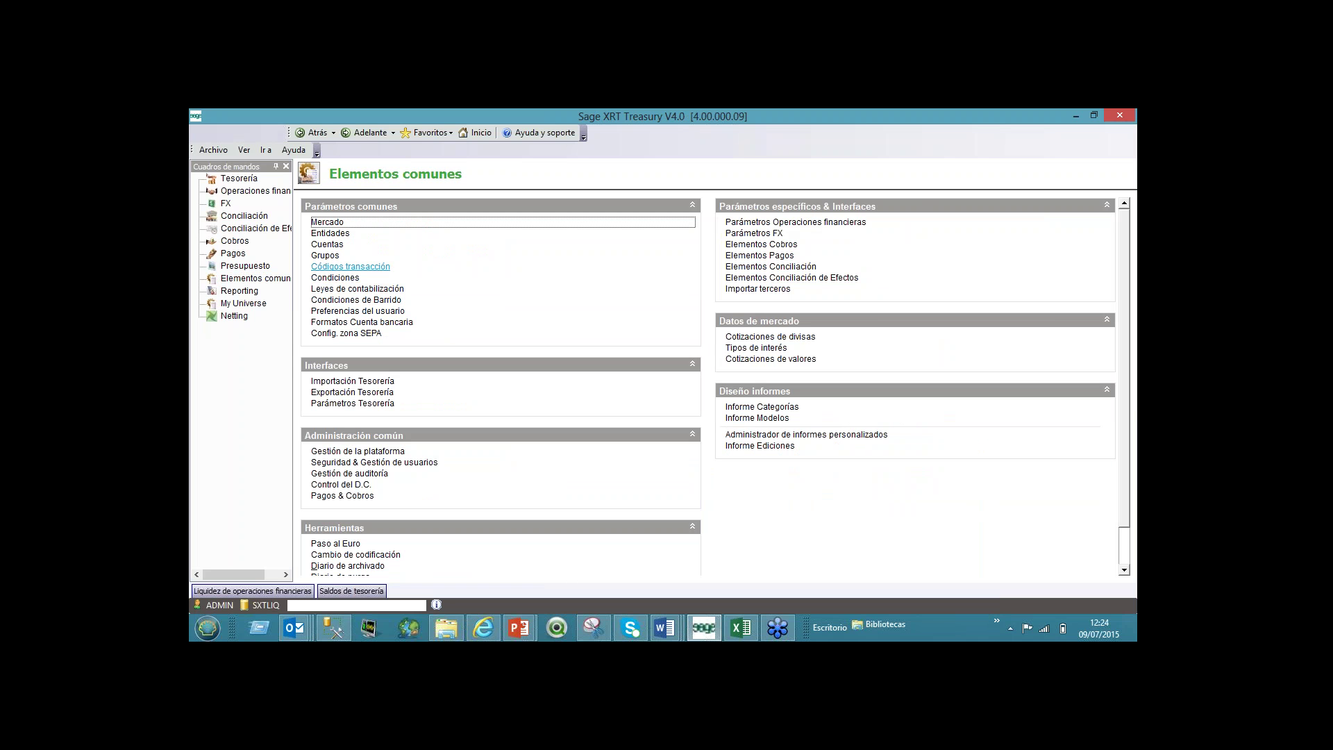
{"action": "left_click", "coordinate": [343, 278]}
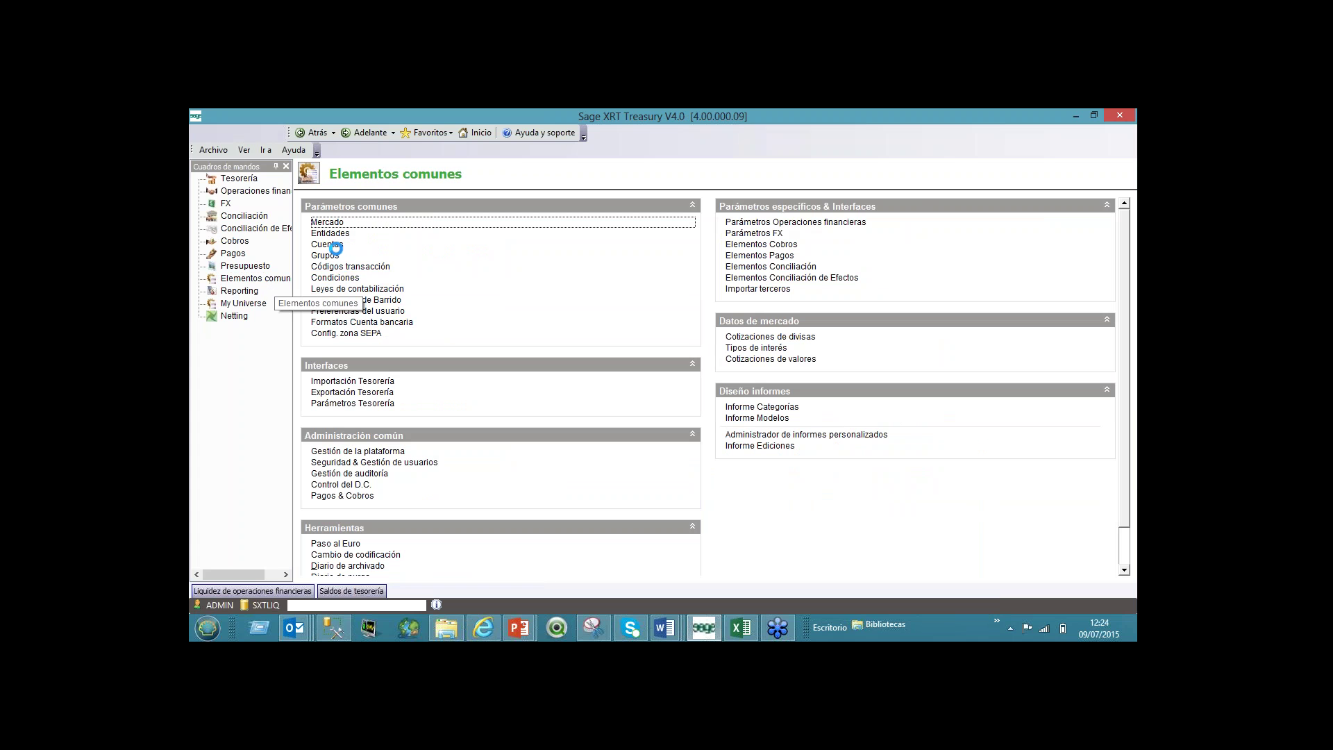
{"action": "left_click", "coordinate": [389, 268]}
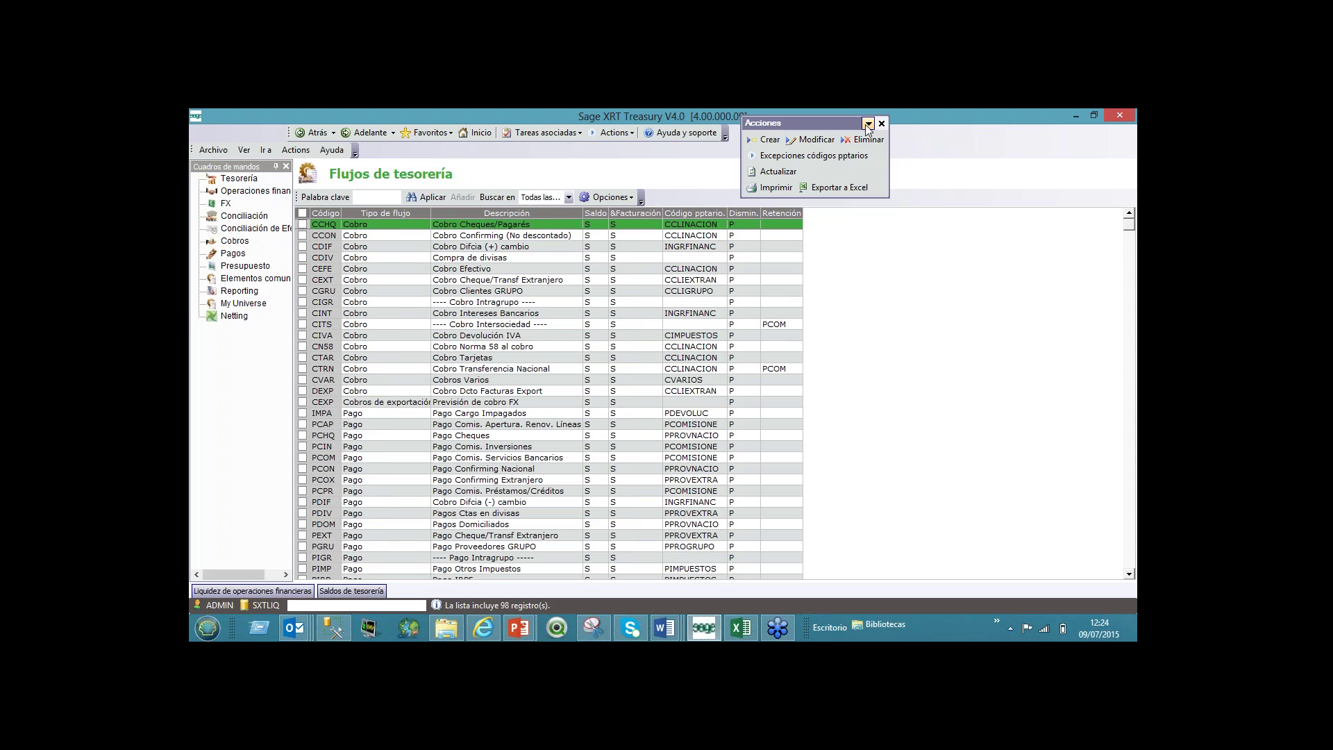
Step: Dock the floating Acciones toolbar above the Flujos de tesorería list
{"action": "left_click", "coordinate": [869, 124]}
{"action": "left_click", "coordinate": [841, 131]}
{"action": "left_click_drag", "start_coordinate": [803, 140], "coordinate": [435, 185]}
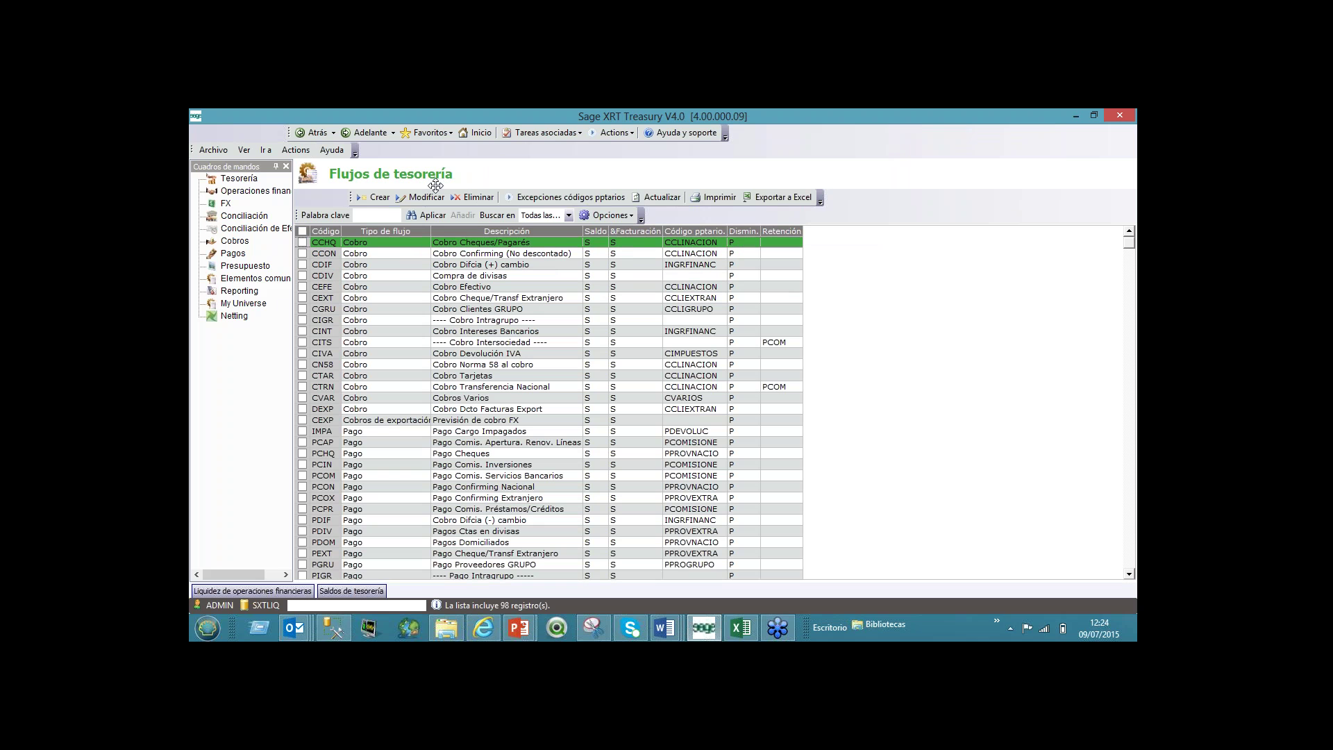
Step: Open the associated budget codes list, Cód. pptarios., from the treasury flows
{"action": "left_click", "coordinate": [532, 129]}
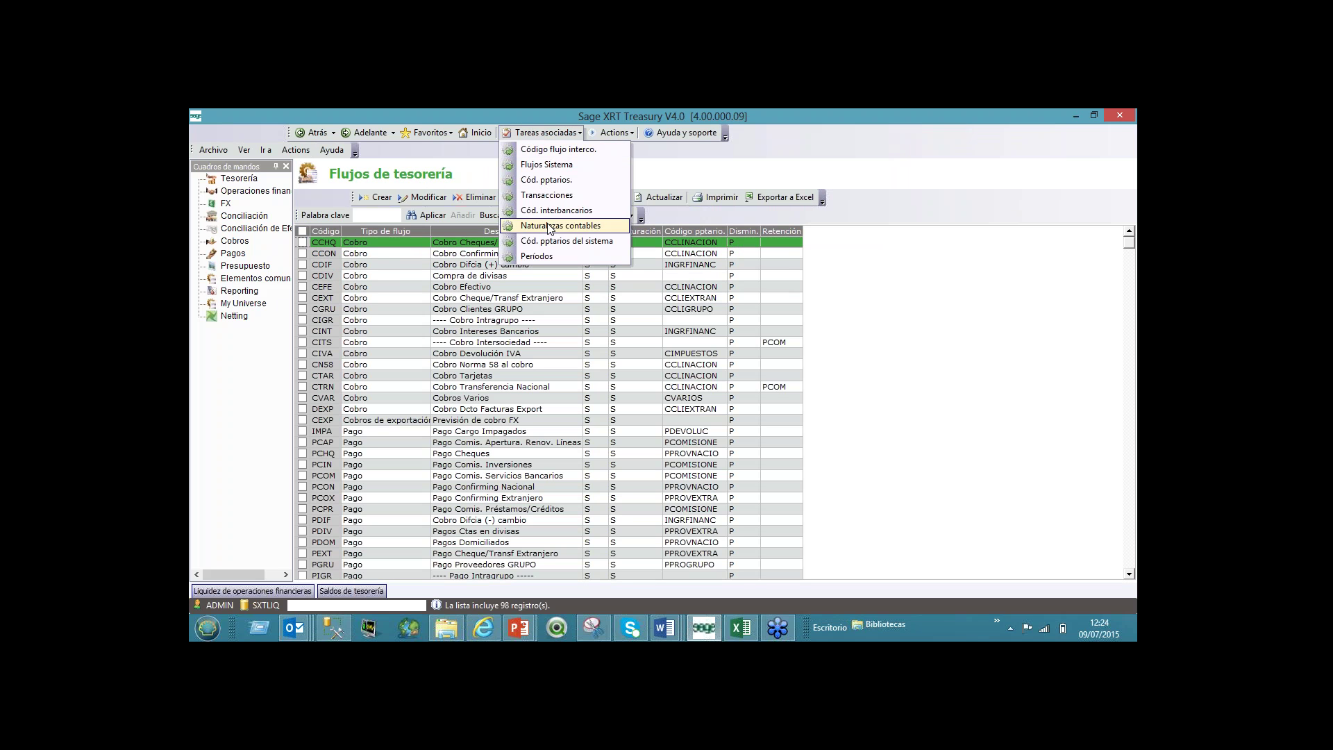
{"action": "left_click", "coordinate": [547, 179]}
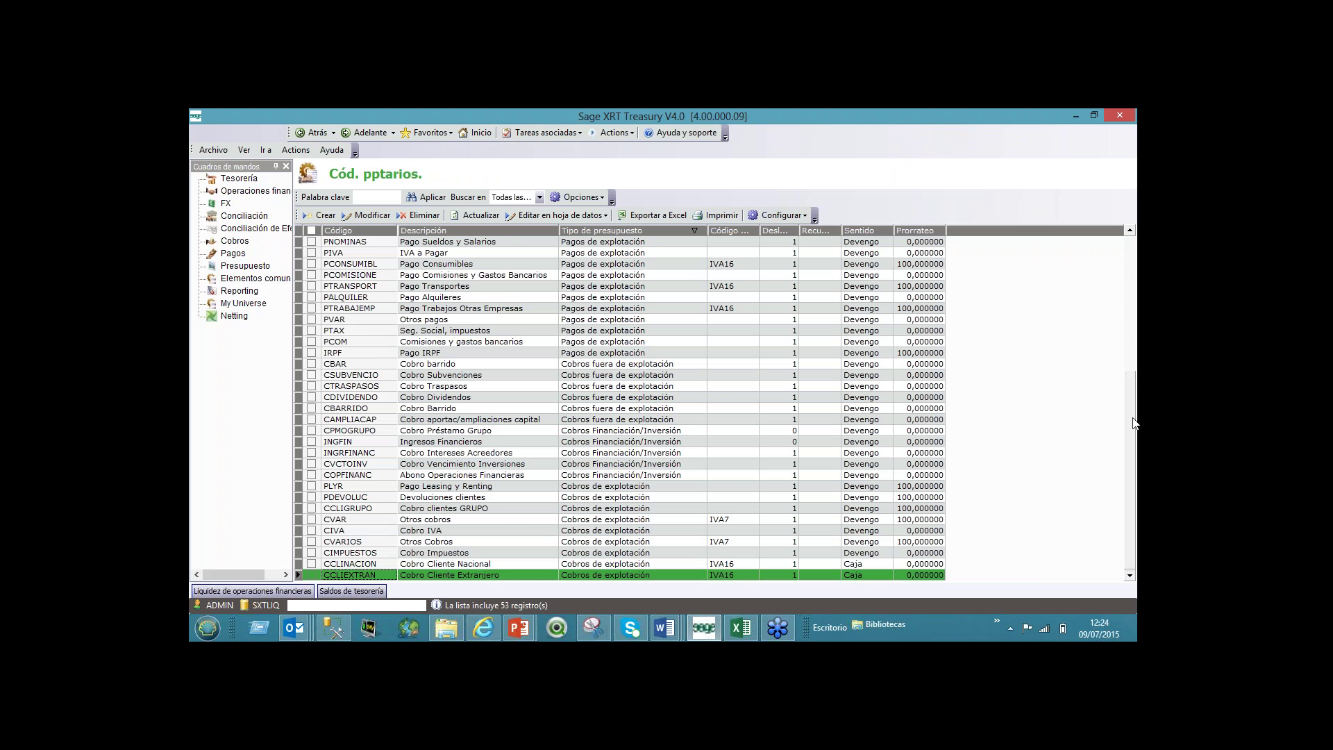
{"action": "scroll", "coordinate": [1135, 423], "scroll_direction": "up", "scroll_amount": 3}
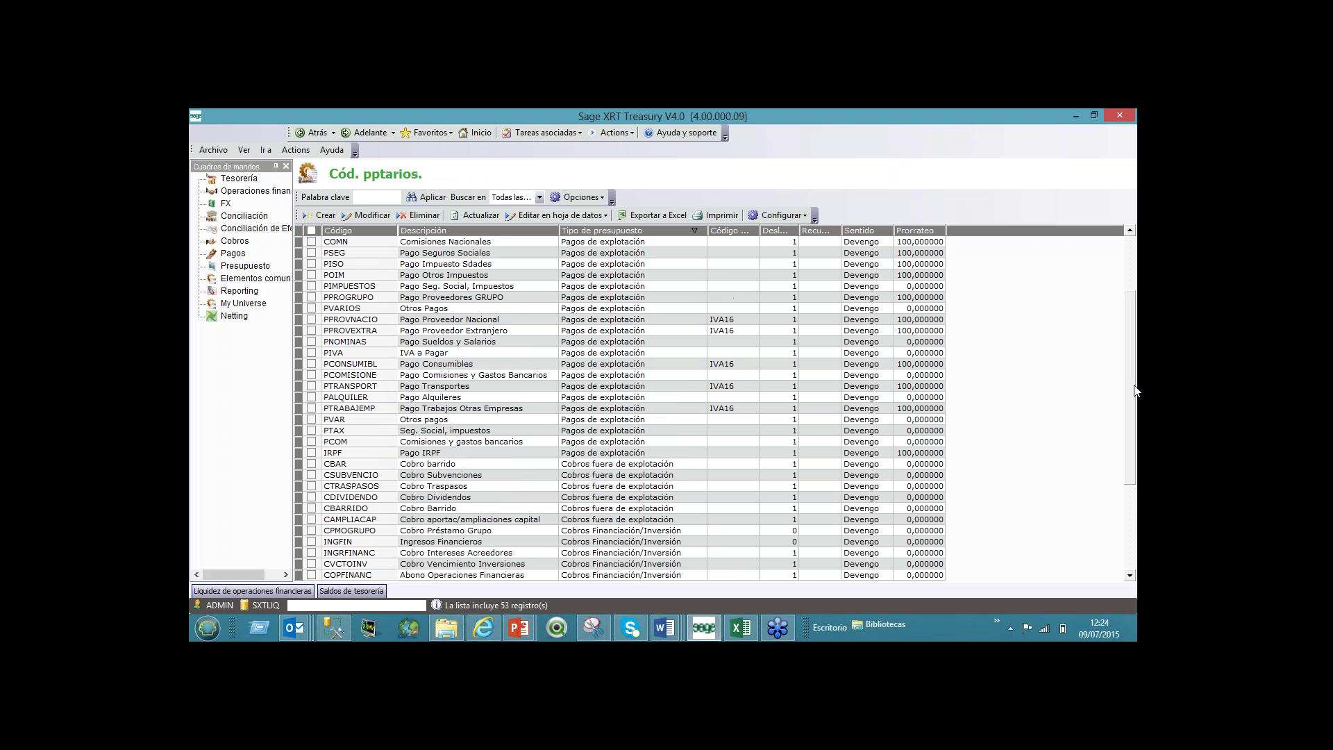
{"action": "scroll", "coordinate": [1135, 391], "scroll_direction": "up", "scroll_amount": 2}
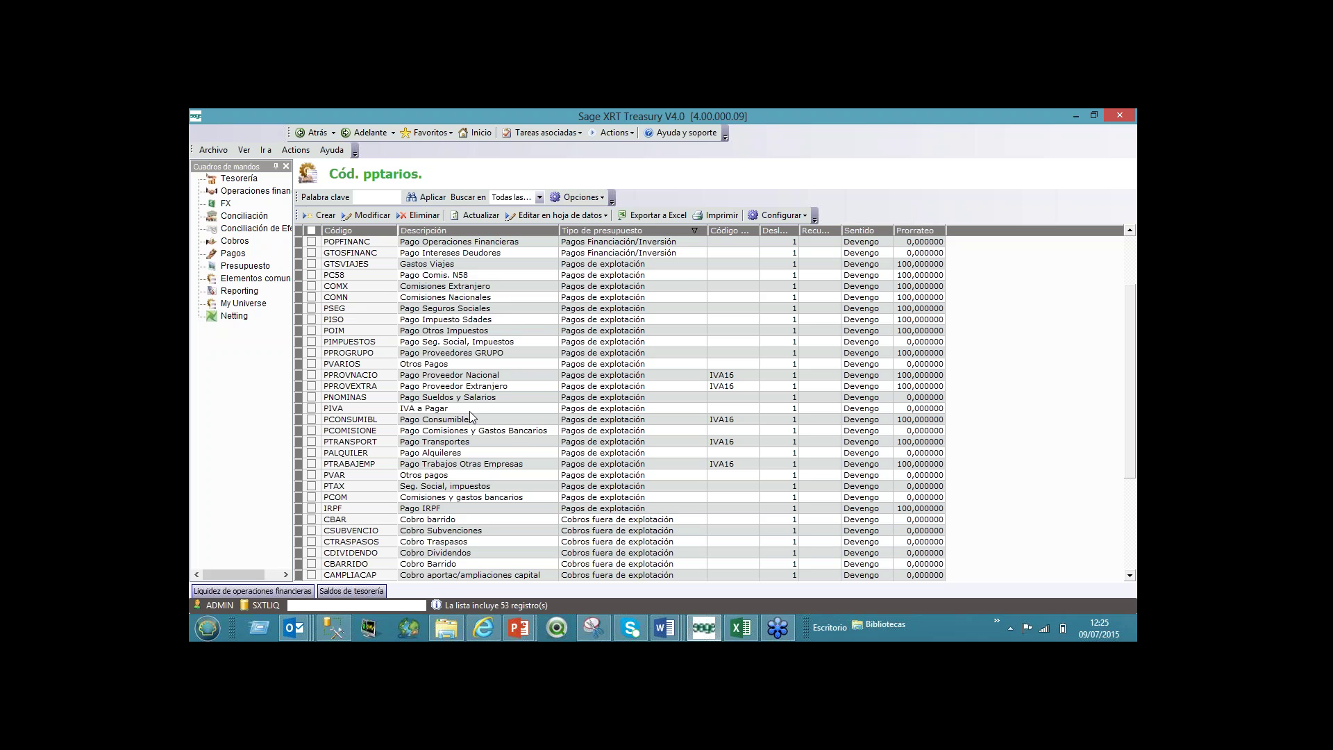
Step: Examine the budget codes from Pago Proveedor Nacional onward and back up through the payment codes, with their descriptions and budget types
{"action": "left_click", "coordinate": [443, 375]}
{"action": "key", "text": "Down"}
{"action": "key", "text": "Down"}
{"action": "key", "text": "Down"}
{"action": "key", "text": "Down"}
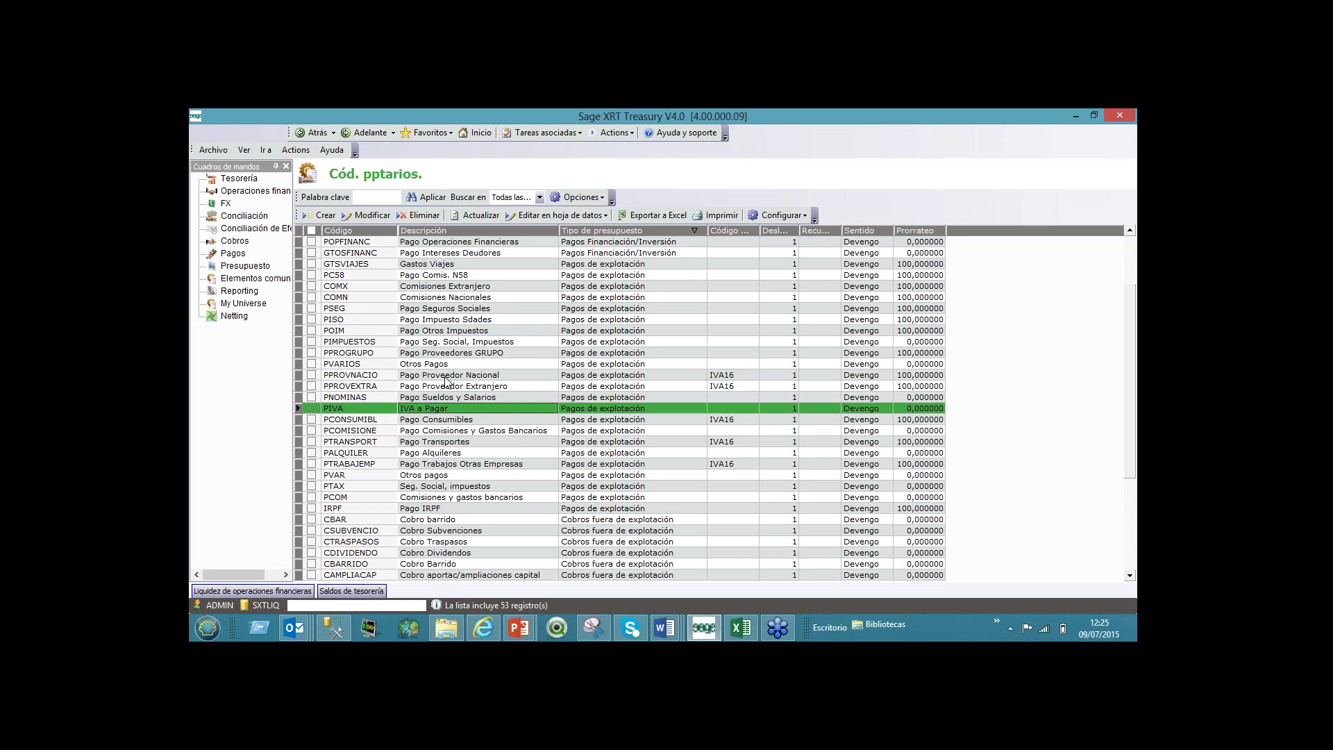
{"action": "key", "text": "Down"}
{"action": "key", "text": "Down"}
{"action": "key", "text": "Down"}
{"action": "key", "text": "Down"}
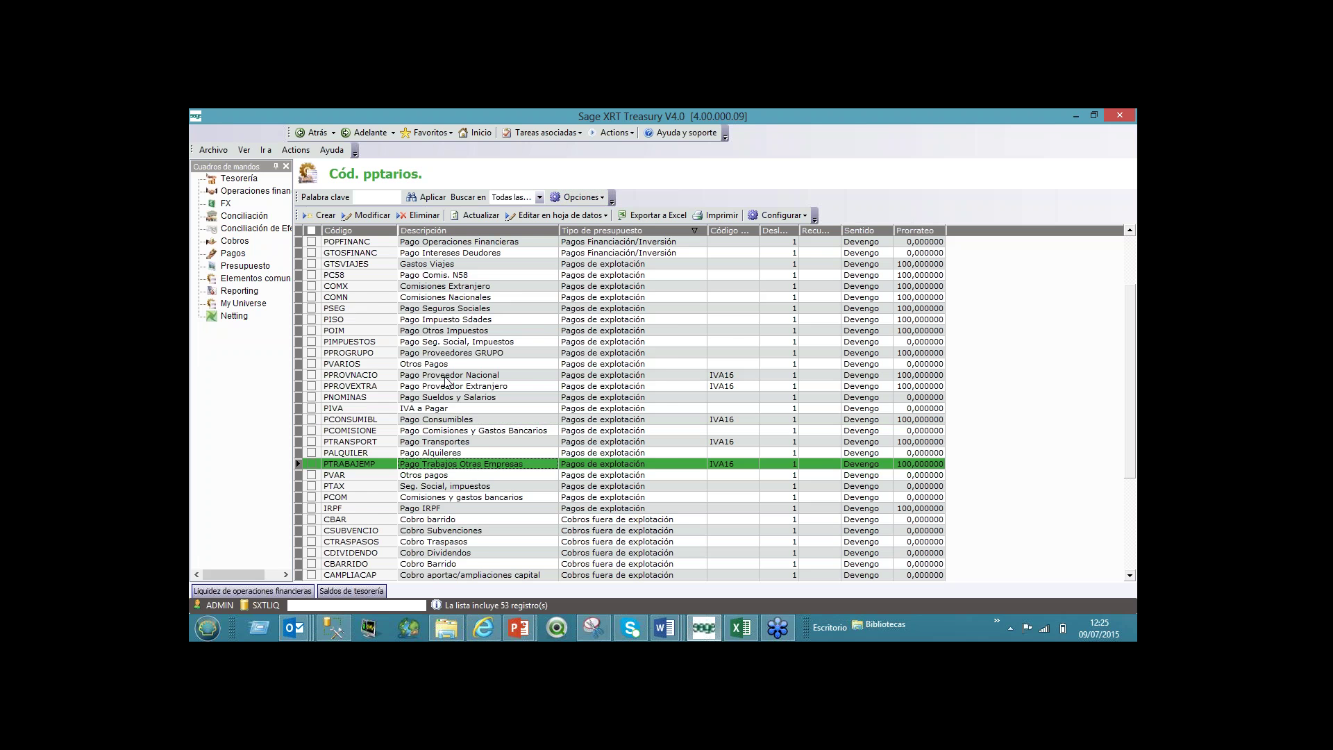
{"action": "key", "text": "Down"}
{"action": "key", "text": "Down"}
{"action": "key", "text": "Down"}
{"action": "key", "text": "Down"}
{"action": "key", "text": "Down"}
{"action": "key", "text": "Down"}
{"action": "key", "text": "Down"}
{"action": "key", "text": "Down"}
{"action": "key", "text": "Down"}
{"action": "key", "text": "Down"}
{"action": "key", "text": "Down"}
{"action": "key", "text": "Down"}
{"action": "key", "text": "Down"}
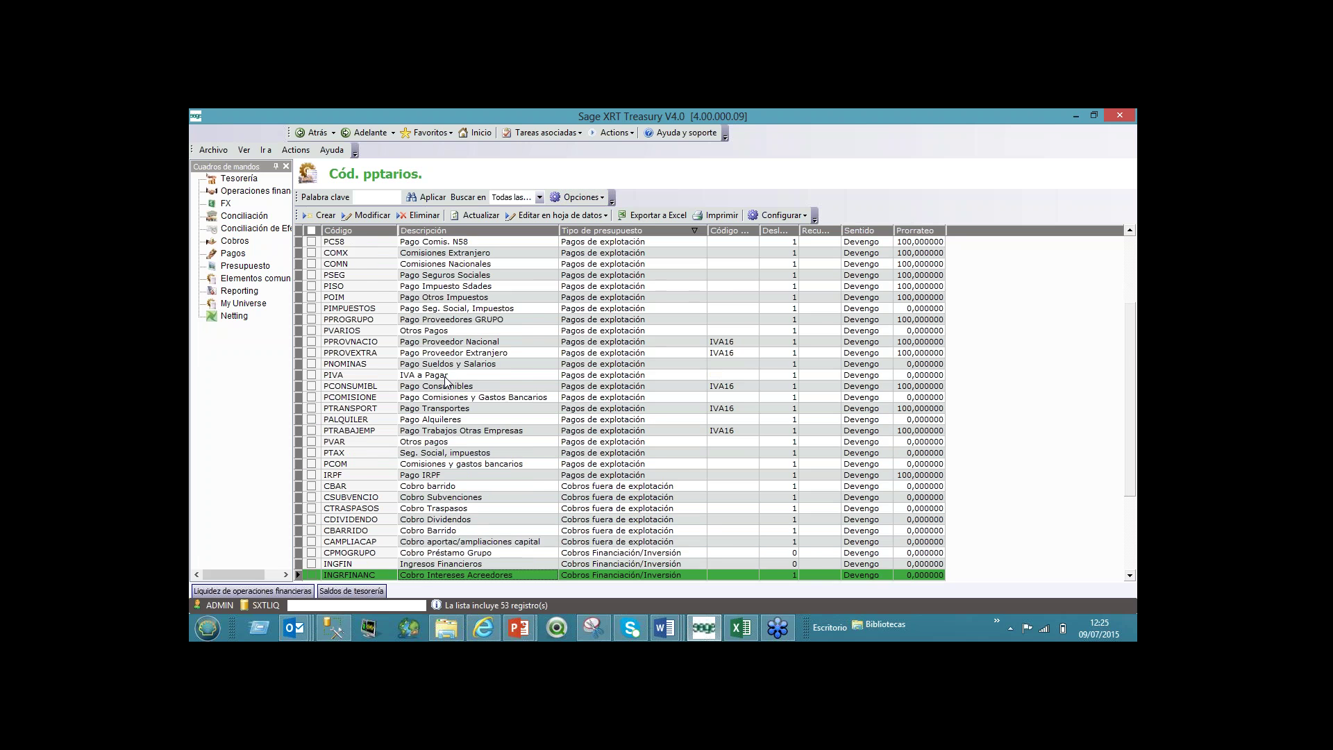
{"action": "key", "text": "Page_Up"}
{"action": "key", "text": "Page_Up"}
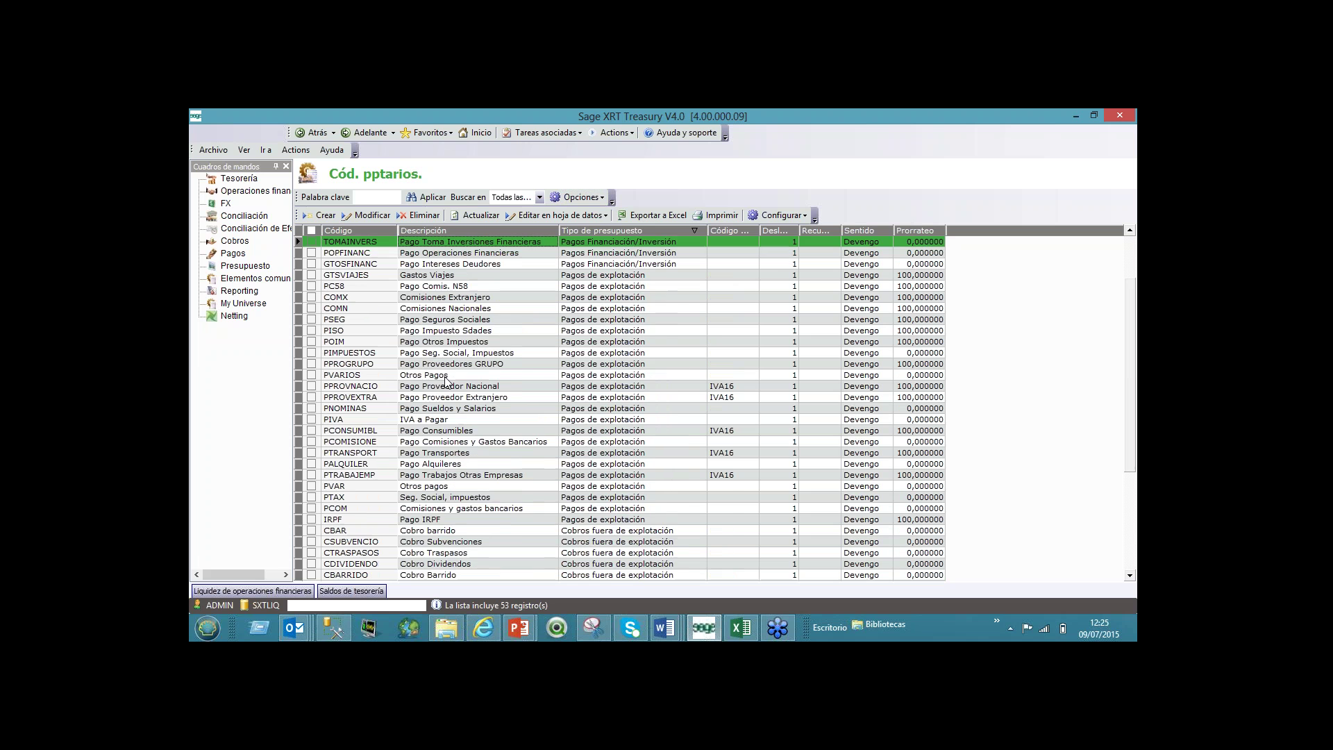
{"action": "key", "text": "Page_Up"}
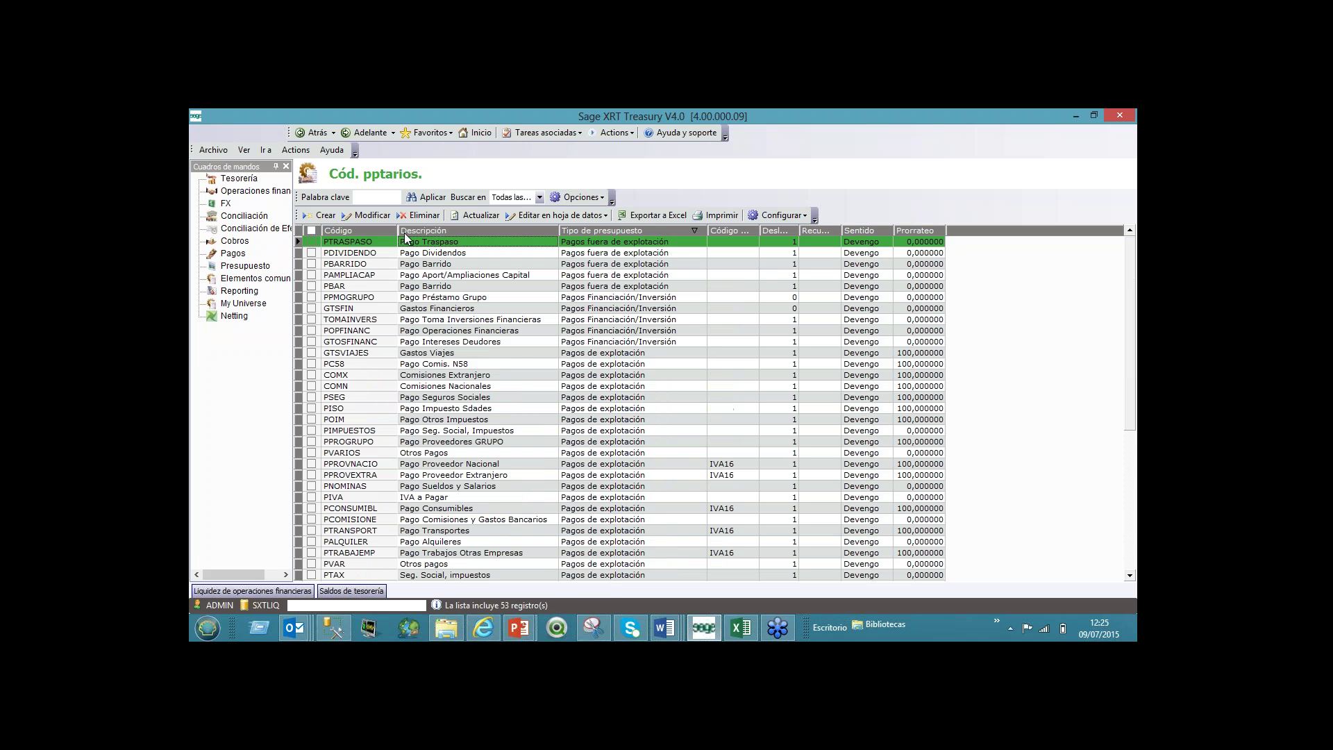
Step: Open the treasury budget sheet (Ppto Tesorería) from Presupuesto and narrow the company tree to widen the monthly grid
{"action": "left_click_drag", "start_coordinate": [355, 234], "coordinate": [356, 234]}
{"action": "left_click", "coordinate": [542, 353]}
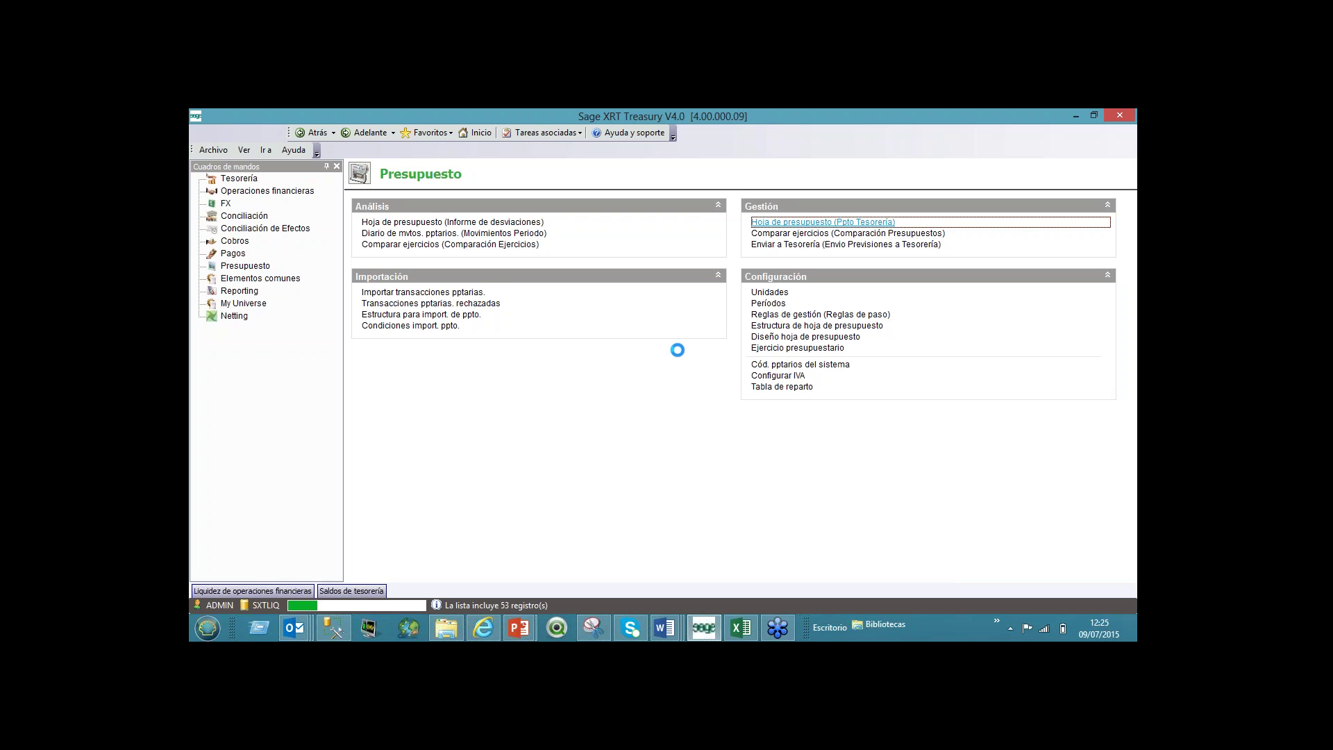
{"action": "left_click", "coordinate": [677, 464]}
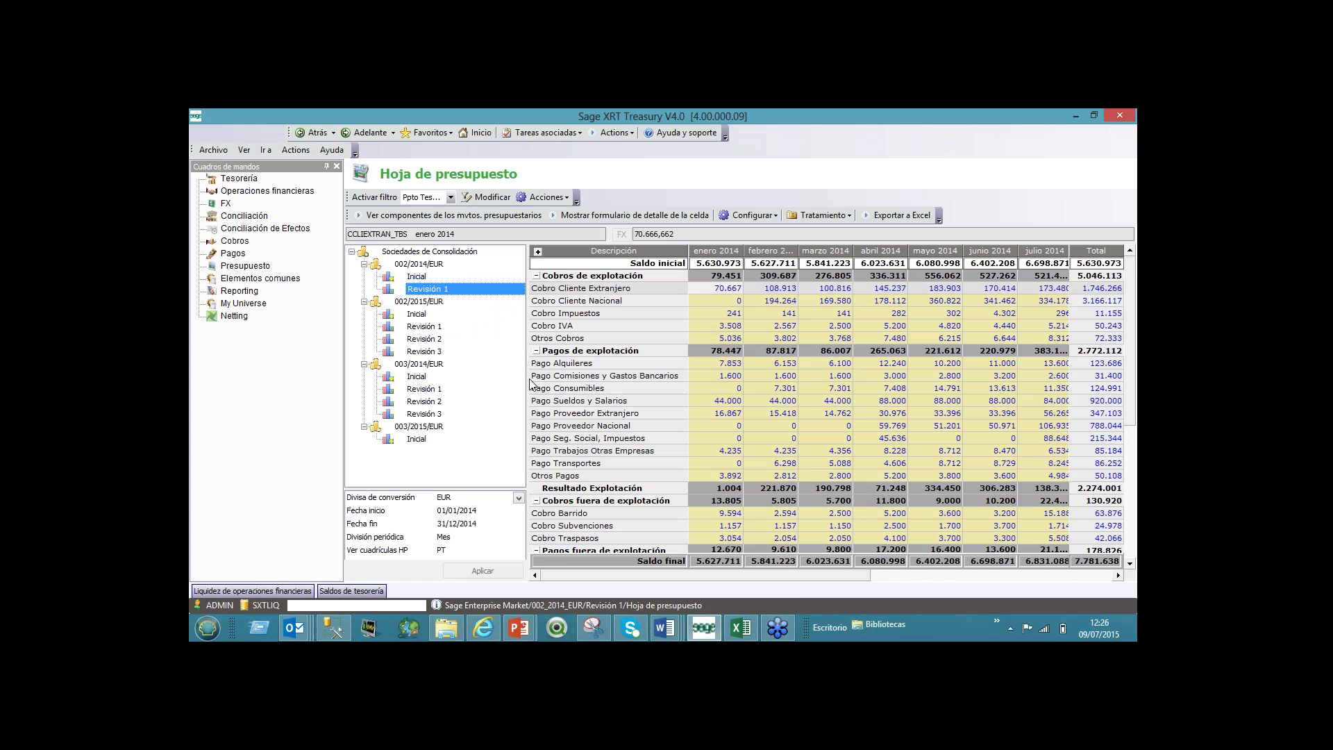
{"action": "left_click_drag", "start_coordinate": [530, 384], "coordinate": [474, 384]}
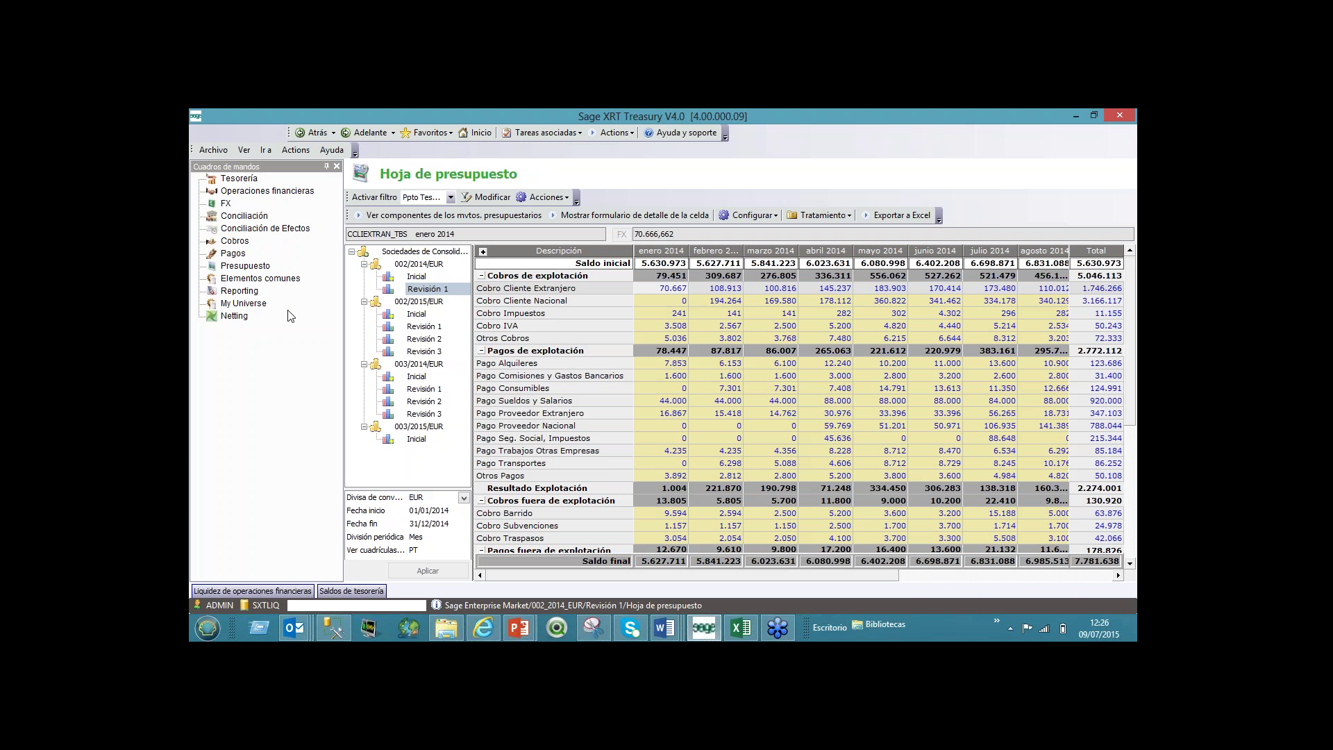
Step: Open budget sheet structure PPTO003 for modification and narrow the navigation pane
{"action": "left_click", "coordinate": [247, 268]}
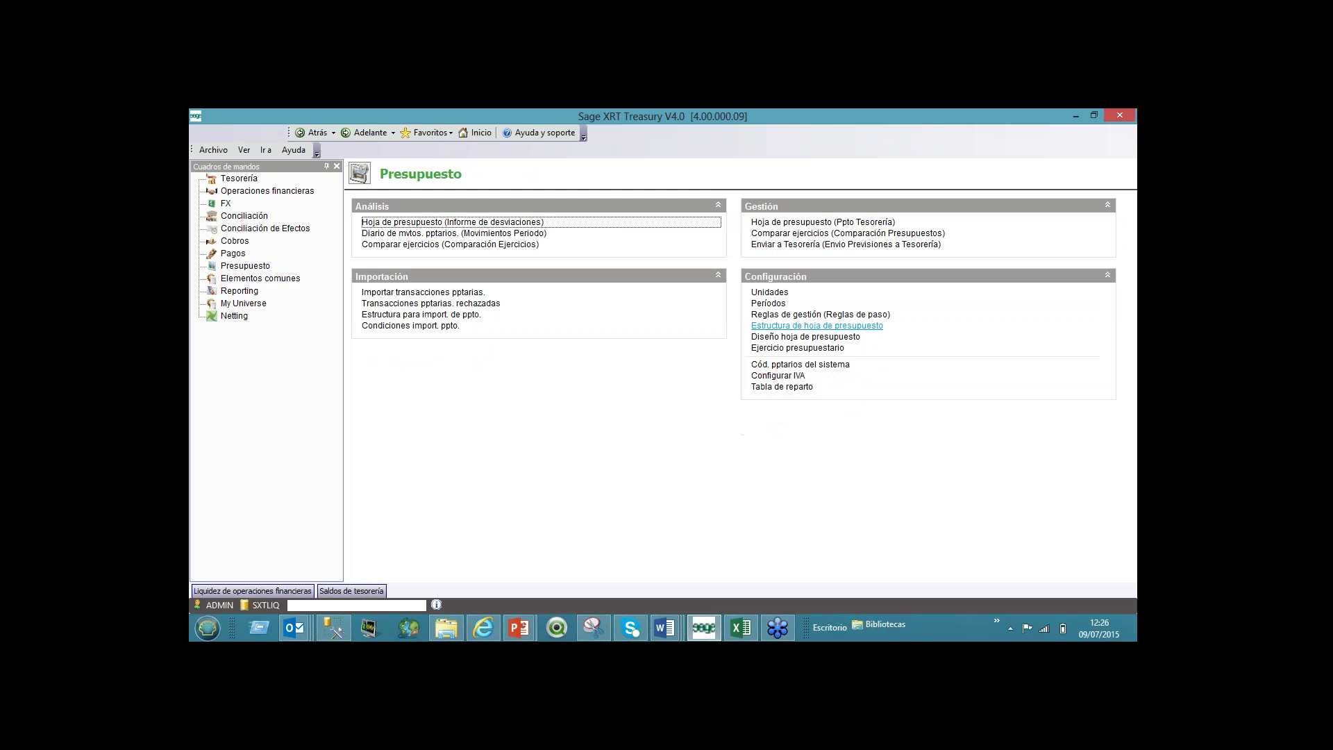
{"action": "left_click", "coordinate": [816, 325]}
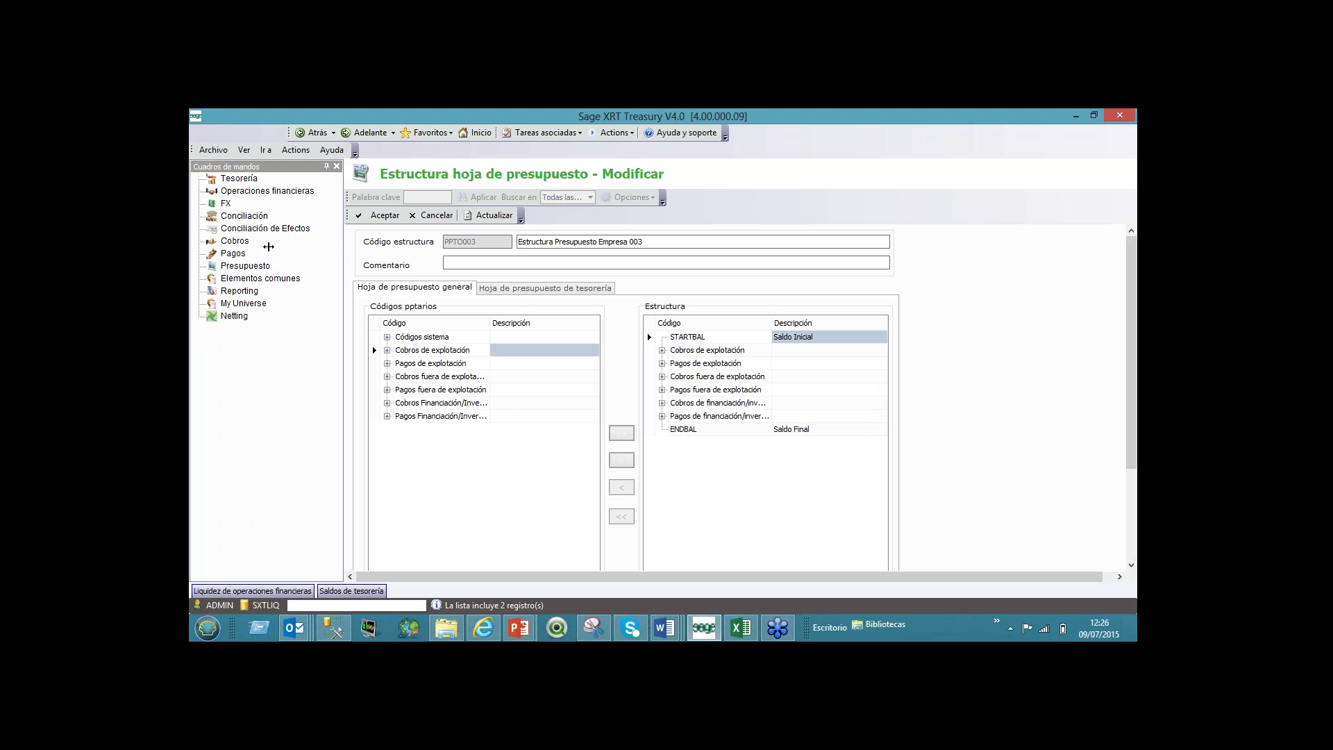
{"action": "left_click_drag", "start_coordinate": [343, 247], "coordinate": [257, 246]}
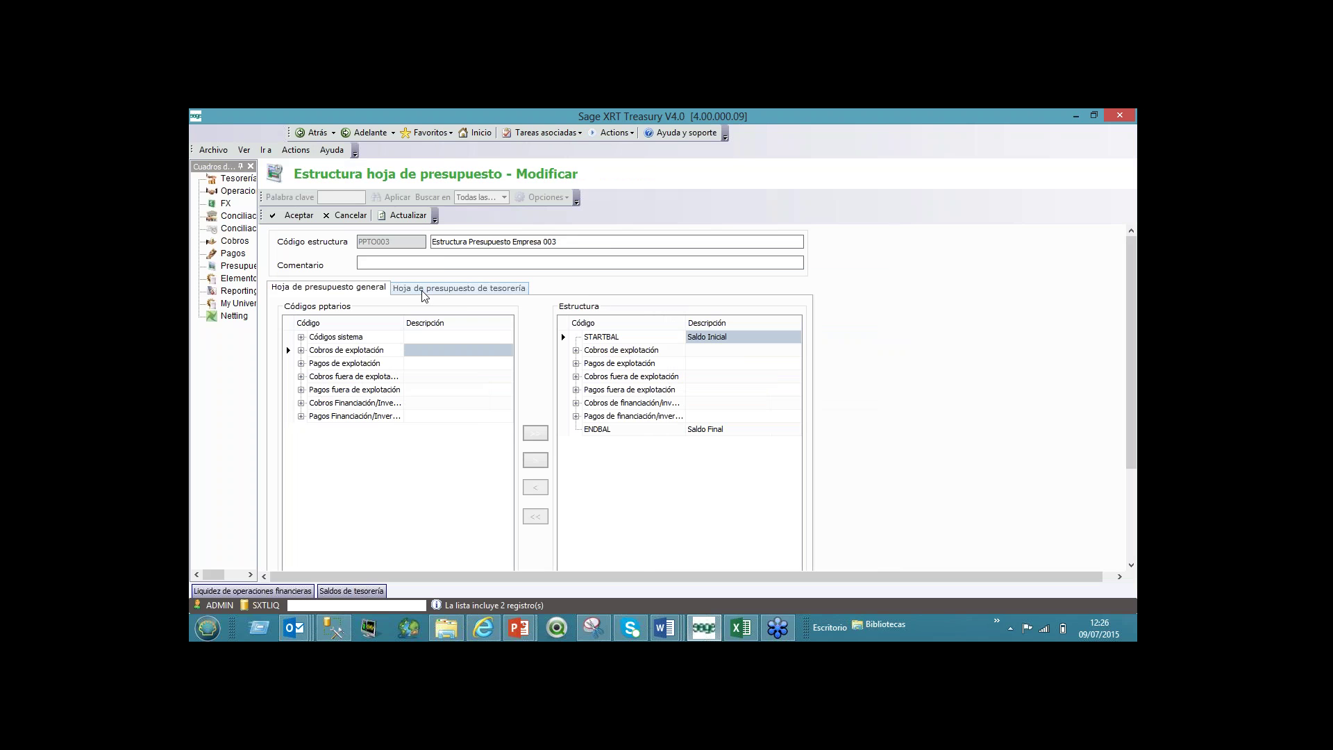
Step: Examine the available budget codes and the collection and payment groups in structure PPTO003, and leave it without saving
{"action": "left_click", "coordinate": [301, 351]}
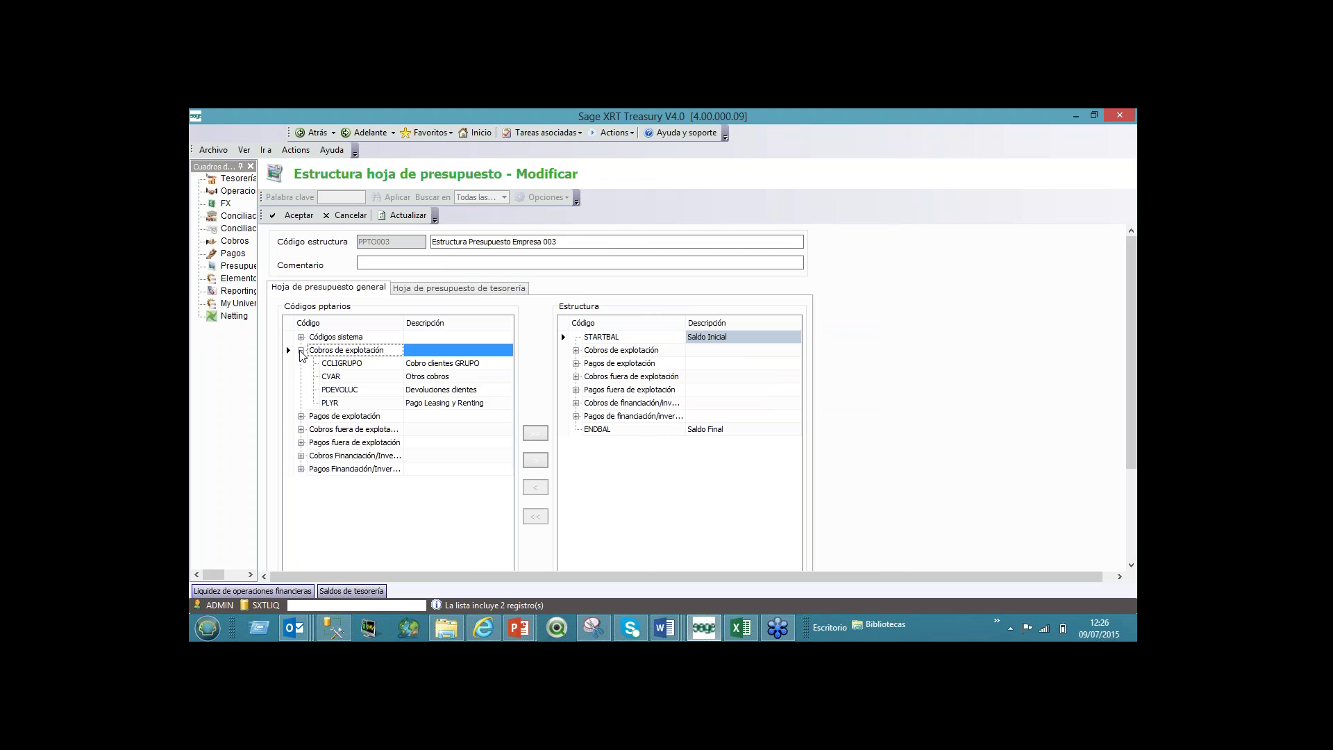
{"action": "left_click", "coordinate": [301, 350]}
{"action": "left_click", "coordinate": [301, 351]}
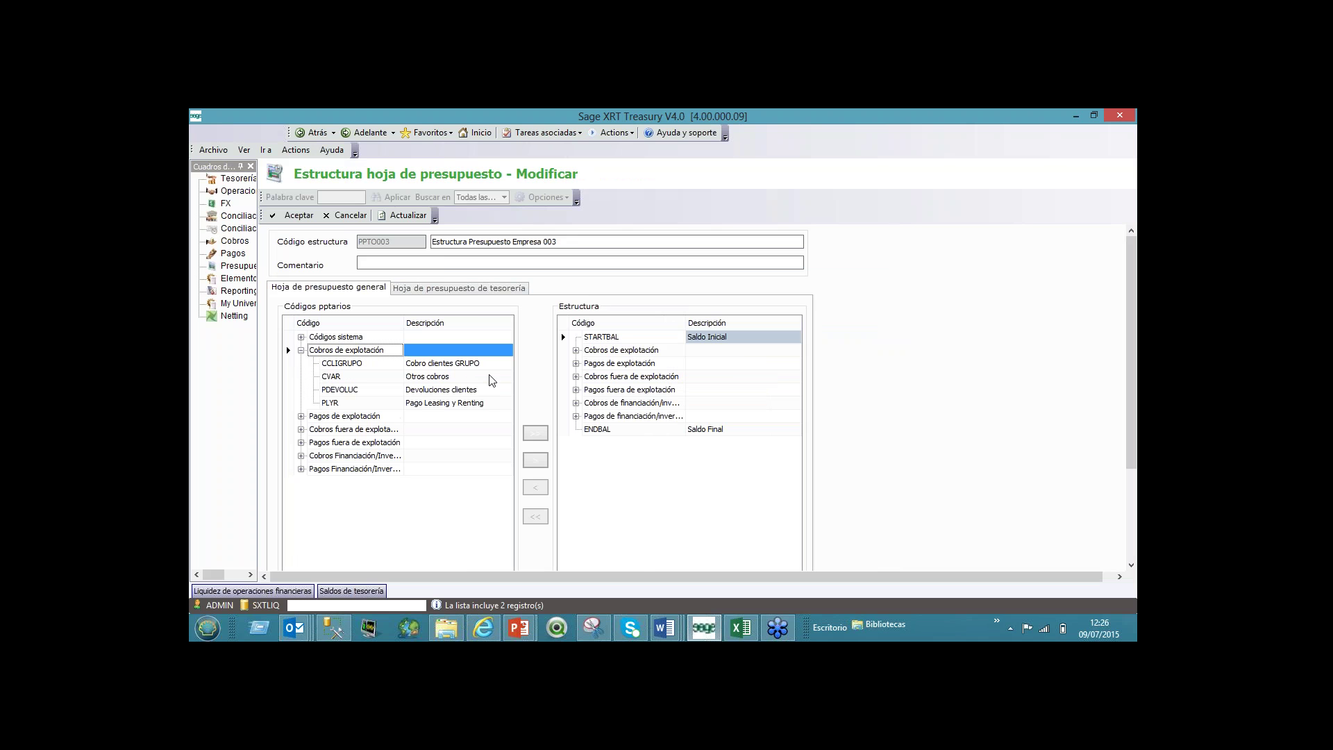
{"action": "left_click", "coordinate": [300, 350]}
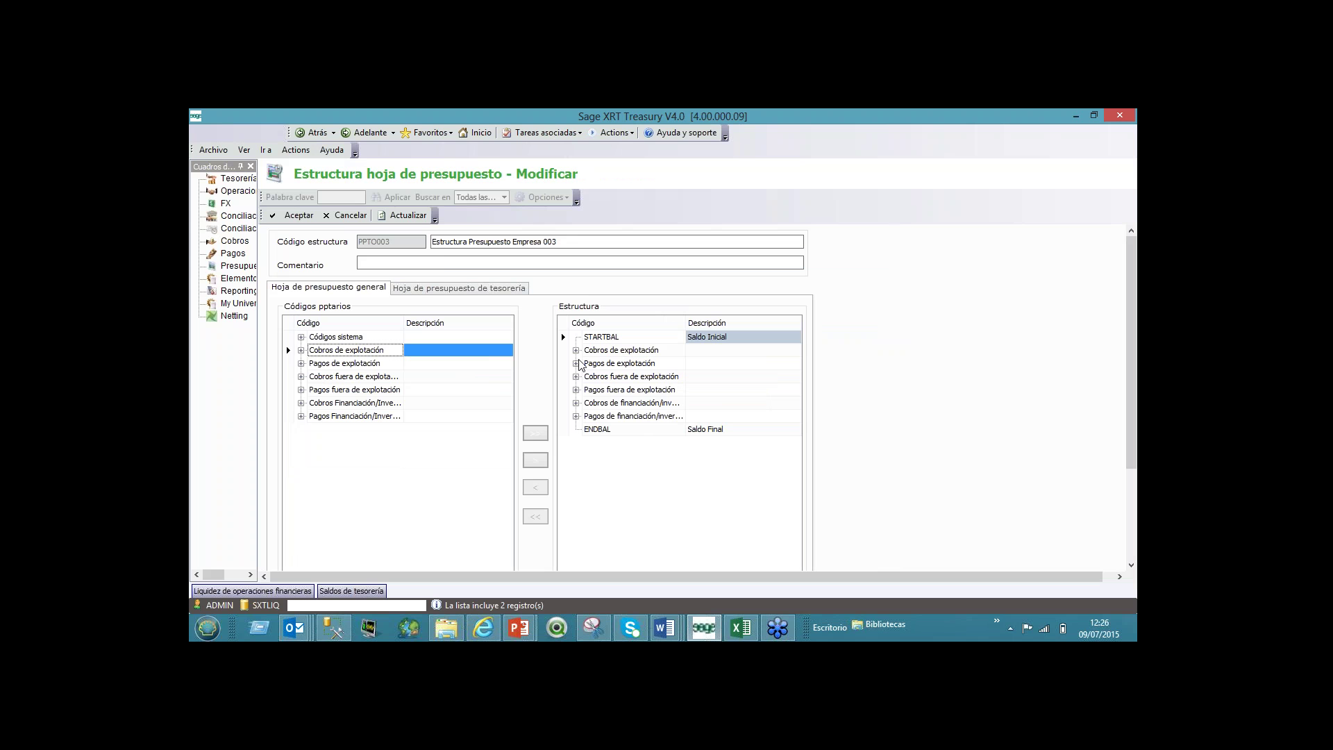
{"action": "left_click", "coordinate": [576, 350]}
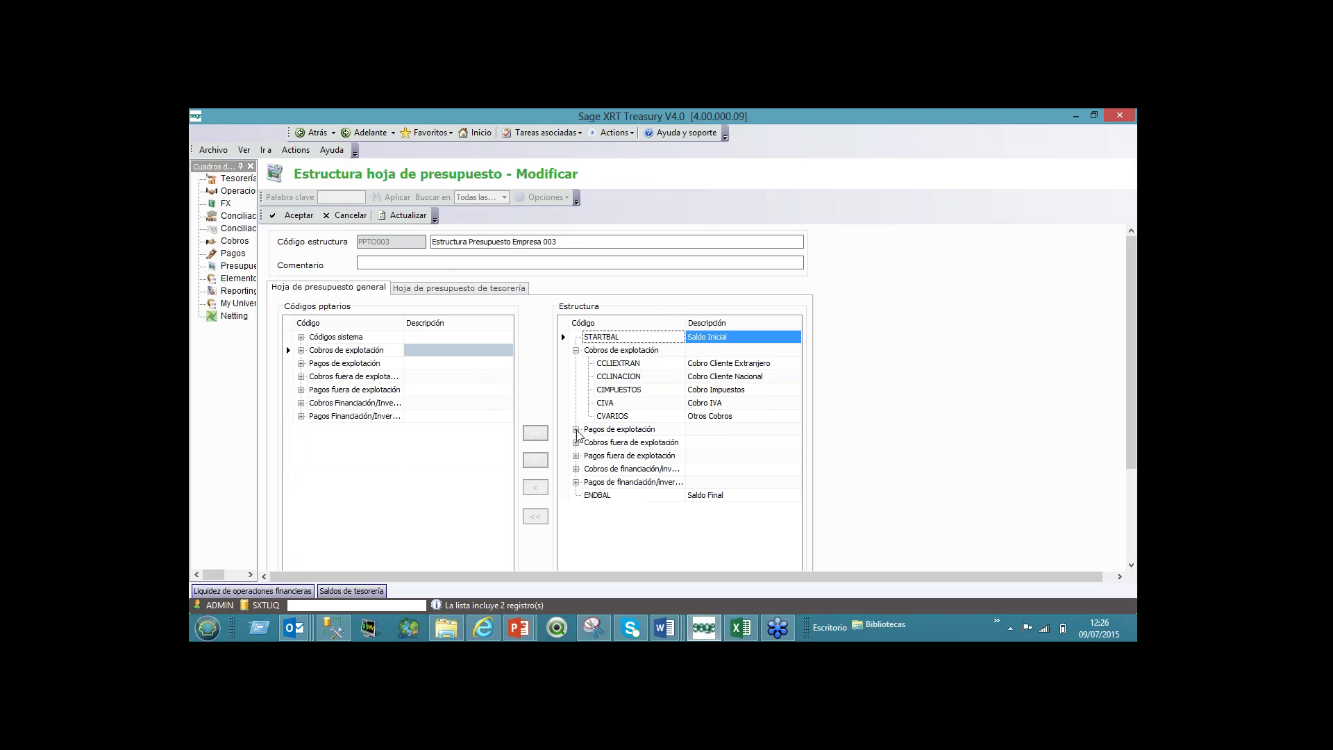
{"action": "left_click", "coordinate": [576, 429]}
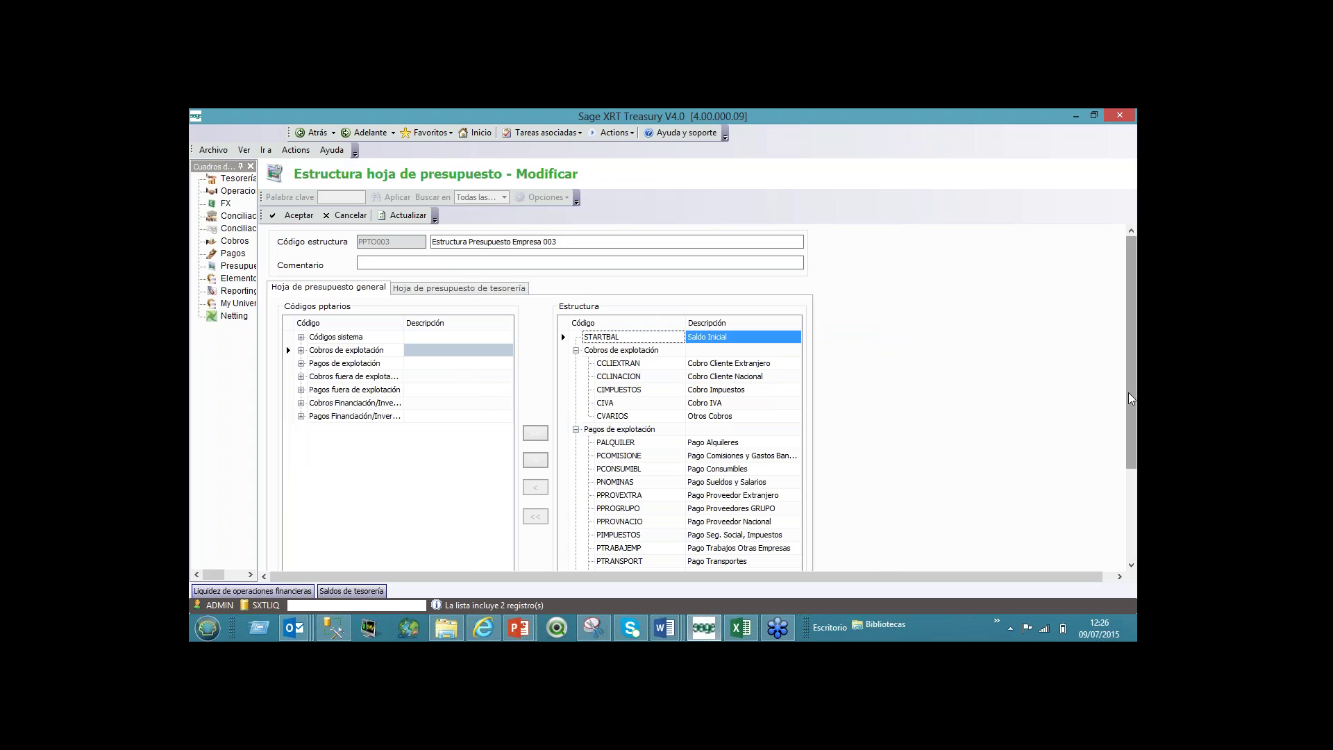
{"action": "left_click_drag", "start_coordinate": [1128, 393], "coordinate": [1132, 476]}
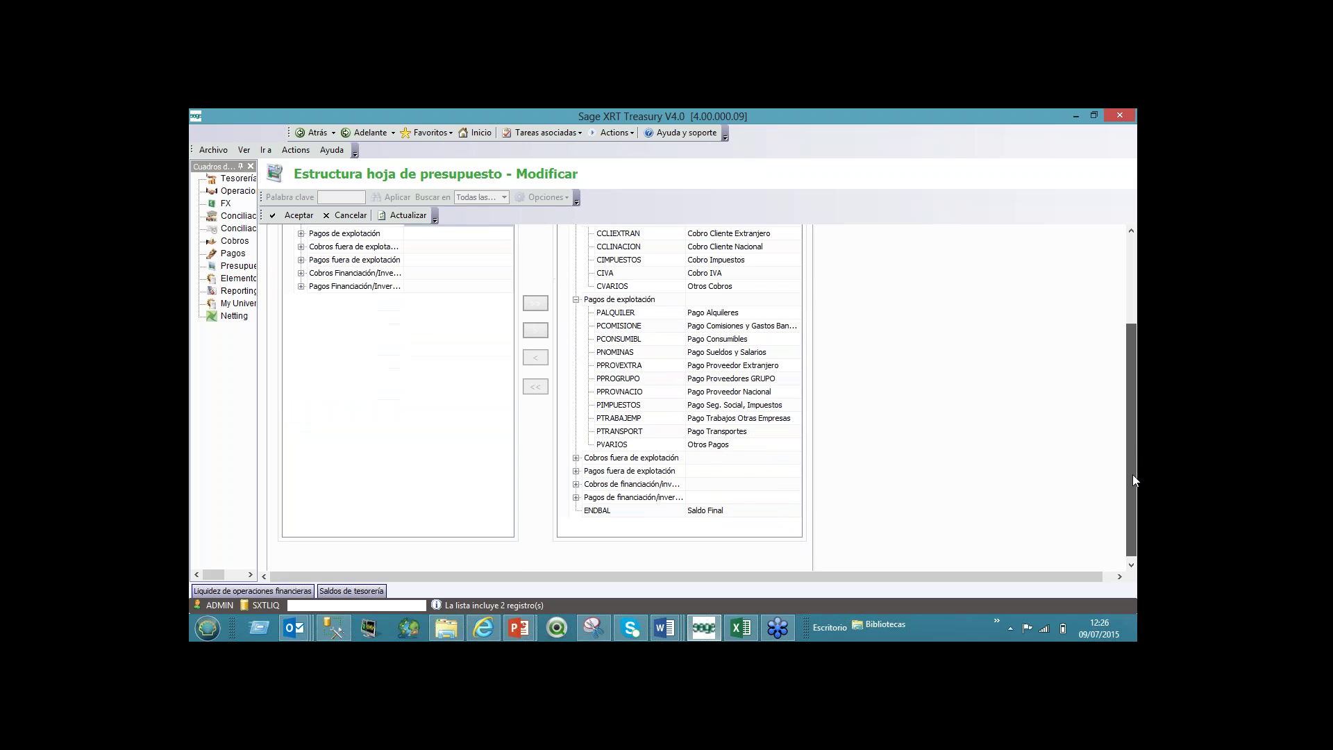
{"action": "double_click", "coordinate": [799, 457]}
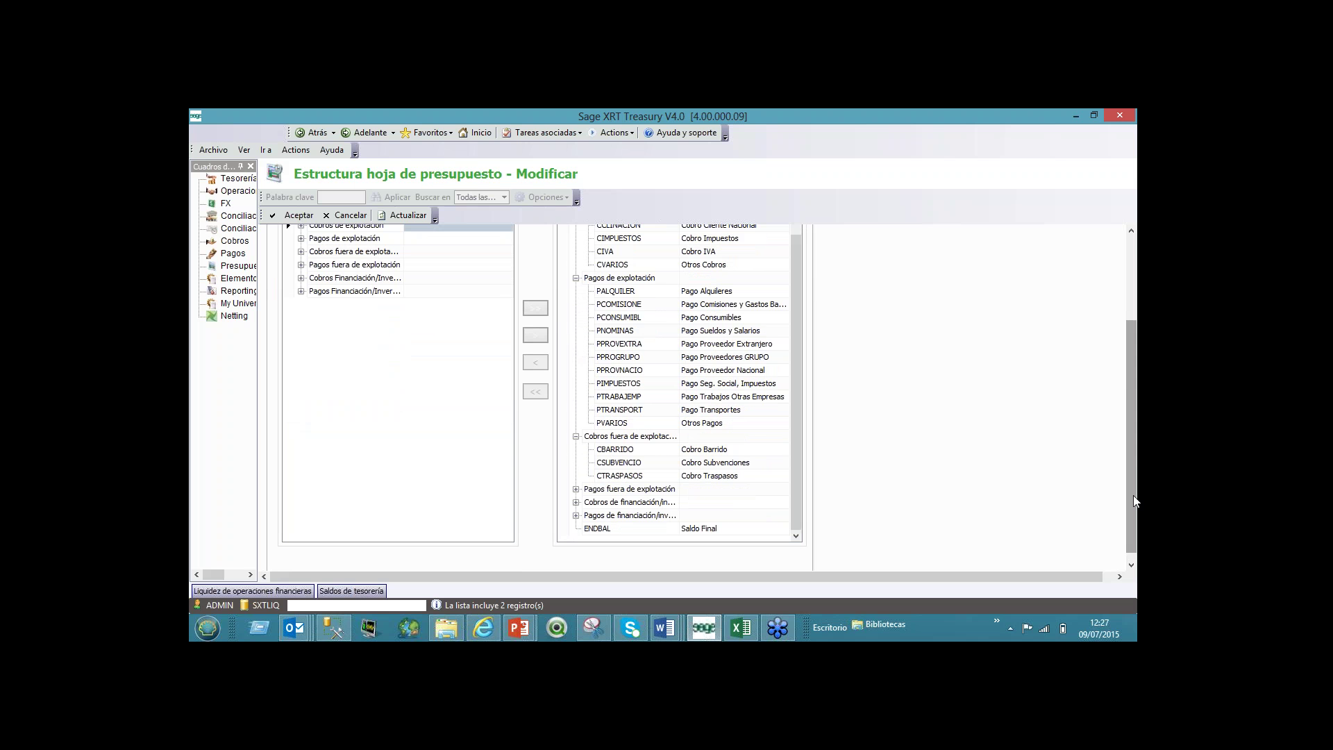
{"action": "left_click_drag", "start_coordinate": [1134, 501], "coordinate": [1135, 452]}
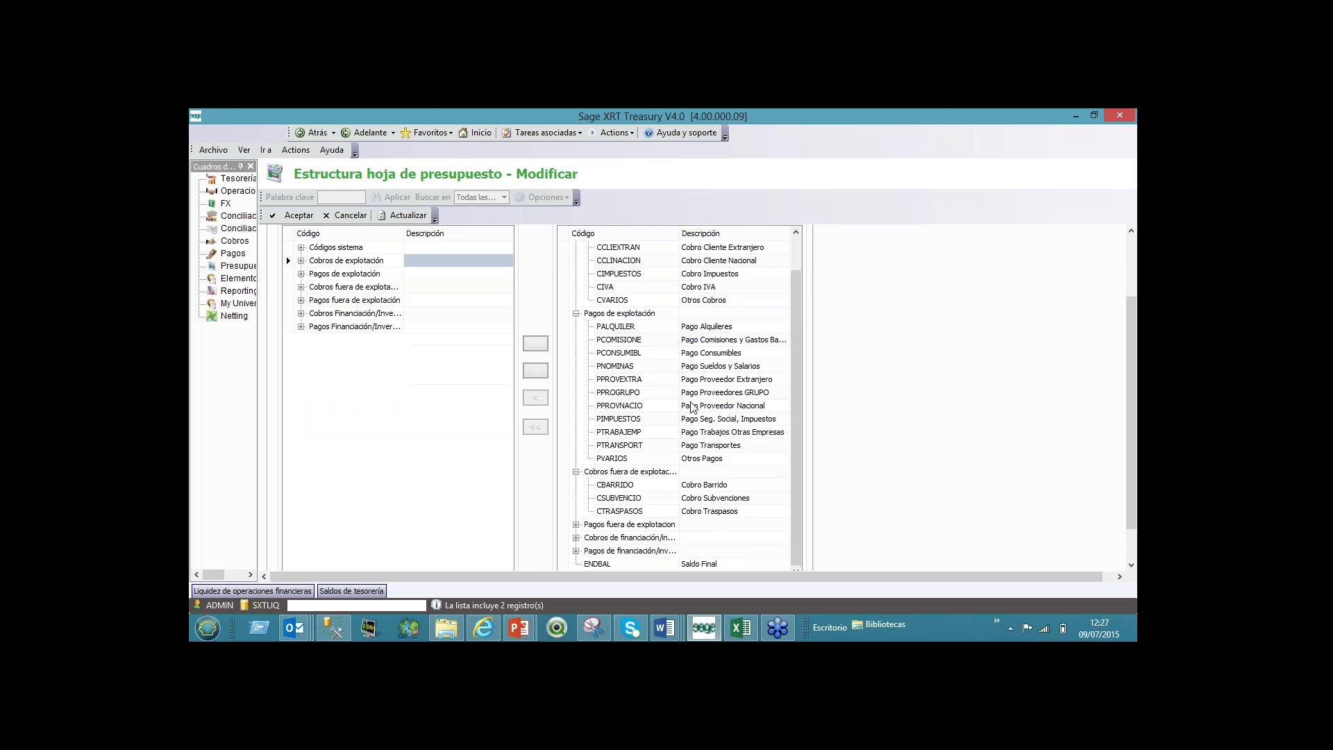
{"action": "left_click", "coordinate": [576, 538]}
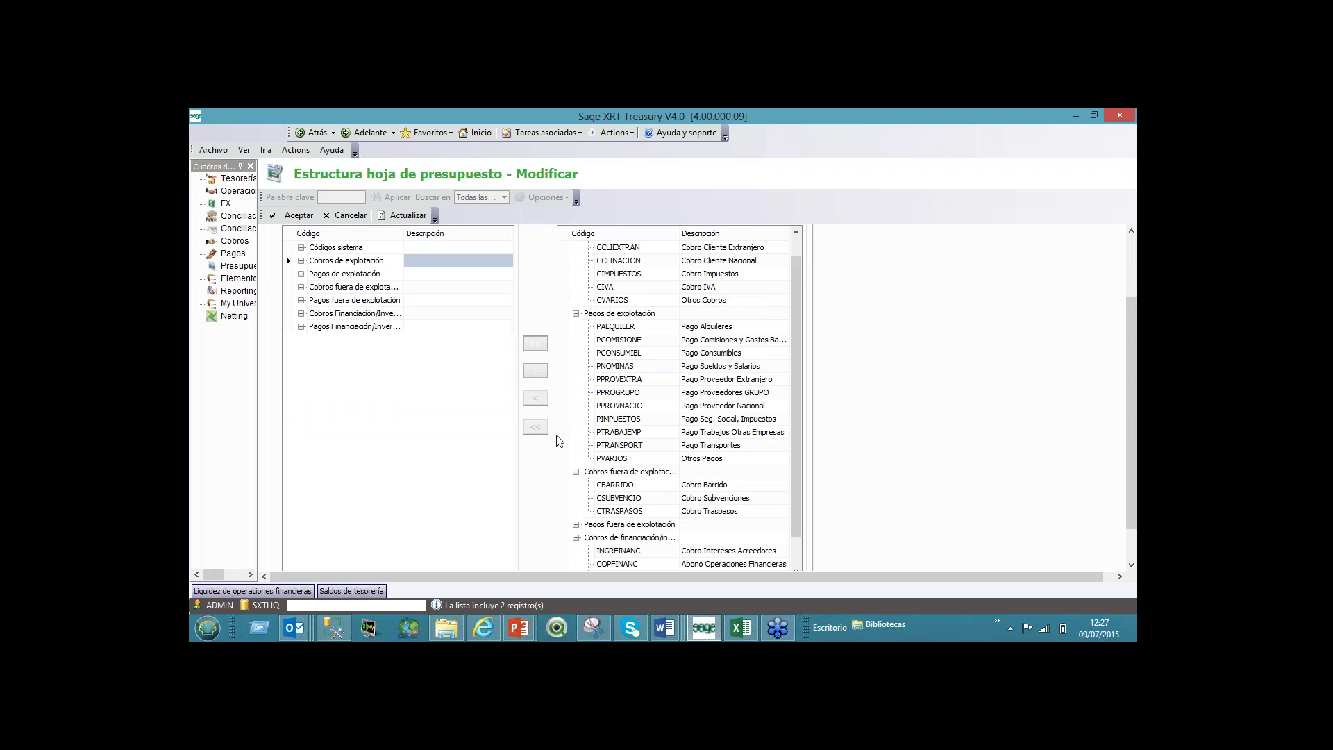
{"action": "left_click", "coordinate": [350, 215]}
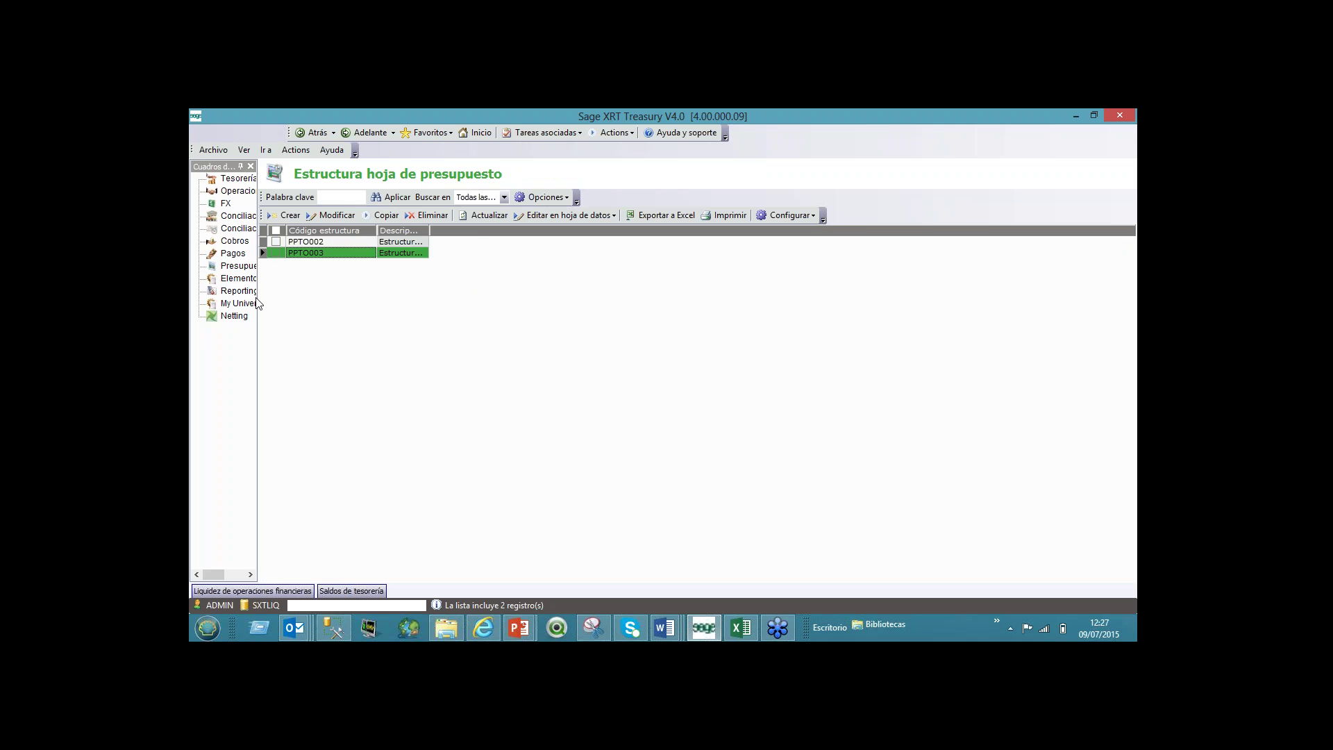
Step: Reopen the treasury budget sheet and load Revisión 3 of 002/2015/EUR
{"action": "left_click", "coordinate": [253, 271]}
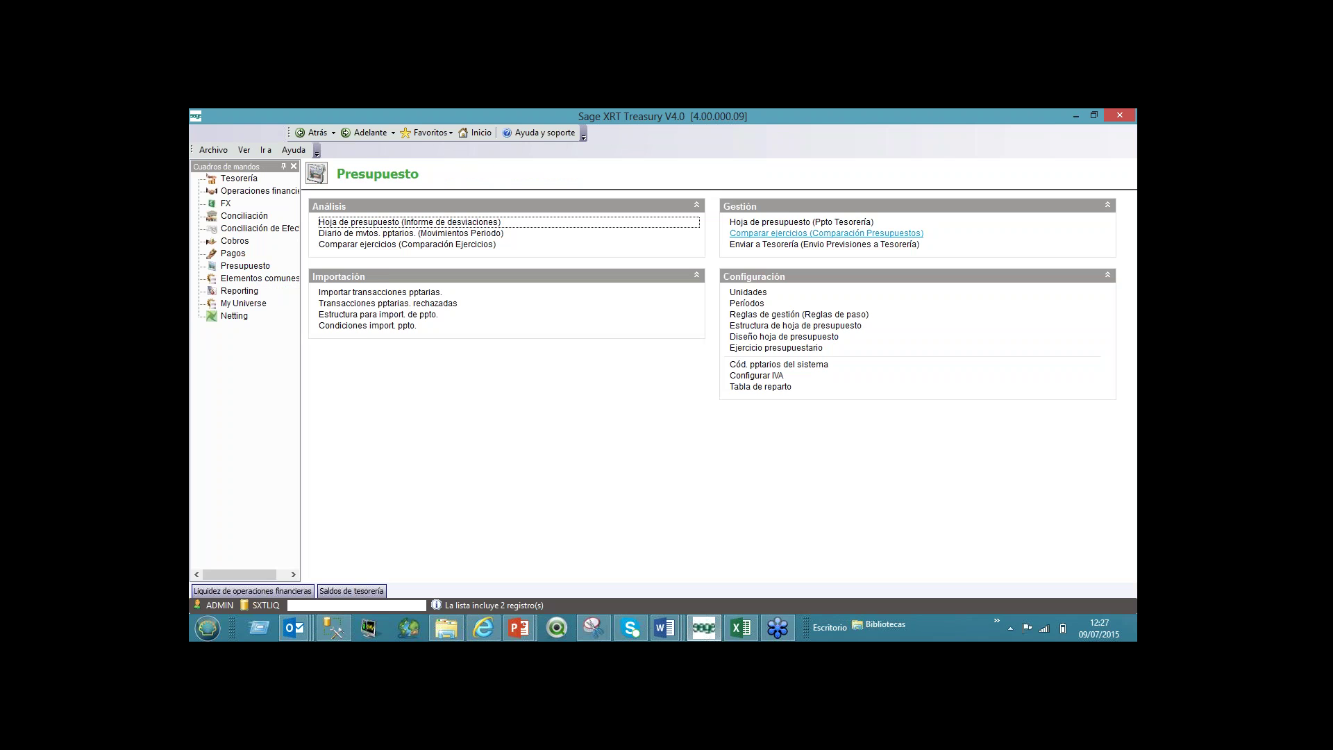
{"action": "left_click", "coordinate": [691, 439]}
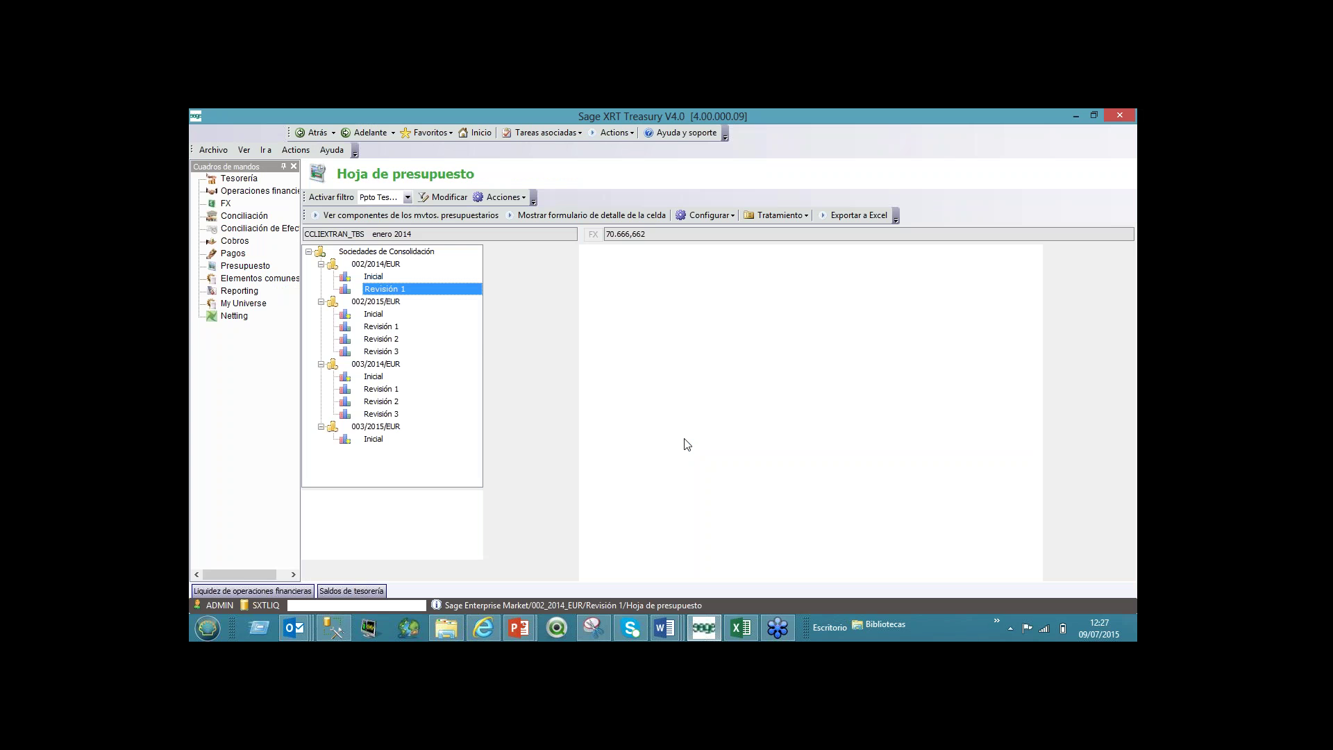
{"action": "left_click", "coordinate": [408, 352]}
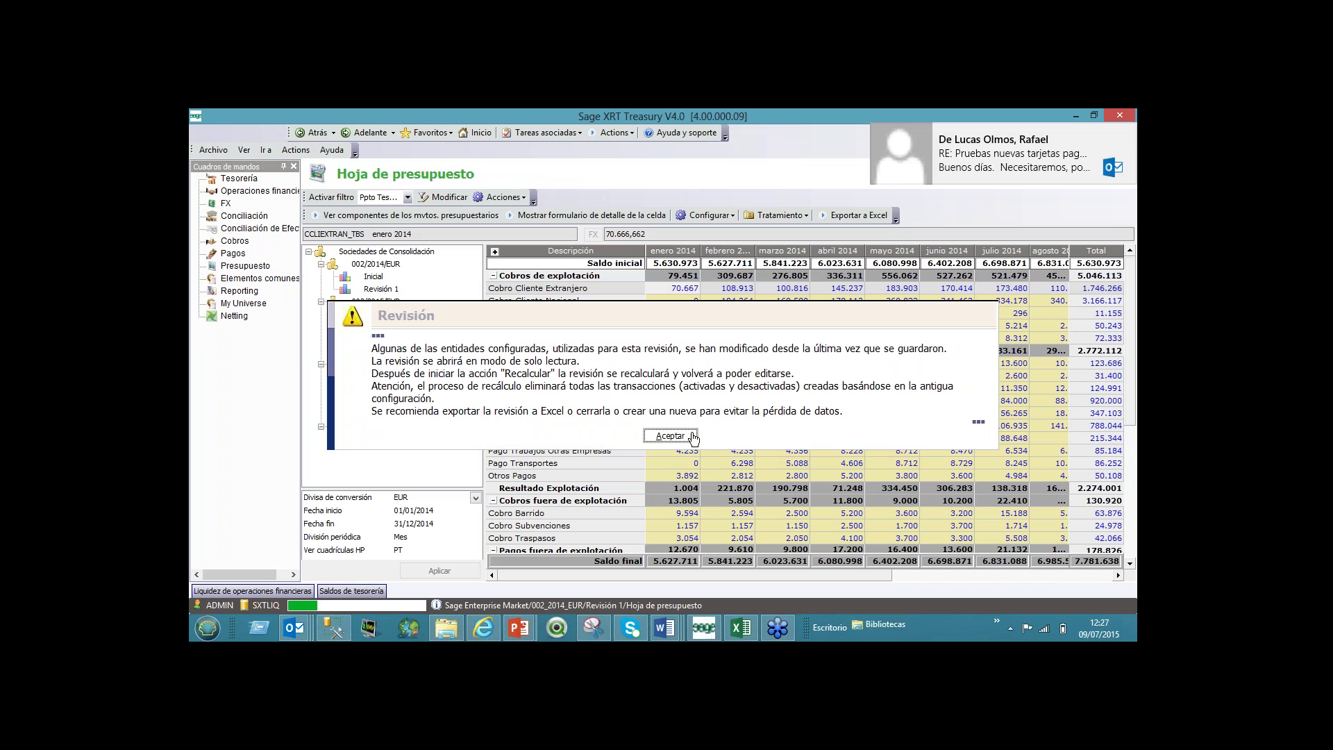
{"action": "left_click", "coordinate": [687, 439]}
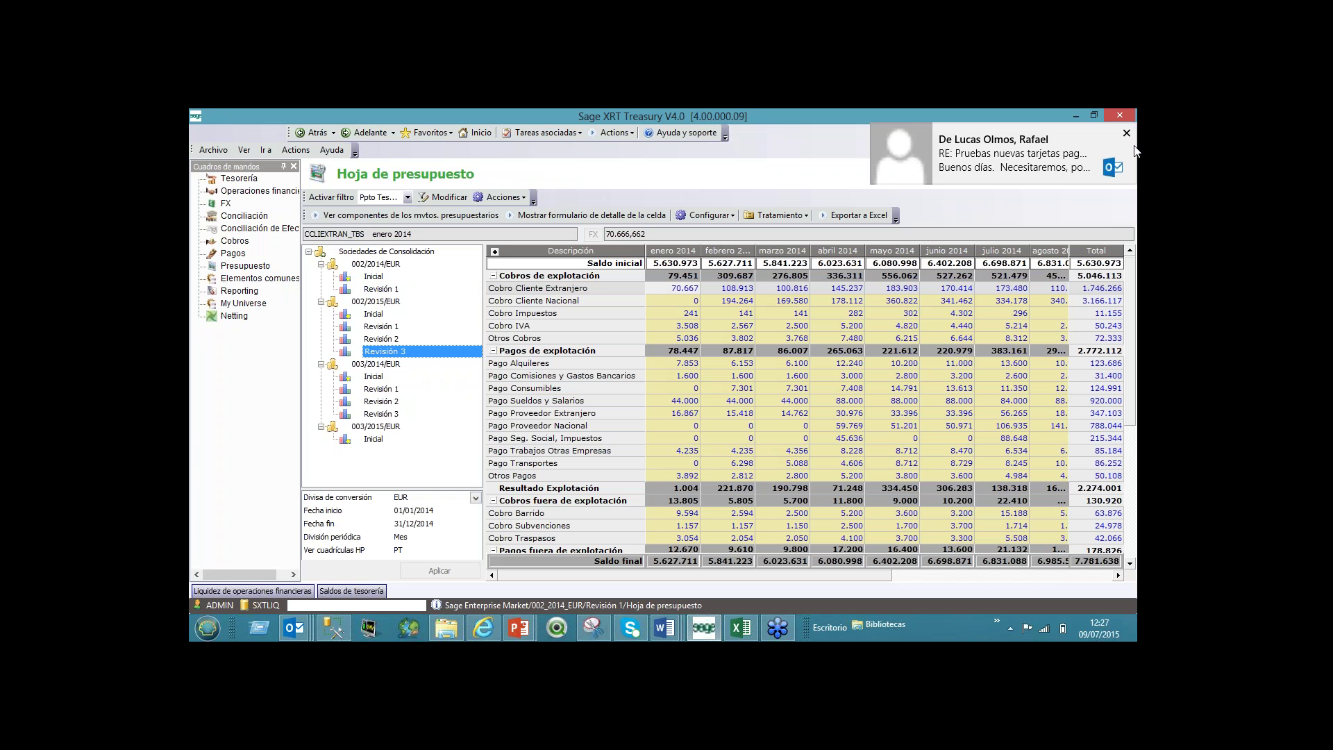
Step: Close all open Outlook windows and return to the treasury budget sheet
{"action": "right_click", "coordinate": [290, 635]}
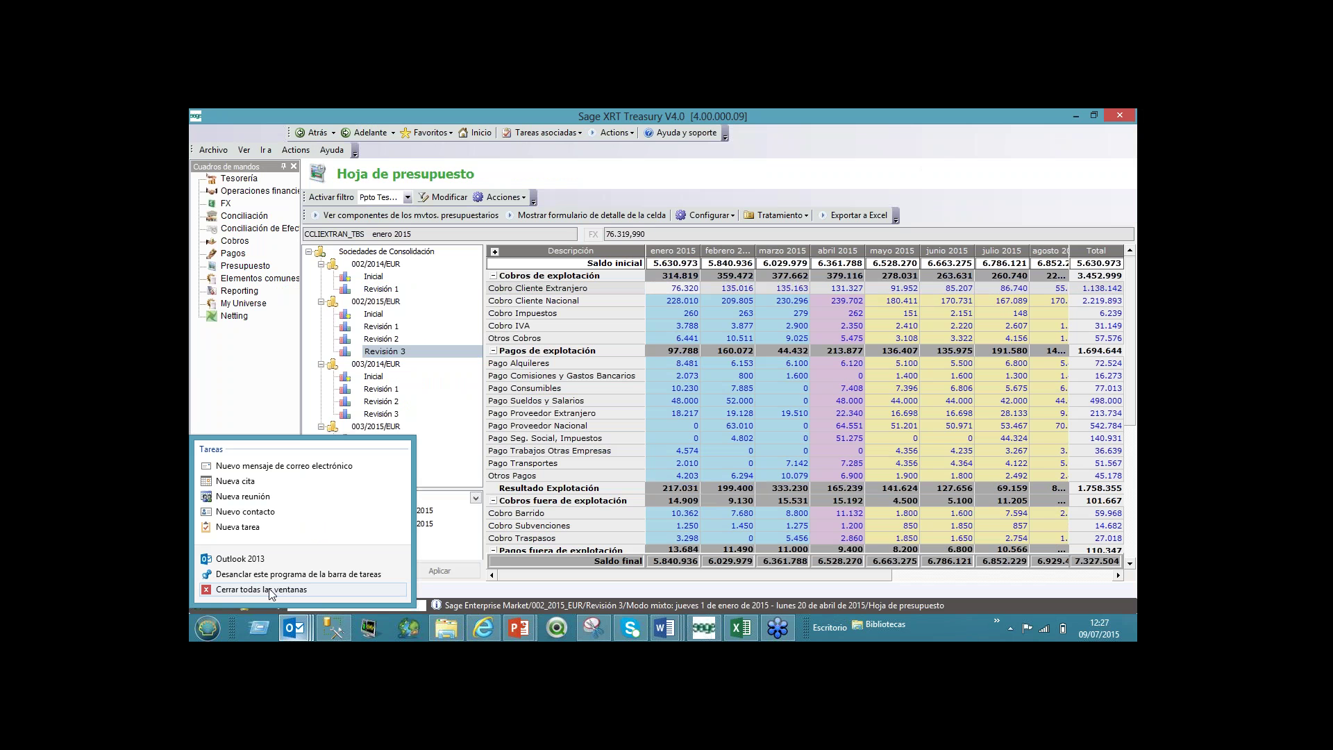
{"action": "left_click", "coordinate": [272, 590]}
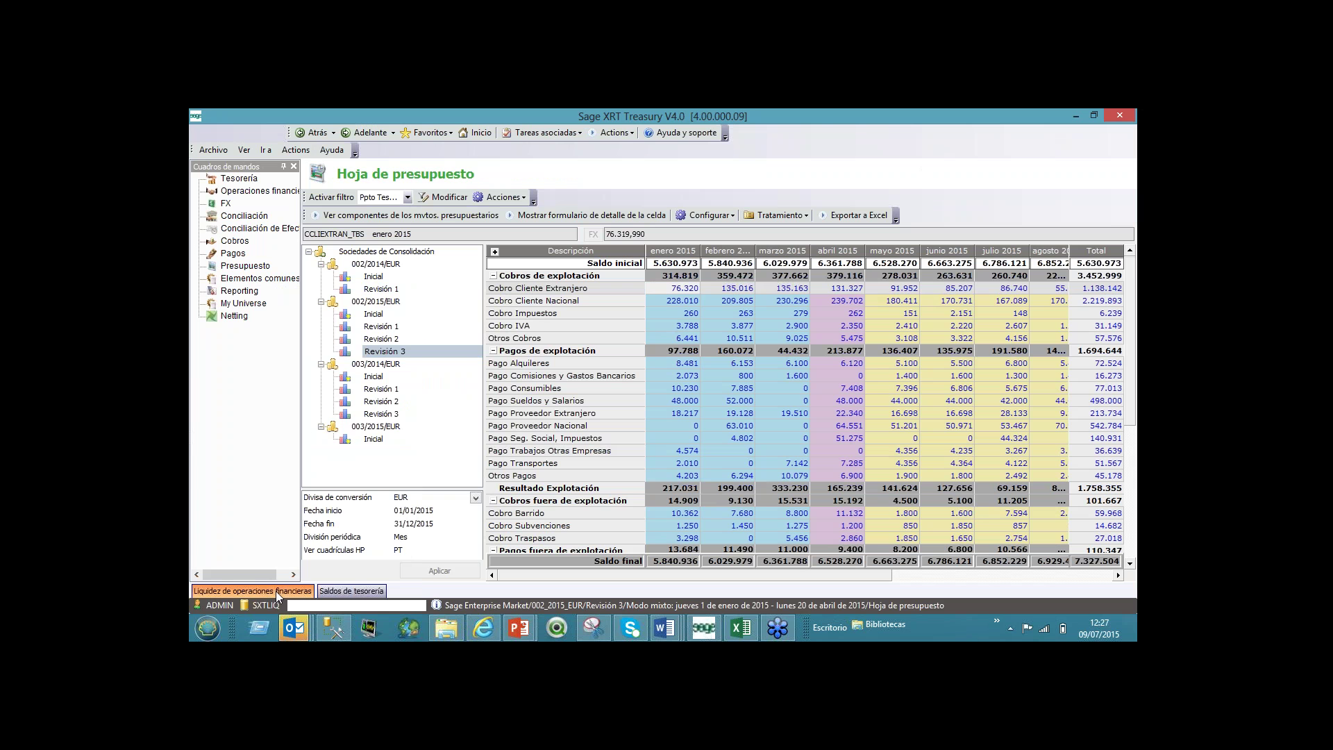
{"action": "left_click", "coordinate": [276, 590]}
Step: Switch the active filter to the economic budget (Ppto Eco...), narrow the company tree and collapse the navigation pane
{"action": "left_click", "coordinate": [408, 197]}
{"action": "left_click", "coordinate": [401, 214]}
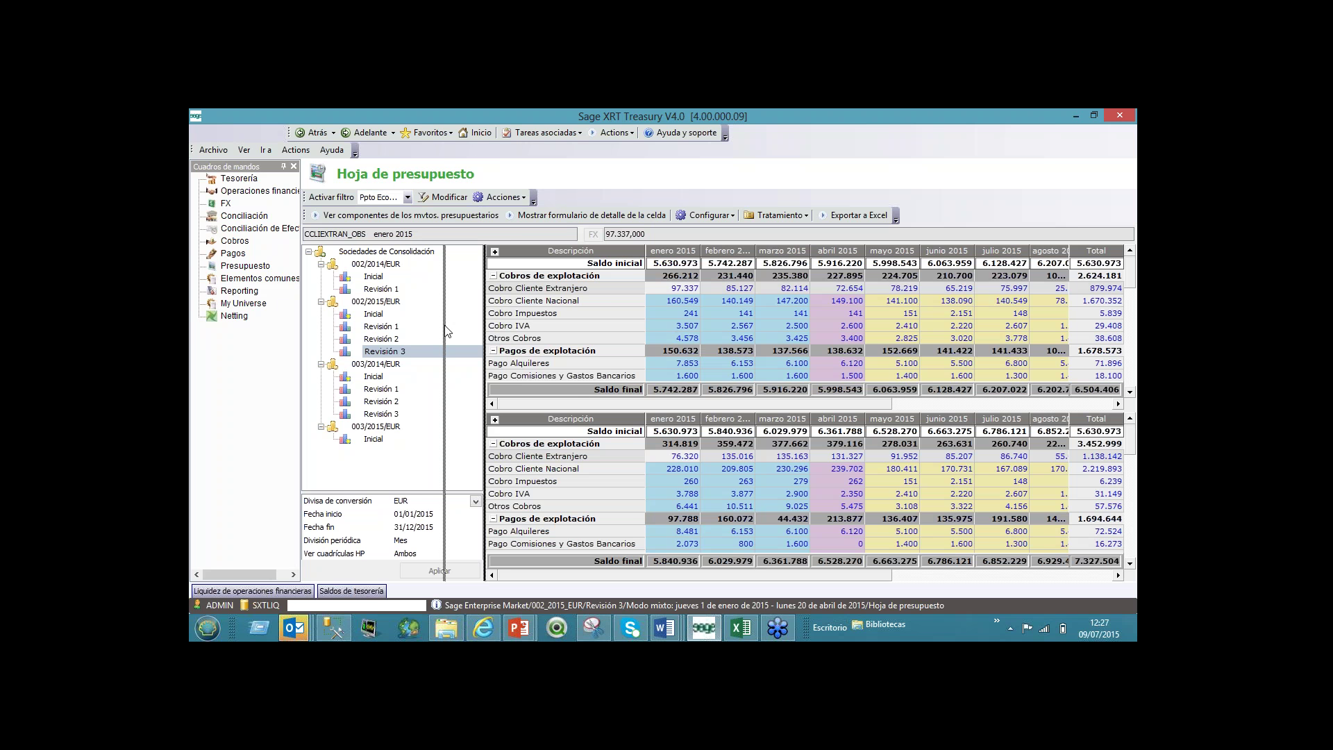
{"action": "left_click_drag", "start_coordinate": [446, 331], "coordinate": [445, 331]}
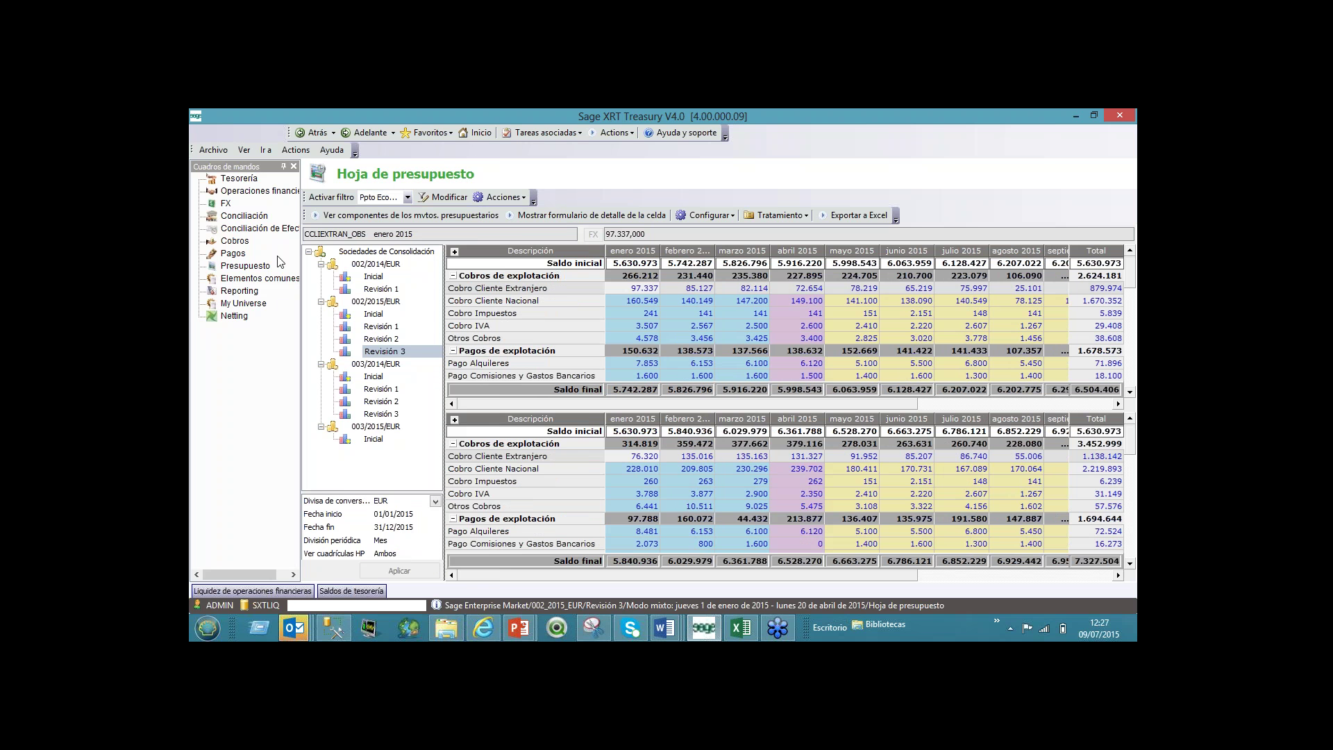
{"action": "left_click", "coordinate": [284, 166]}
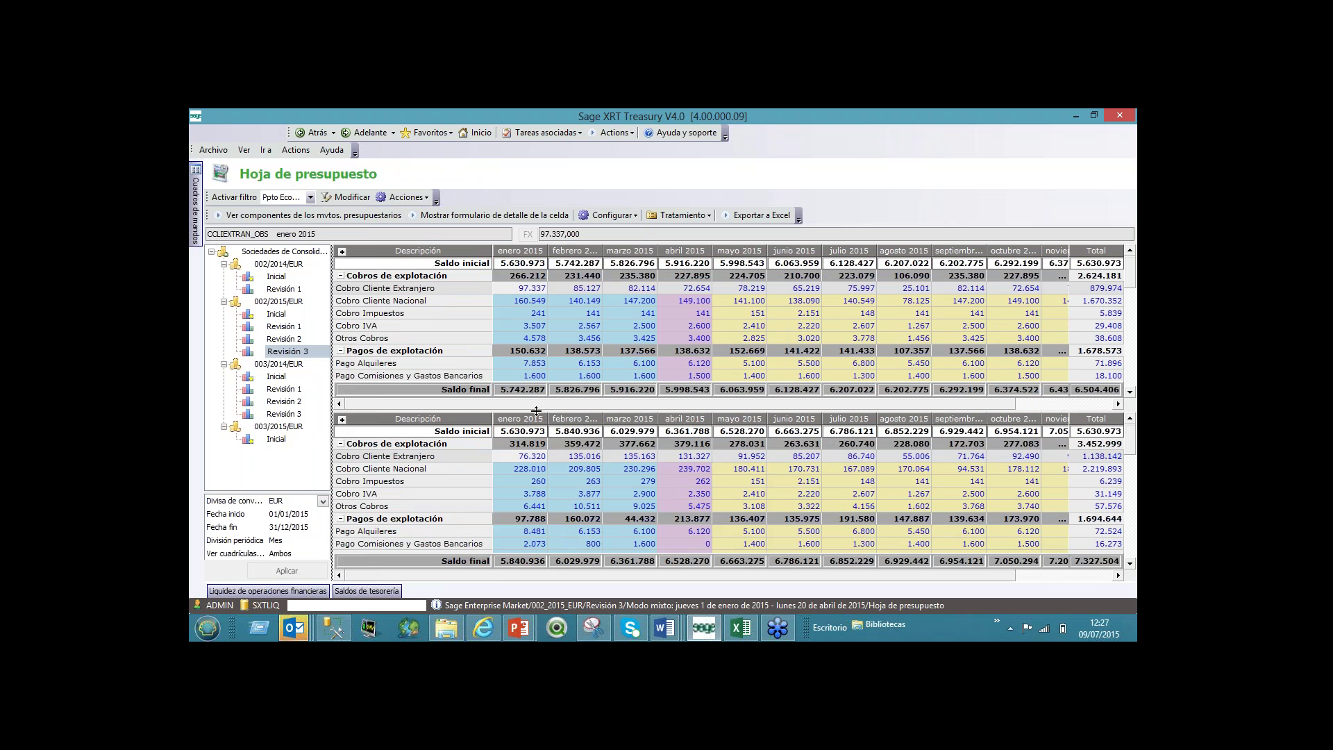
Step: Enlarge the upper budget grid and examine its collection and payment groups, from operating lines down to financing and investment
{"action": "left_click_drag", "start_coordinate": [536, 410], "coordinate": [539, 512]}
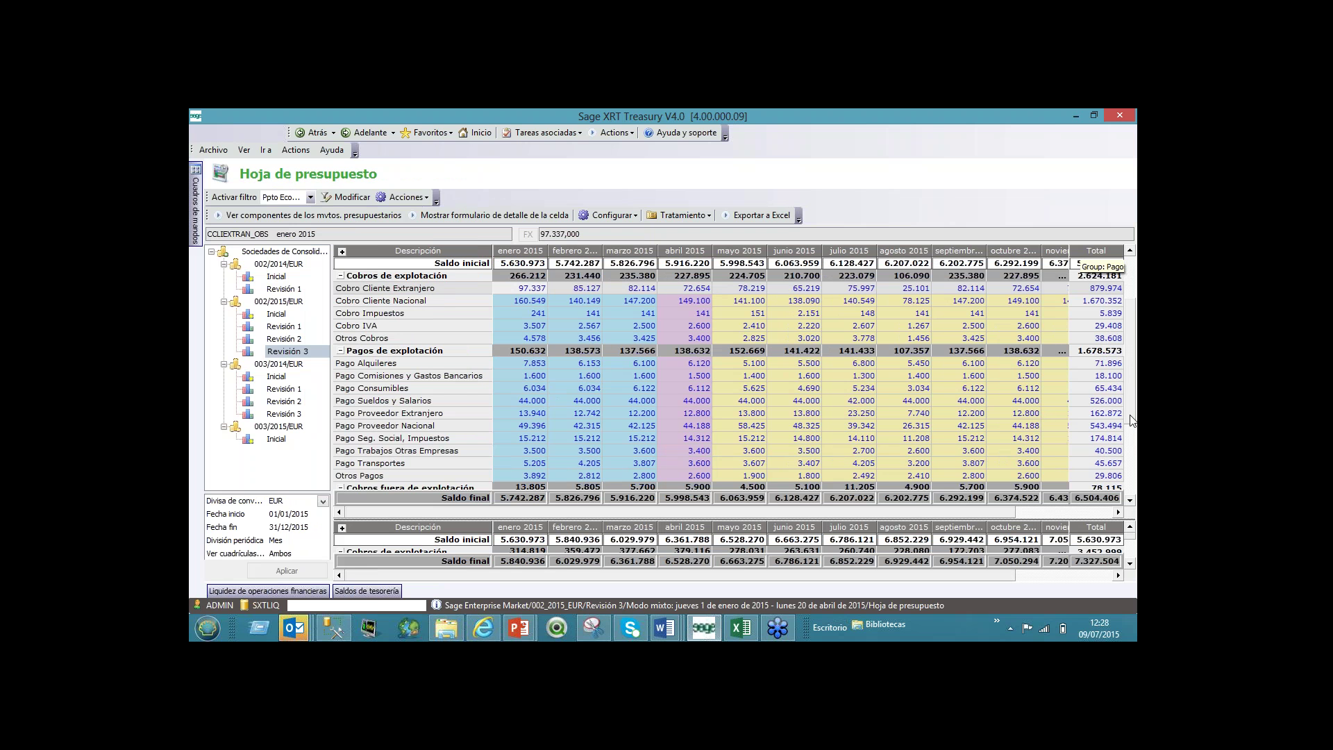
{"action": "scroll", "coordinate": [1132, 420], "scroll_direction": "down", "scroll_amount": 2}
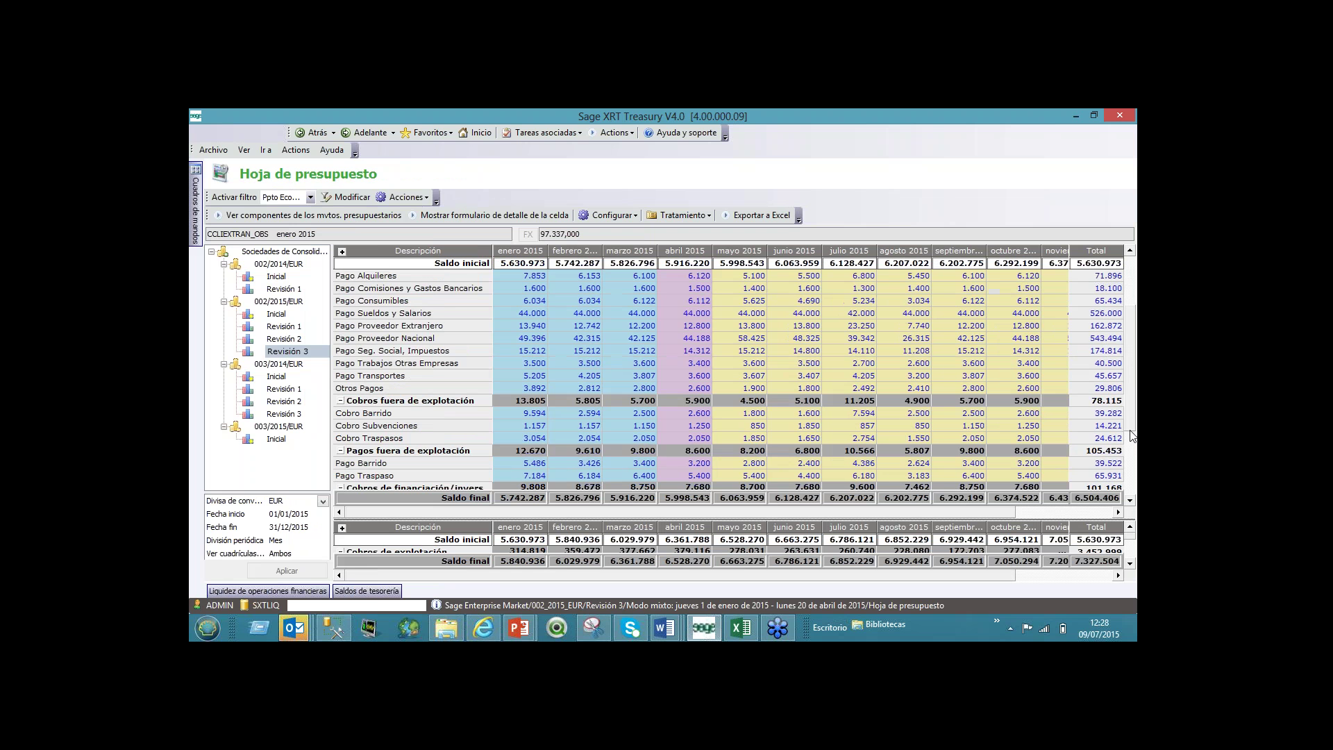
{"action": "mouse_move", "coordinate": [1133, 435]}
{"action": "left_mouse_down"}
{"action": "mouse_move", "coordinate": [1136, 495]}
{"action": "mouse_move", "coordinate": [1138, 411]}
{"action": "left_mouse_up"}
{"action": "left_click_drag", "start_coordinate": [331, 391], "coordinate": [325, 391]}
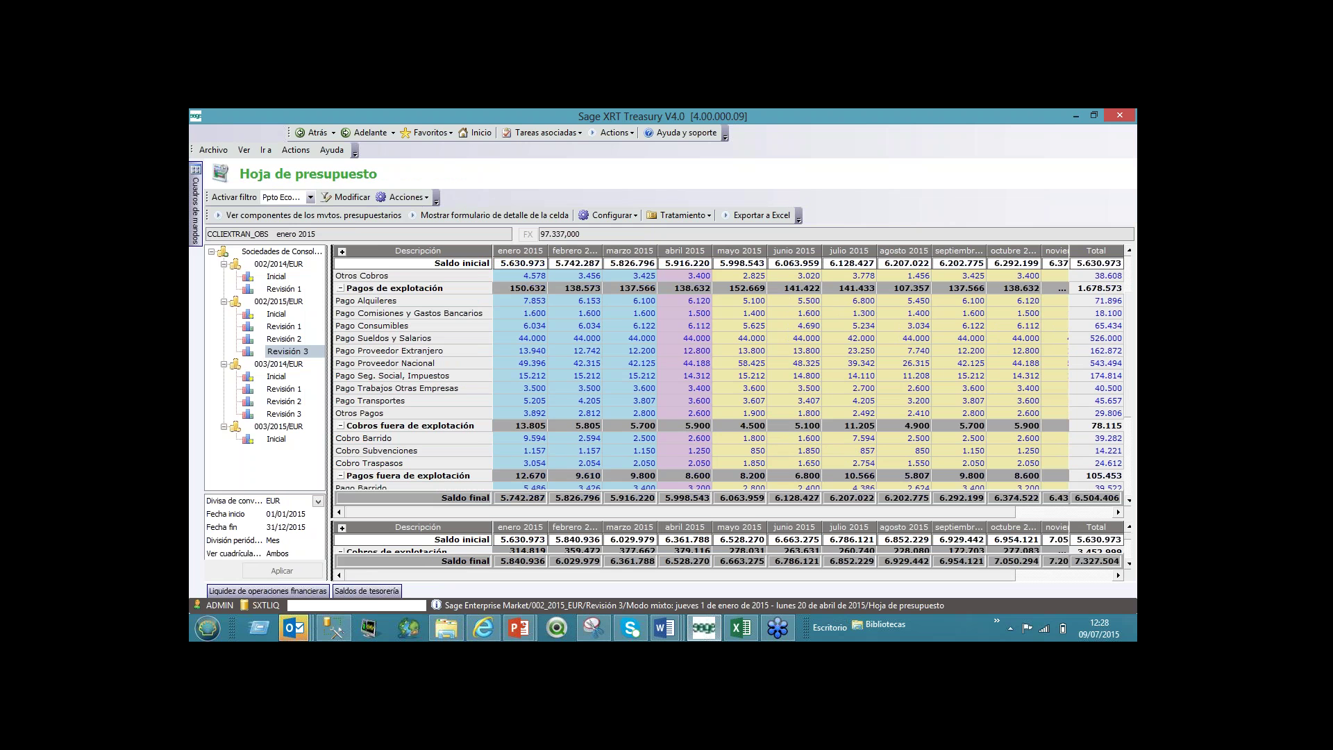
{"action": "scroll", "coordinate": [1131, 410], "scroll_direction": "down", "scroll_amount": 4}
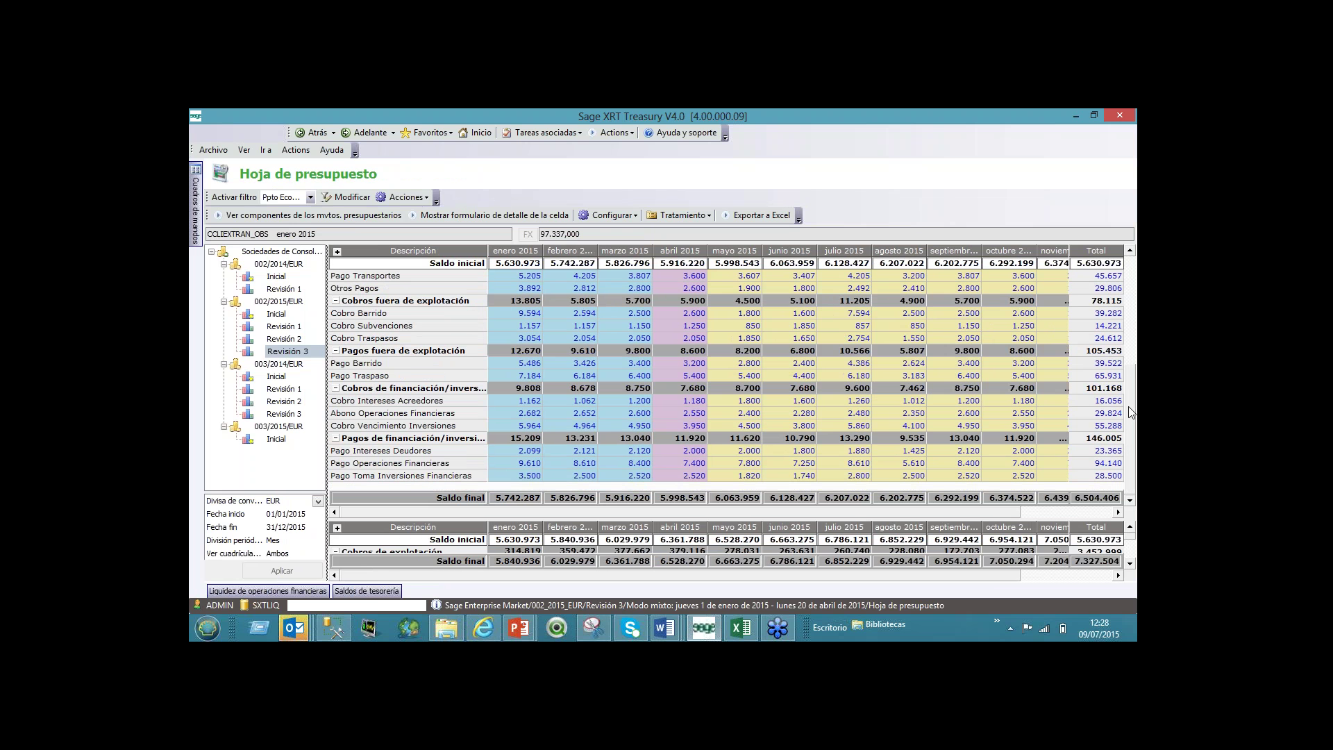
{"action": "scroll", "coordinate": [1128, 407], "scroll_direction": "up", "scroll_amount": 5}
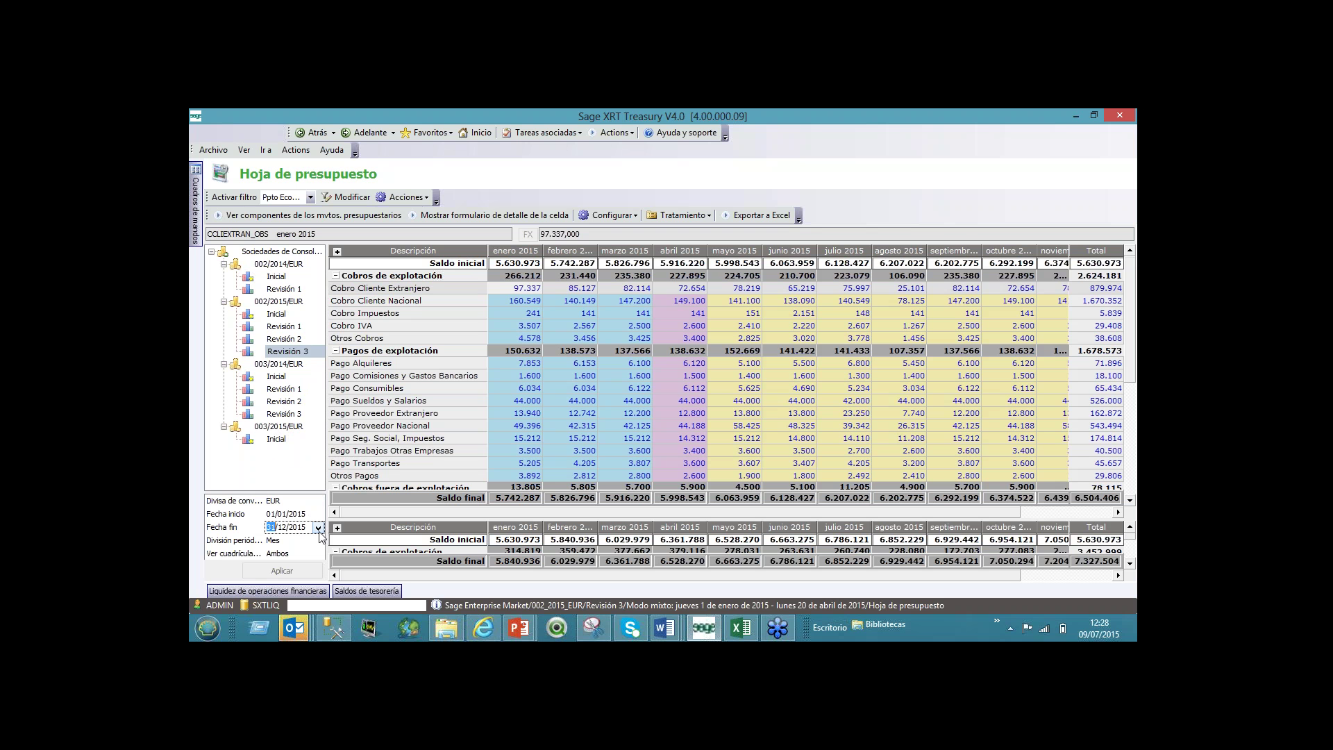
Step: Set the sheet's end date to 31/01/2016 and view the final months of 2015 in the upper grid
{"action": "left_click", "coordinate": [318, 529]}
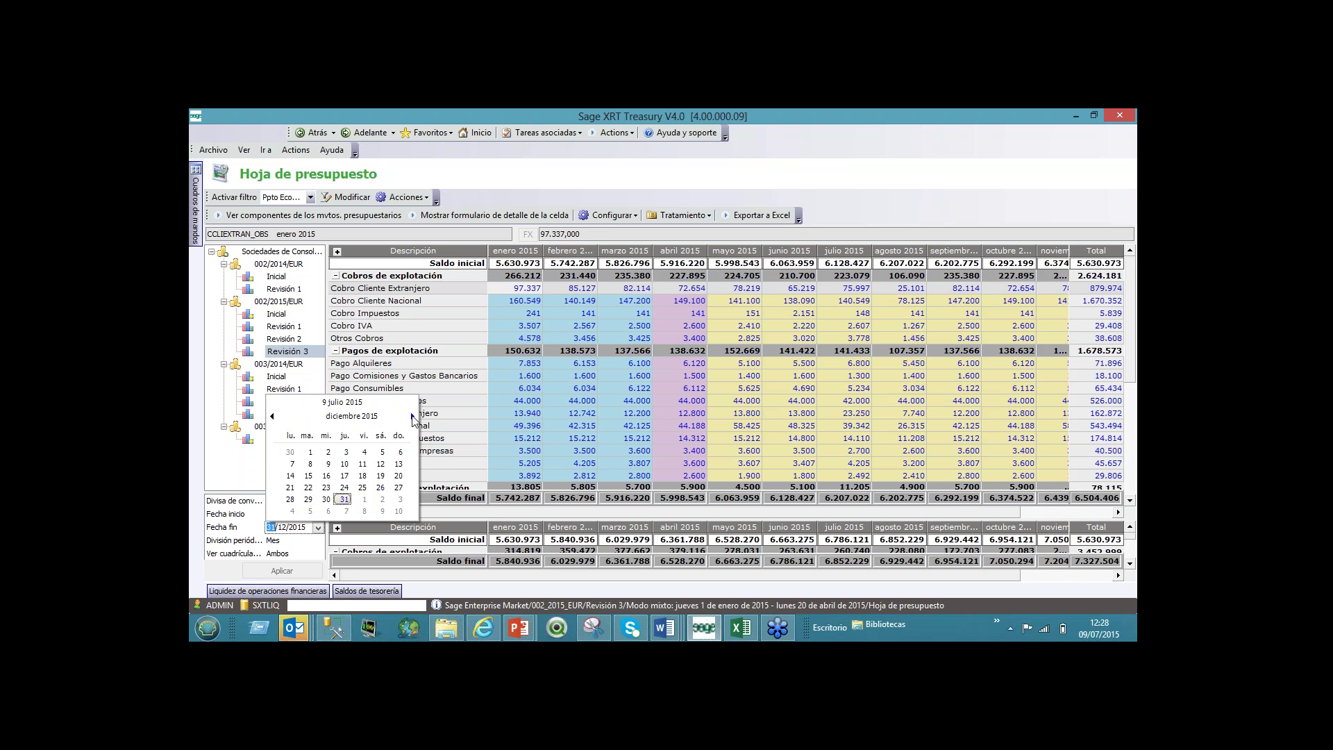
{"action": "left_click", "coordinate": [413, 417]}
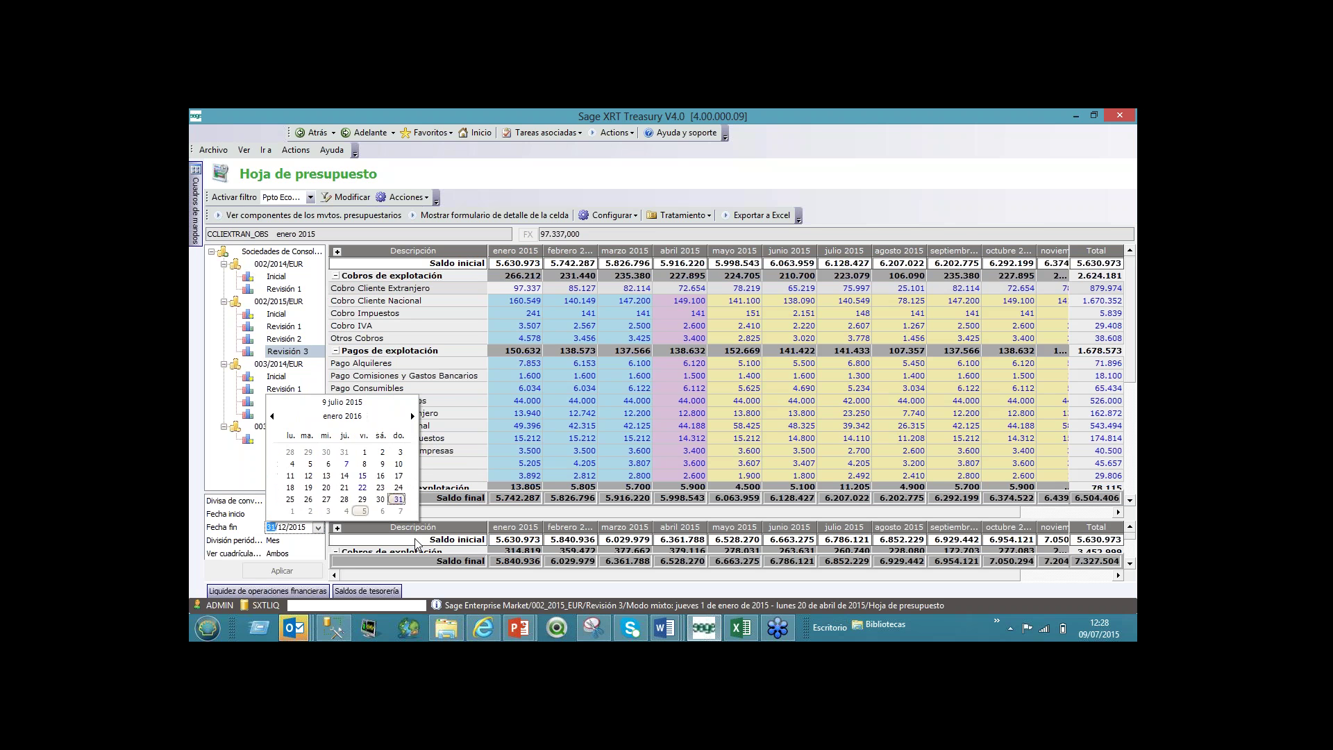
{"action": "left_click", "coordinate": [398, 499]}
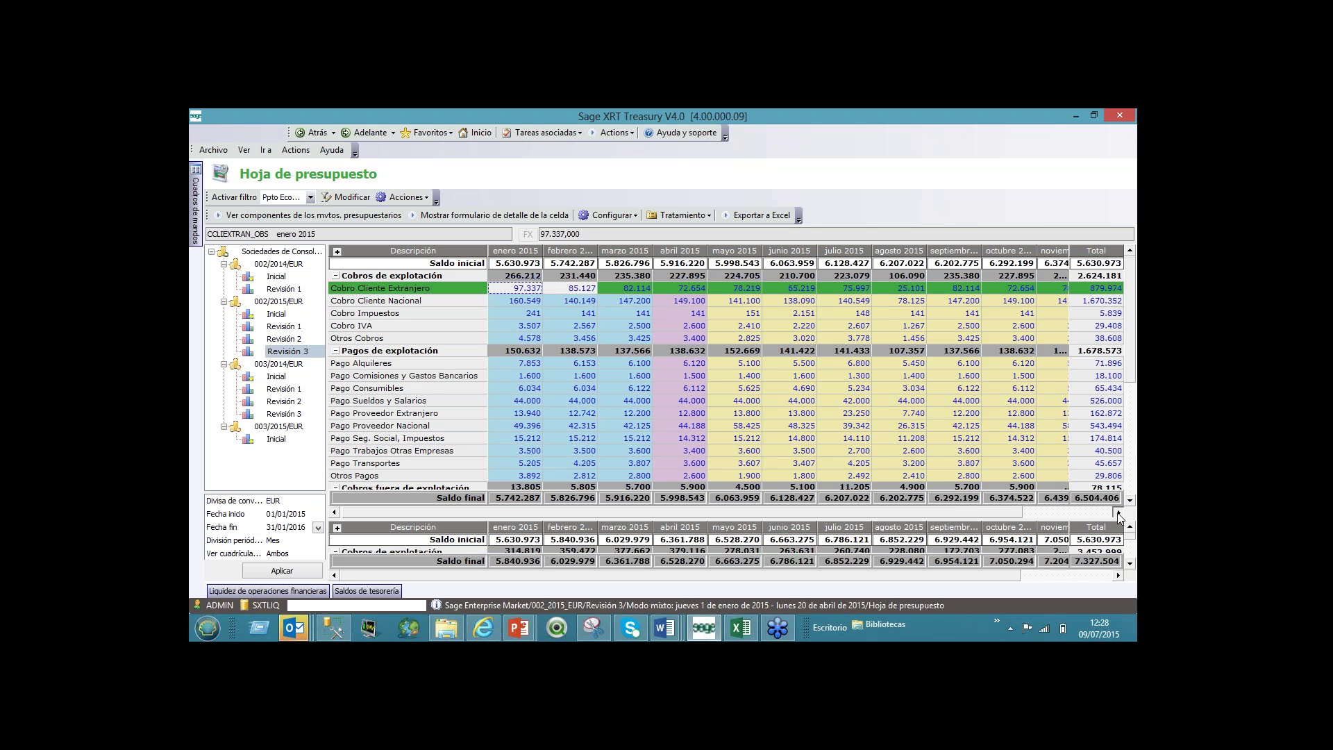
{"action": "left_click", "coordinate": [1119, 513]}
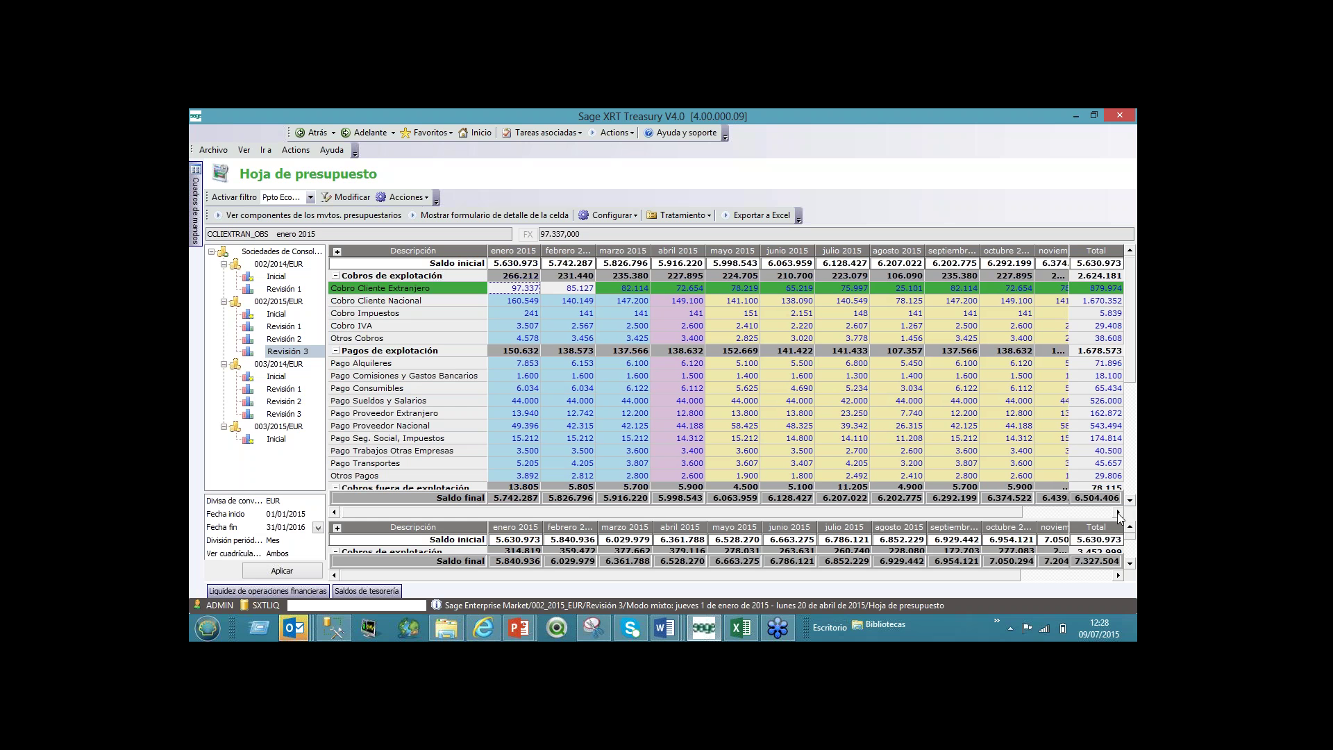
{"action": "left_click", "coordinate": [1119, 513]}
{"action": "left_click", "coordinate": [951, 339]}
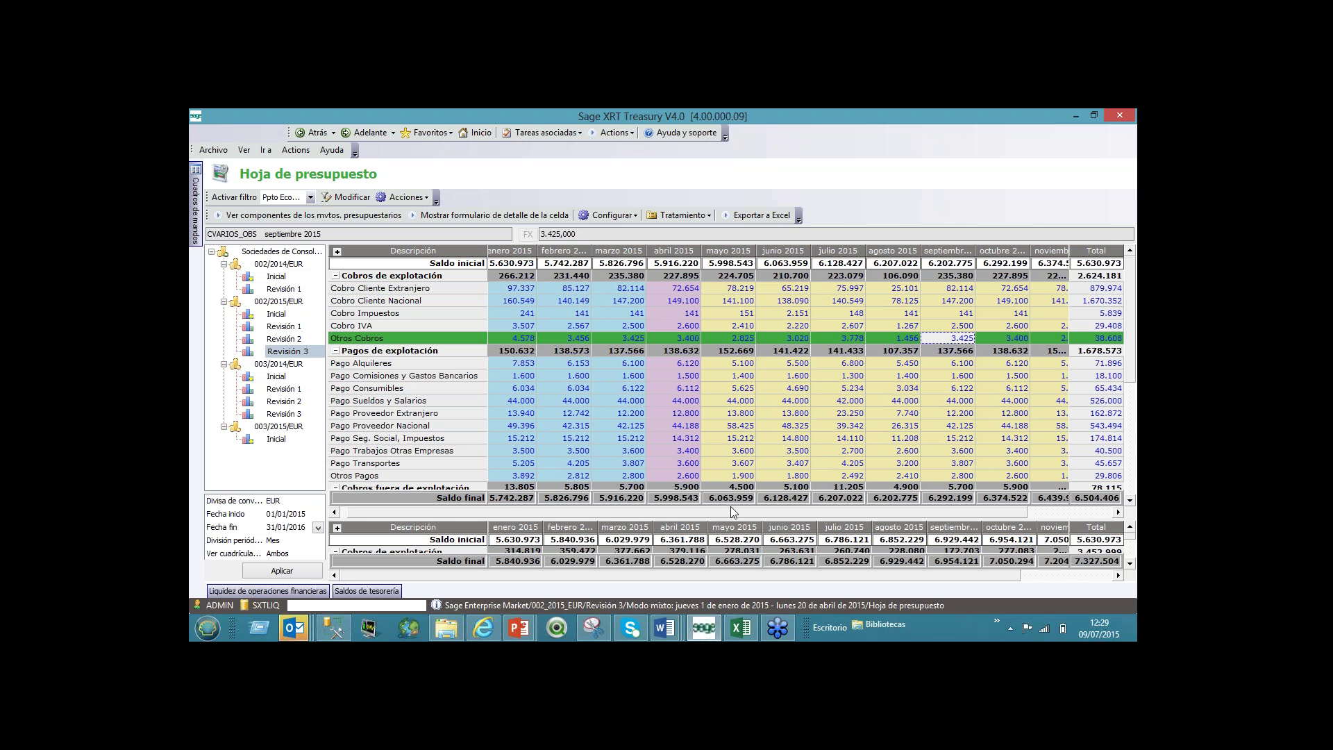
{"action": "scroll", "coordinate": [731, 512], "scroll_direction": "down", "scroll_amount": 1}
Step: Set the sheet's end date back to 31/12/2015
{"action": "left_click", "coordinate": [315, 529]}
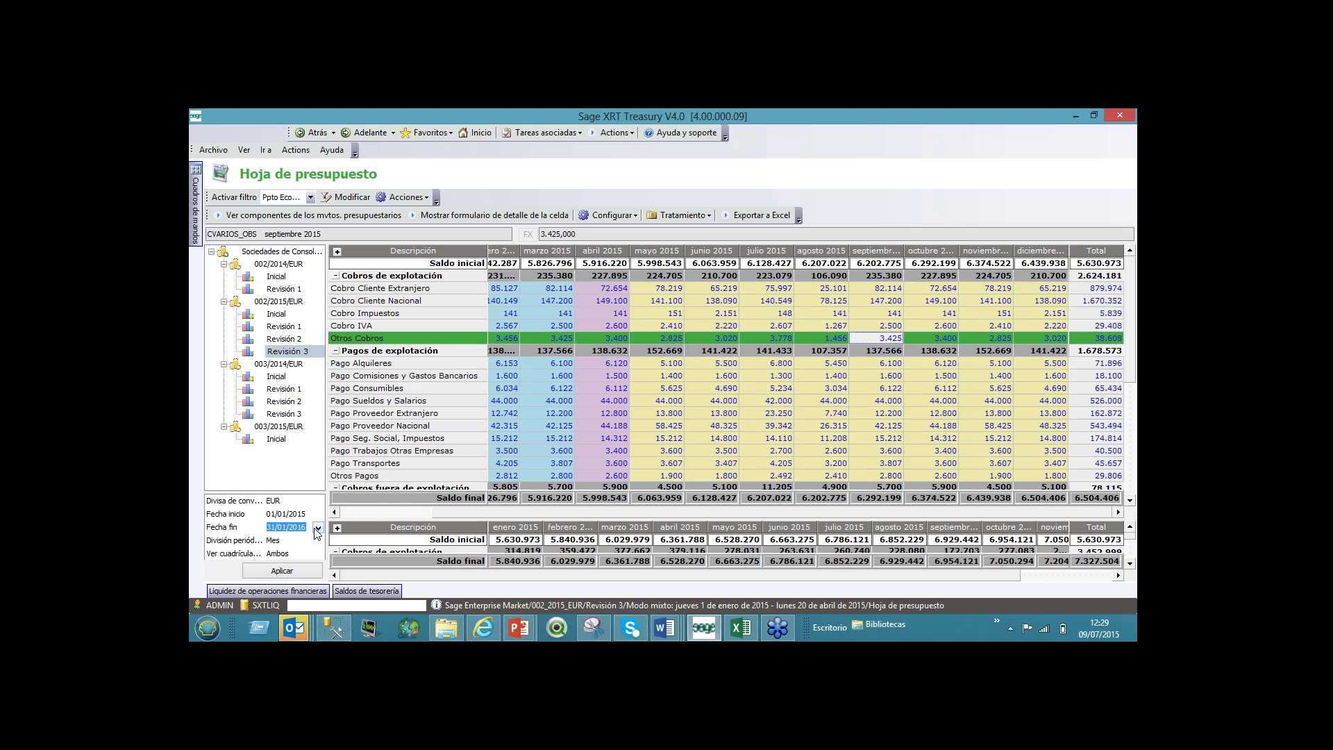
{"action": "left_click", "coordinate": [317, 530]}
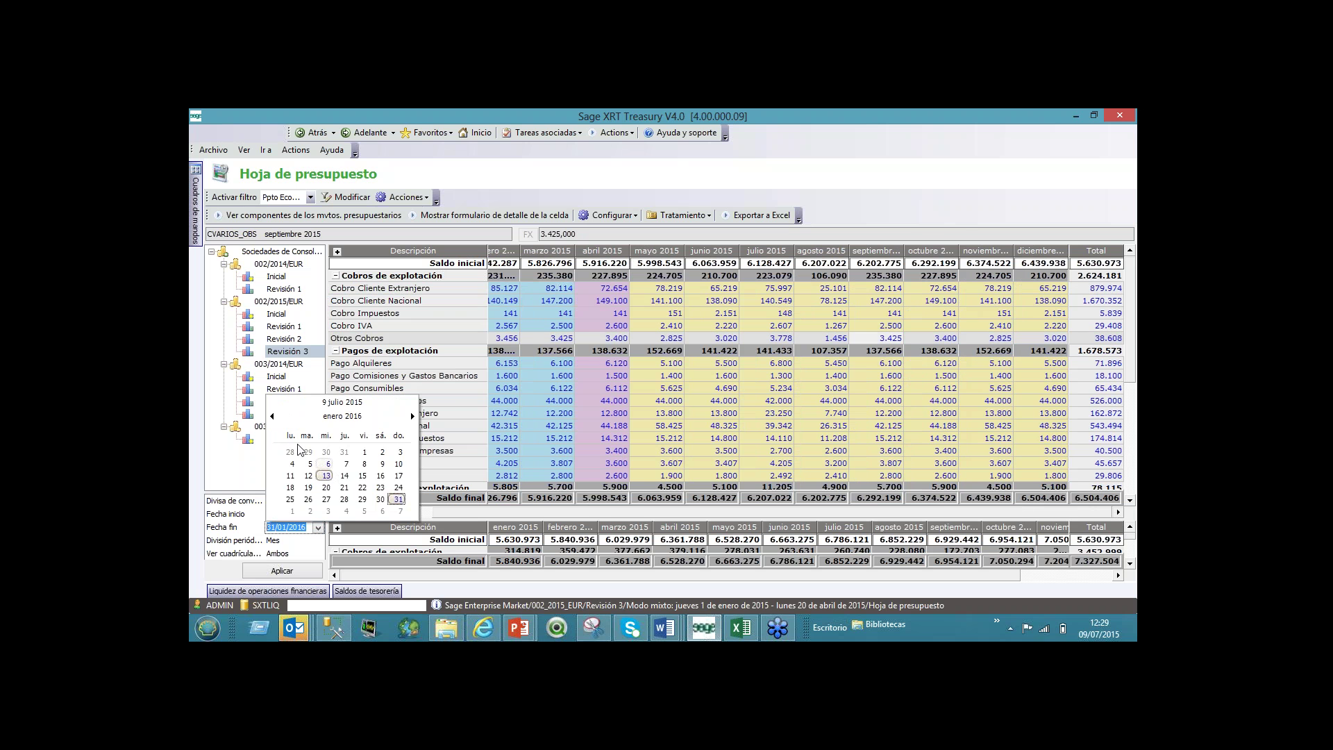
{"action": "scroll", "coordinate": [324, 474], "scroll_direction": "up", "scroll_amount": 1}
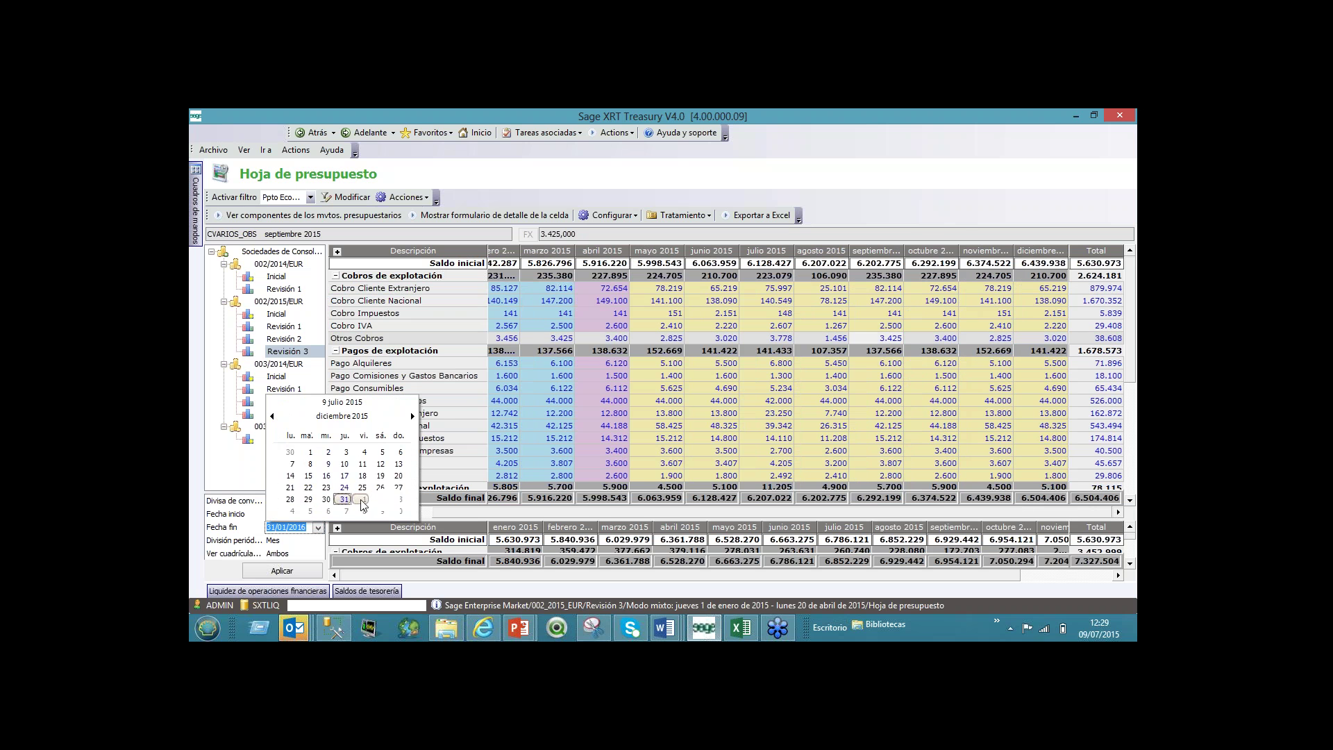
{"action": "left_click", "coordinate": [313, 499]}
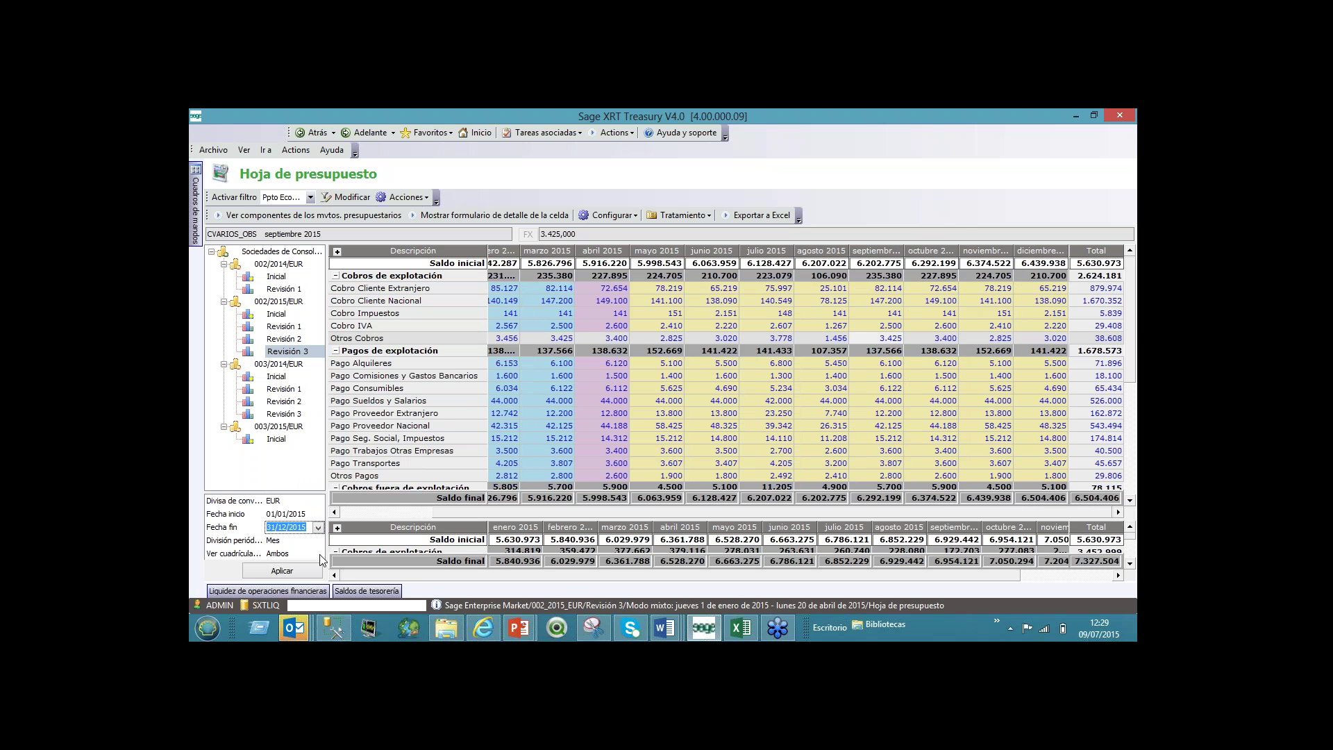
Step: Change the sheet's periodic division to Trimestre and apply it
{"action": "left_click", "coordinate": [275, 542]}
{"action": "left_click", "coordinate": [288, 530]}
{"action": "left_click", "coordinate": [292, 571]}
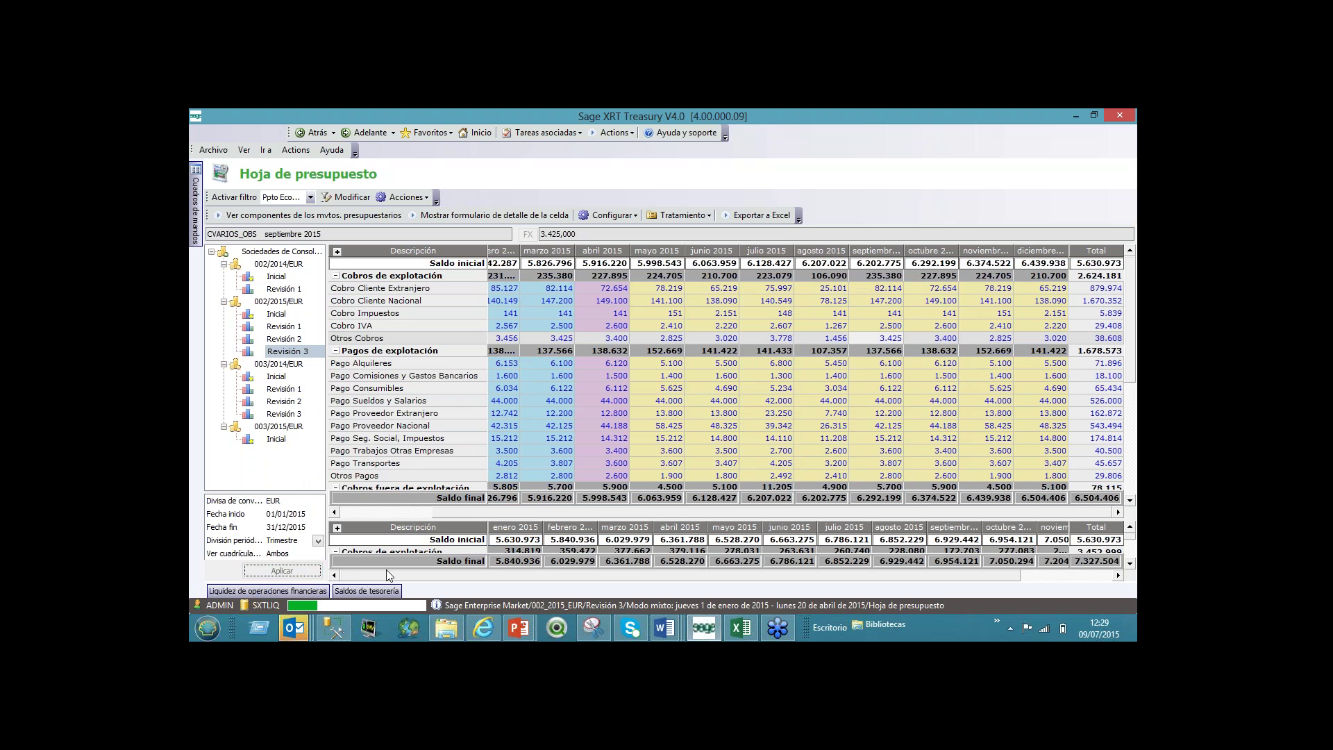
{"action": "left_click", "coordinate": [670, 438]}
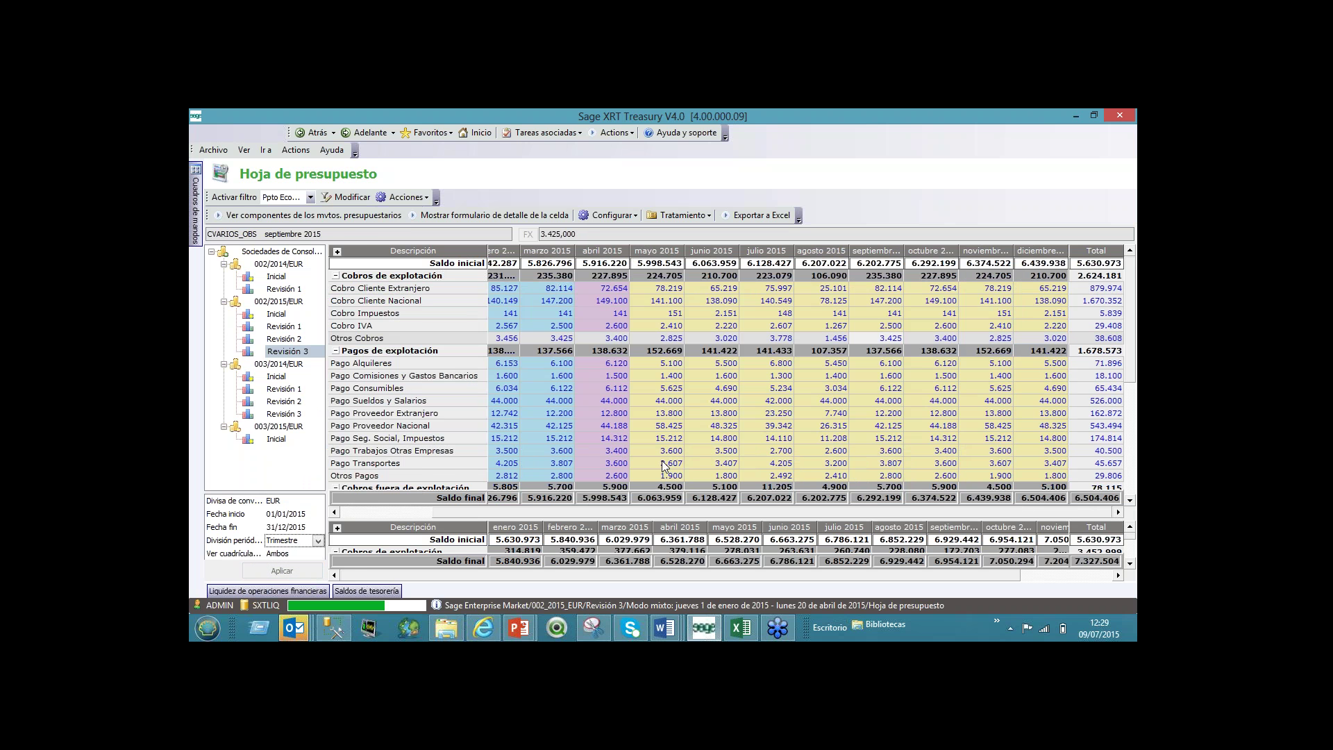
Step: Return the sheet's periodic division to Mes and apply it
{"action": "left_click", "coordinate": [318, 543]}
{"action": "left_click", "coordinate": [302, 523]}
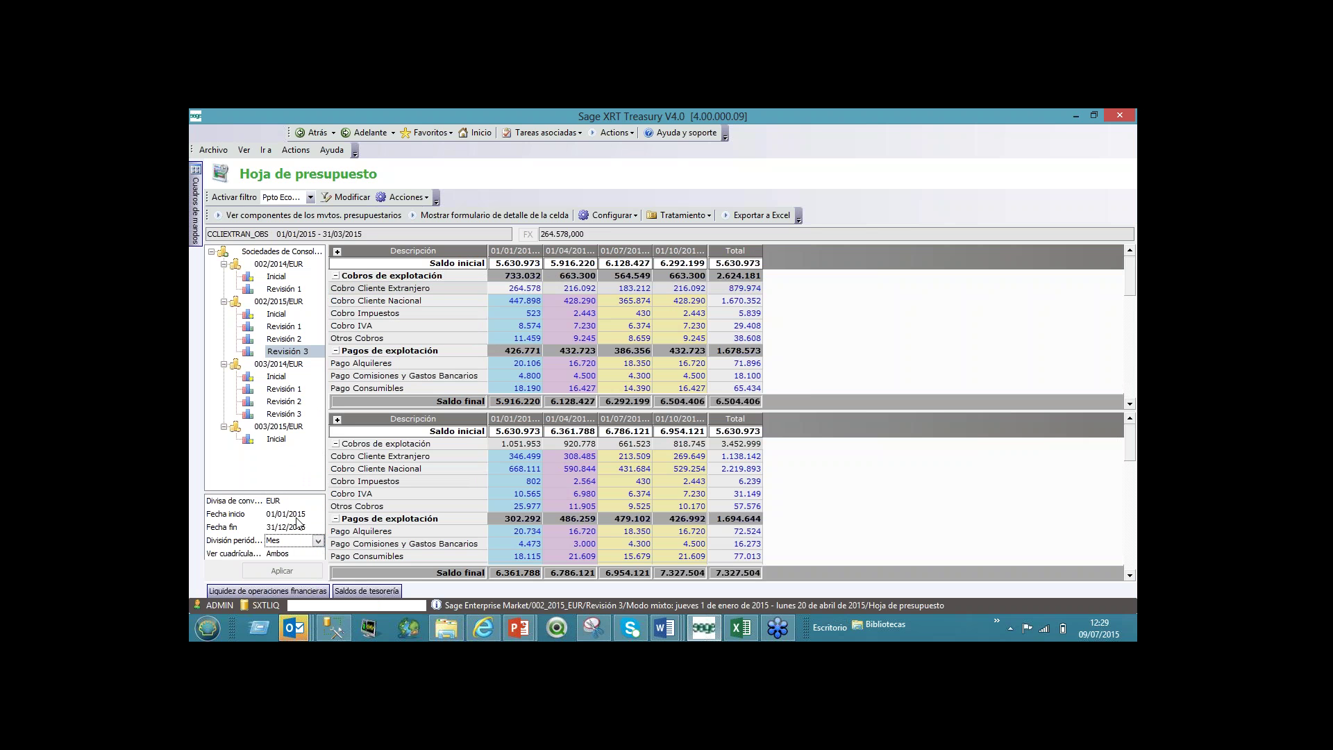
{"action": "left_click", "coordinate": [292, 572]}
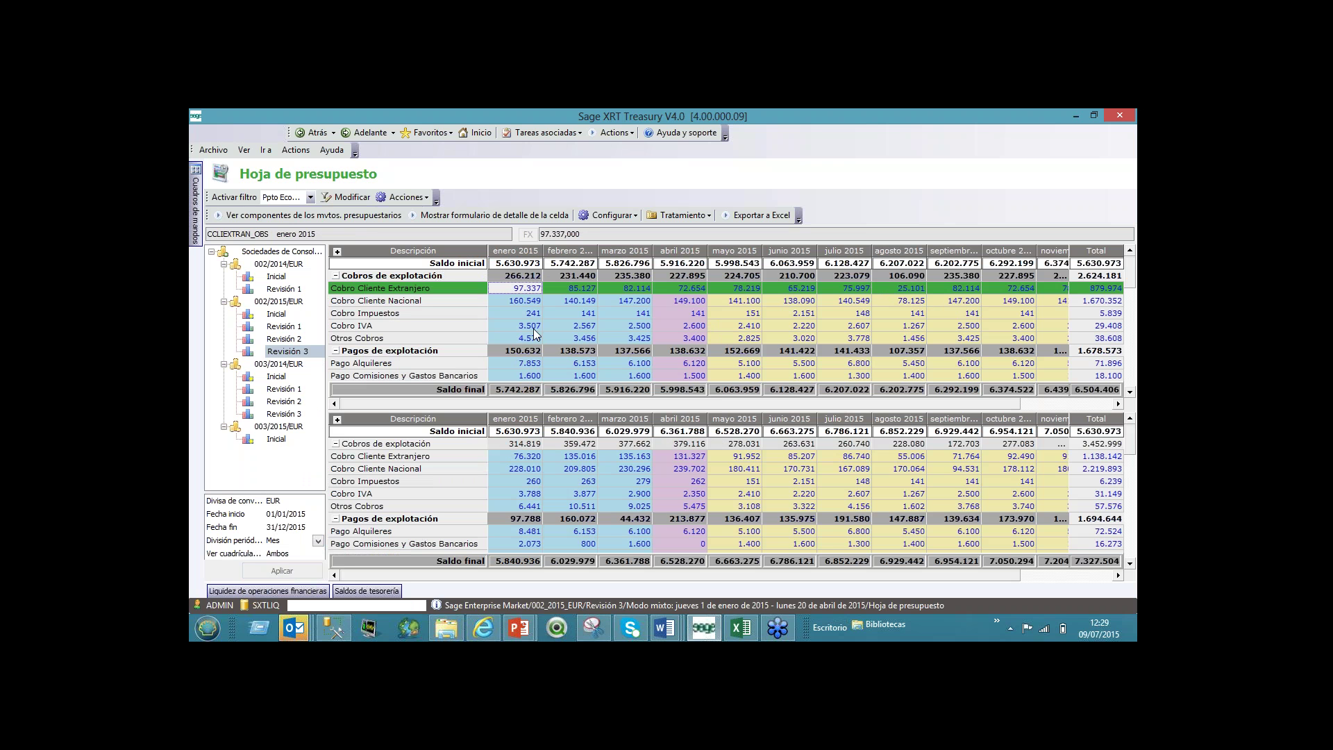
Step: Load the Inicial version of 003/2015/EUR and check its collection rows and the Pago Alquileres row in the upper grid
{"action": "left_click", "coordinate": [277, 439]}
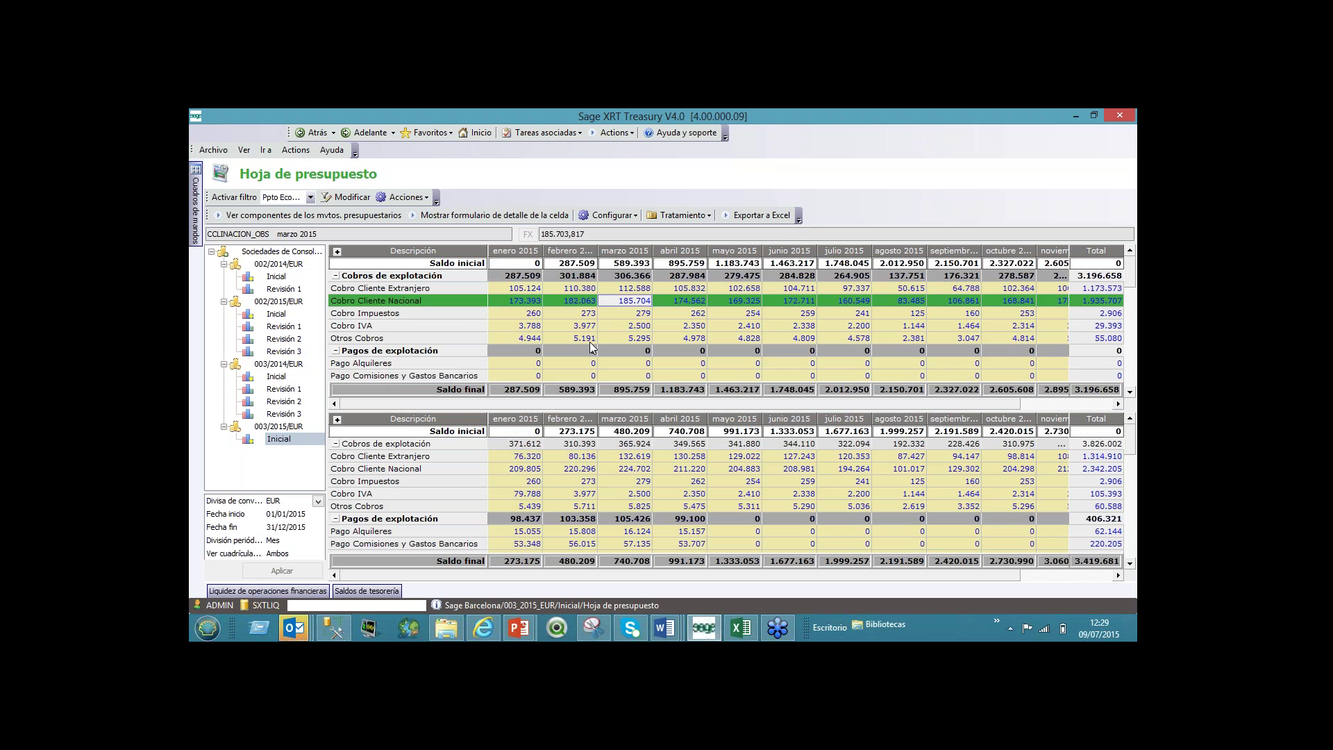
{"action": "left_click", "coordinate": [515, 325]}
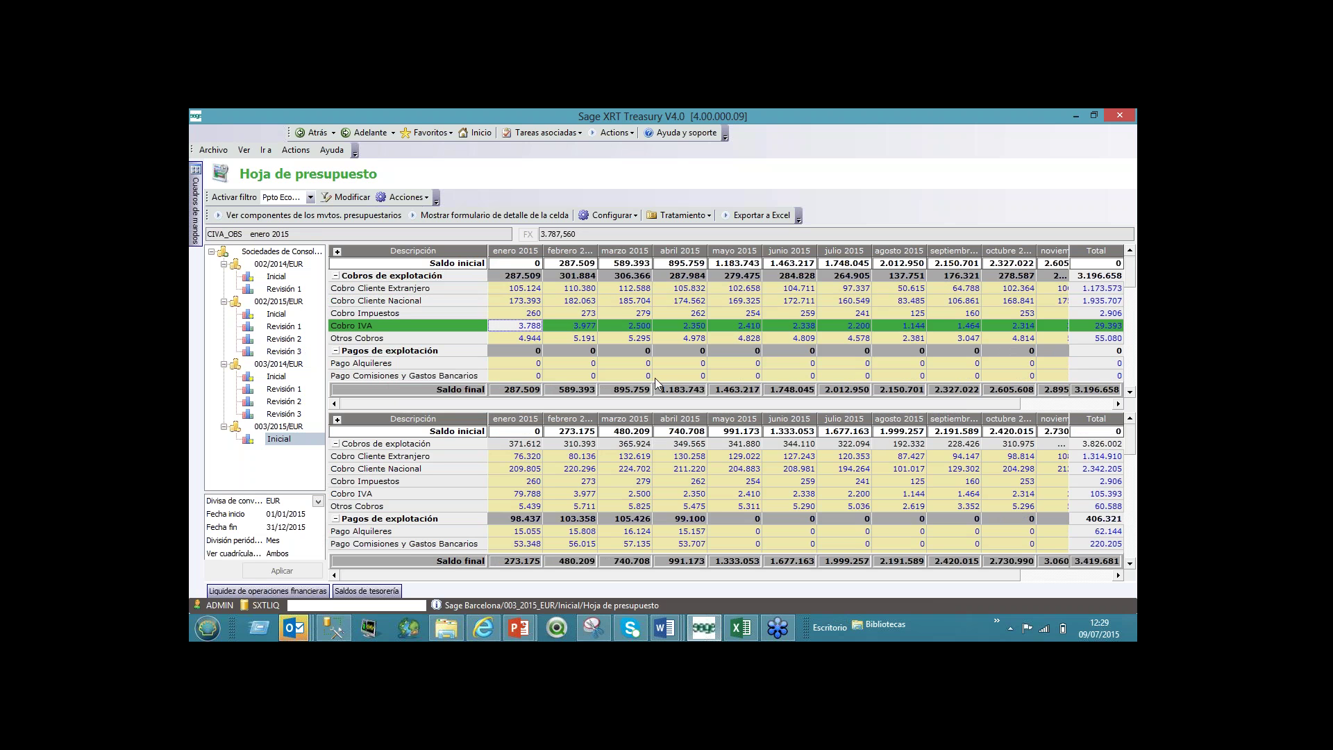
{"action": "key", "text": "Up"}
{"action": "key", "text": "Up"}
{"action": "key", "text": "Up"}
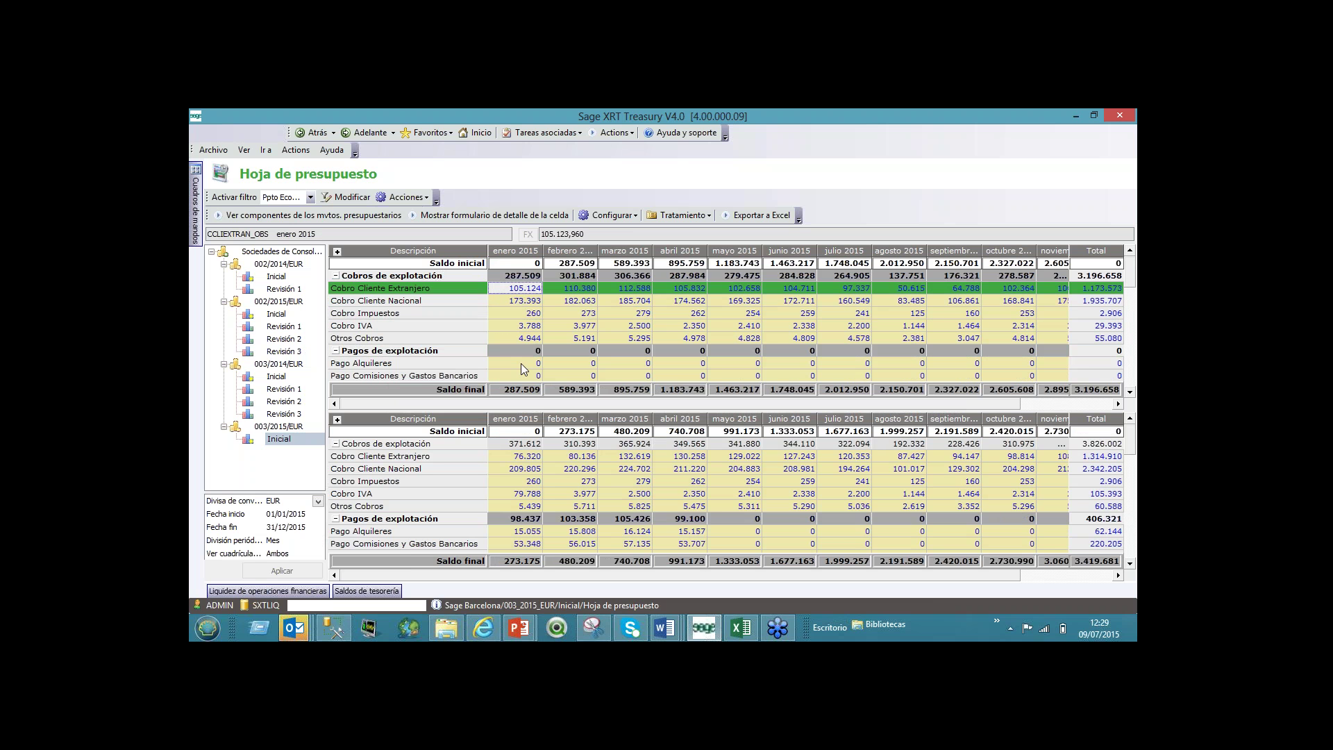
{"action": "left_click", "coordinate": [521, 363]}
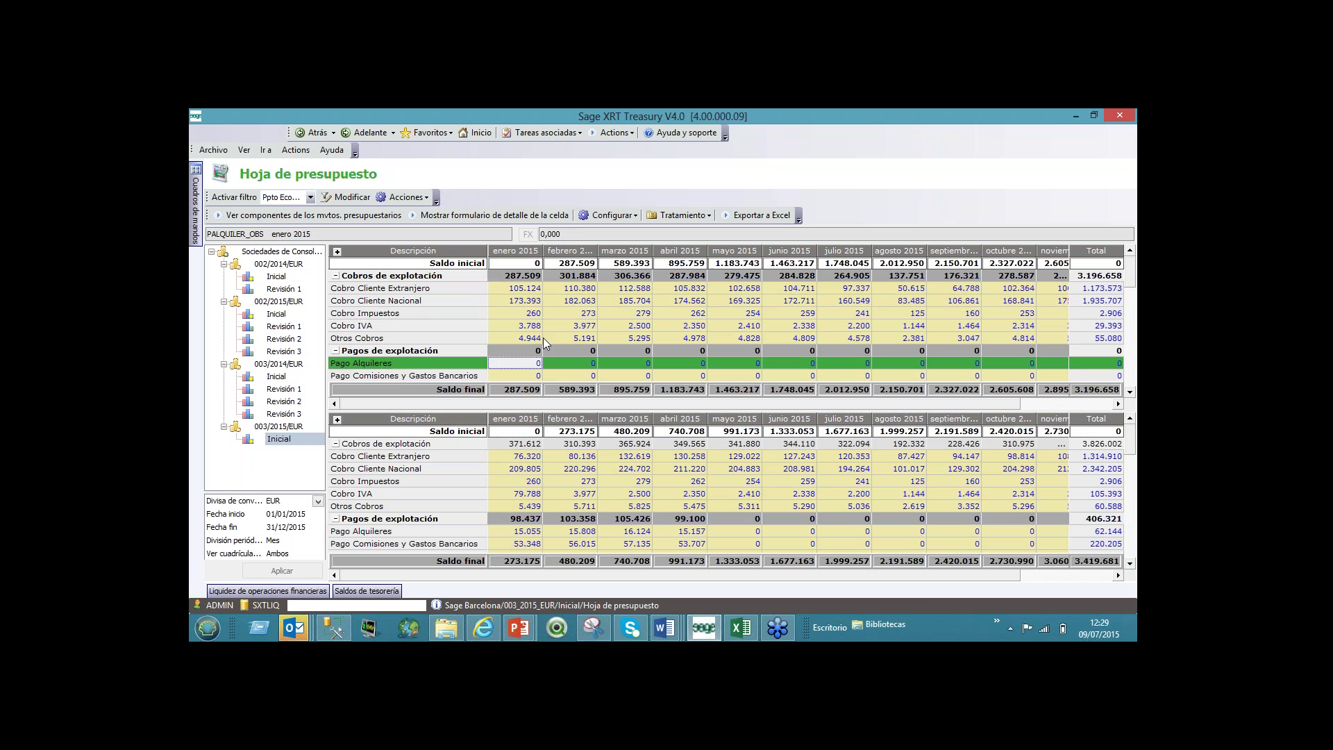
{"action": "left_click", "coordinate": [756, 308]}
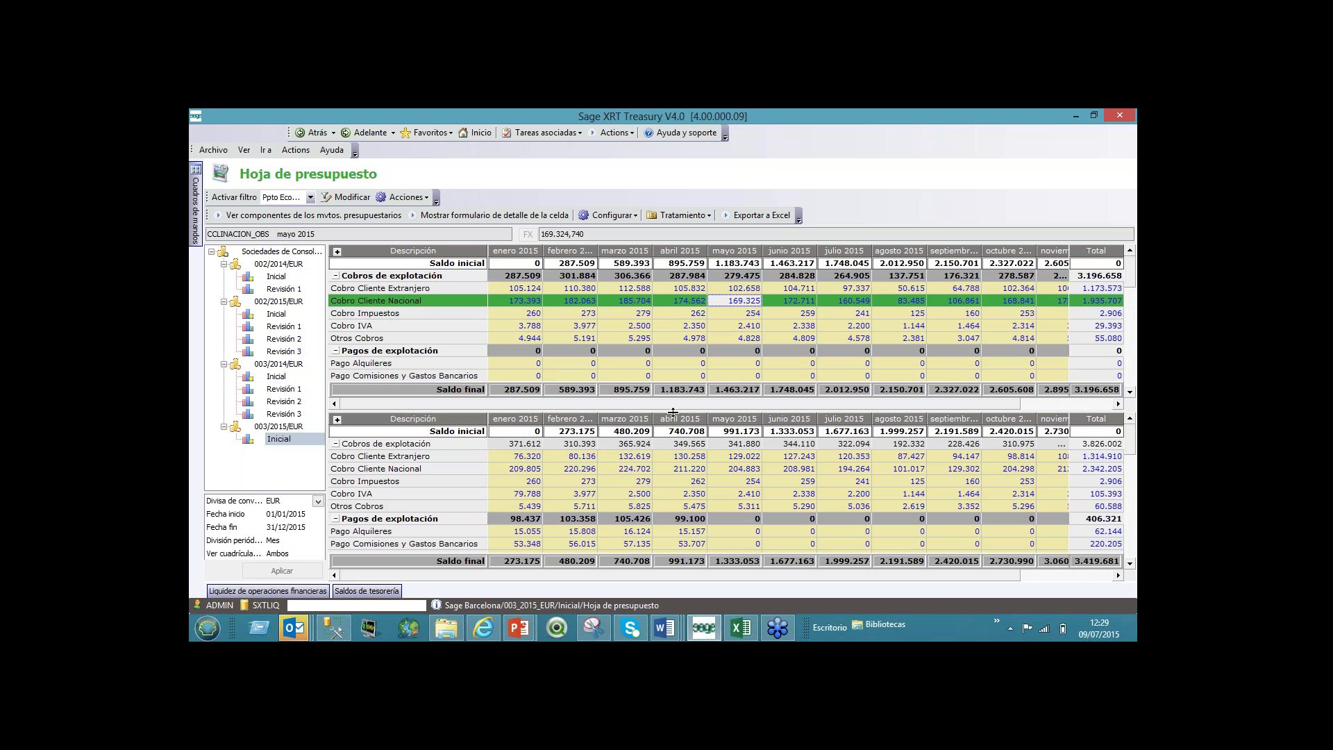
Step: Enlarge the upper grid and select the Pago Alquileres cell for marzo 2015
{"action": "left_click", "coordinate": [673, 412]}
{"action": "left_click_drag", "start_coordinate": [672, 413], "coordinate": [678, 495]}
{"action": "left_click", "coordinate": [625, 363]}
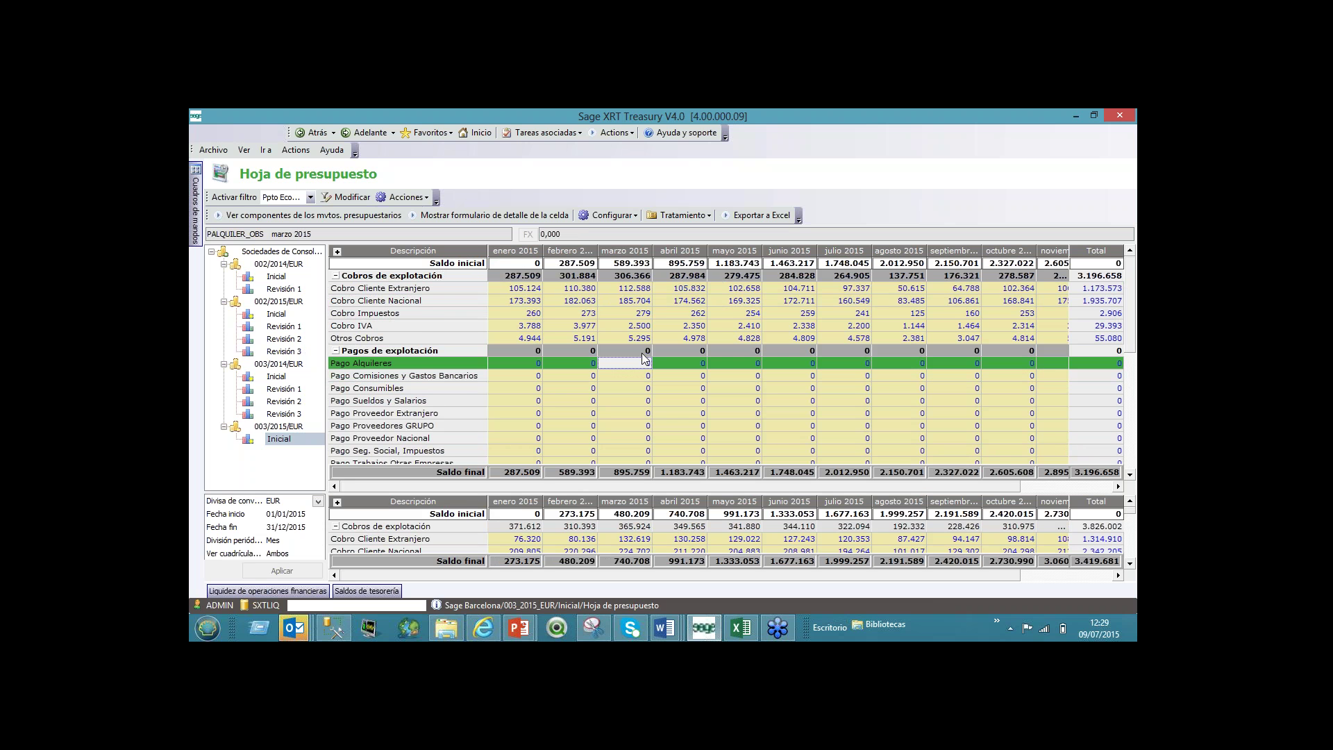
Step: Look in the Presupuesto folder in File Explorer, then switch to the Excel workbook Carga Excel PPTO Econ Soc 002 Año 2015.xlsx
{"action": "left_click", "coordinate": [448, 626]}
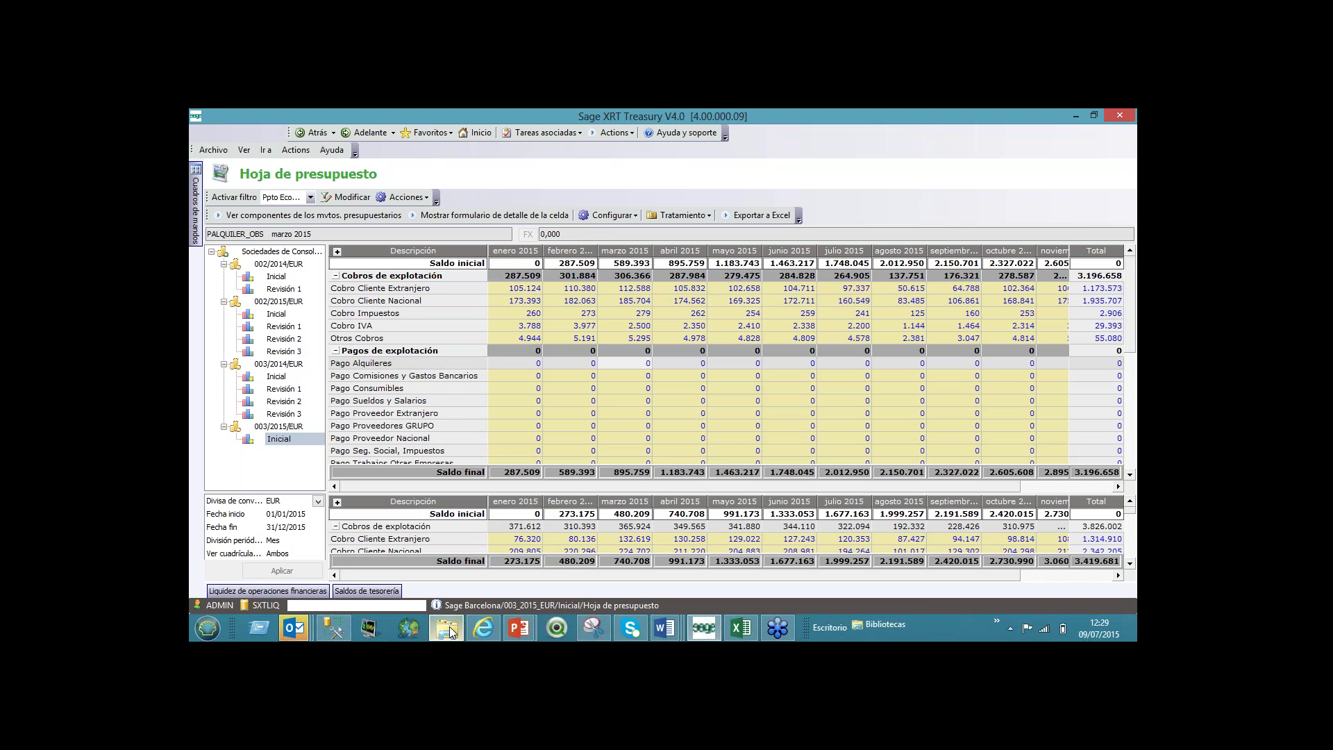
{"action": "left_click", "coordinate": [451, 630]}
{"action": "double_click", "coordinate": [455, 344]}
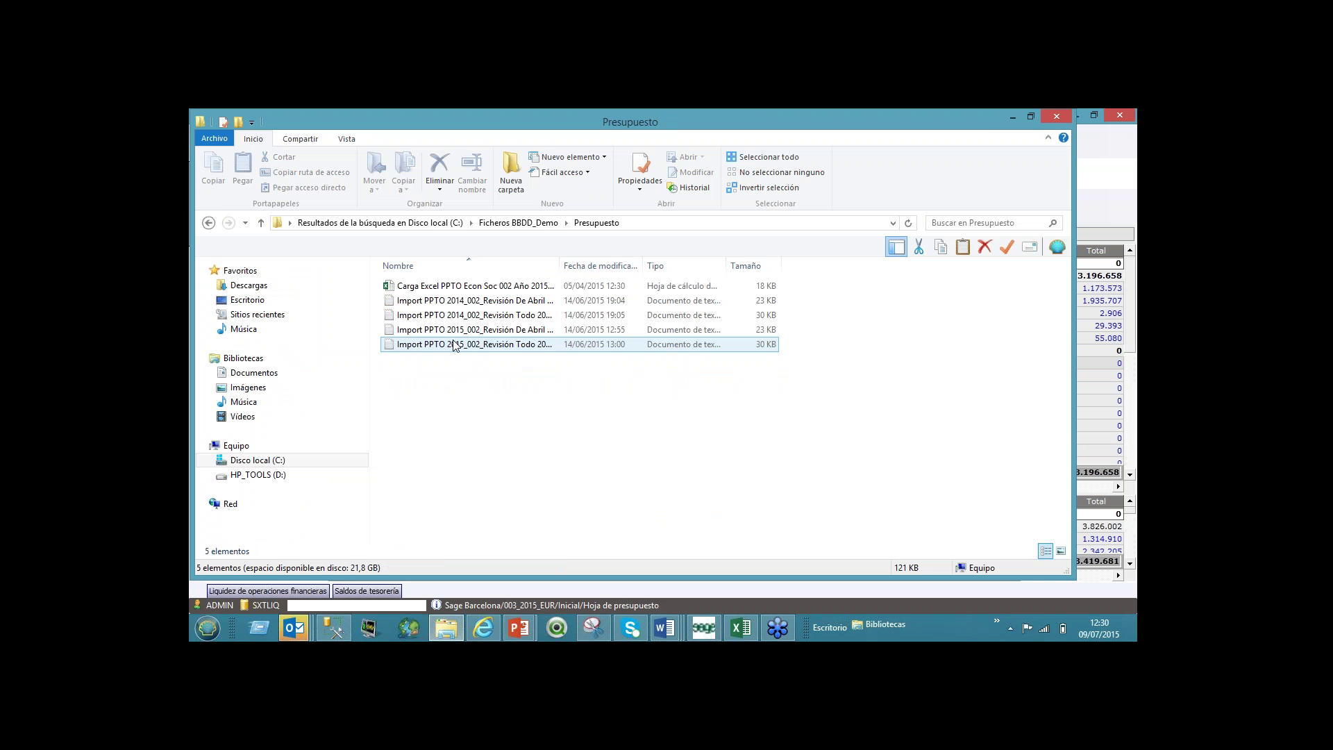
{"action": "key", "text": "alt+Tab"}
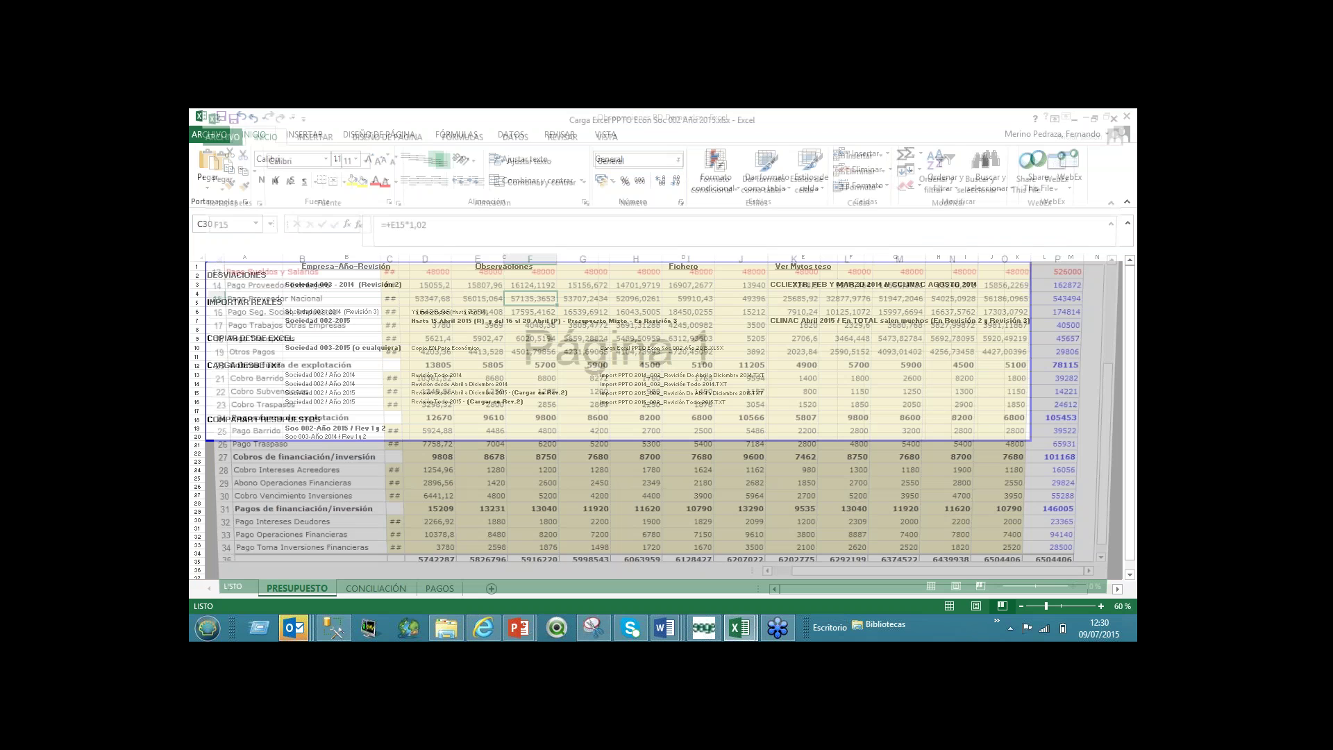
Step: Copy the Cobros de financiación/inversión values in D28:I30 and switch back to the Sage XRT Treasury budget sheet
{"action": "left_click_drag", "start_coordinate": [415, 480], "coordinate": [690, 508]}
{"action": "key", "text": "ctrl+c"}
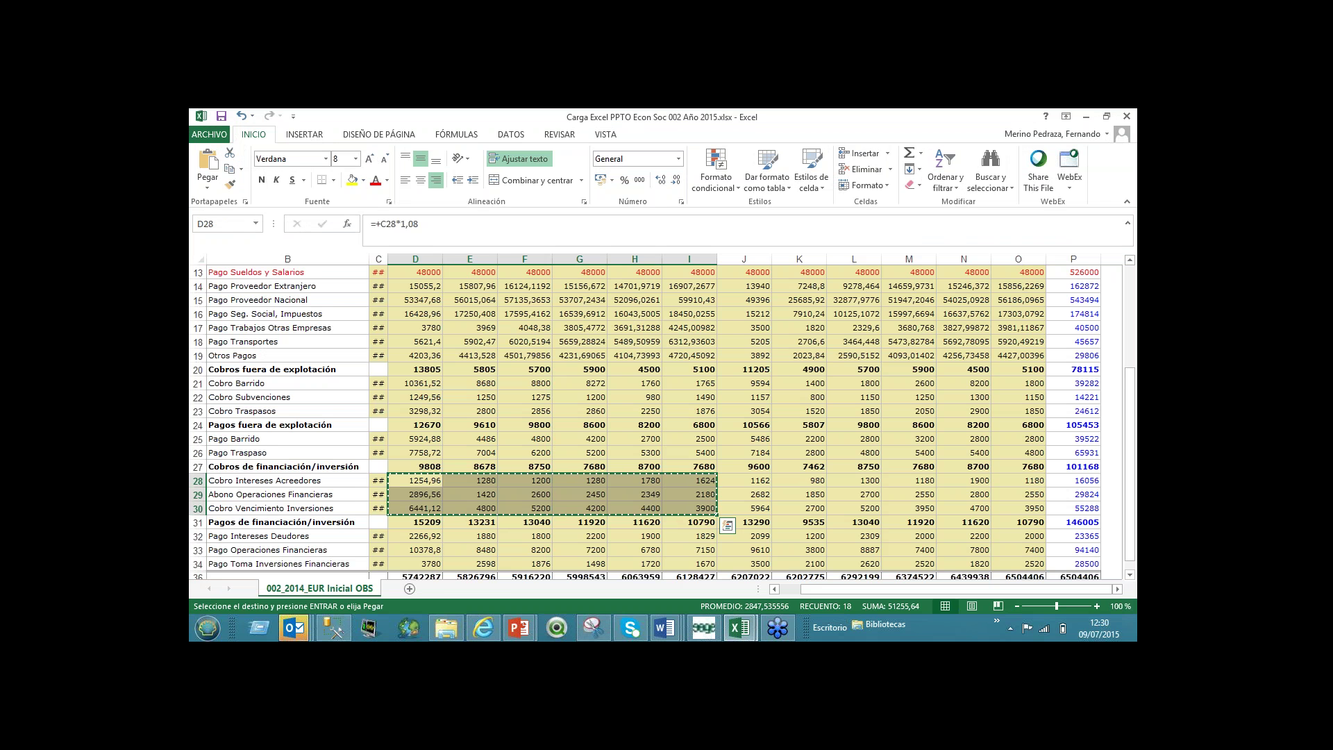
{"action": "key", "text": "alt+Tab"}
{"action": "key", "text": "alt+Tab"}
{"action": "key", "text": "alt+Tab"}
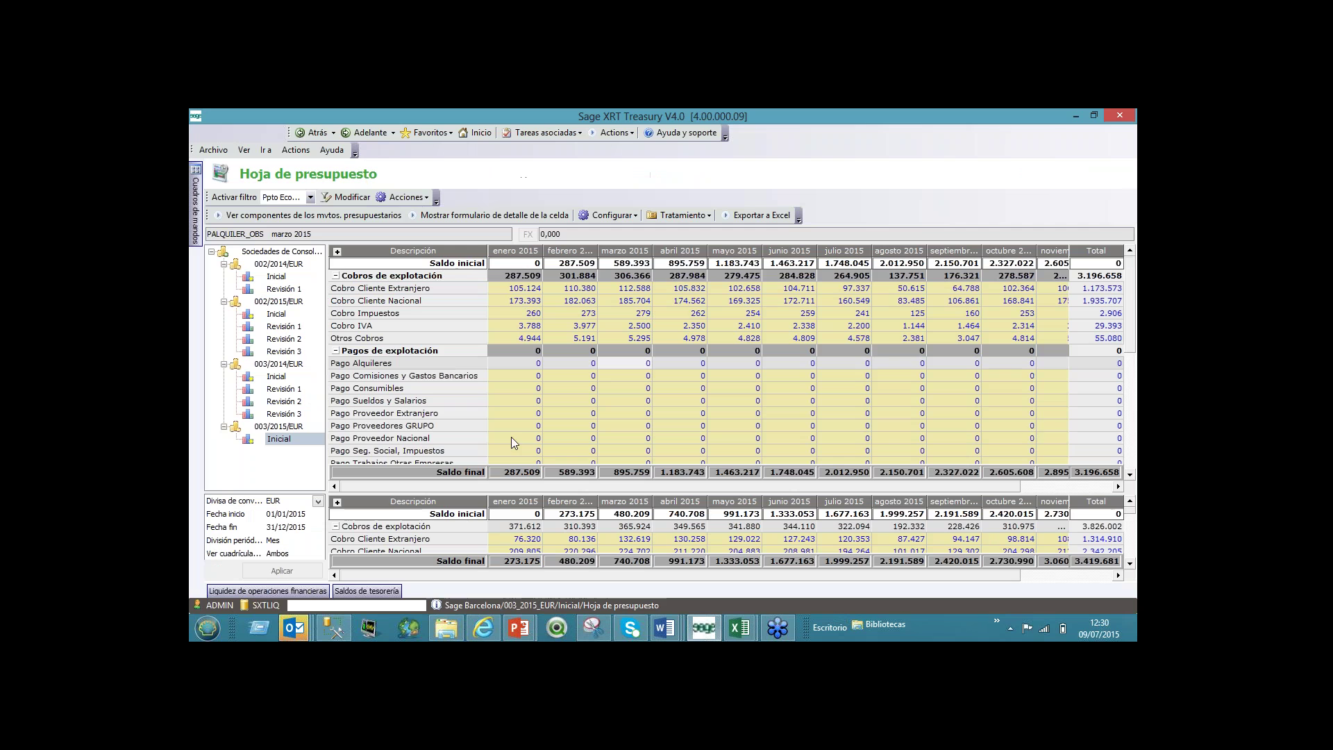
Step: Try to paste the copied Excel values into the upper grid at Cobro Intereses Acreedores for enero 2015
{"action": "left_click", "coordinate": [1131, 476]}
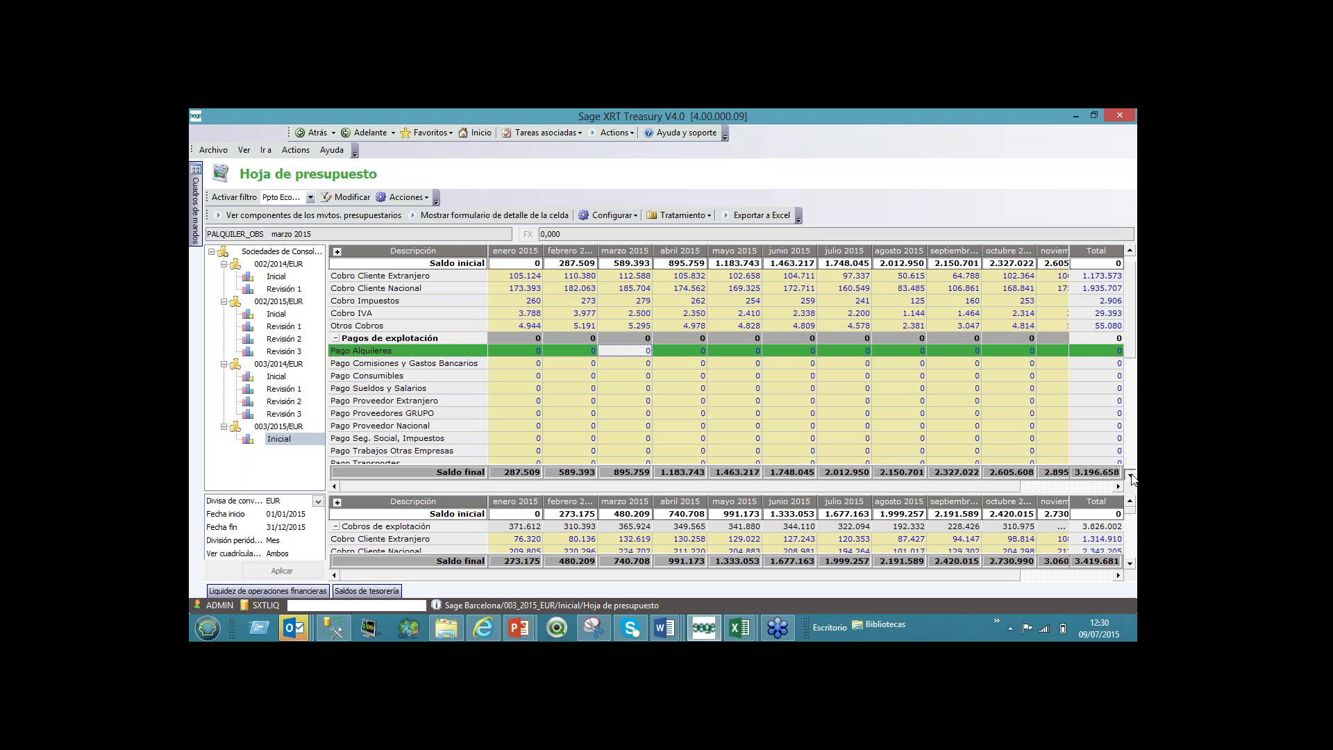
{"action": "scroll", "coordinate": [1131, 477], "scroll_direction": "down", "scroll_amount": 1}
{"action": "scroll", "coordinate": [1136, 479], "scroll_direction": "down", "scroll_amount": 3}
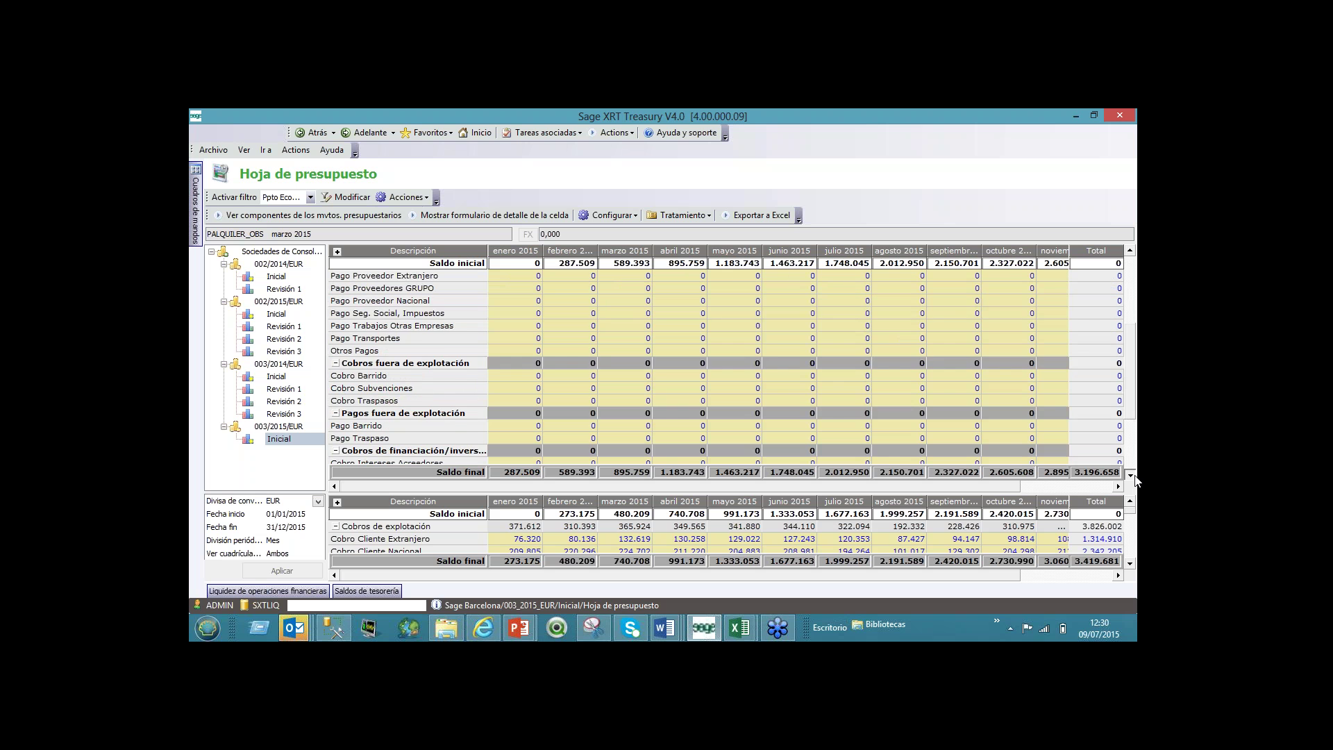
{"action": "left_click", "coordinate": [514, 425]}
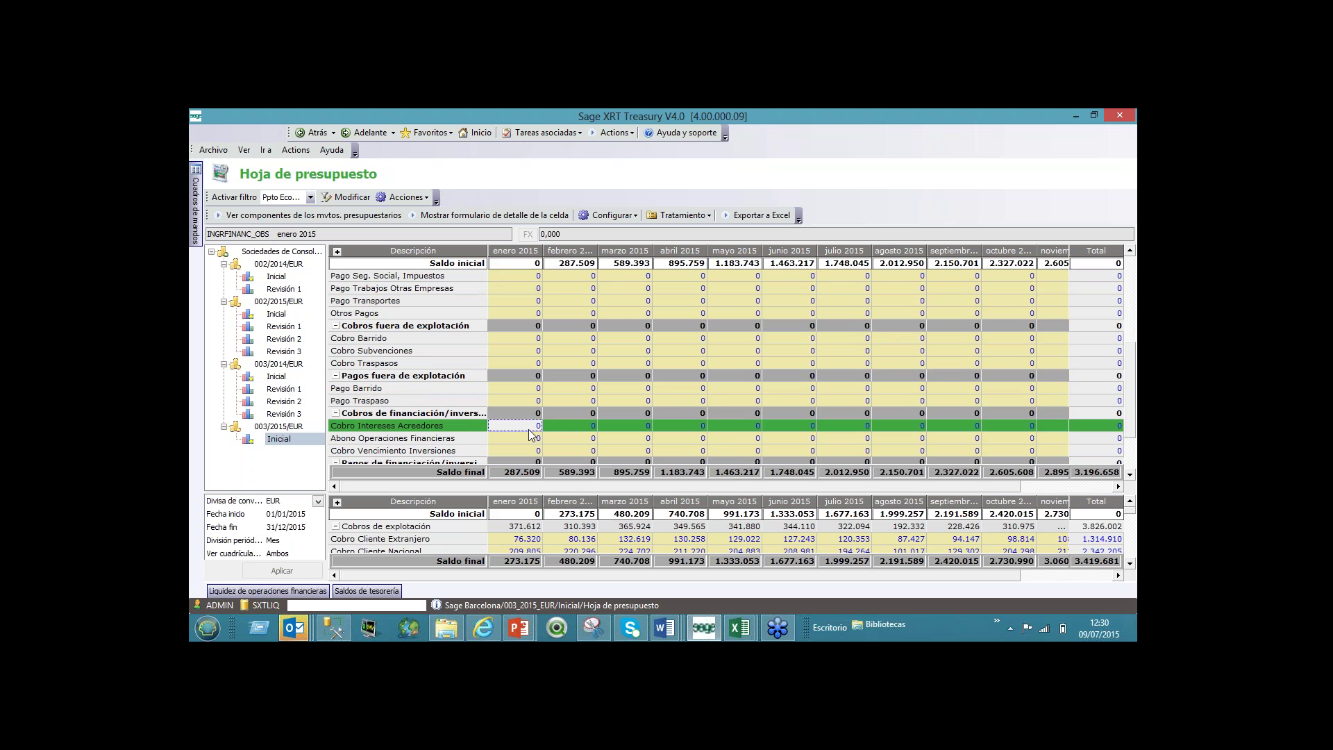
{"action": "right_click", "coordinate": [517, 427]}
{"action": "left_click", "coordinate": [549, 362]}
{"action": "left_click", "coordinate": [548, 363]}
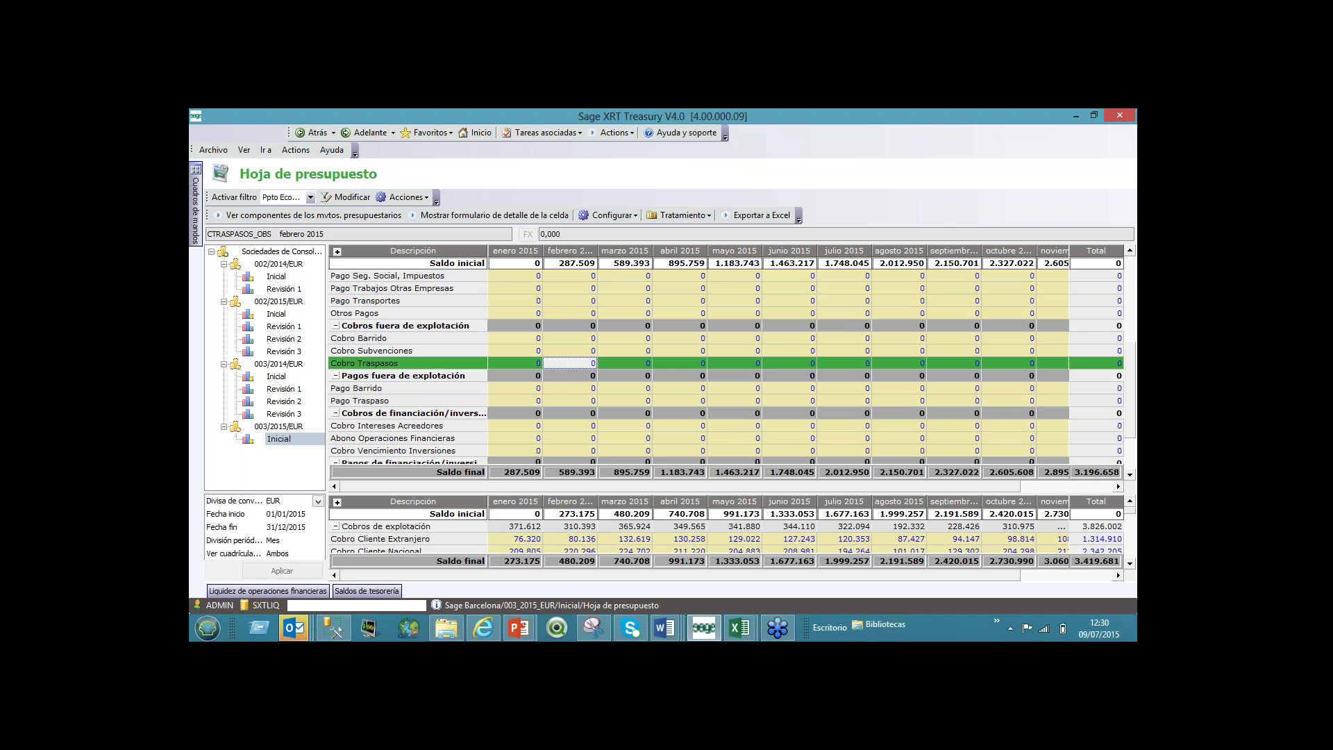
{"action": "left_click", "coordinate": [561, 291]}
{"action": "left_click", "coordinate": [730, 389]}
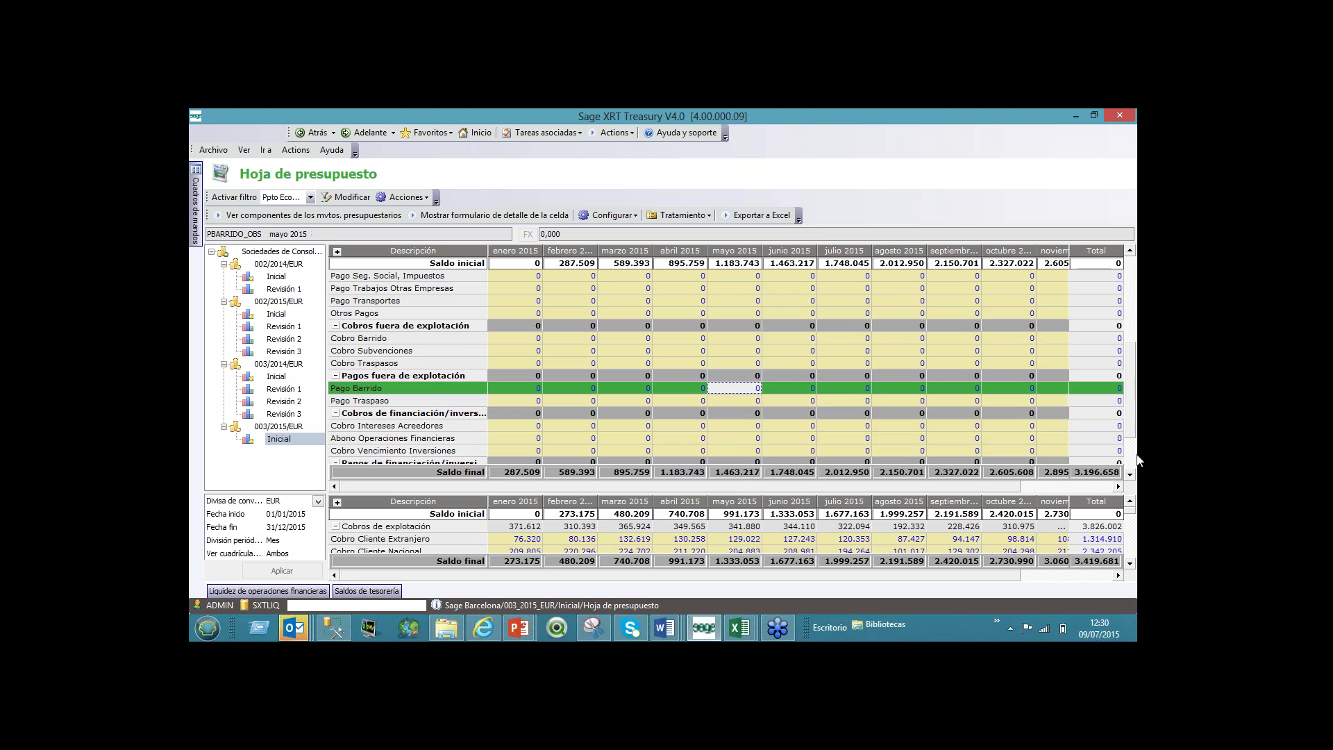
{"action": "scroll", "coordinate": [1130, 403], "scroll_direction": "up", "scroll_amount": 5}
{"action": "left_click", "coordinate": [582, 290]}
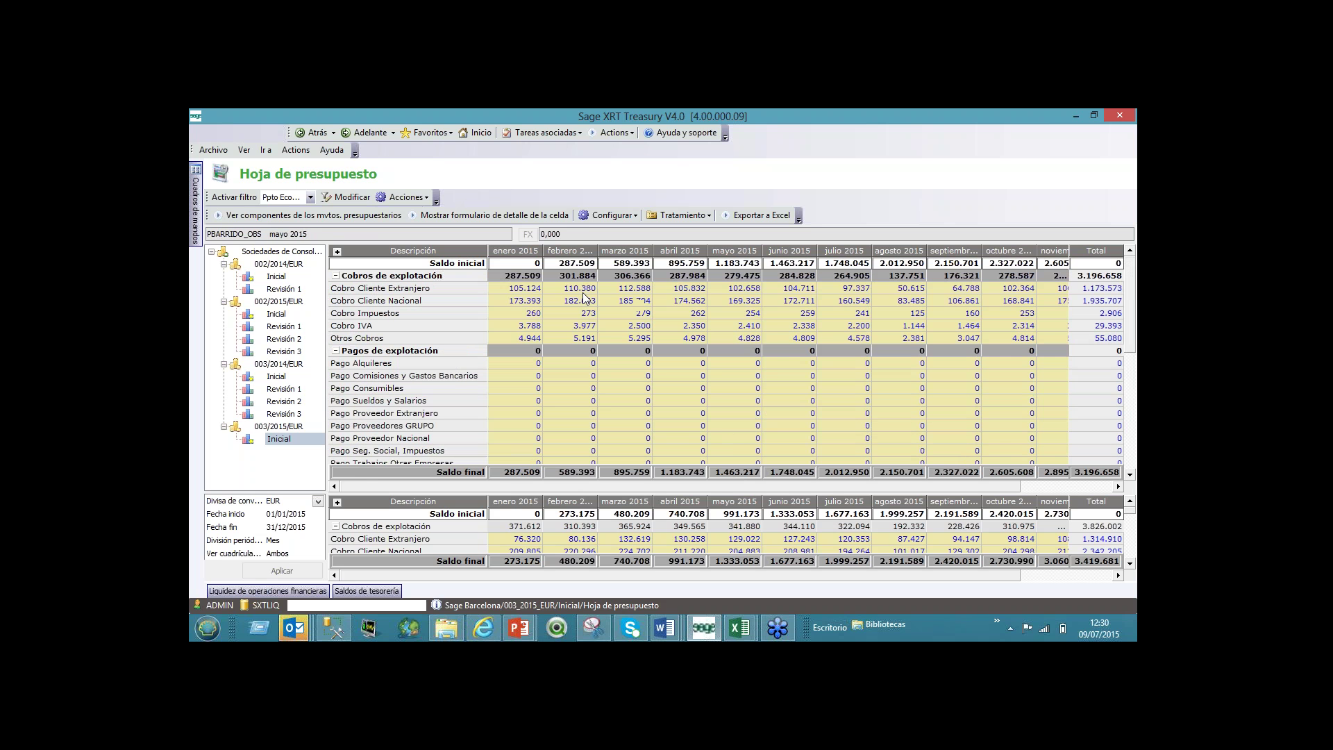
{"action": "right_click", "coordinate": [560, 287]}
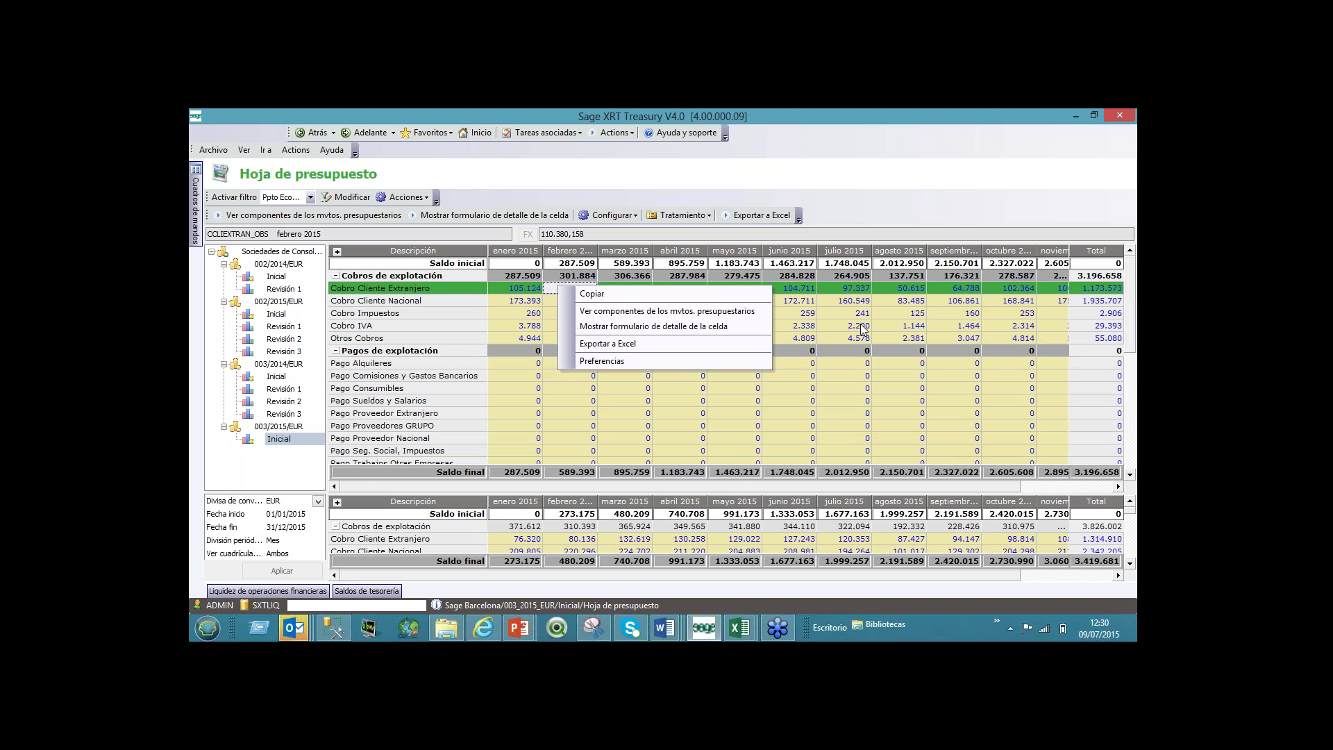
Step: Enable editing of the budget sheet and paste the copied Excel values starting at Cobro Intereses Acreedores for enero 2015
{"action": "left_click", "coordinate": [684, 217]}
{"action": "left_click", "coordinate": [692, 287]}
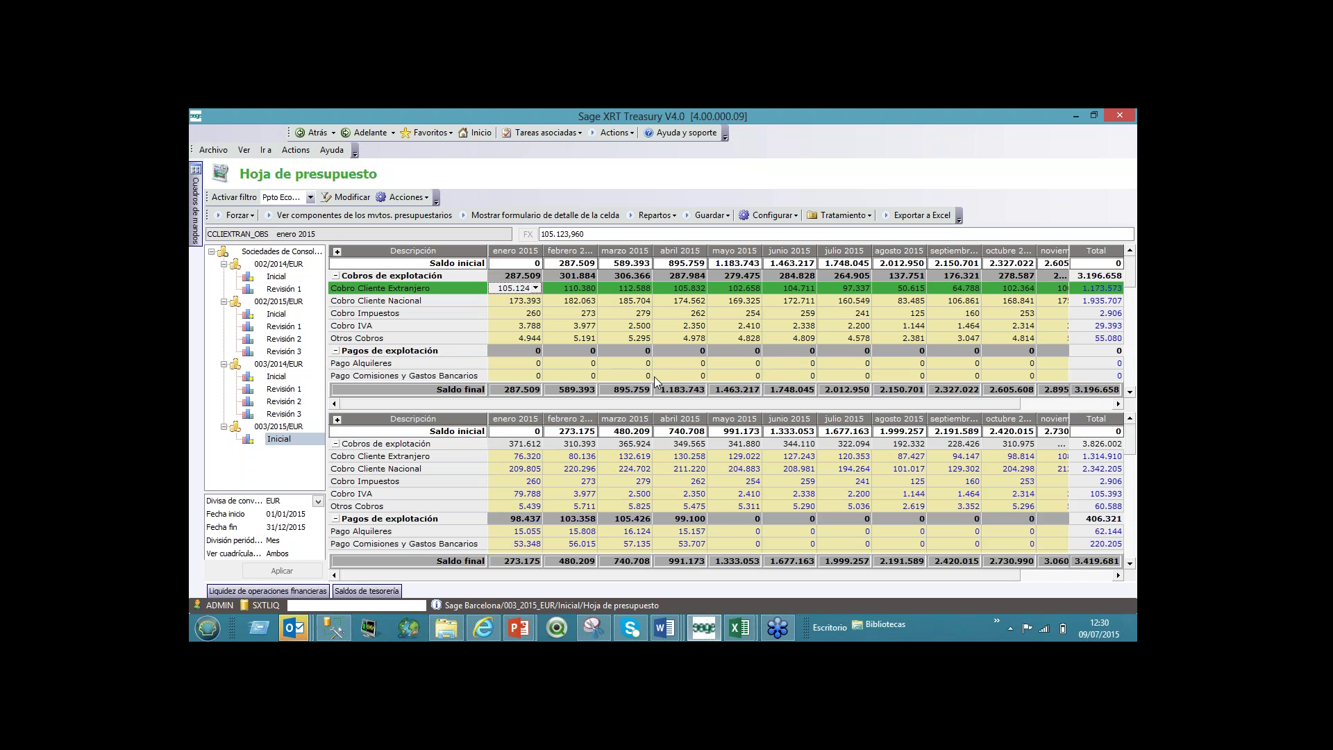
{"action": "left_click", "coordinate": [1130, 394]}
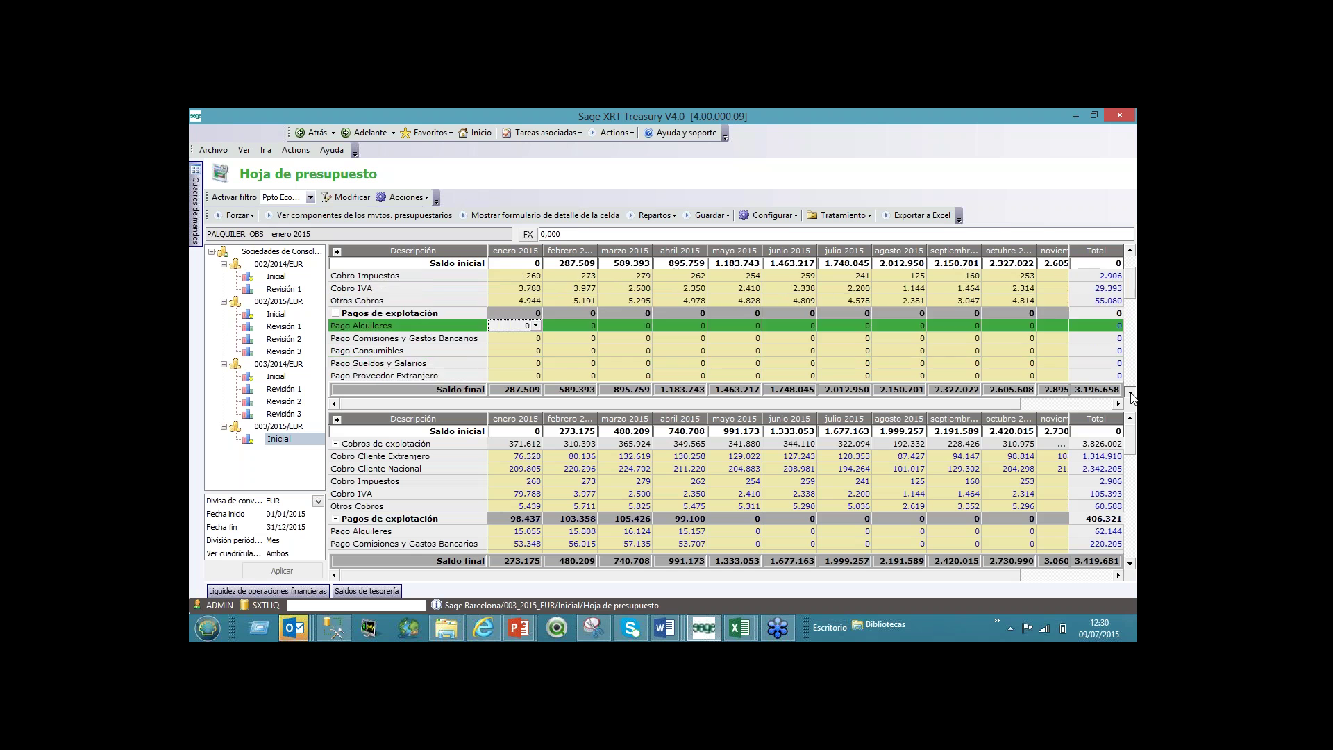
{"action": "left_click", "coordinate": [1129, 392]}
{"action": "left_click", "coordinate": [1130, 392]}
{"action": "left_click", "coordinate": [1129, 393]}
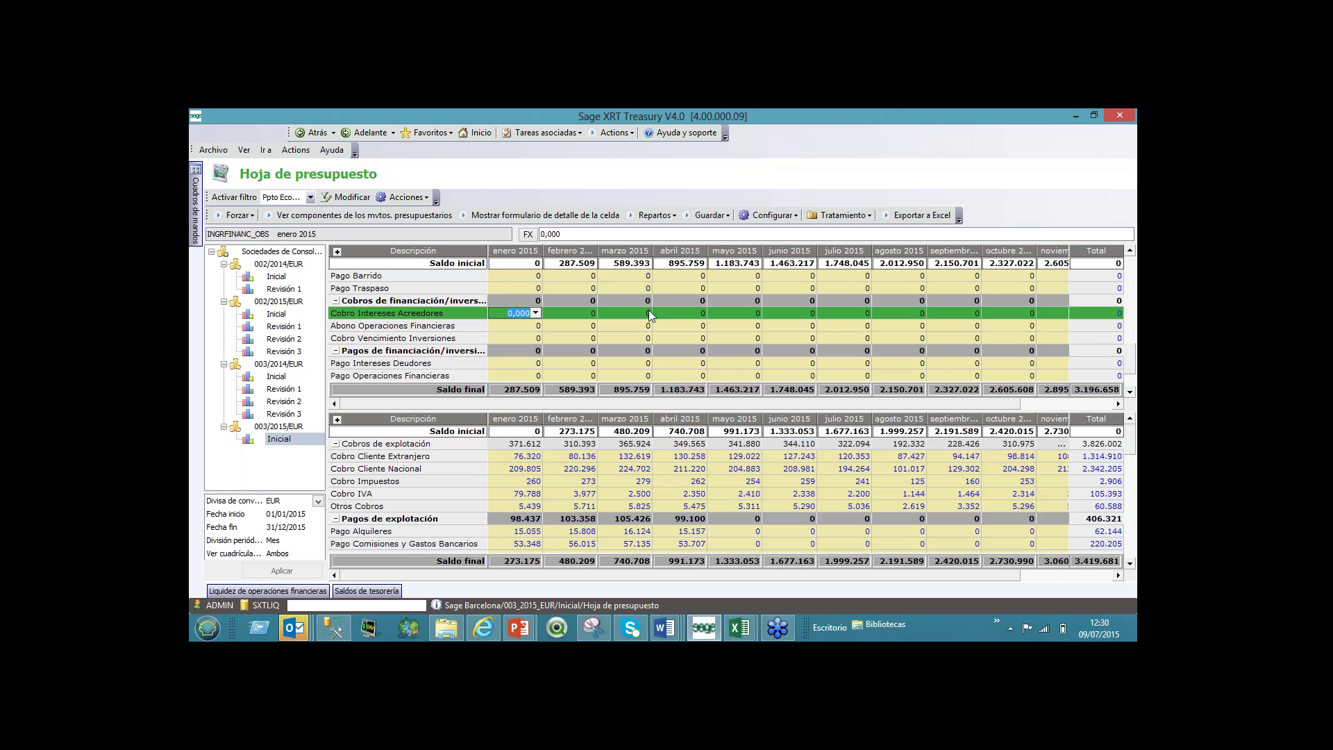
{"action": "type", "text": "1.255\t1.280\t1.200\t1.280\t1.780\t1.624 2.897\t1.420\t2.600\t2.450\t2.349\t2.180 6.441\t4.800\t5.200\t4.200\t4.400\t3.900"}
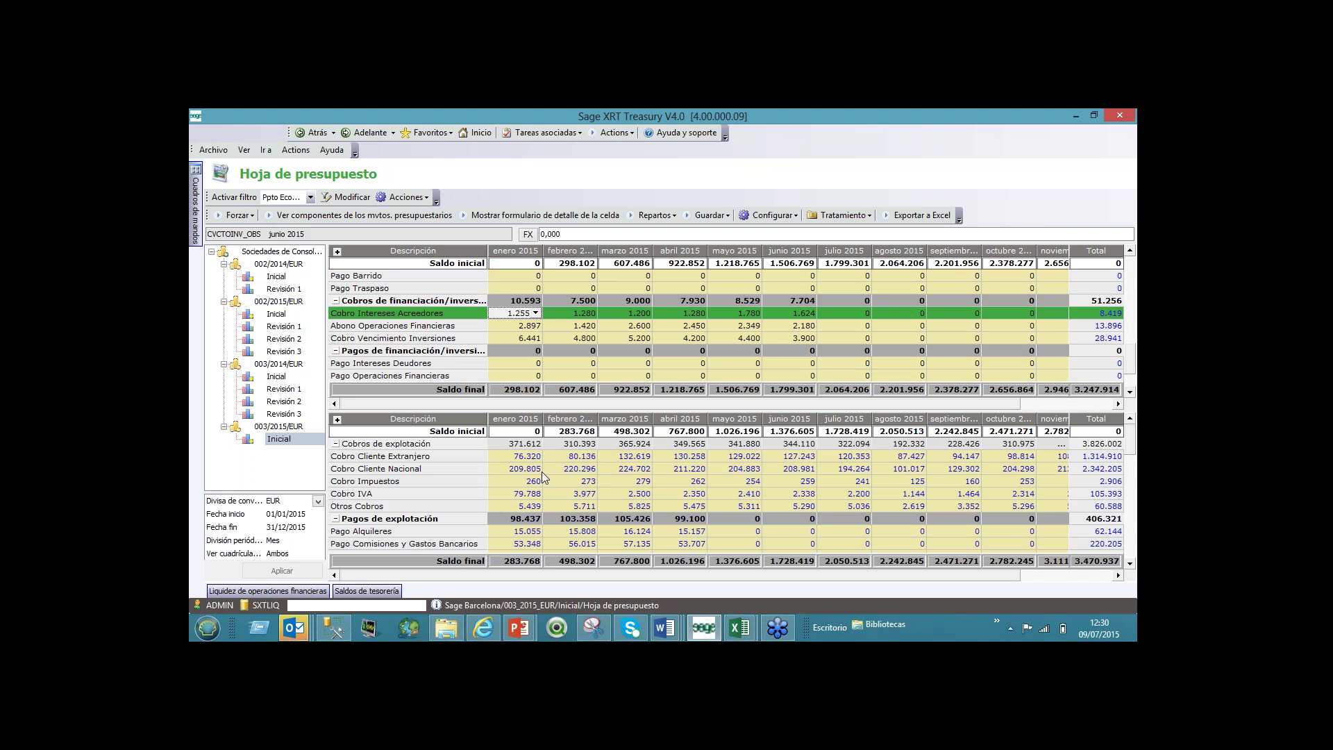
Step: Check the pasted Cobros de financiación/inversión rows in the lower treasury grid, including Cobro Vencimiento Inversiones
{"action": "left_click", "coordinate": [532, 495]}
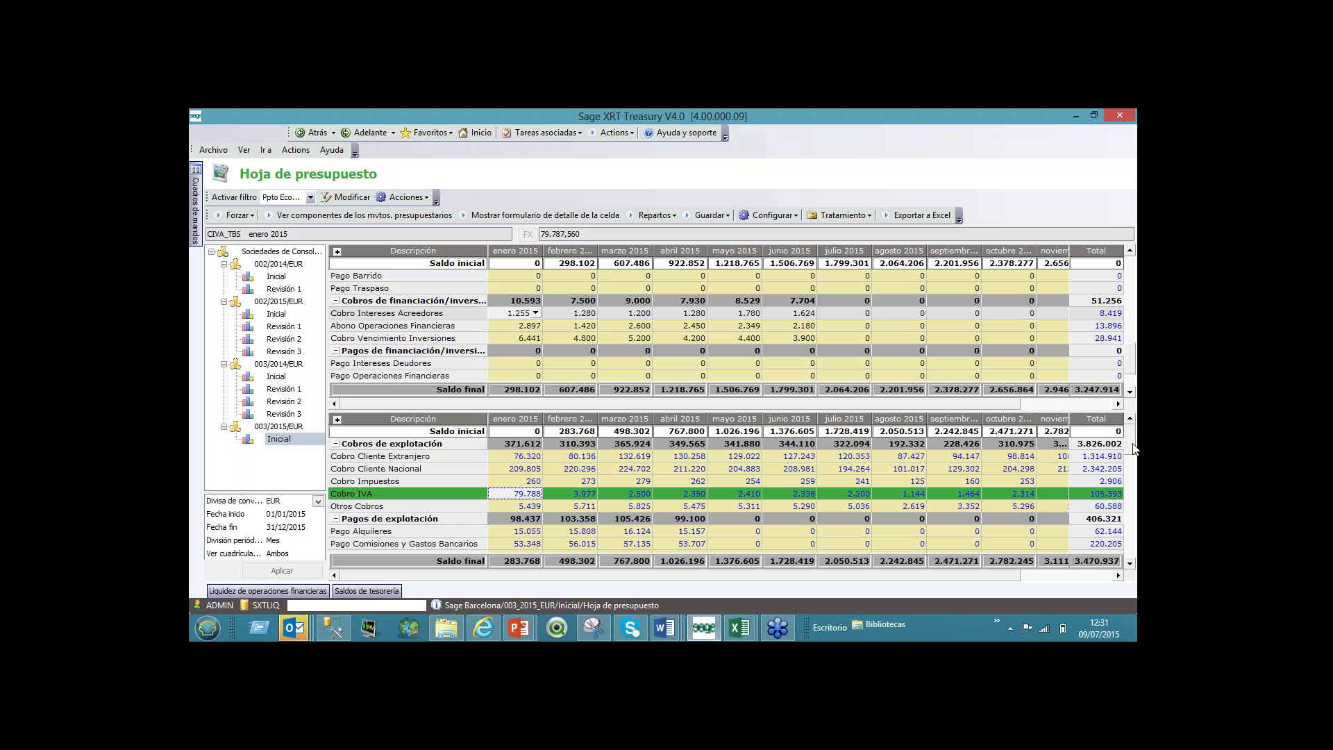
{"action": "scroll", "coordinate": [1136, 464], "scroll_direction": "down", "scroll_amount": 2}
{"action": "scroll", "coordinate": [1136, 471], "scroll_direction": "down", "scroll_amount": 2}
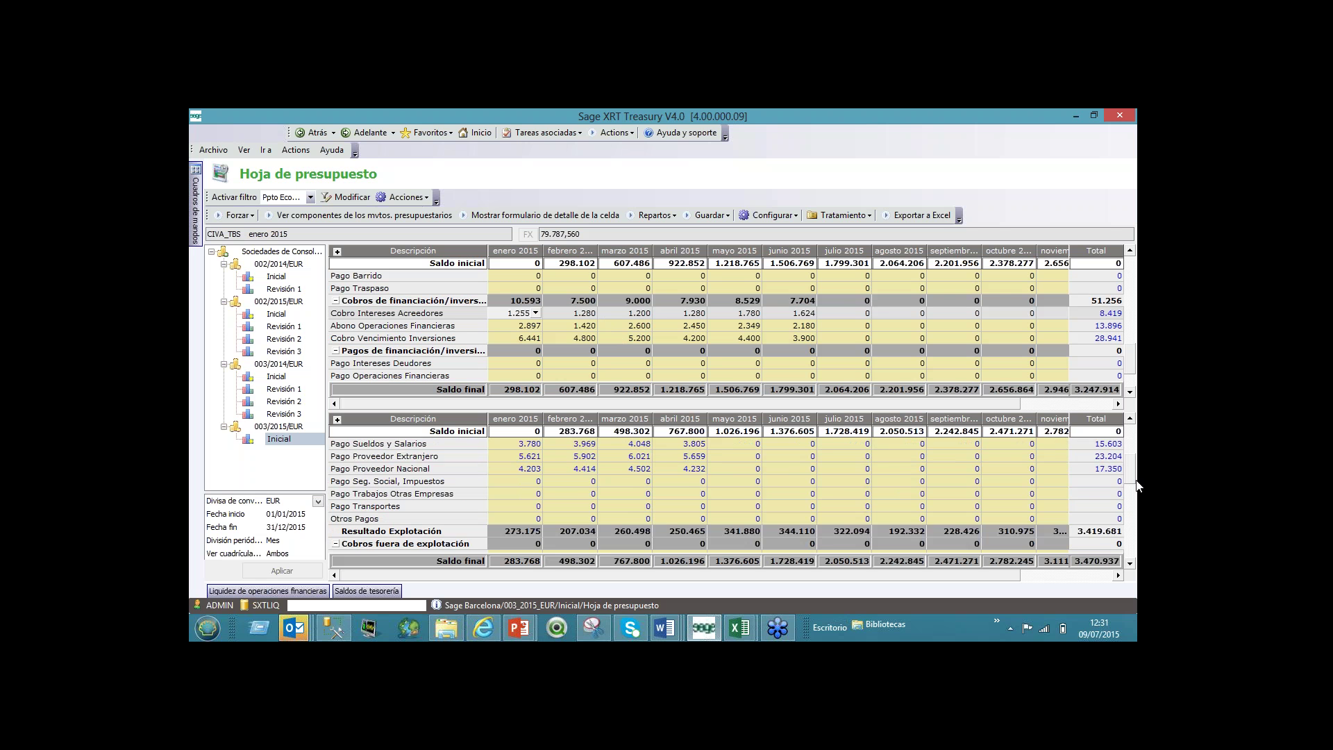
{"action": "scroll", "coordinate": [1136, 472], "scroll_direction": "up", "scroll_amount": 2}
{"action": "scroll", "coordinate": [1137, 473], "scroll_direction": "down", "scroll_amount": 1}
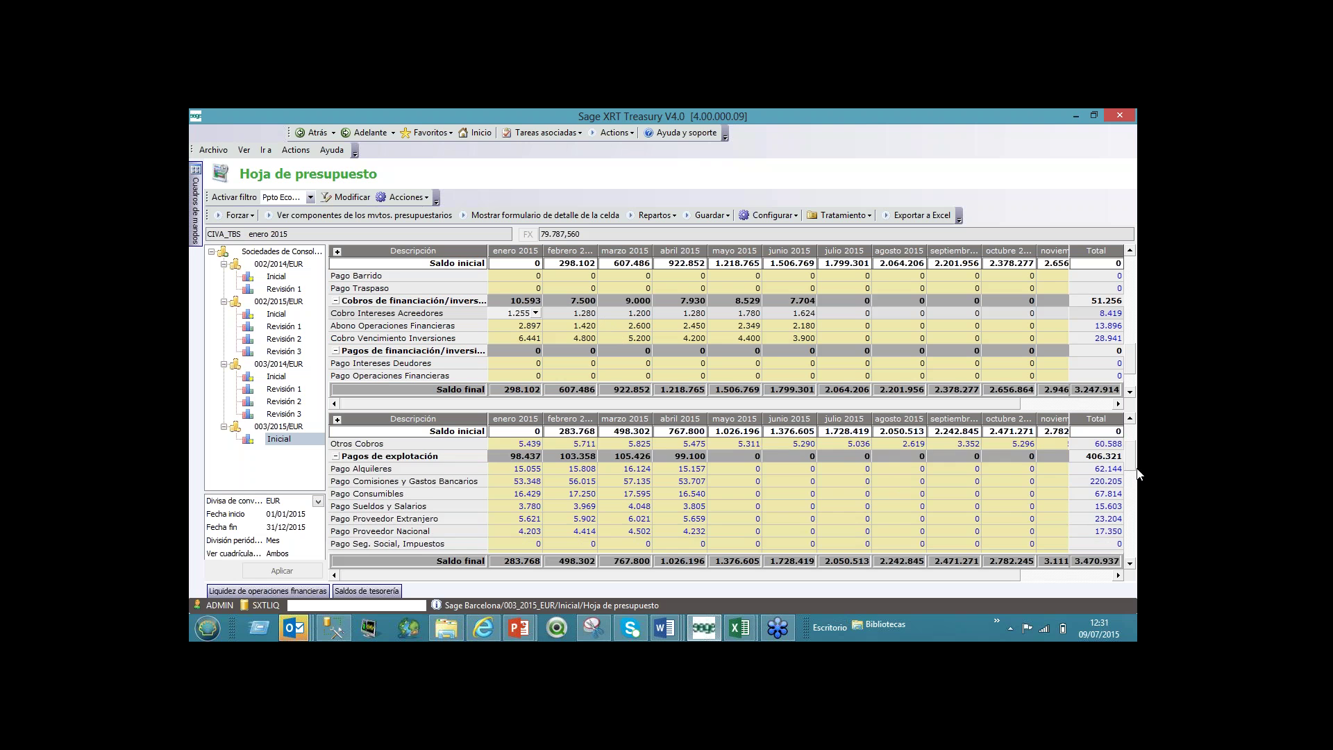
{"action": "scroll", "coordinate": [1138, 486], "scroll_direction": "down", "scroll_amount": 4}
{"action": "scroll", "coordinate": [1137, 505], "scroll_direction": "down", "scroll_amount": 3}
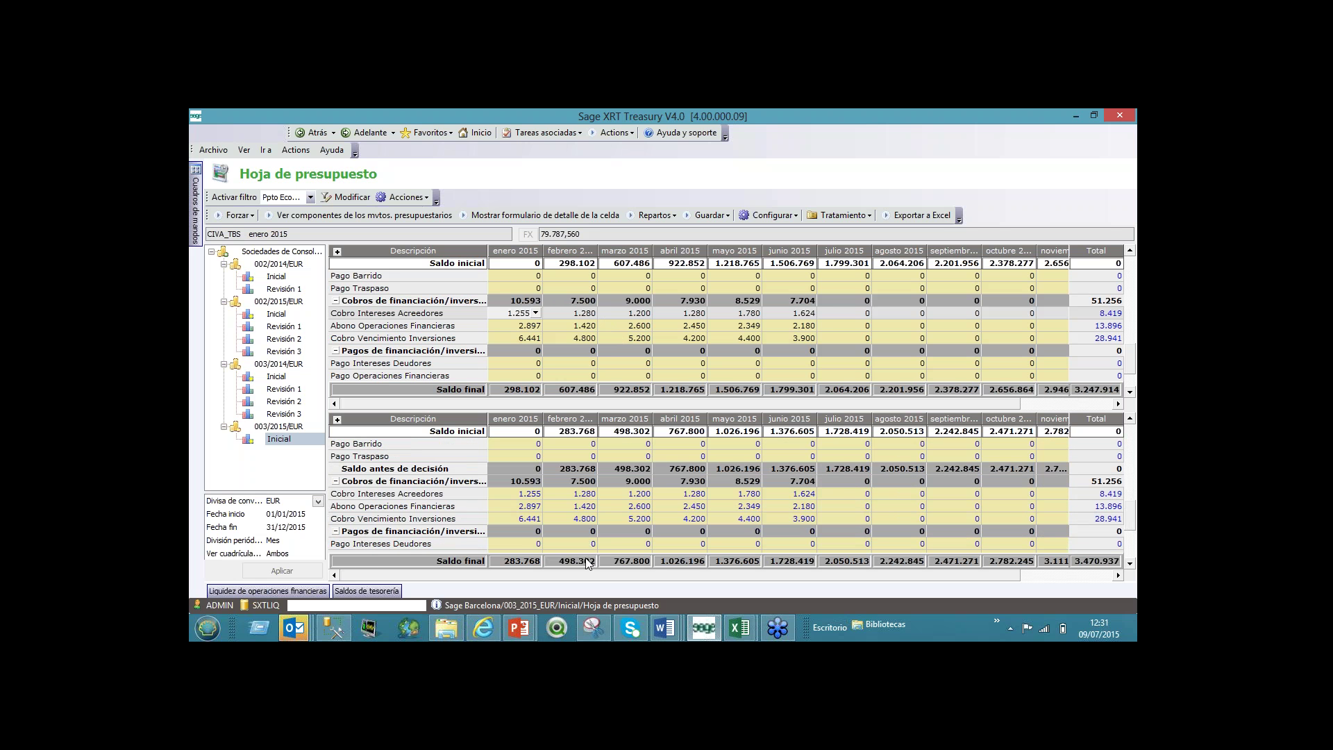
{"action": "left_click", "coordinate": [586, 518]}
{"action": "left_click", "coordinate": [657, 519]}
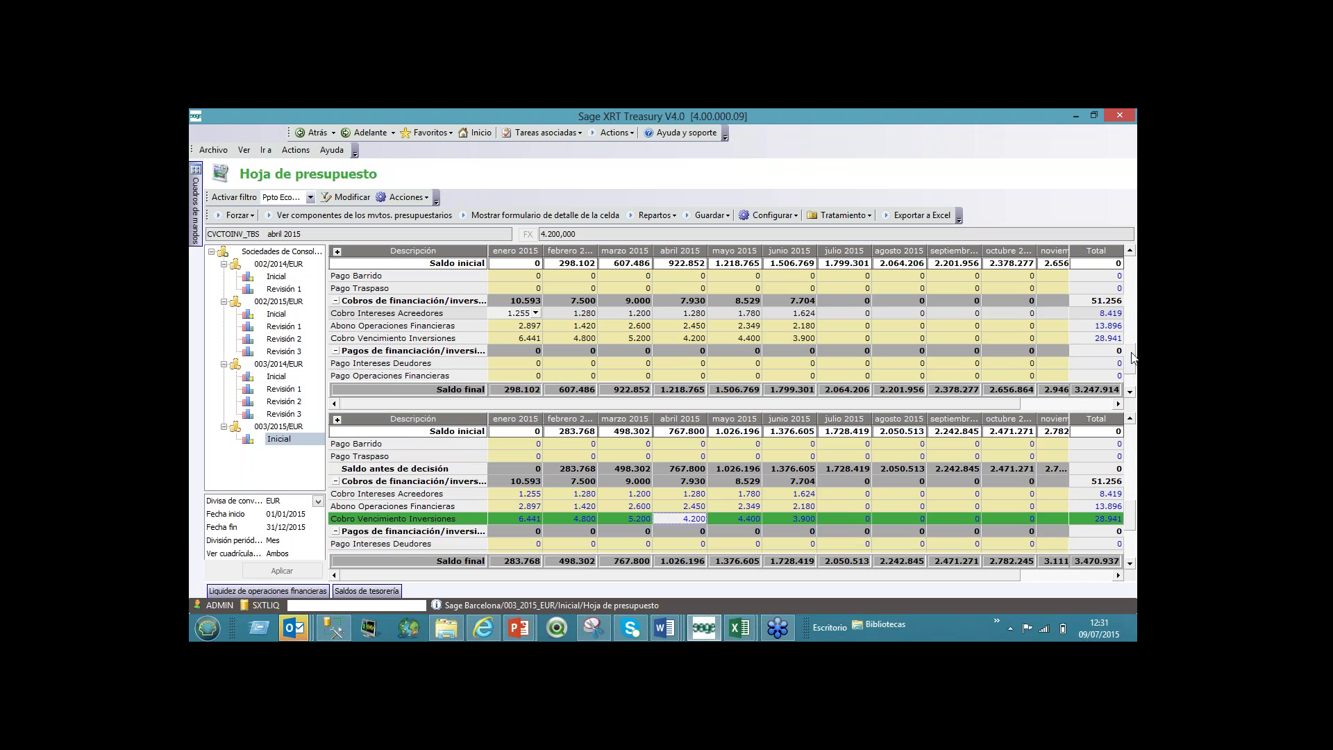
{"action": "scroll", "coordinate": [1133, 357], "scroll_direction": "down", "scroll_amount": 3}
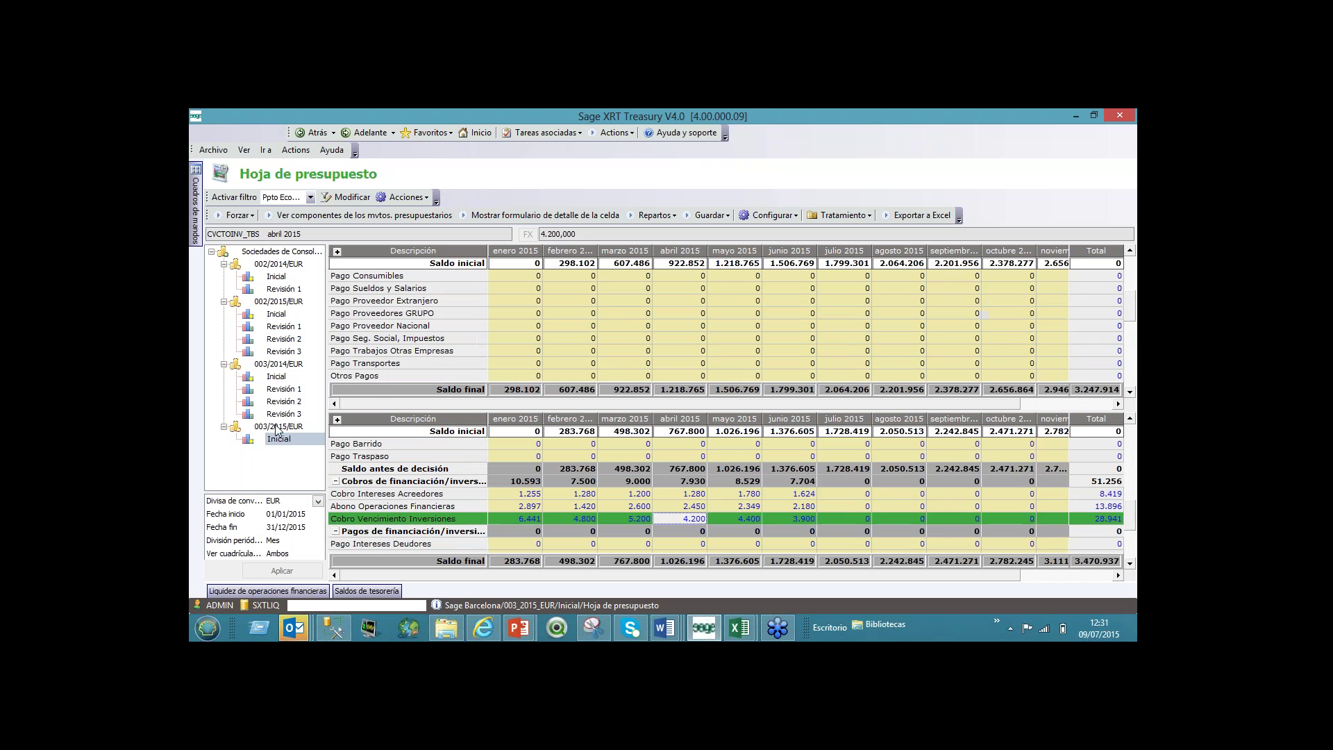
Step: Open Revisión 2 of 002/2015/EUR, saving the changes to the current revision, and select Cobro IVA for marzo 2015
{"action": "left_click", "coordinate": [285, 339]}
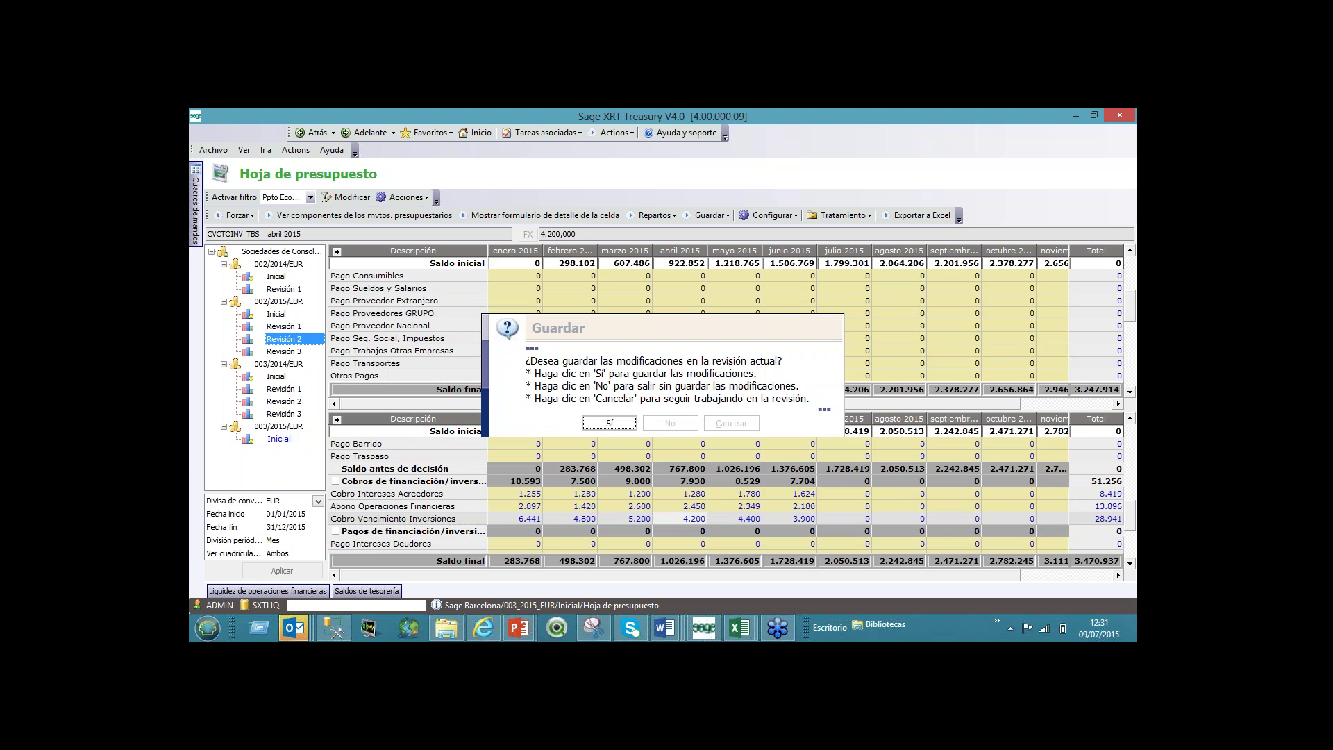
{"action": "left_click", "coordinate": [610, 423]}
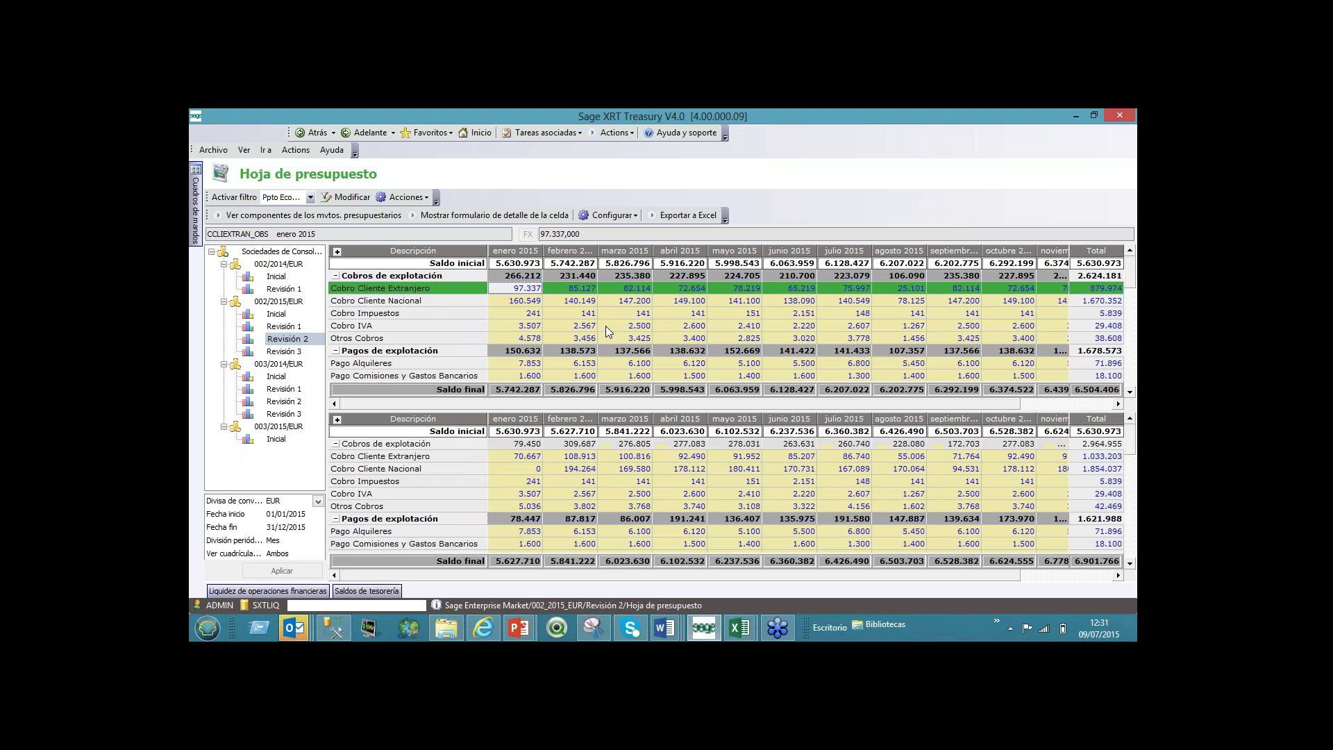
{"action": "left_click", "coordinate": [604, 326]}
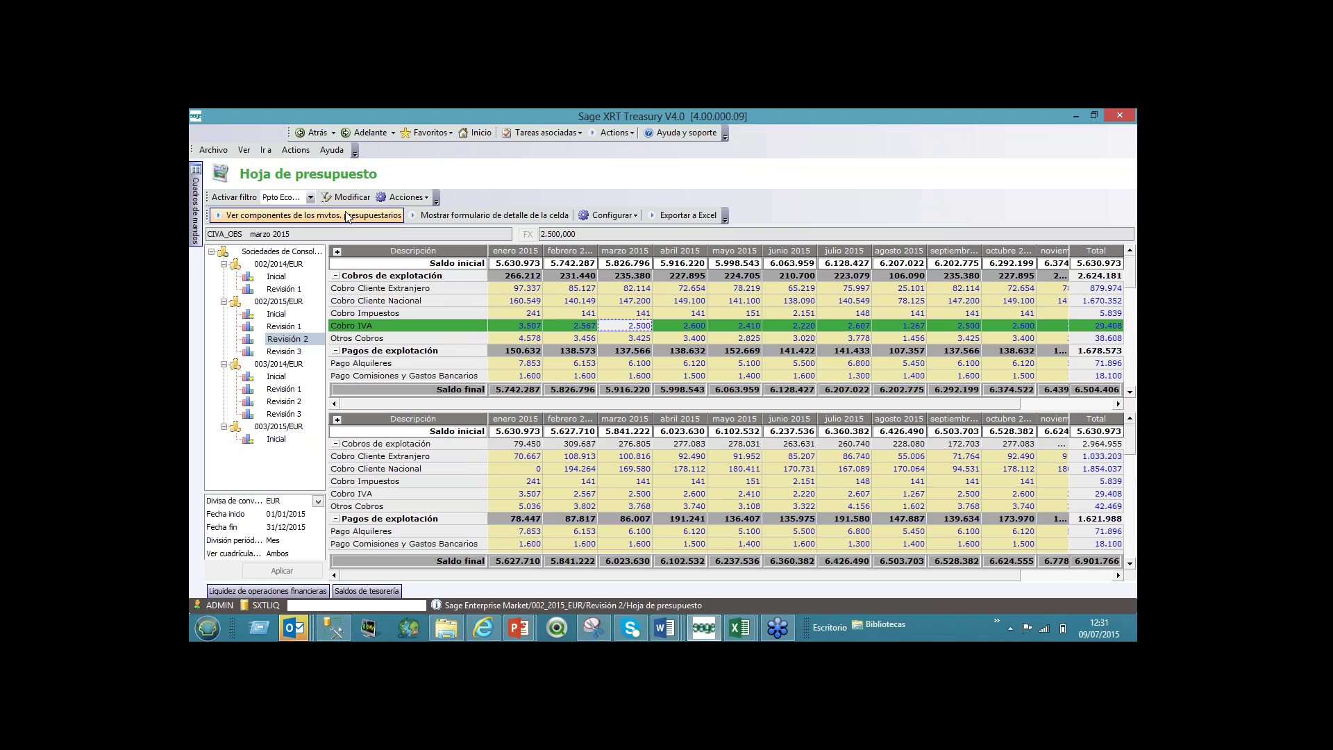
Step: Activate the Ppto Tesorería filter and examine the Período and Ver settings in its configuration
{"action": "left_click", "coordinate": [311, 198]}
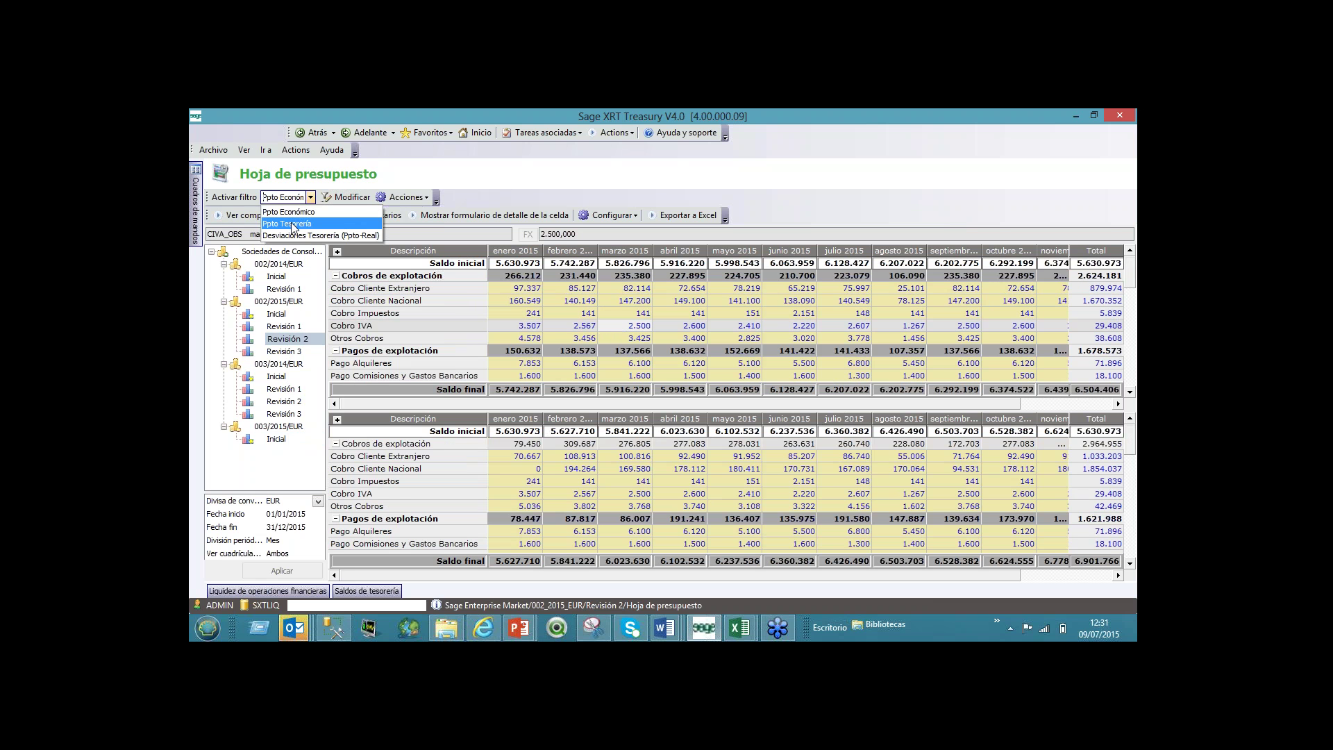
{"action": "left_click", "coordinate": [292, 225]}
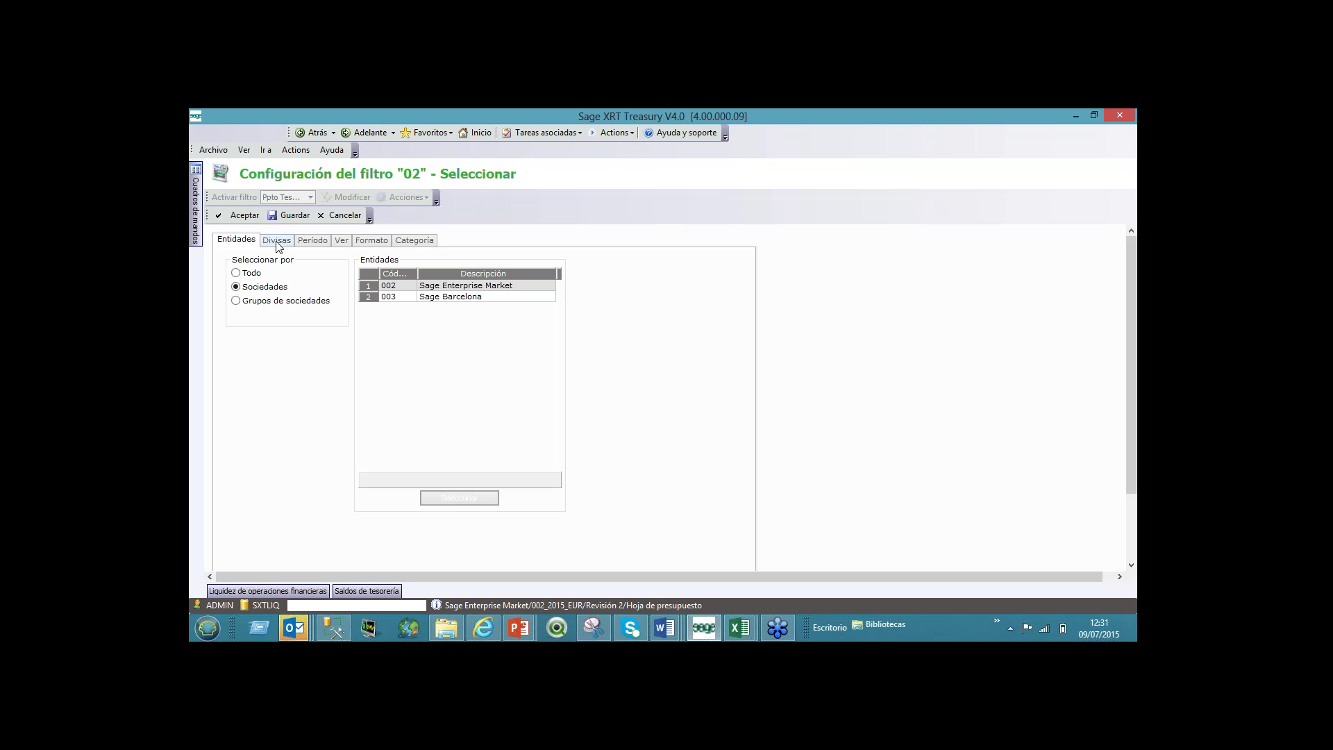
{"action": "left_click", "coordinate": [309, 241]}
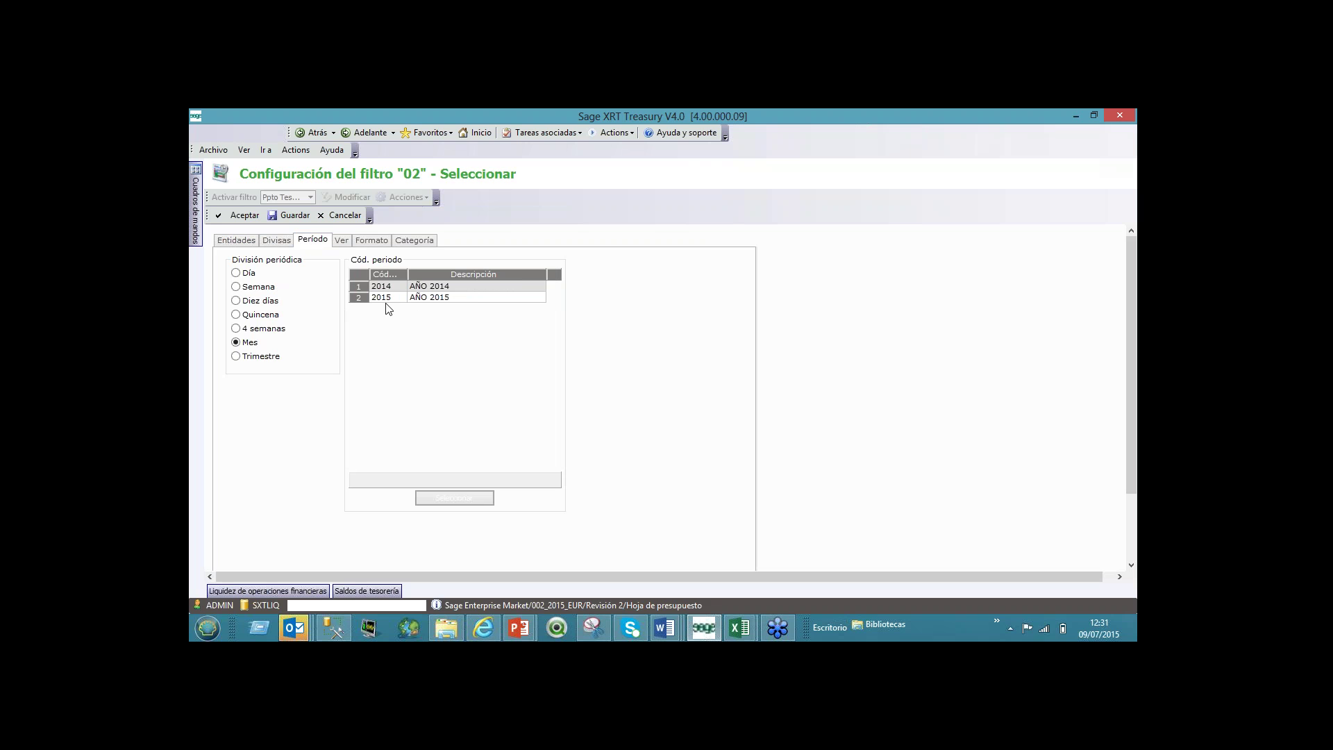
{"action": "left_click", "coordinate": [1128, 132]}
{"action": "left_click", "coordinate": [342, 241]}
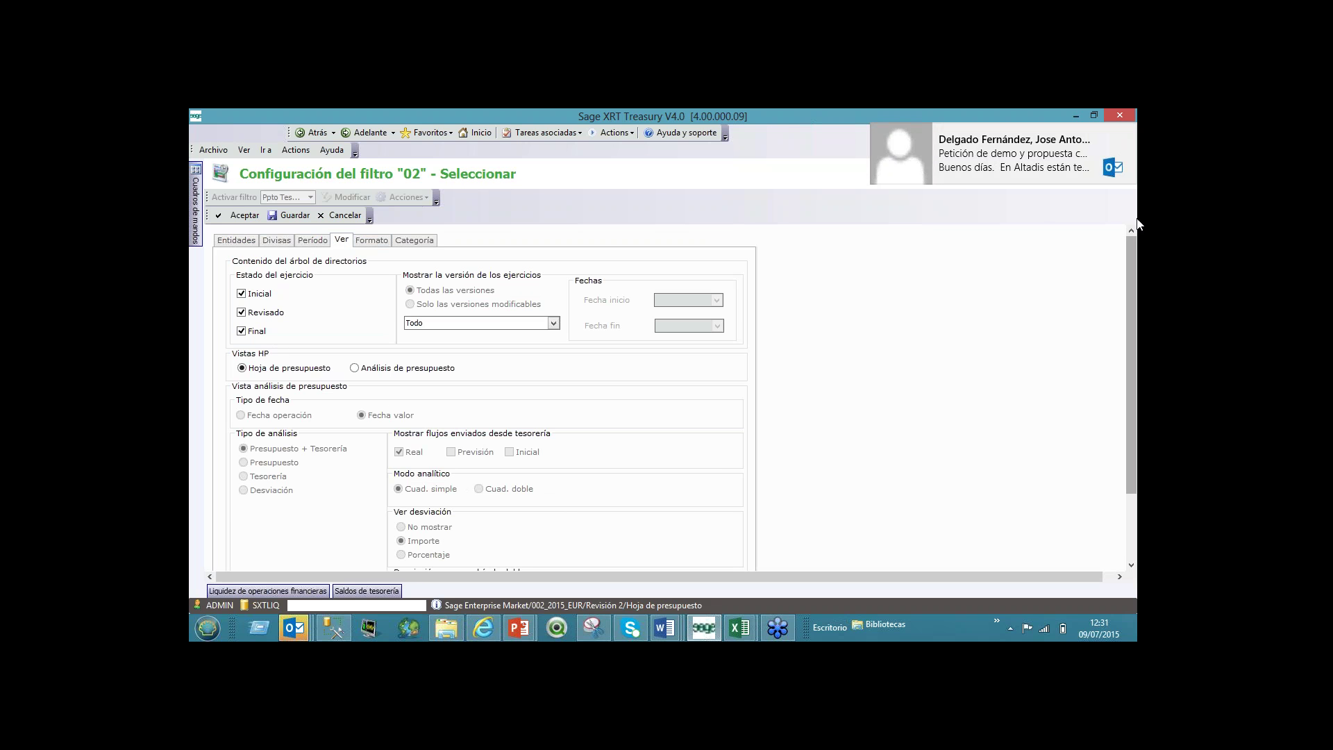
Step: Close all open Outlook windows, keeping the message drafts, and dismiss the Liquidez de operaciones financieras chart
{"action": "left_click", "coordinate": [1126, 135]}
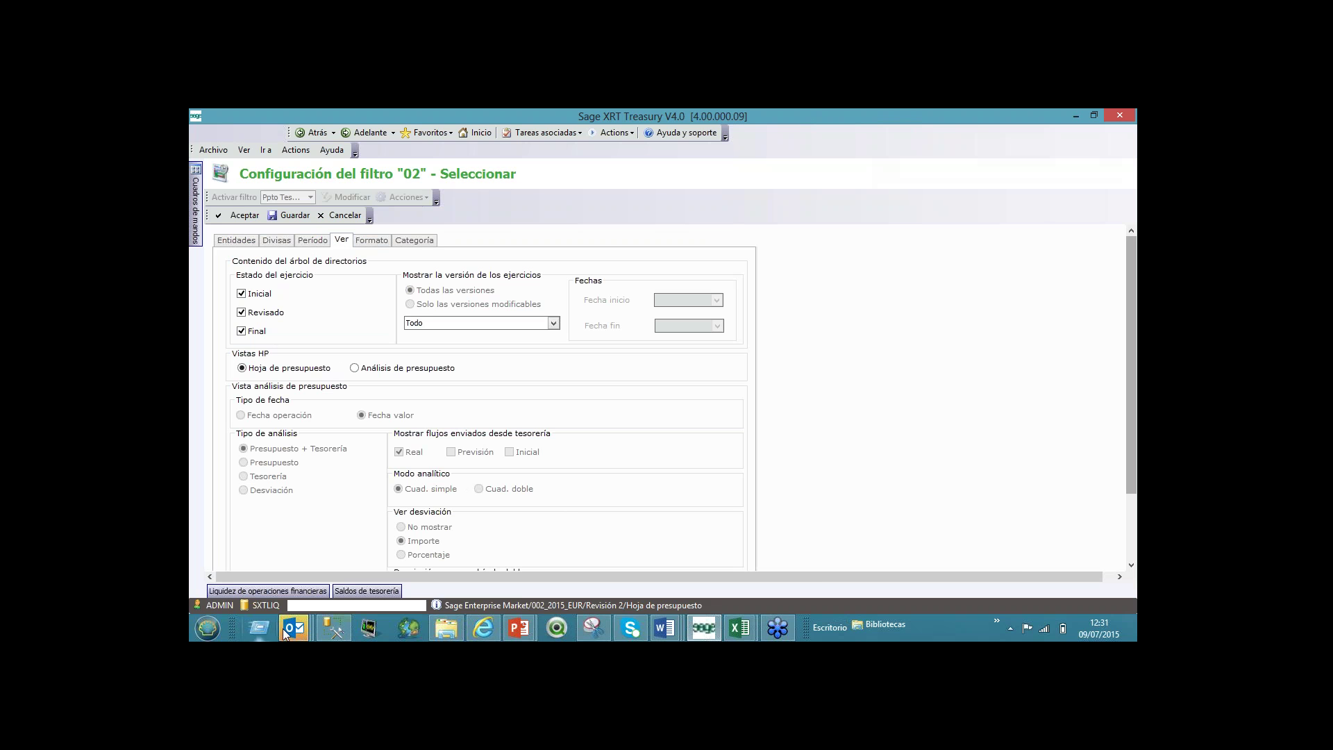
{"action": "mouse_move", "coordinate": [293, 636]}
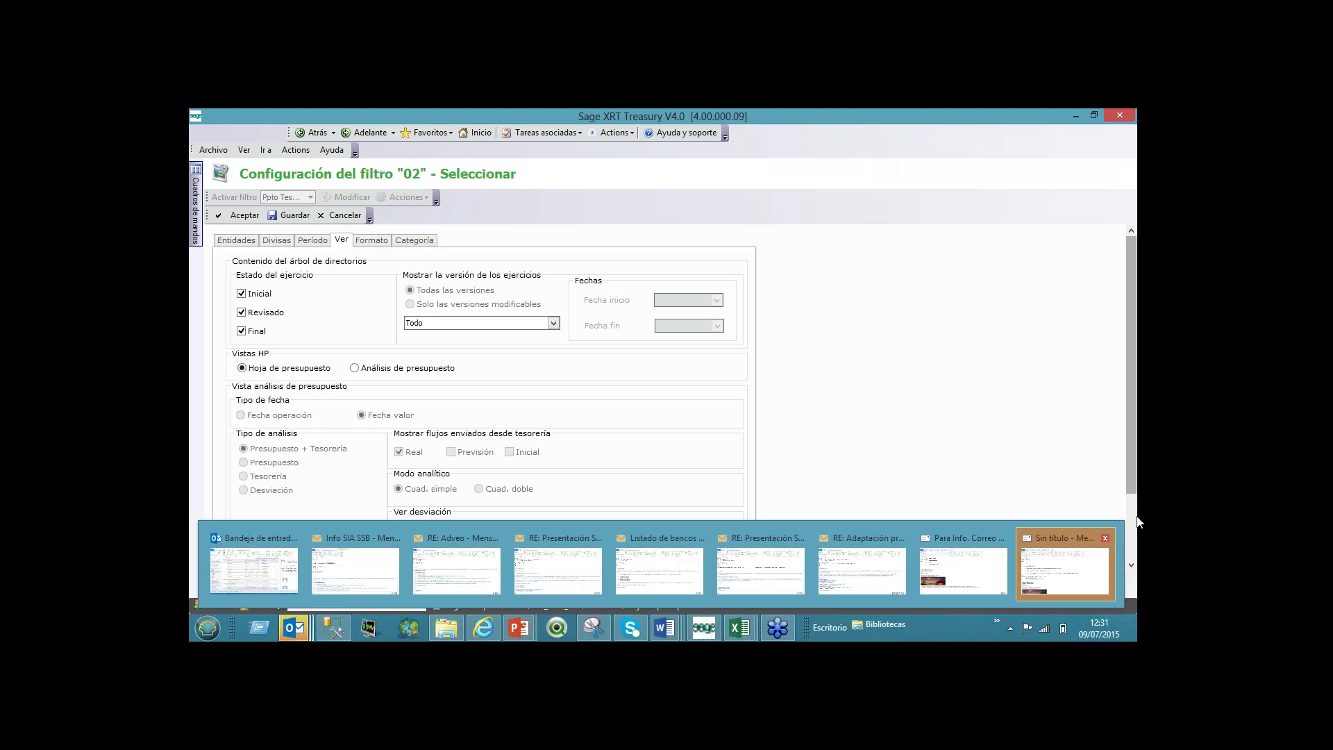
{"action": "left_click", "coordinate": [1106, 539]}
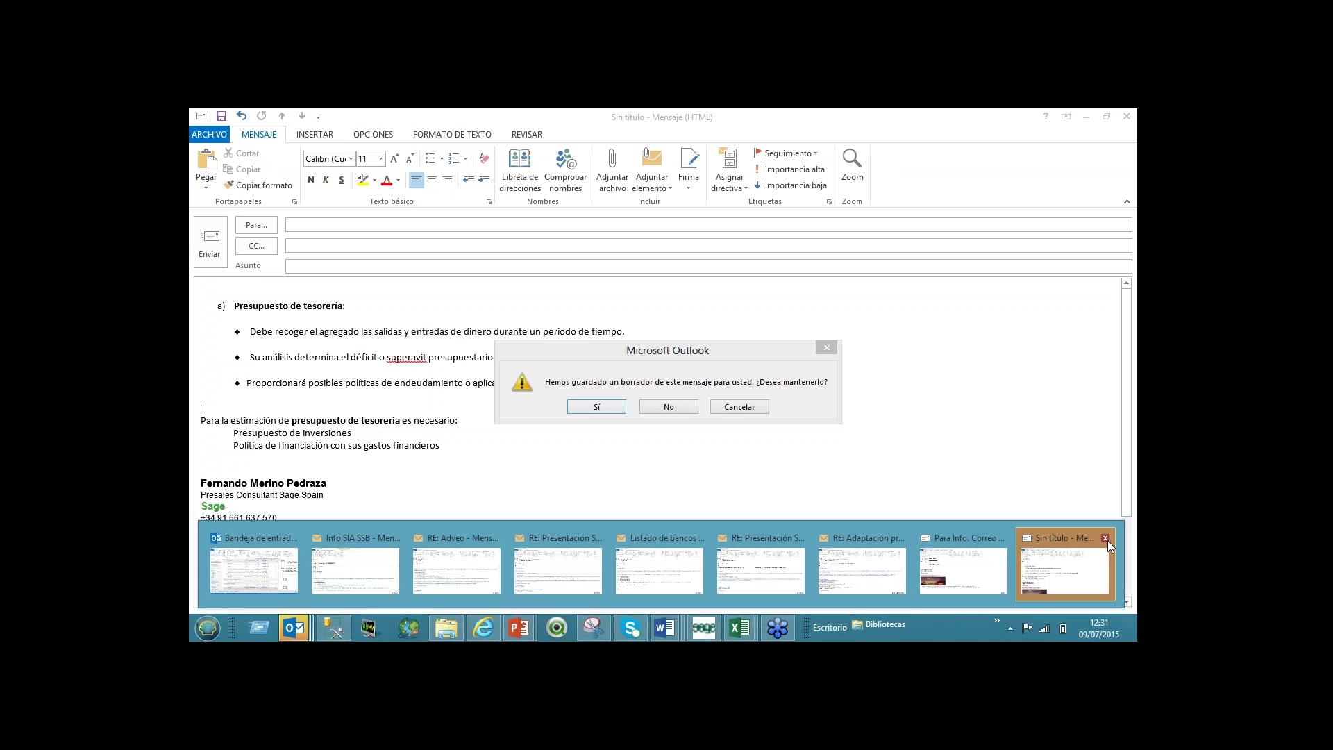
{"action": "left_click", "coordinate": [608, 413]}
{"action": "right_click", "coordinate": [294, 629]}
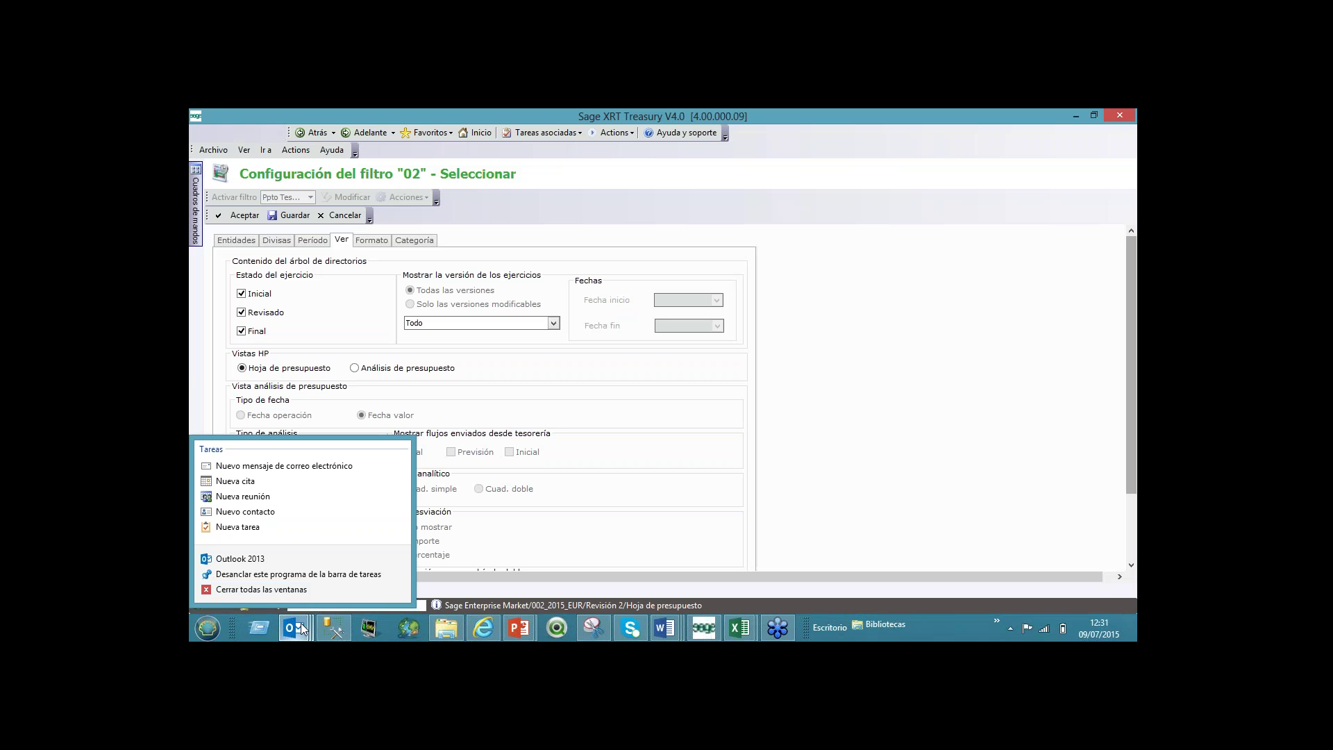
{"action": "left_click", "coordinate": [277, 594]}
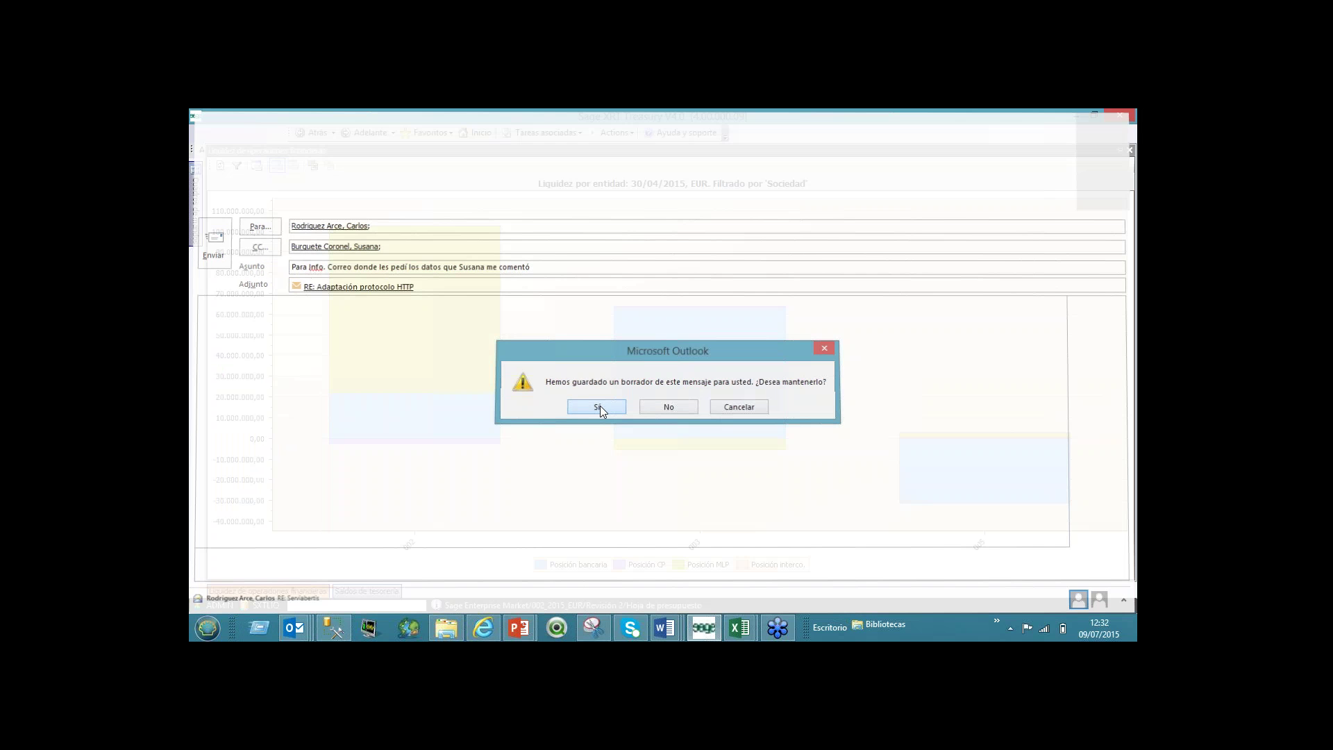
{"action": "left_click", "coordinate": [596, 407]}
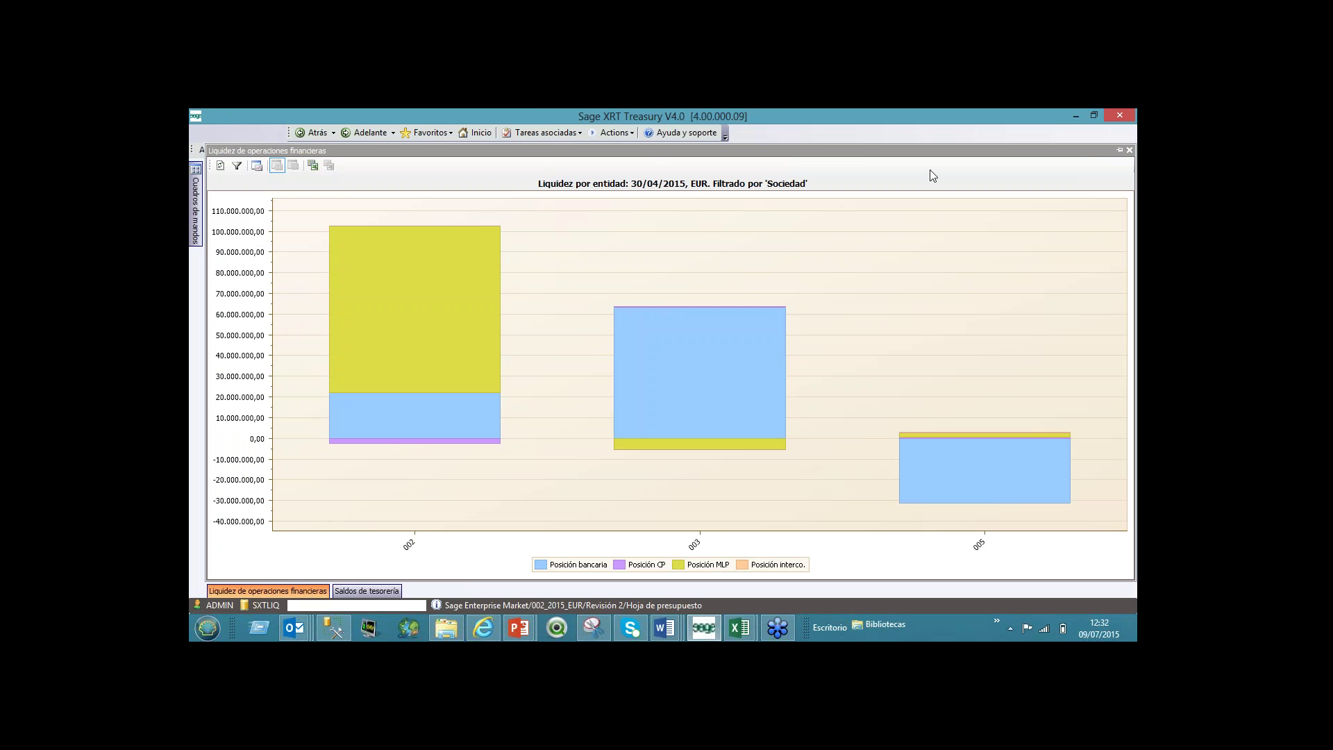
{"action": "left_click", "coordinate": [1126, 150]}
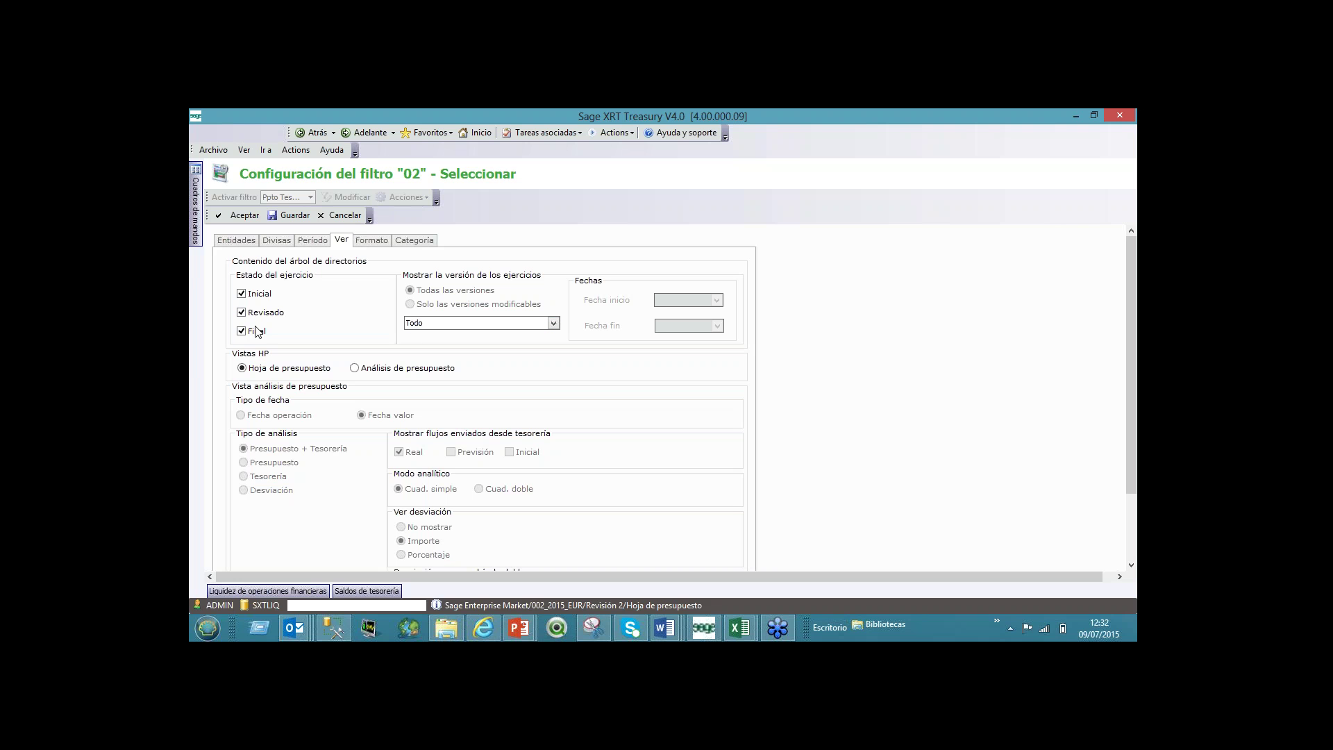
Step: Cancel the filter configuration and view Revisión 2 of 002/2015/EUR, checking its Otros Cobros and Pago Sueldos y Salarios rows
{"action": "left_click", "coordinate": [345, 220]}
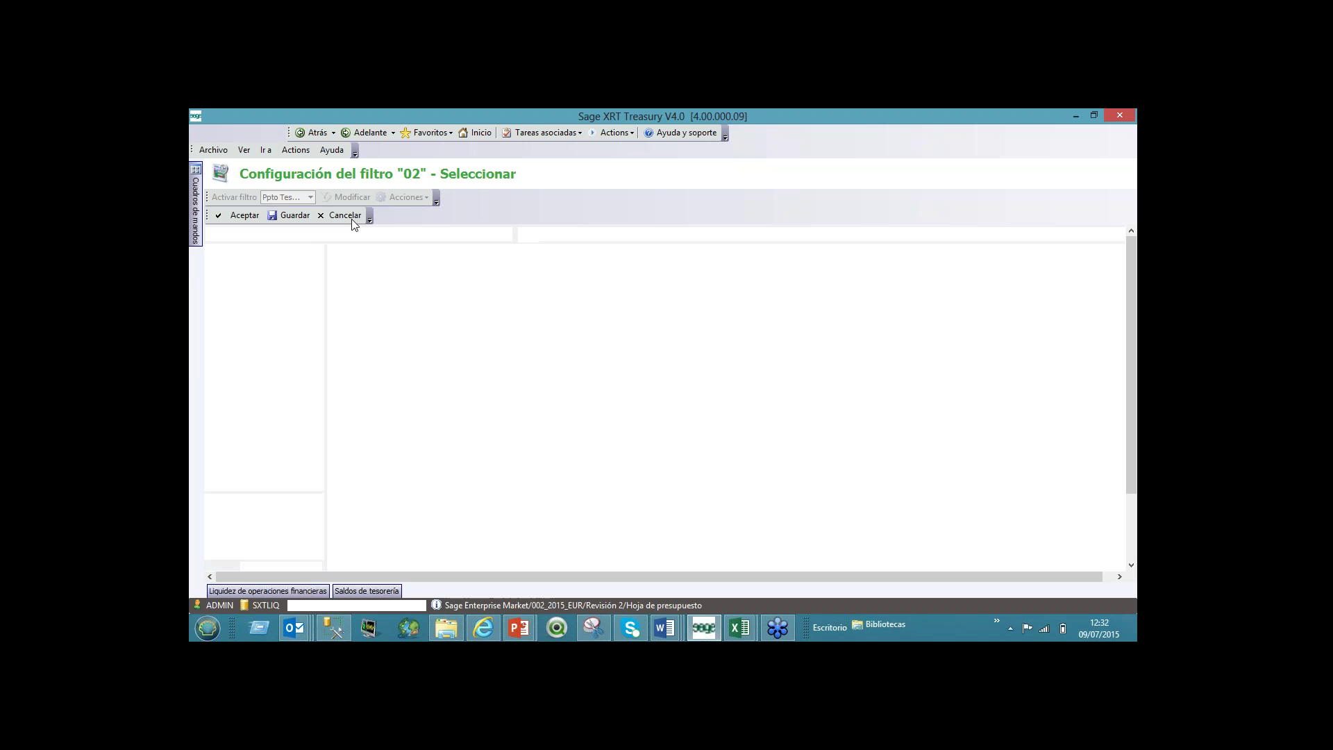
{"action": "left_click", "coordinate": [284, 338]}
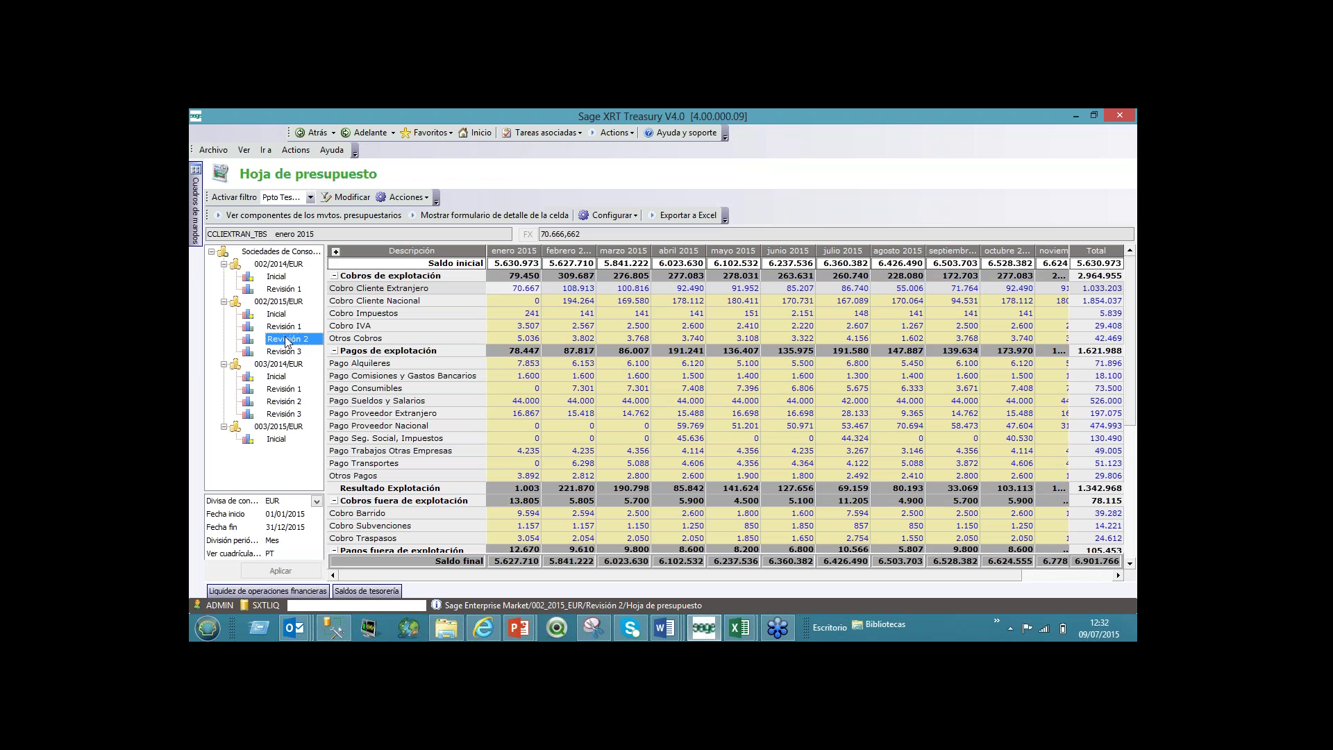
{"action": "left_click", "coordinate": [622, 341]}
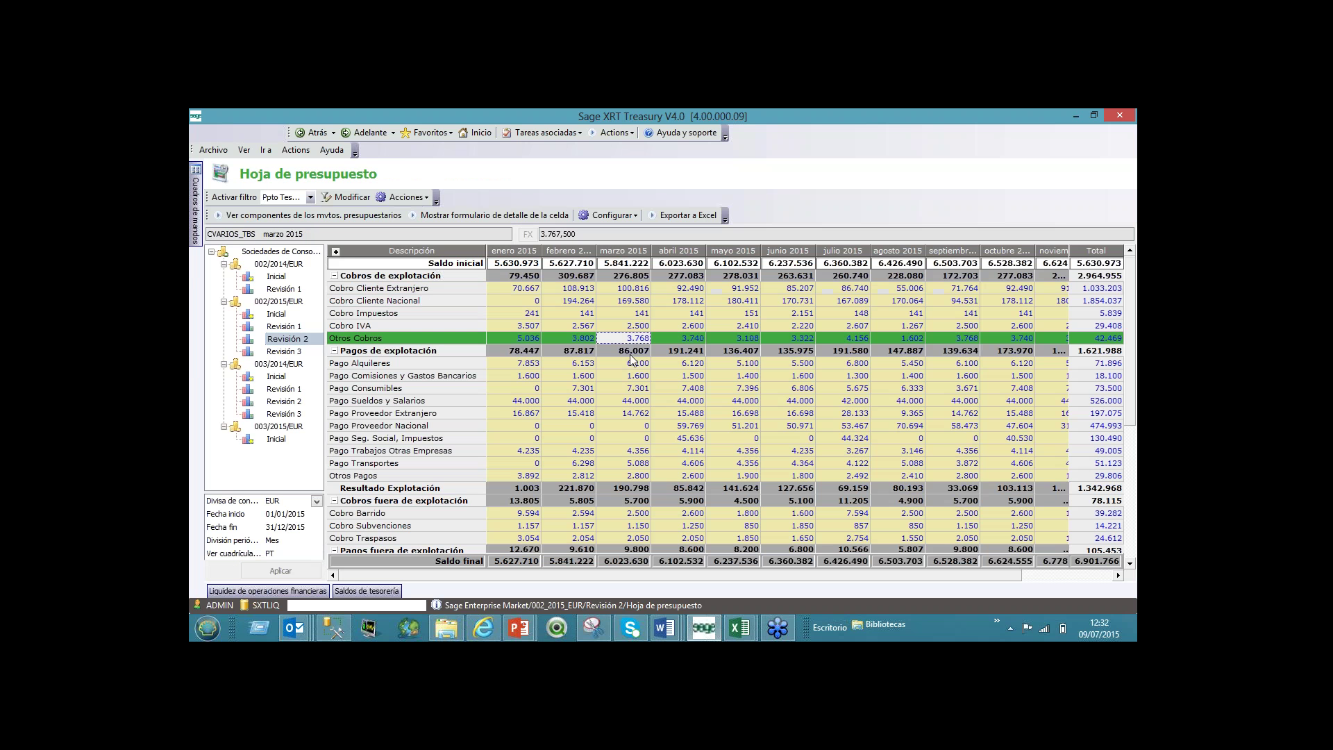
{"action": "left_click", "coordinate": [579, 403]}
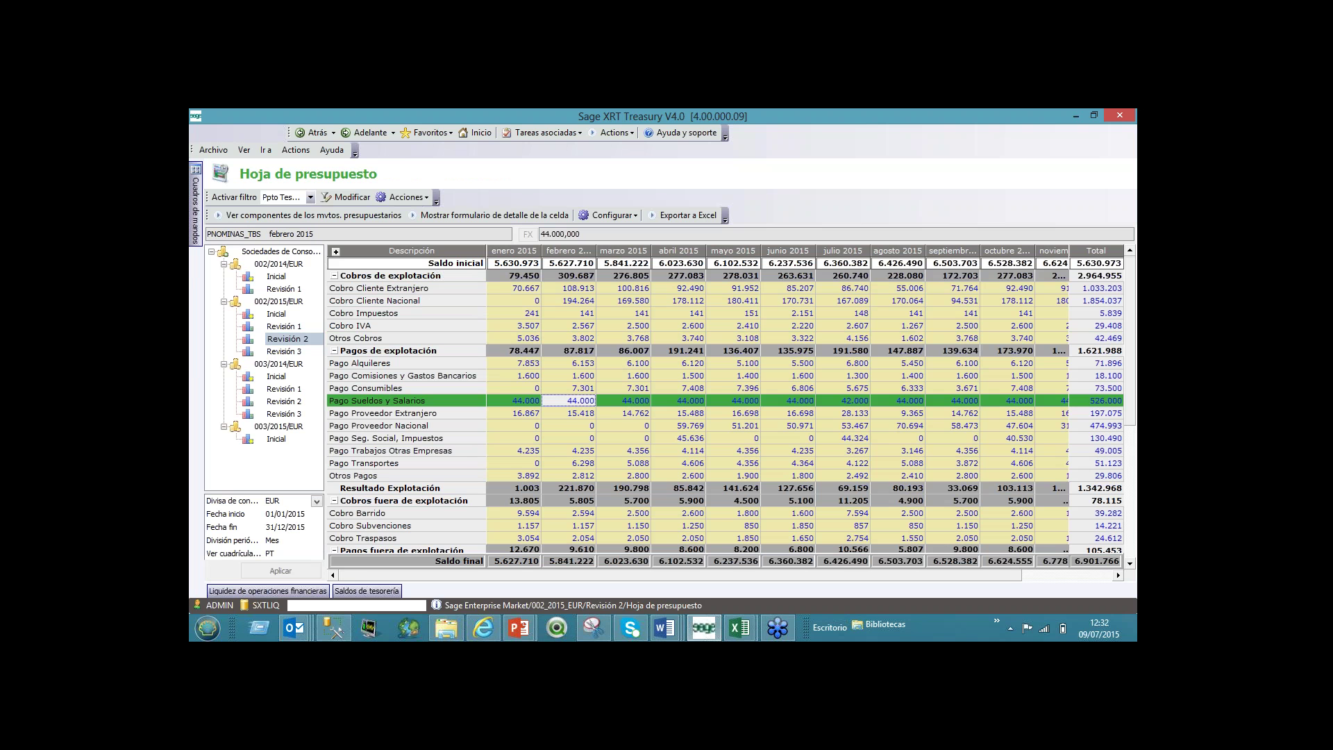
Step: Hide the revision tree and check the enero 2015 amounts in the Pagos de explotación and Otros Cobros rows
{"action": "left_click", "coordinate": [609, 215]}
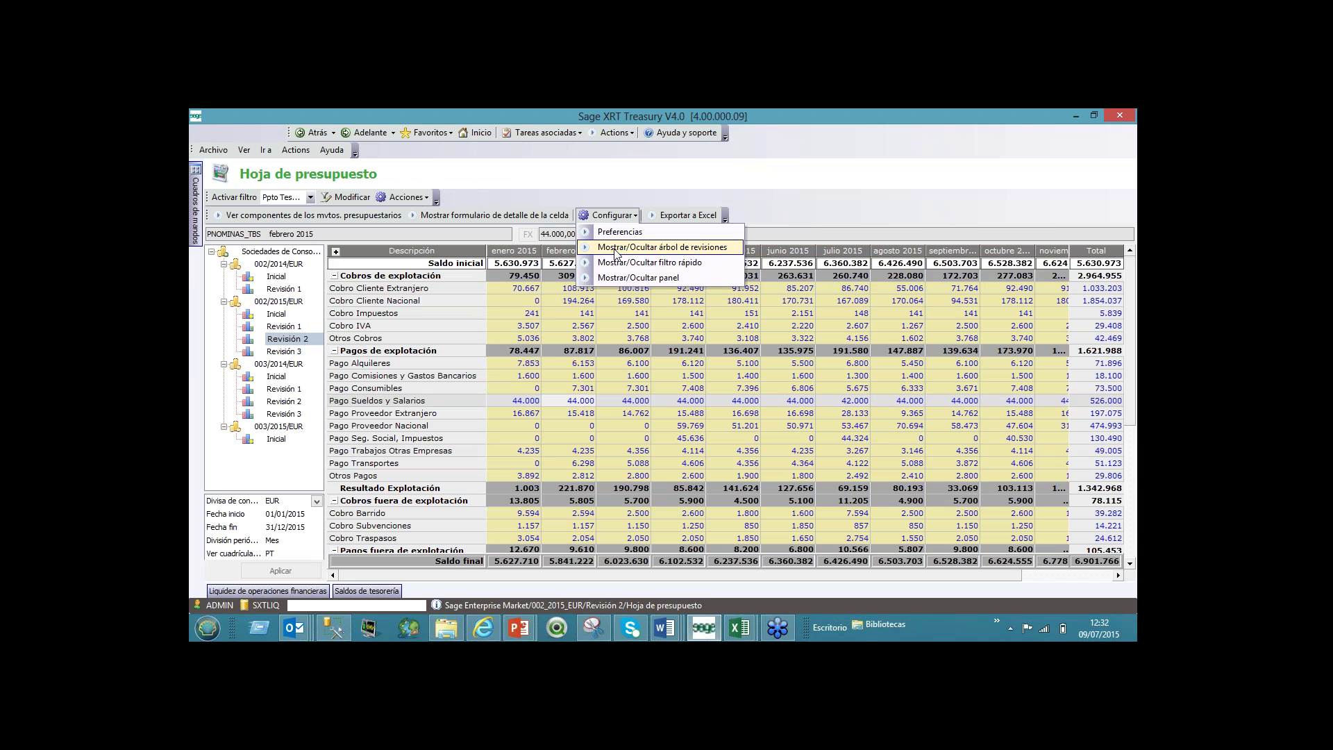
{"action": "left_click", "coordinate": [625, 249]}
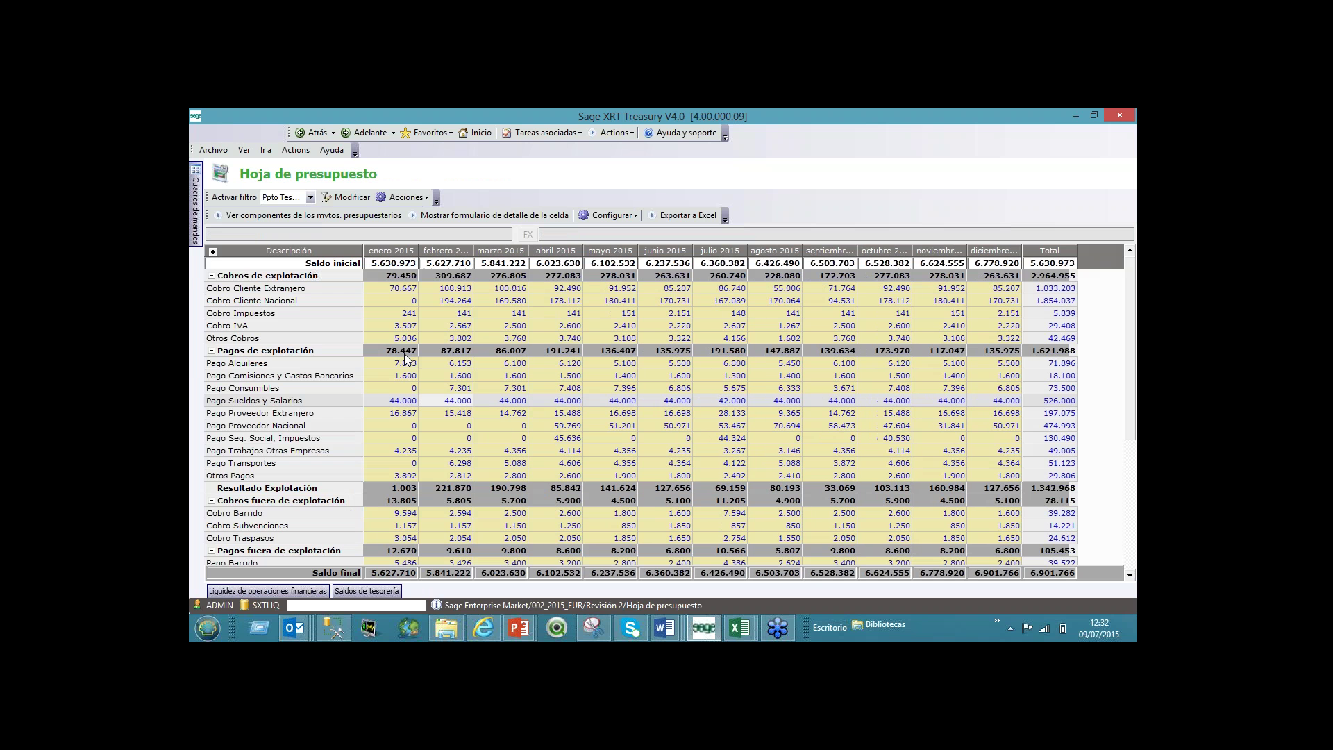
{"action": "left_click", "coordinate": [404, 353]}
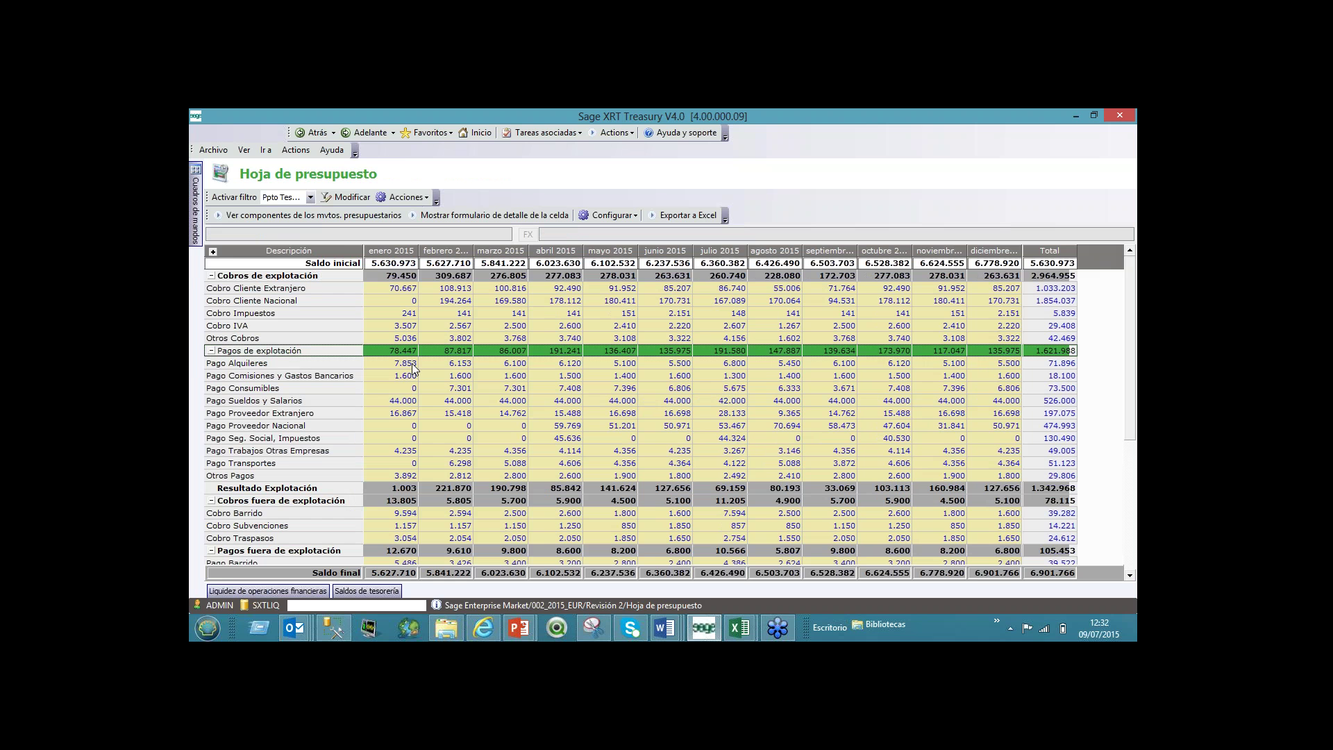
{"action": "left_click", "coordinate": [415, 376]}
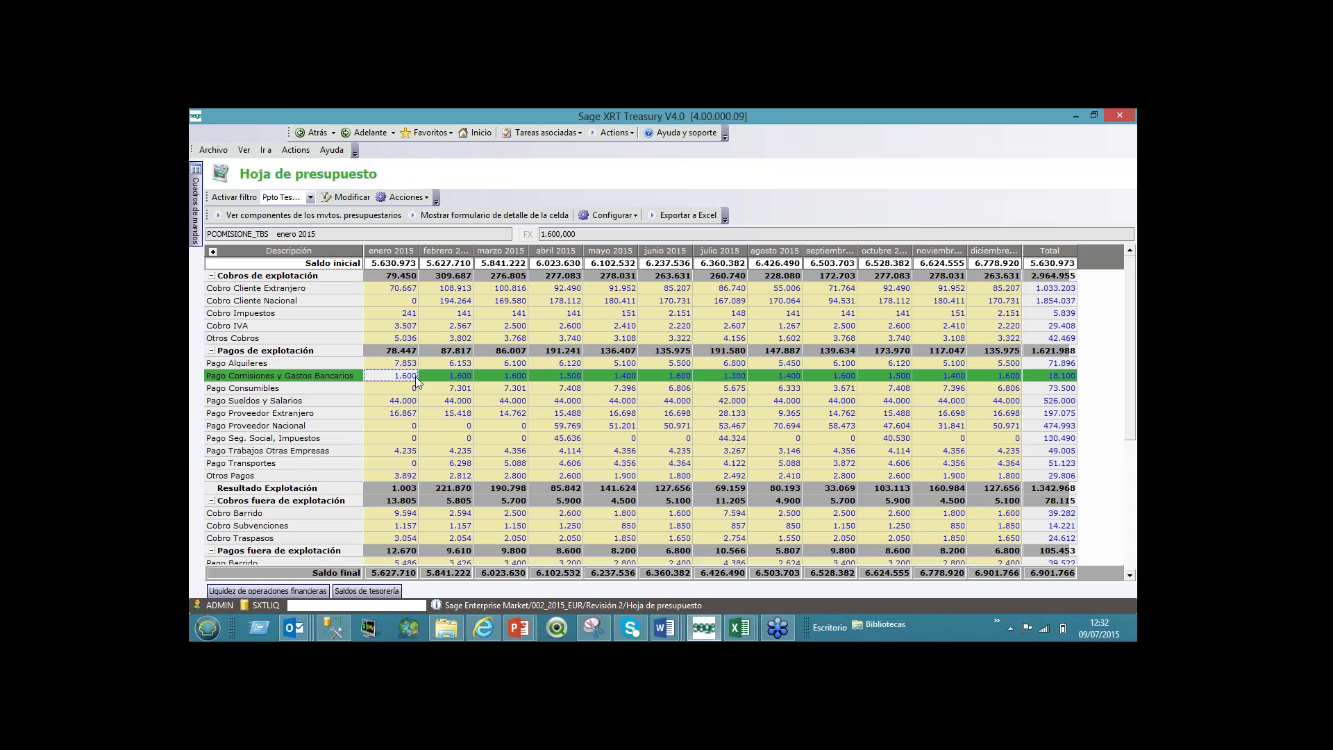
{"action": "key", "text": "Up"}
{"action": "key", "text": "Up"}
{"action": "key", "text": "Up"}
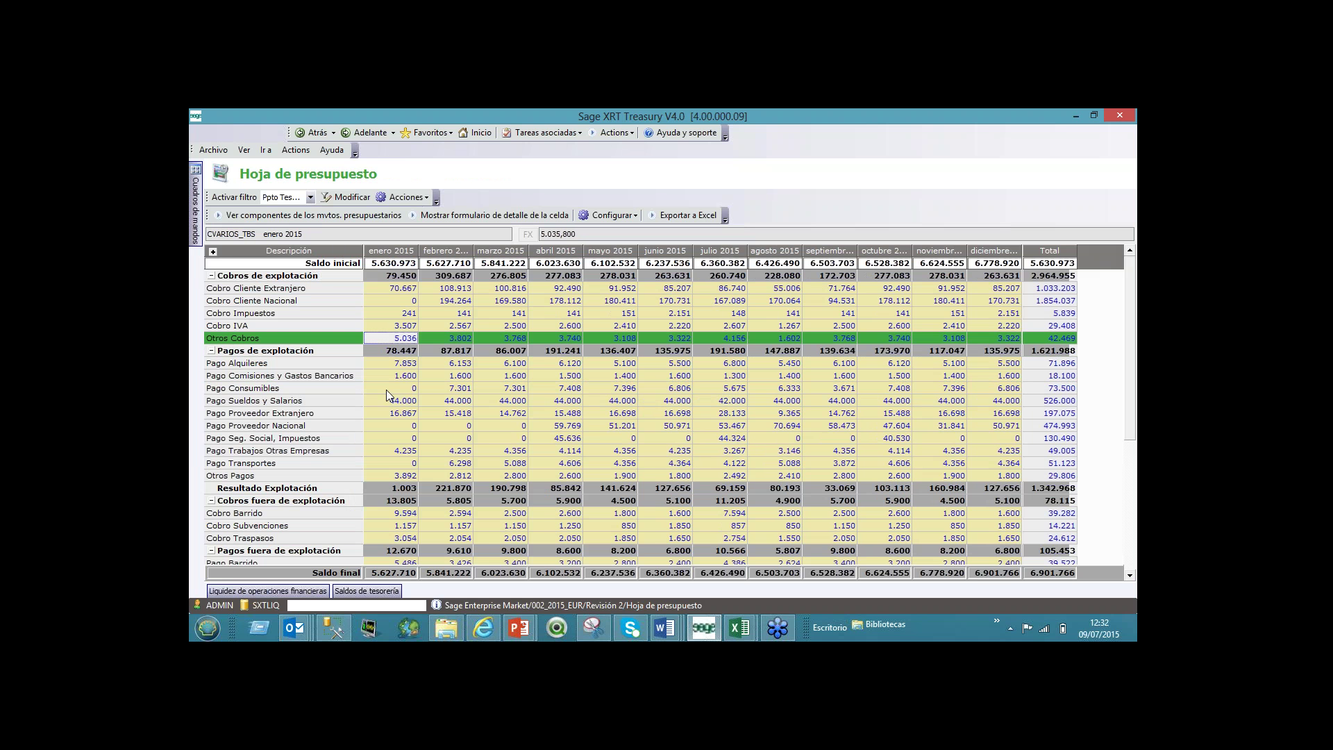
Step: View the component report for Pago Sueldos y Salarios in enero 2015 and return to the budget sheet
{"action": "left_click", "coordinate": [510, 366]}
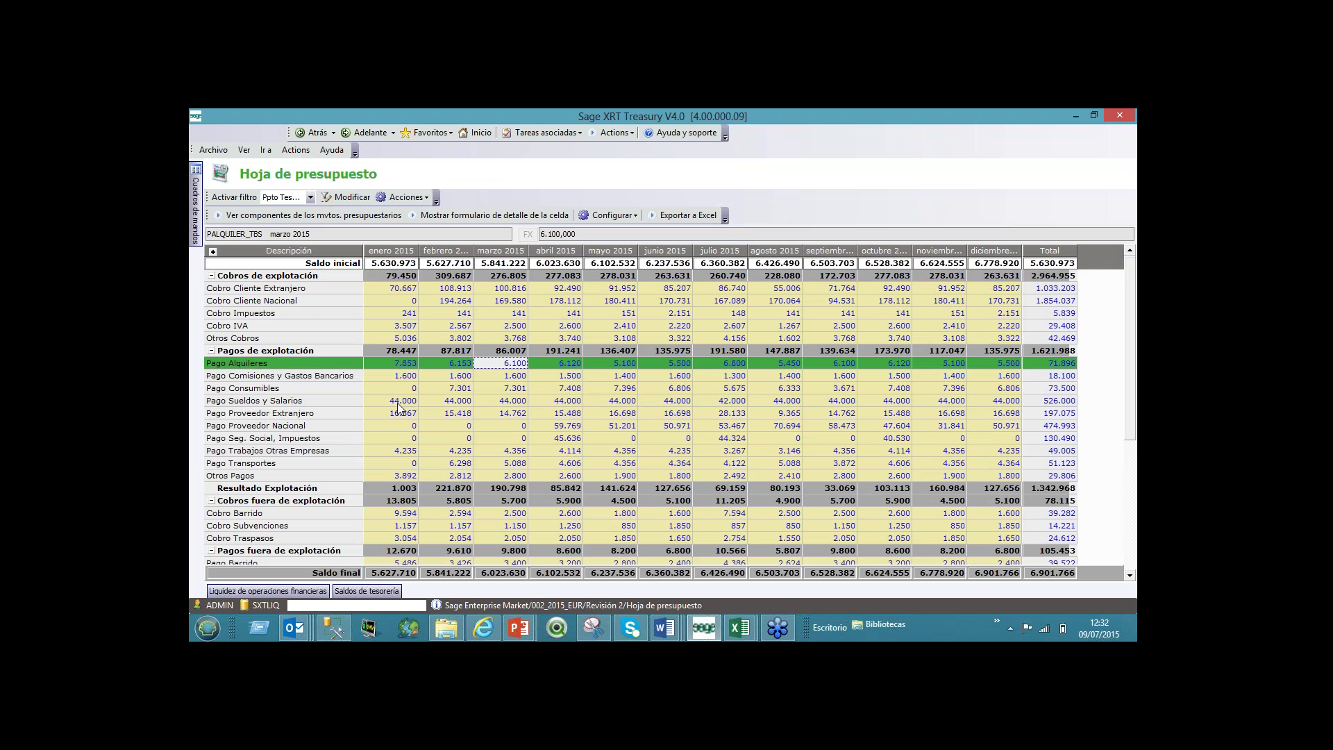
{"action": "left_click", "coordinate": [397, 403]}
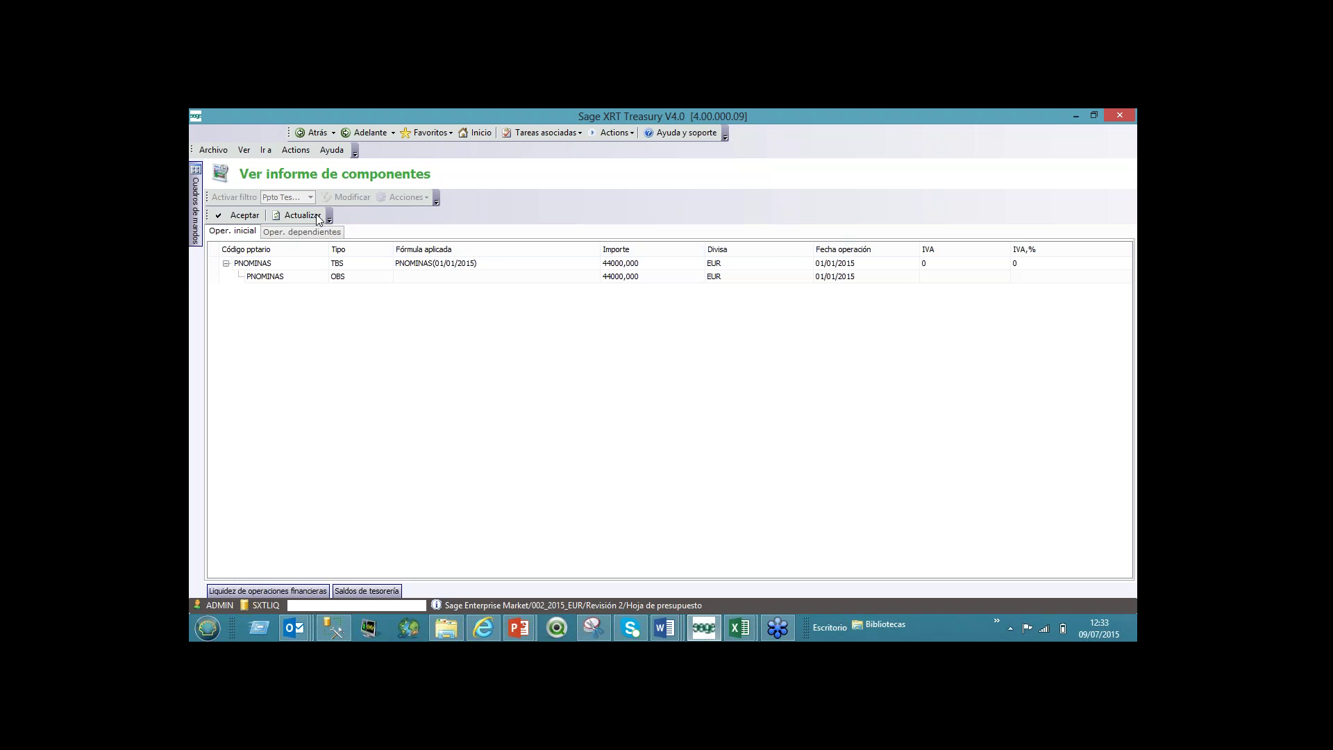
{"action": "left_click", "coordinate": [259, 223]}
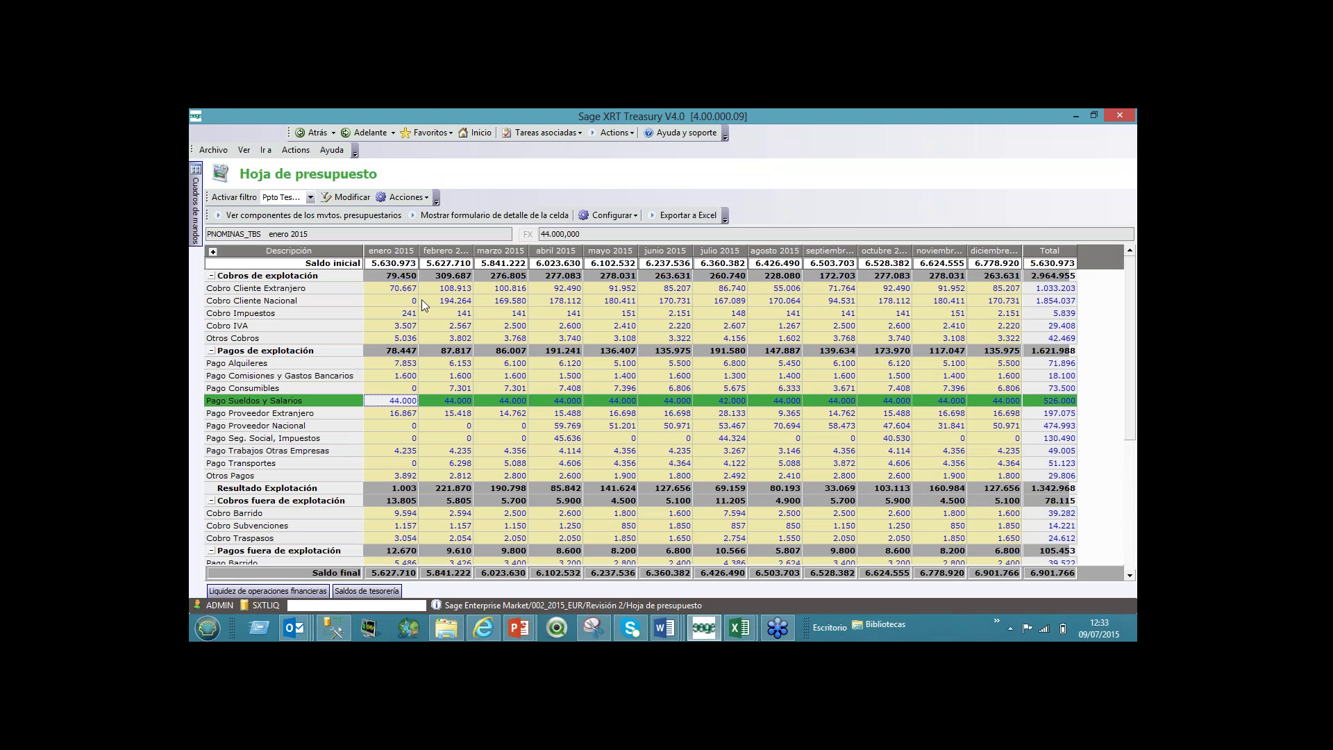
Step: View the component report for Cobro Cliente Nacional in abril 2015 and return to the budget sheet
{"action": "left_click", "coordinate": [561, 301]}
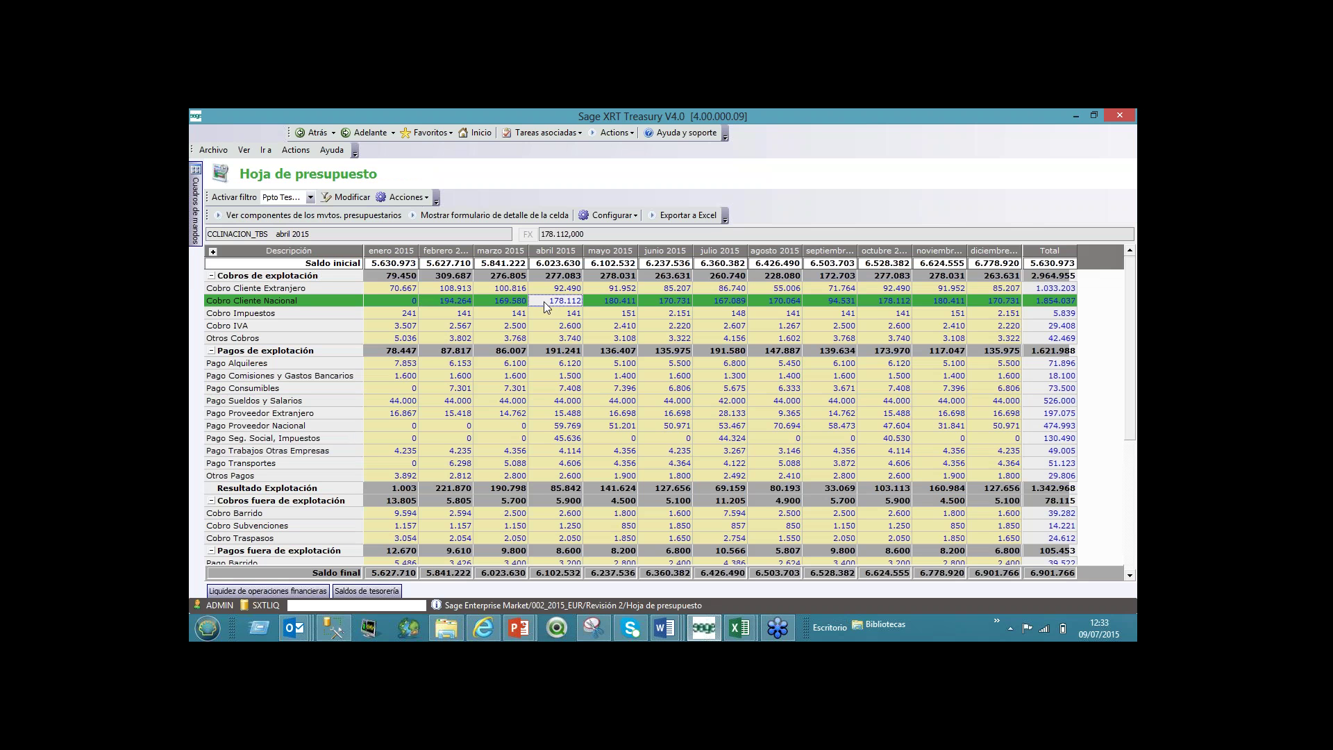
{"action": "left_click", "coordinate": [266, 216]}
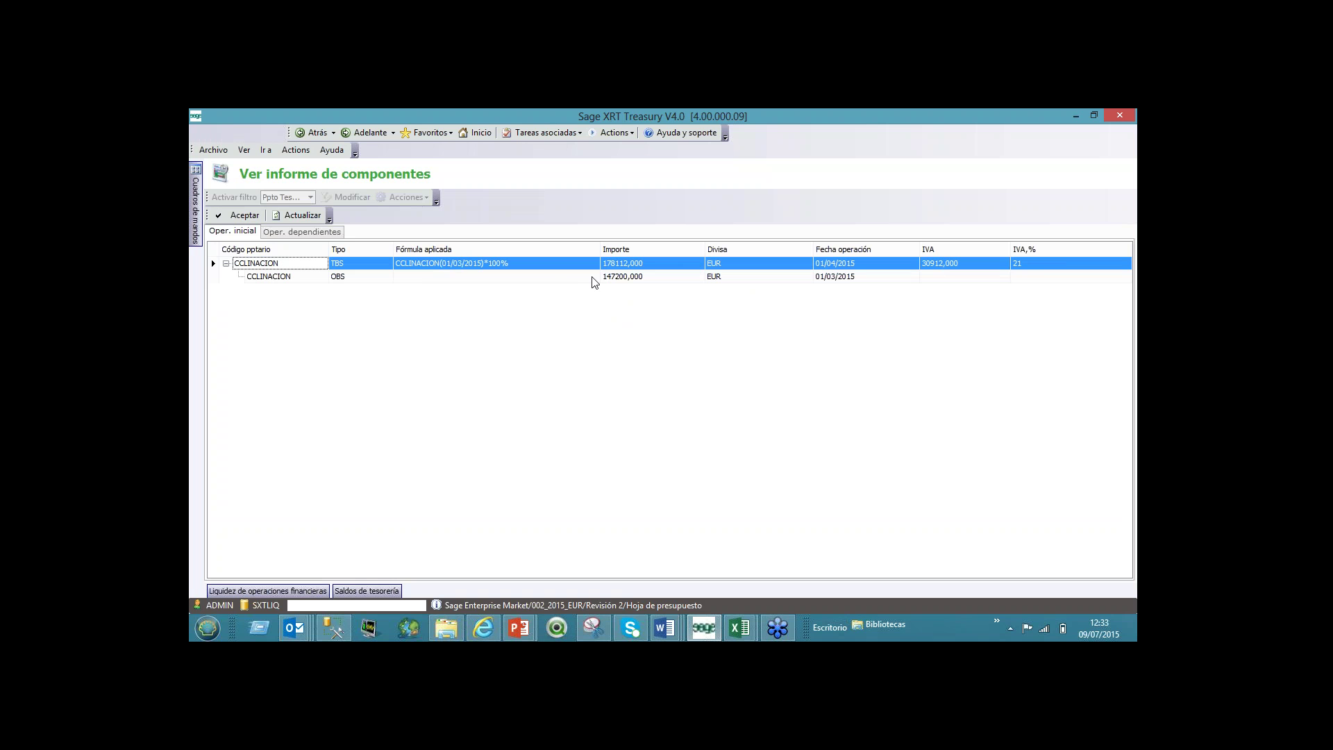
{"action": "left_click", "coordinate": [255, 216]}
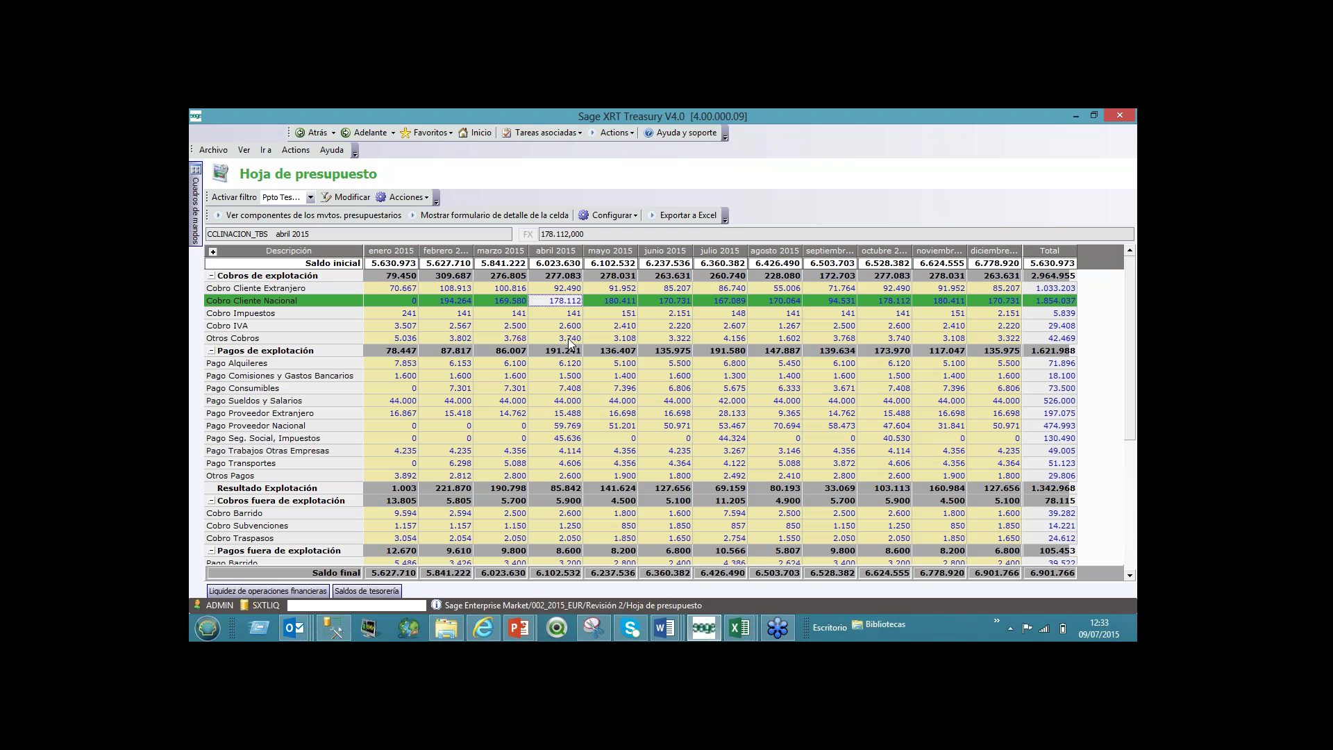
Step: Examine the cell detail form for Cobro Cliente Nacional in abril 2015, widening its management-rules and Origen columns, and cancel it
{"action": "left_click", "coordinate": [470, 216]}
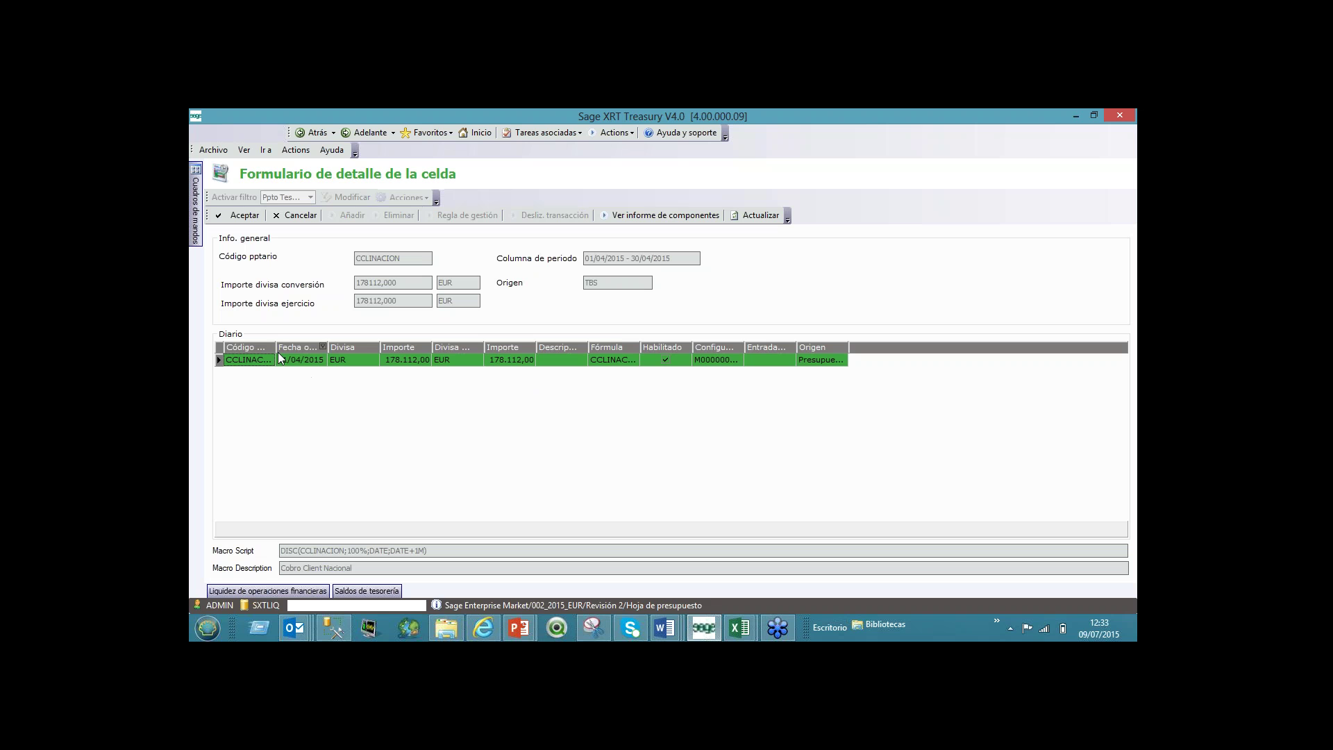
{"action": "mouse_move", "coordinate": [271, 346]}
{"action": "left_click_drag", "start_coordinate": [744, 348], "coordinate": [797, 360]}
{"action": "left_click_drag", "start_coordinate": [900, 348], "coordinate": [948, 361]}
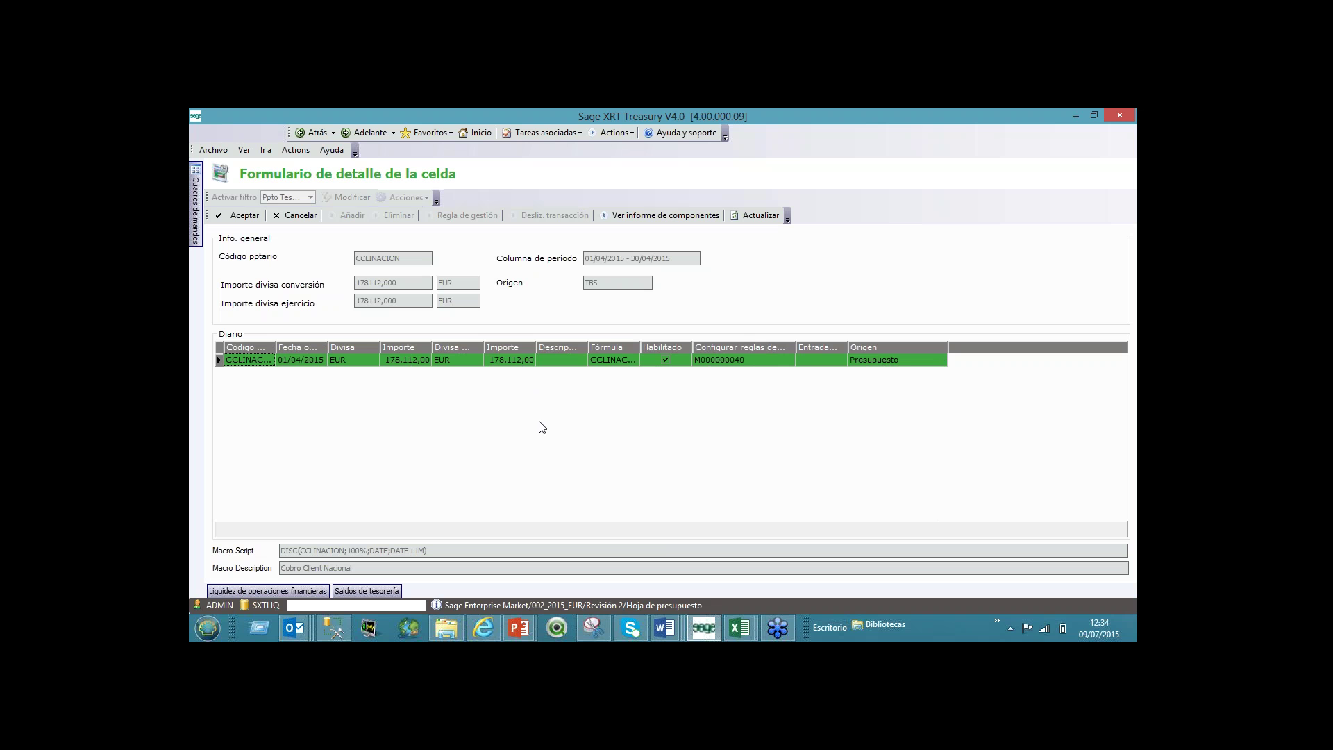
{"action": "left_click", "coordinate": [665, 360]}
{"action": "left_click", "coordinate": [298, 216]}
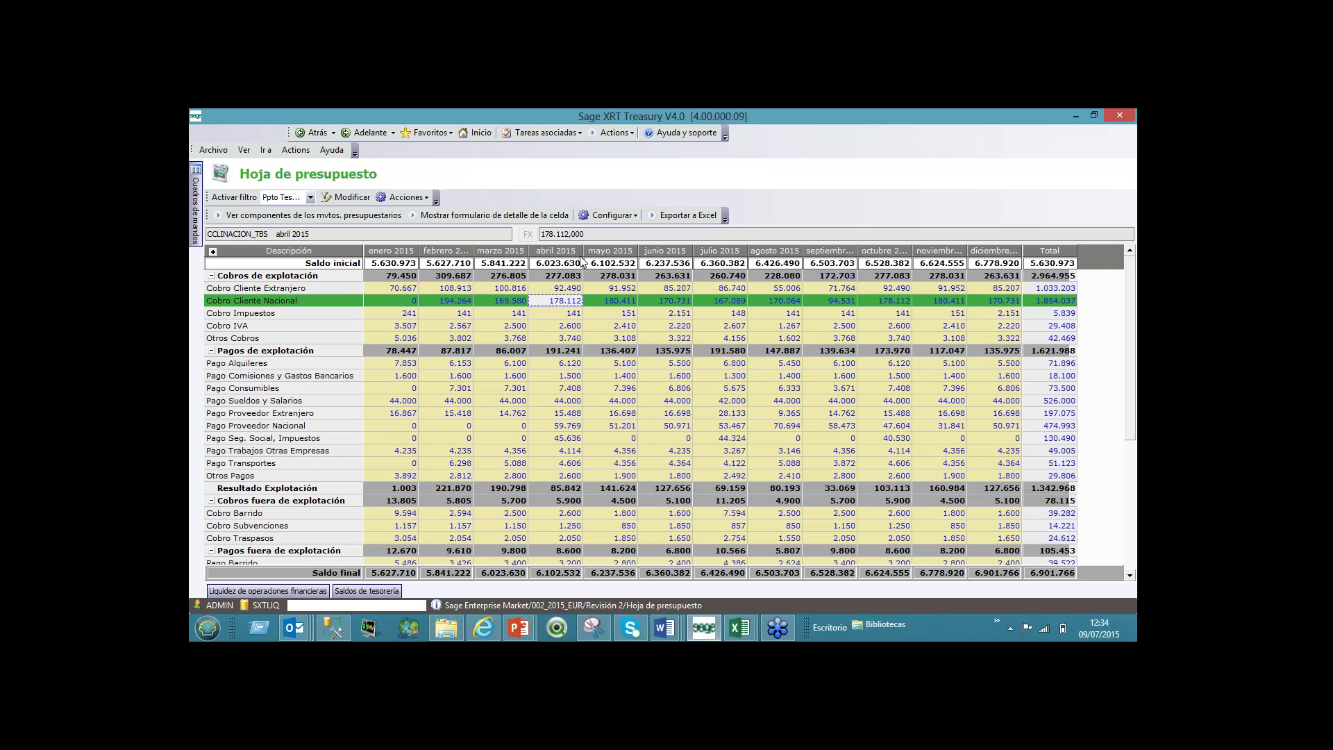
Step: Try the show/hide options for the revision tree, the panel and the quick filter
{"action": "left_click", "coordinate": [595, 216]}
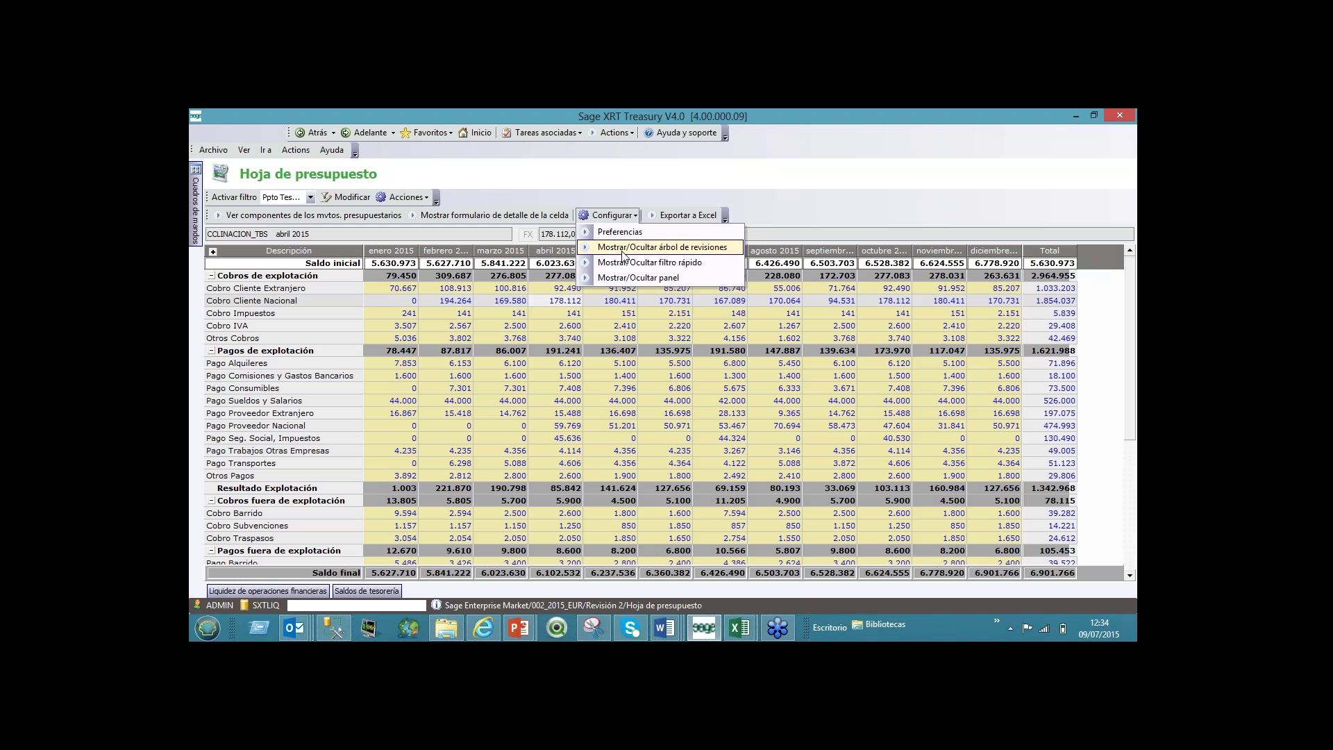
{"action": "left_click", "coordinate": [623, 252]}
{"action": "left_click", "coordinate": [607, 217]}
{"action": "left_click", "coordinate": [617, 279]}
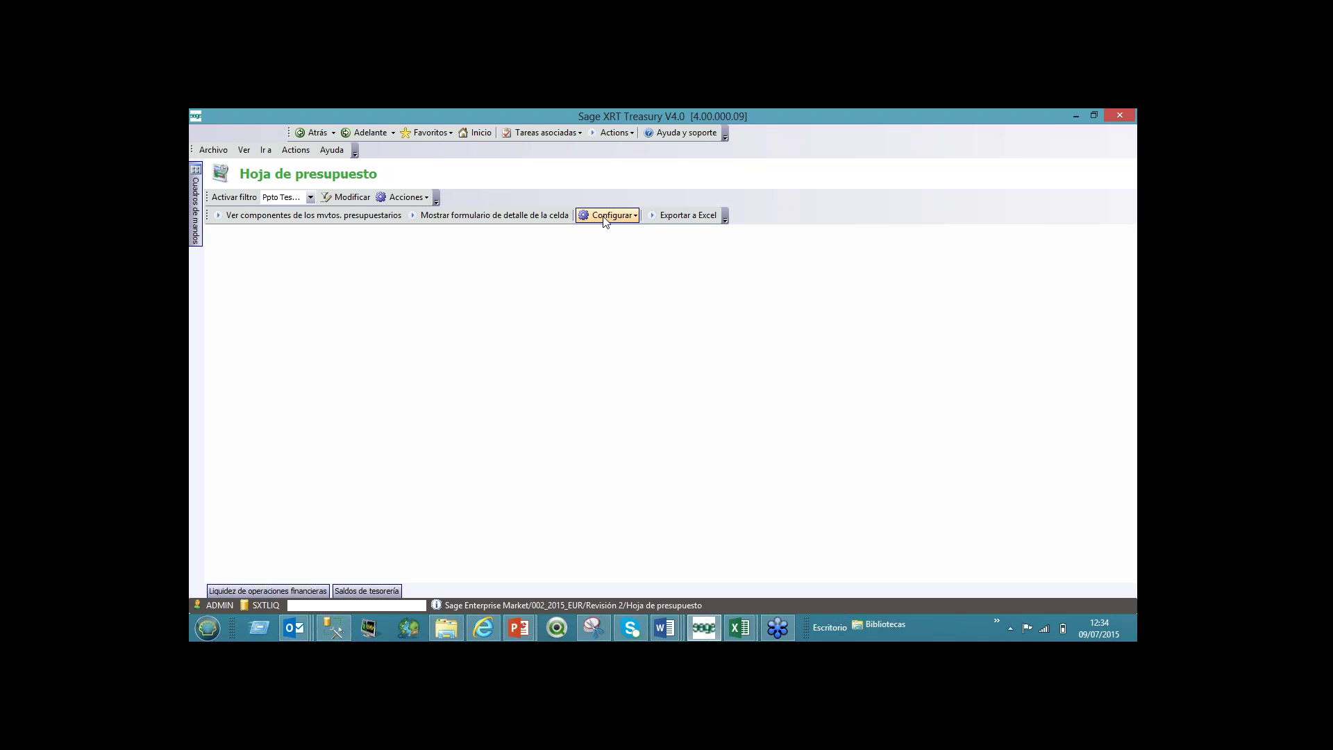
{"action": "left_click", "coordinate": [344, 217]}
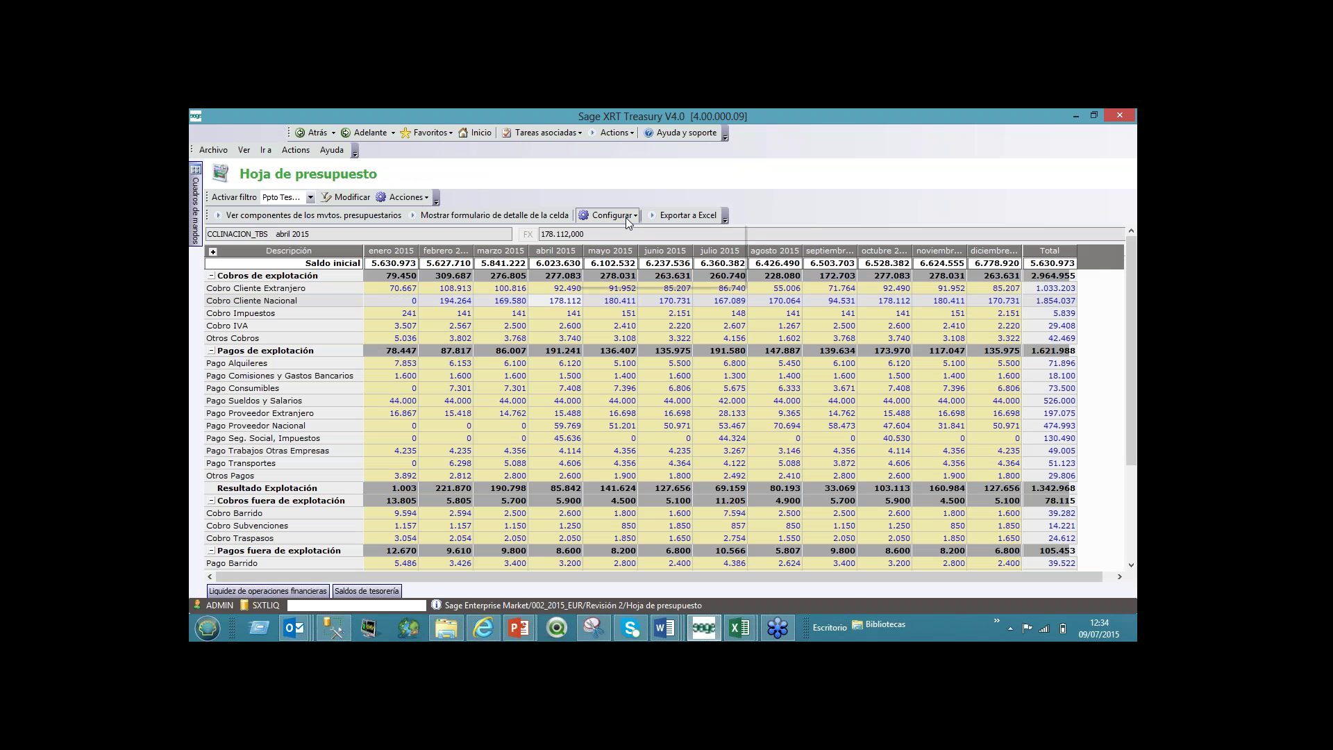
{"action": "left_click", "coordinate": [626, 218]}
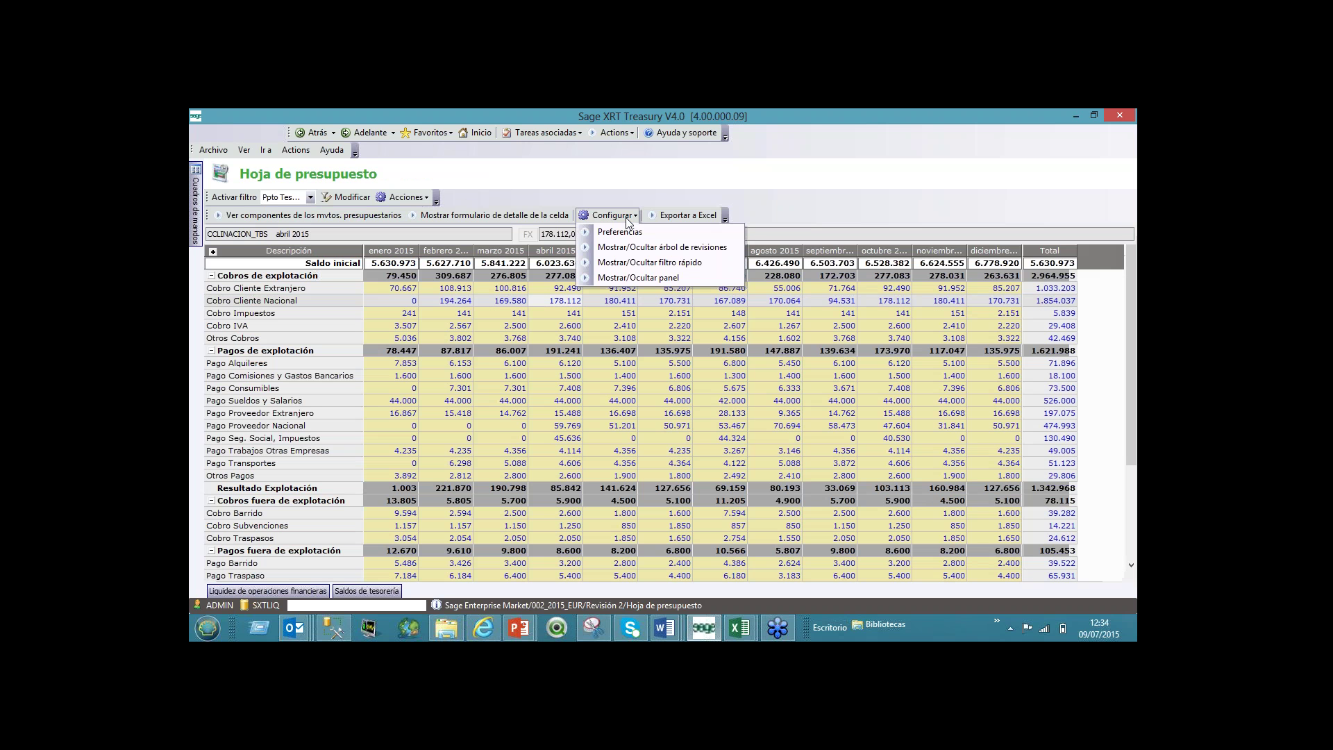
{"action": "left_click", "coordinate": [632, 264]}
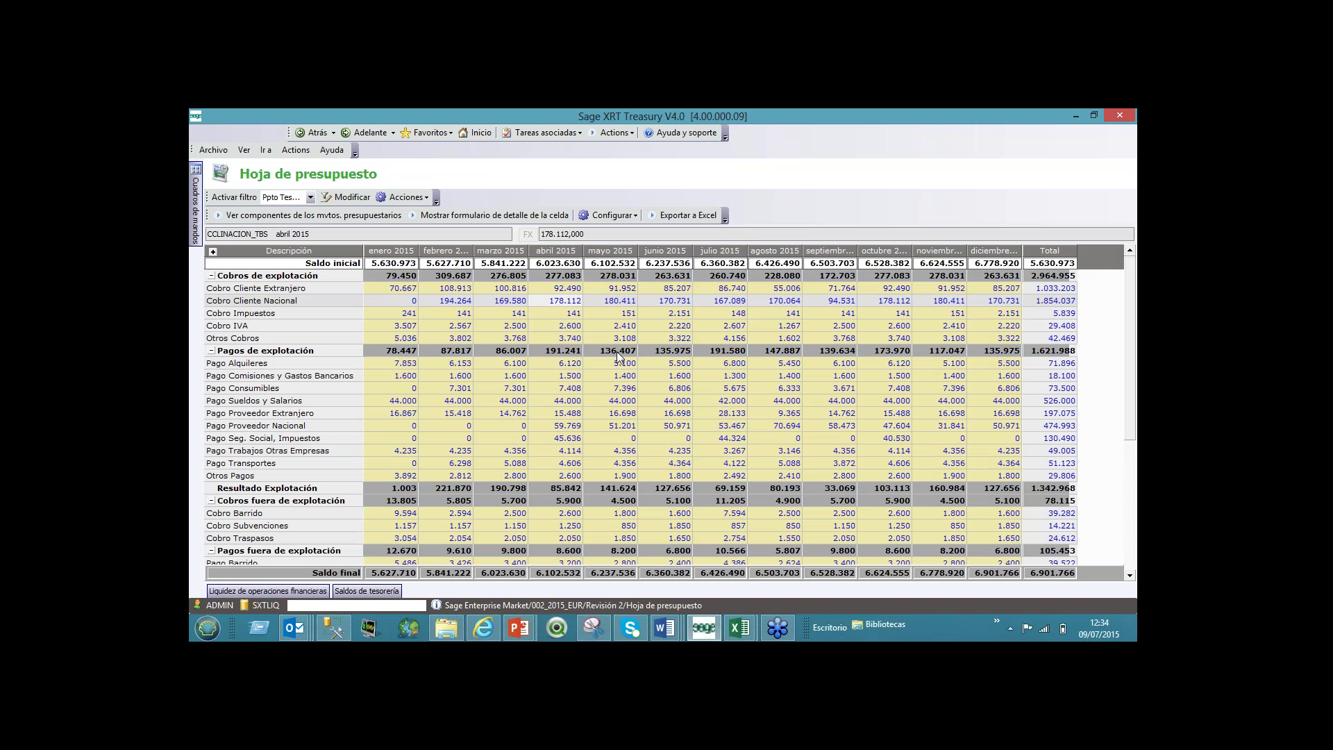
Step: Show the revision tree and open Revisión 3 of 002/2015/EUR, accepting the read-only notice
{"action": "left_click", "coordinate": [604, 219]}
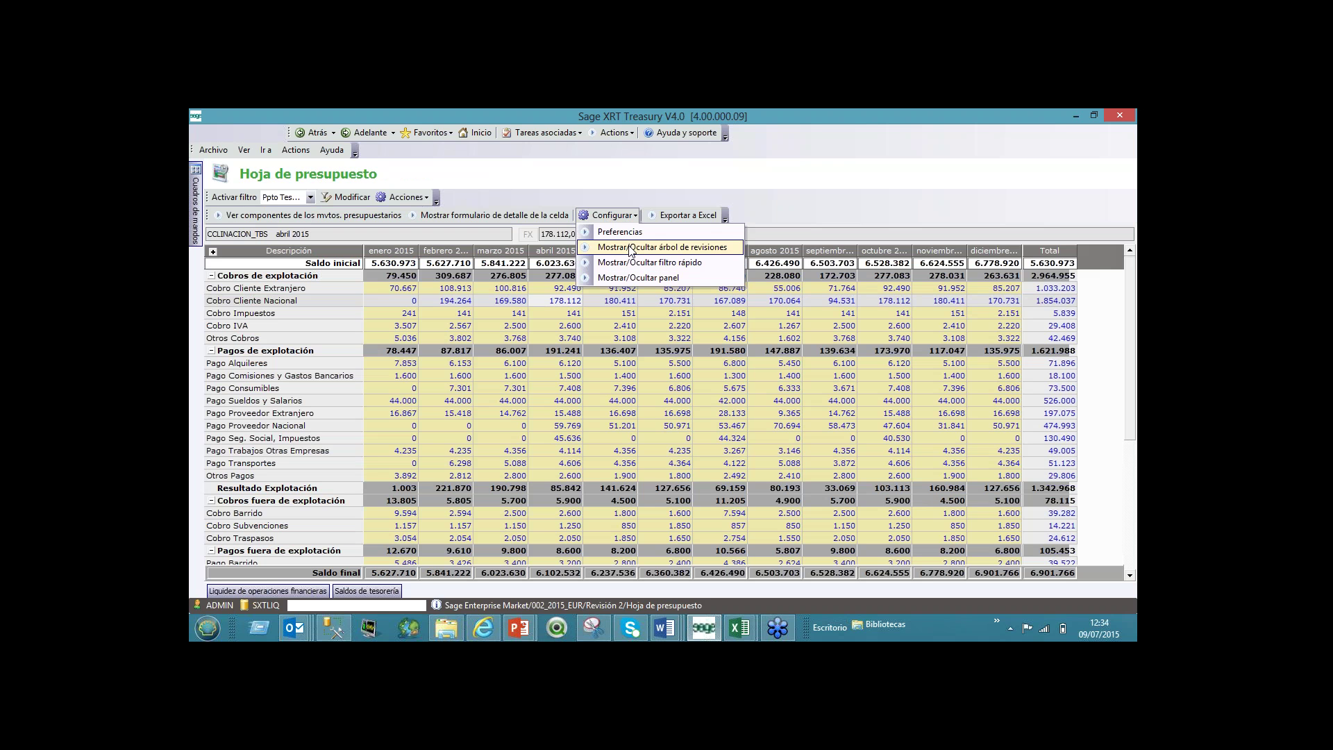
{"action": "left_click", "coordinate": [629, 248]}
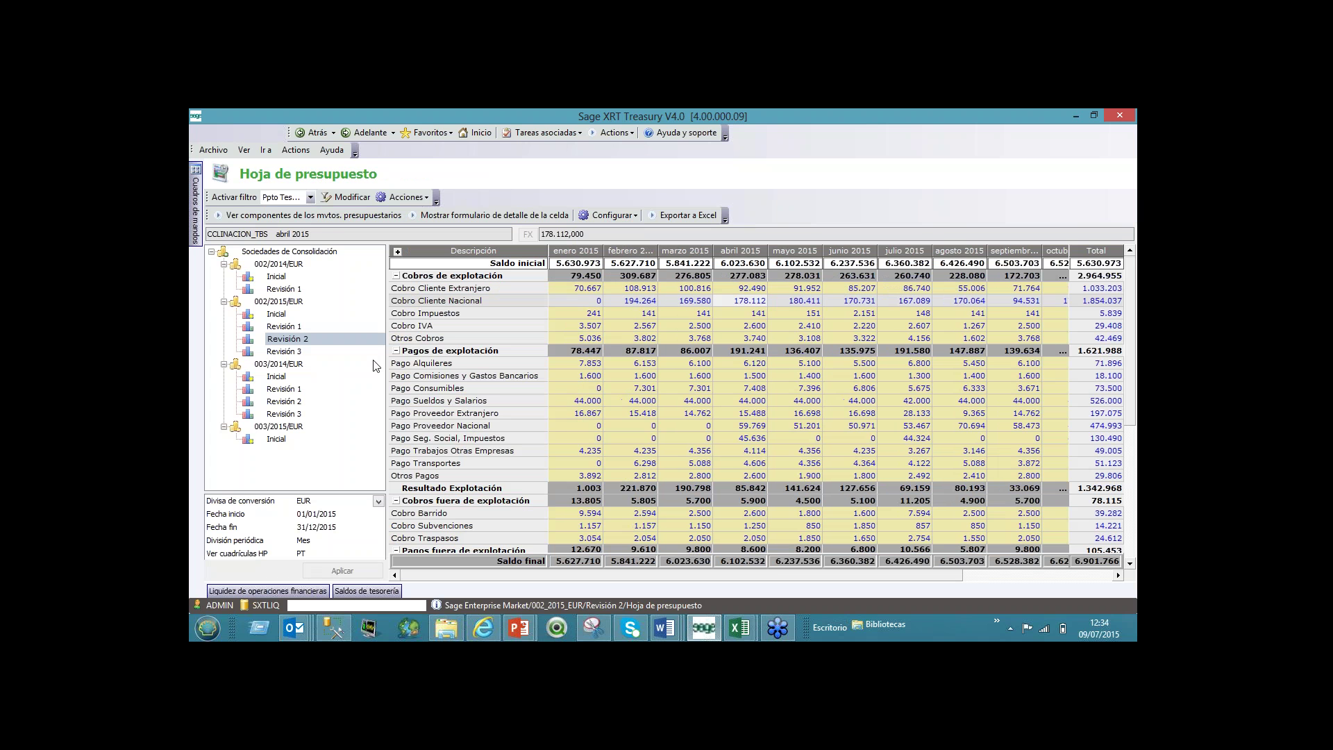
{"action": "left_click", "coordinate": [368, 351]}
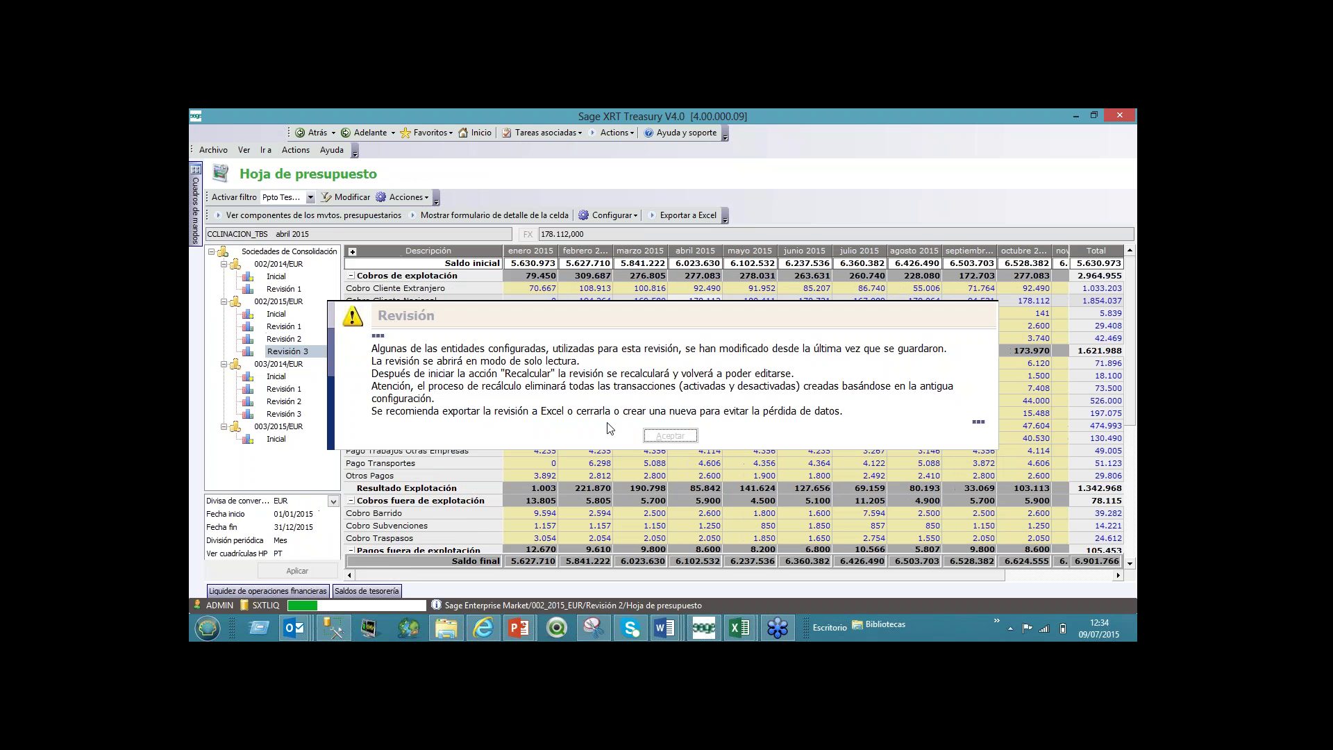
{"action": "left_click", "coordinate": [668, 436]}
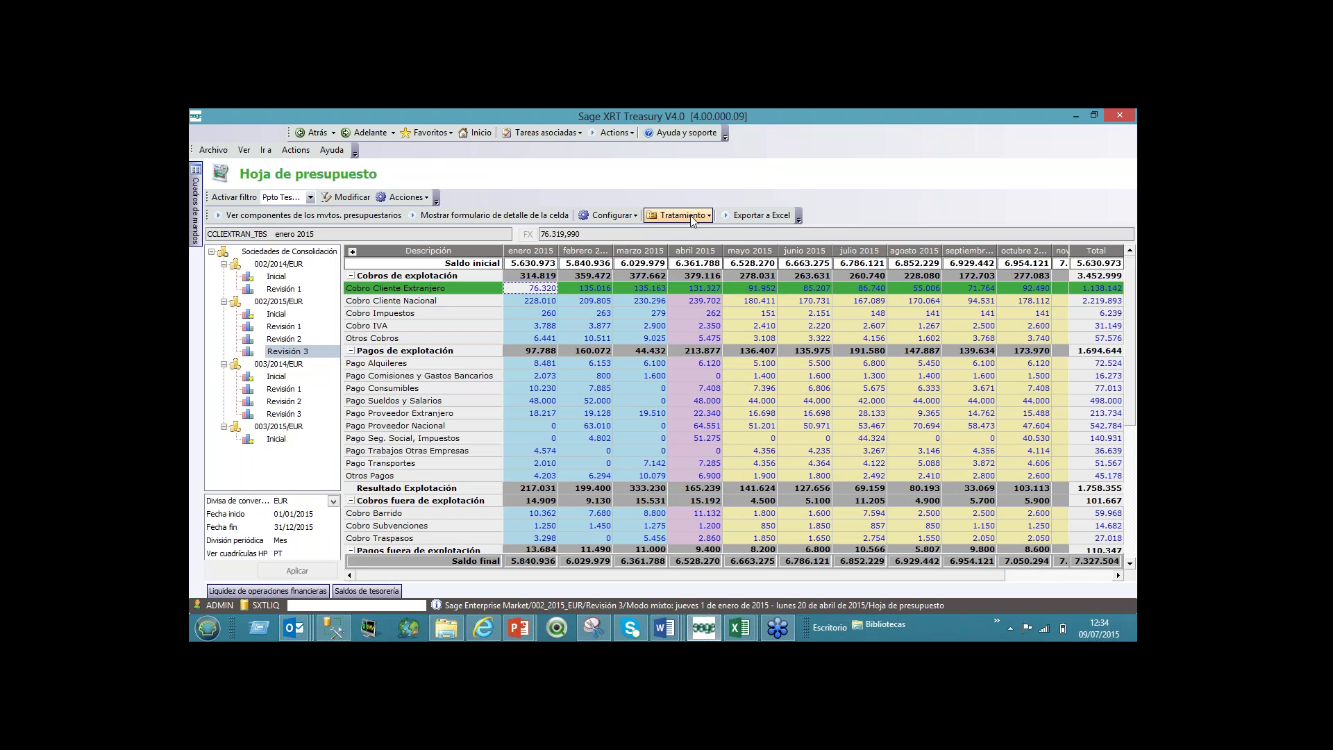
Step: Examine the budget sheet's presentation preferences, including text formats, column colours and deviation limits, and cancel without changes
{"action": "left_click", "coordinate": [629, 216]}
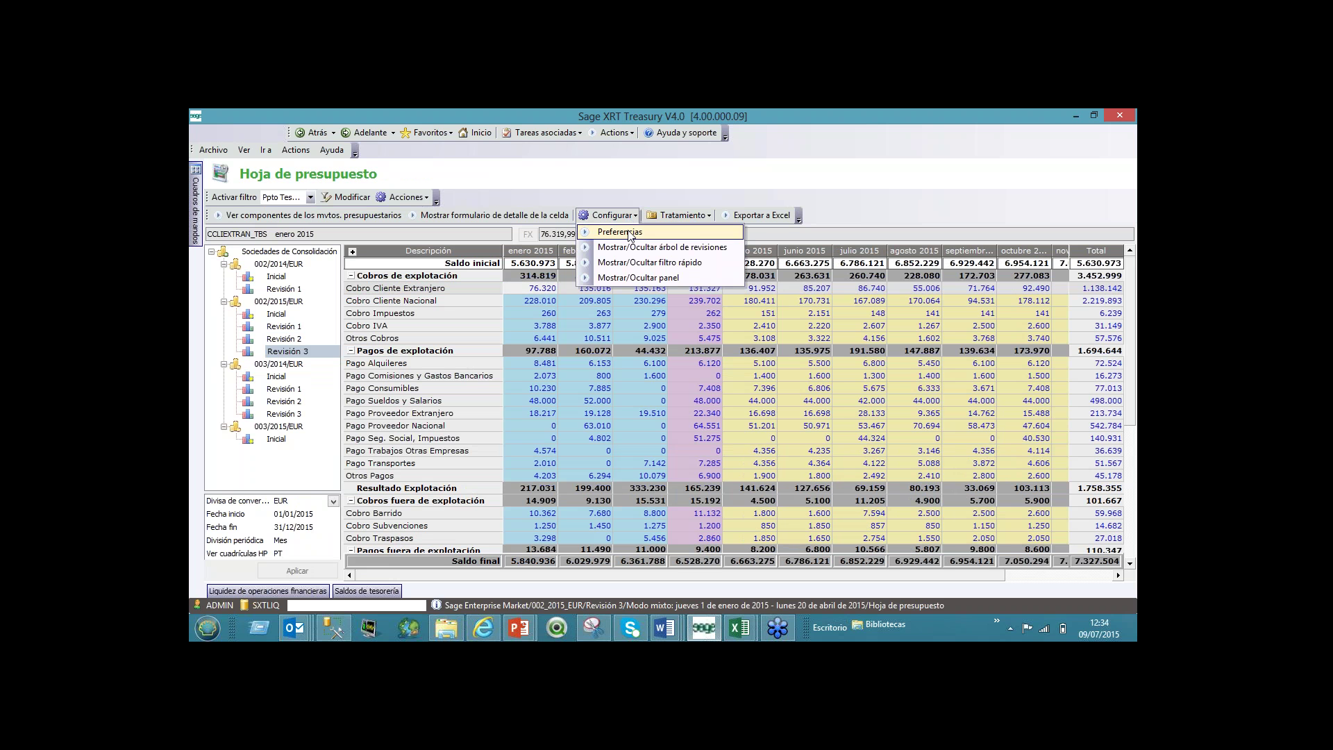
{"action": "left_click", "coordinate": [625, 233]}
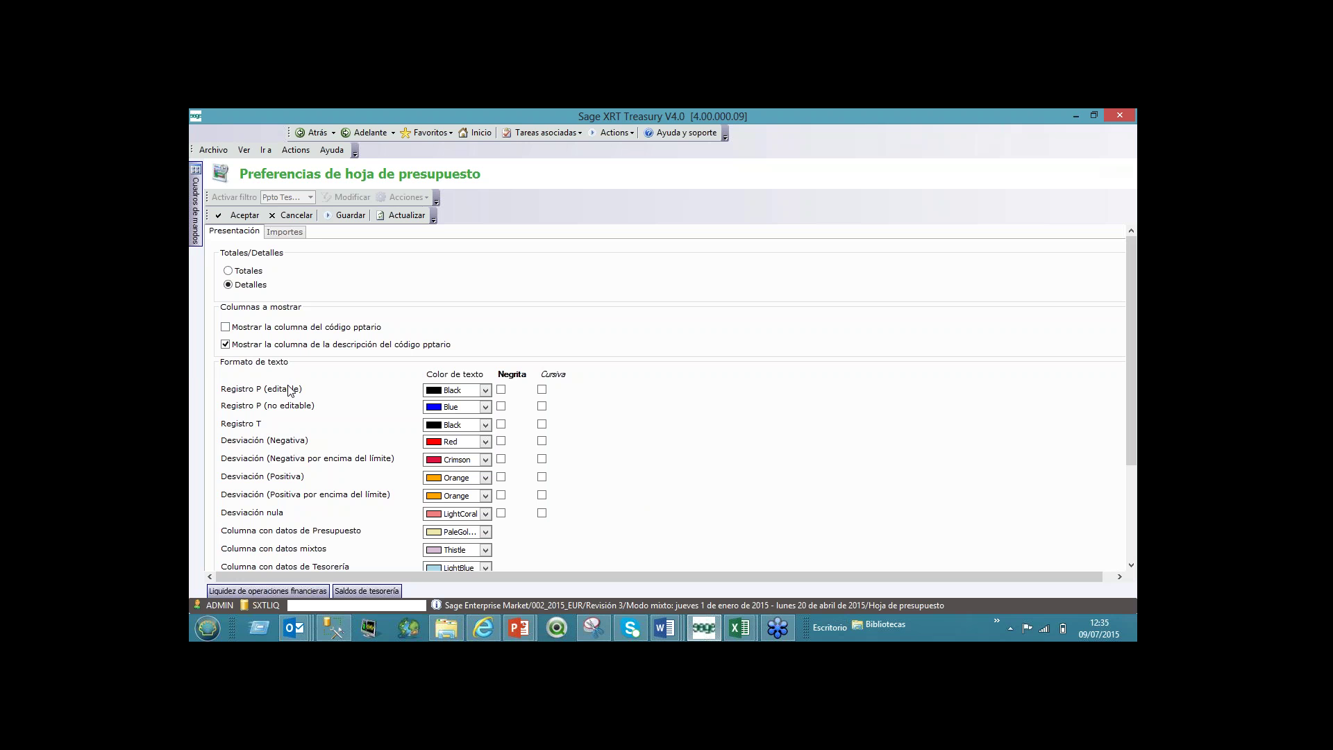
{"action": "left_click", "coordinate": [1122, 135]}
{"action": "left_click_drag", "start_coordinate": [1135, 274], "coordinate": [1131, 306]}
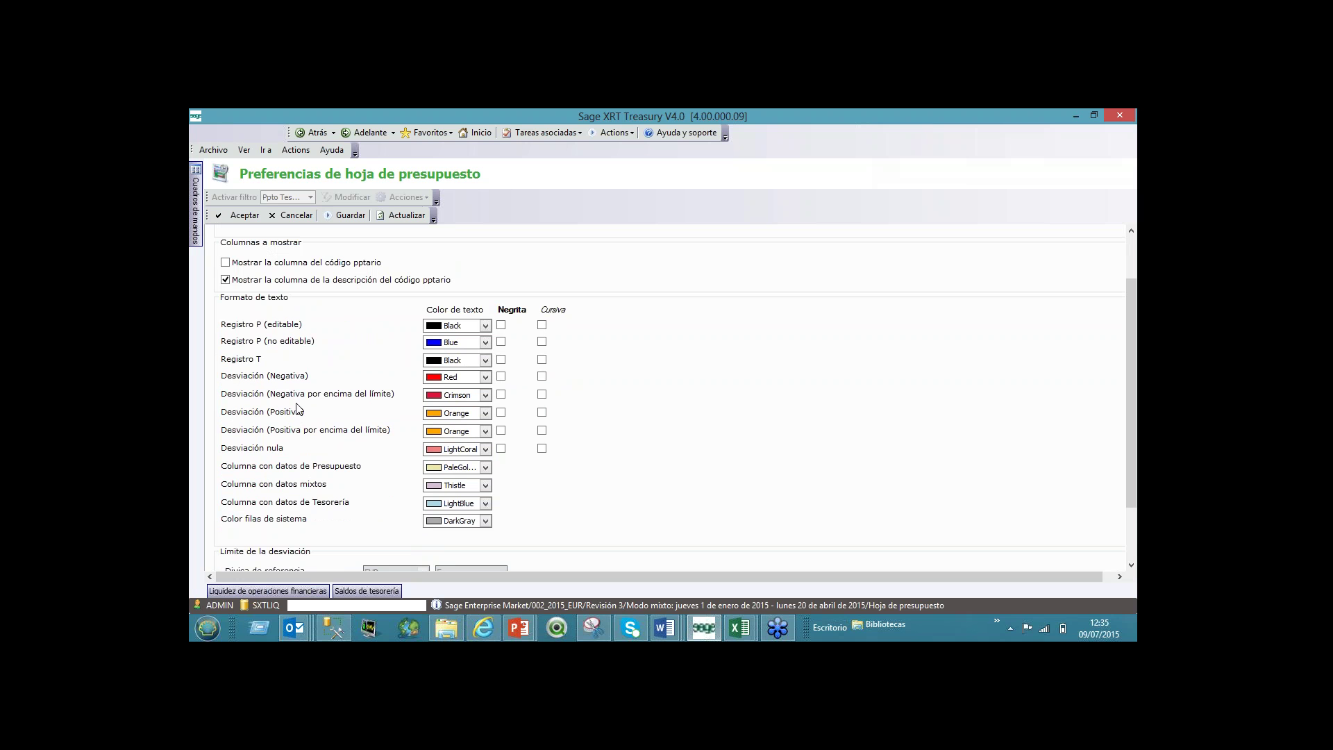
{"action": "left_click", "coordinate": [1131, 269]}
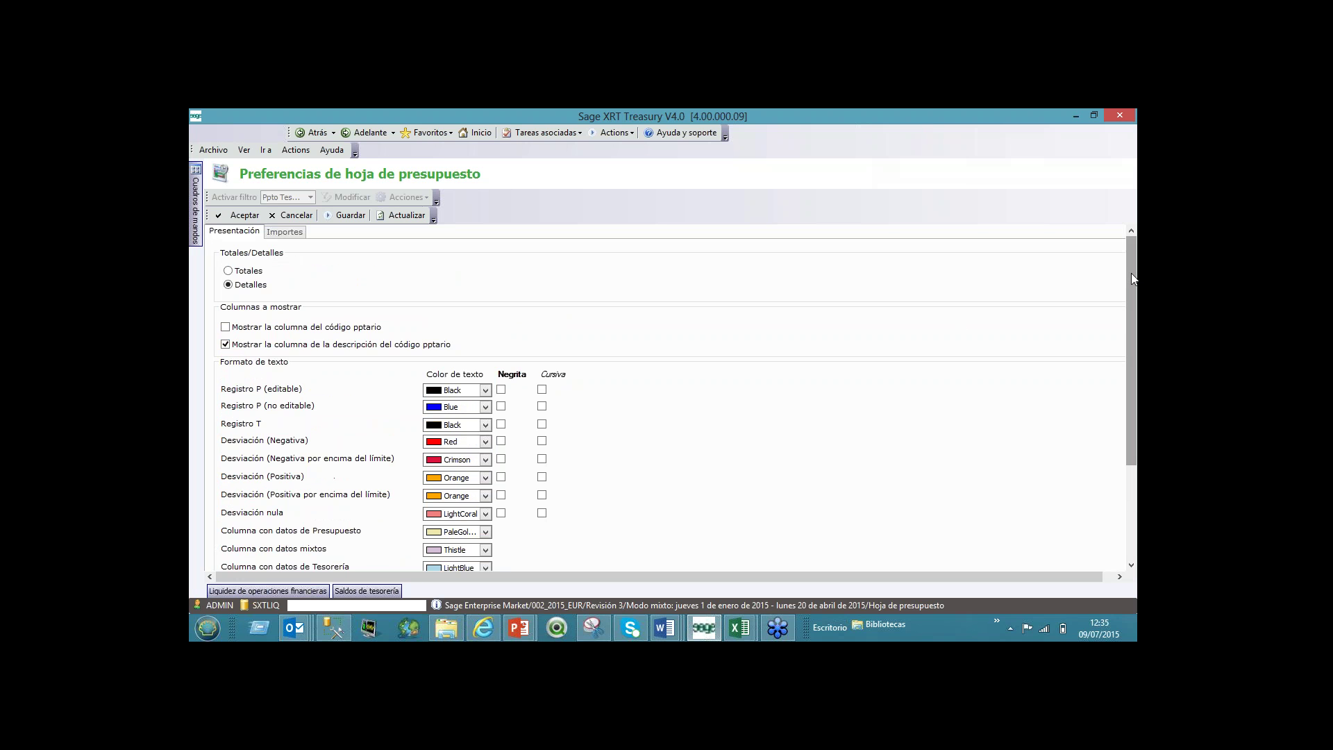
{"action": "left_click_drag", "start_coordinate": [1131, 273], "coordinate": [1131, 341]}
{"action": "scroll", "coordinate": [580, 431], "scroll_direction": "down", "scroll_amount": 1}
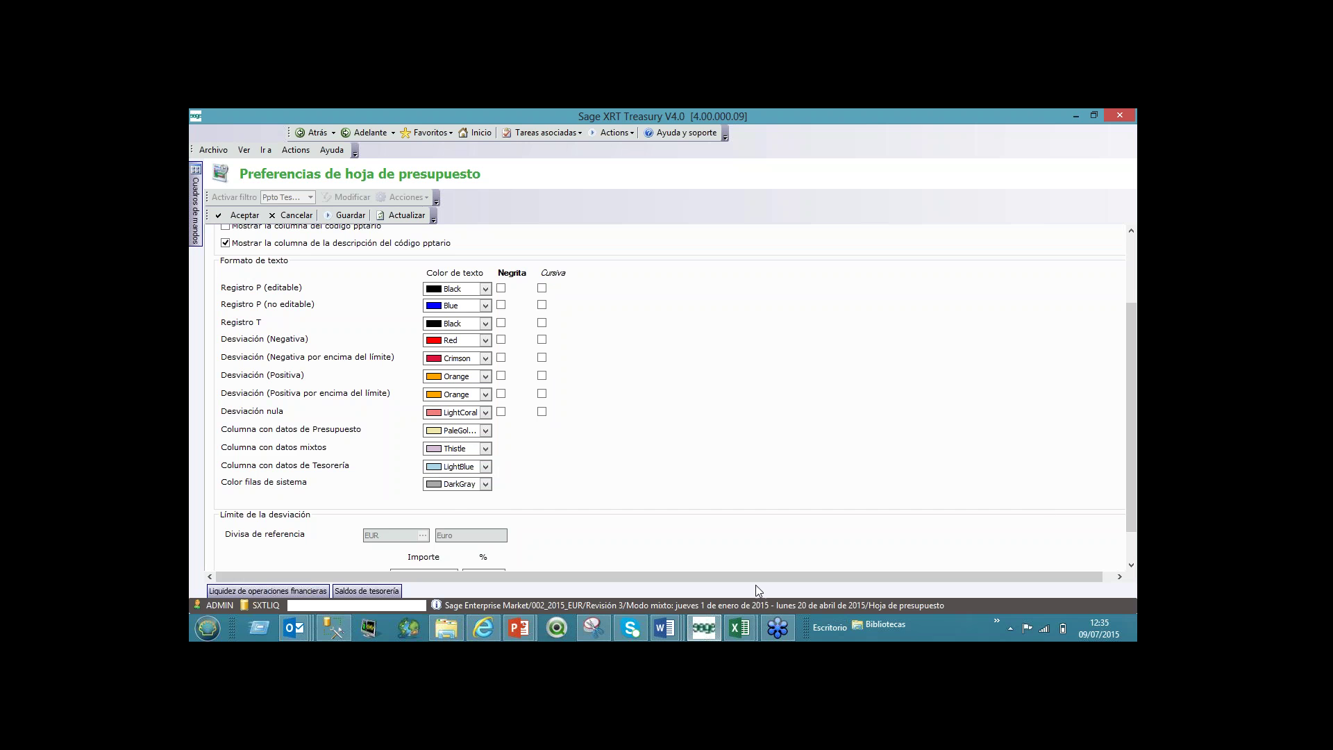
{"action": "left_click", "coordinate": [1133, 277]}
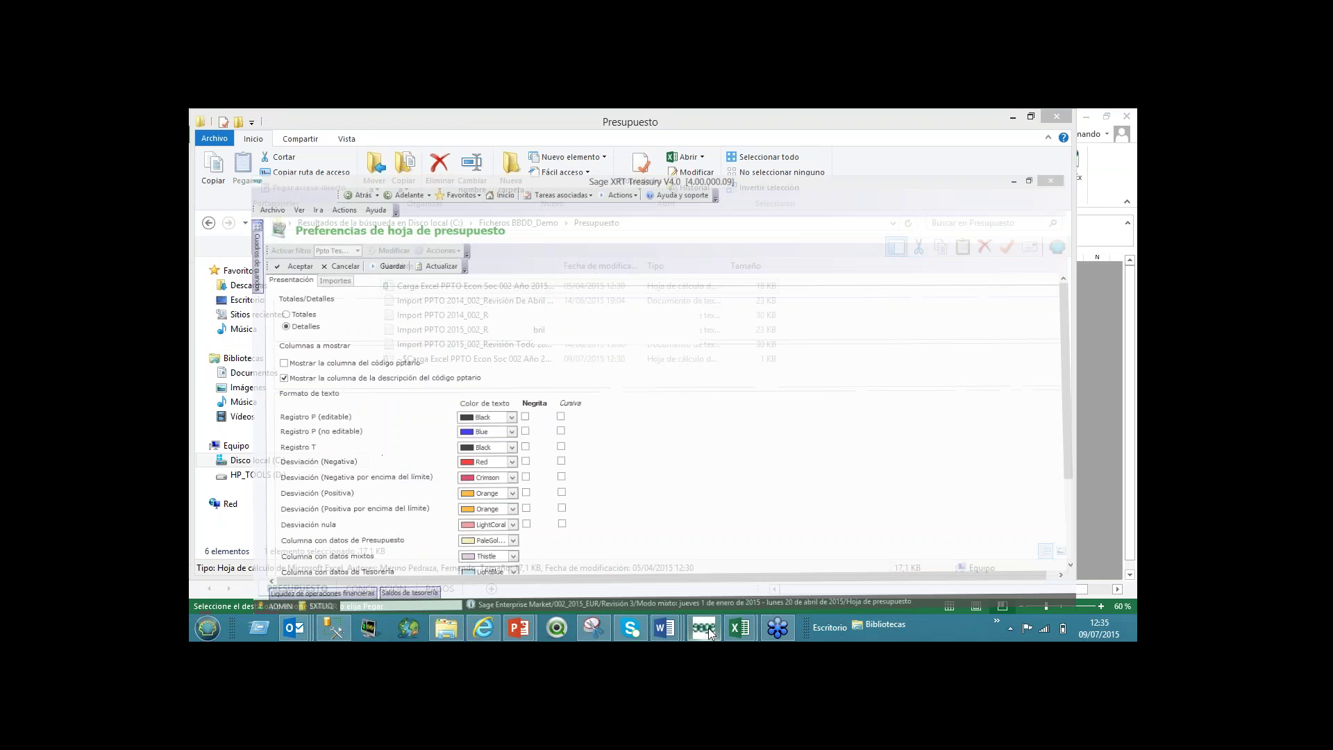
{"action": "left_click", "coordinate": [296, 216]}
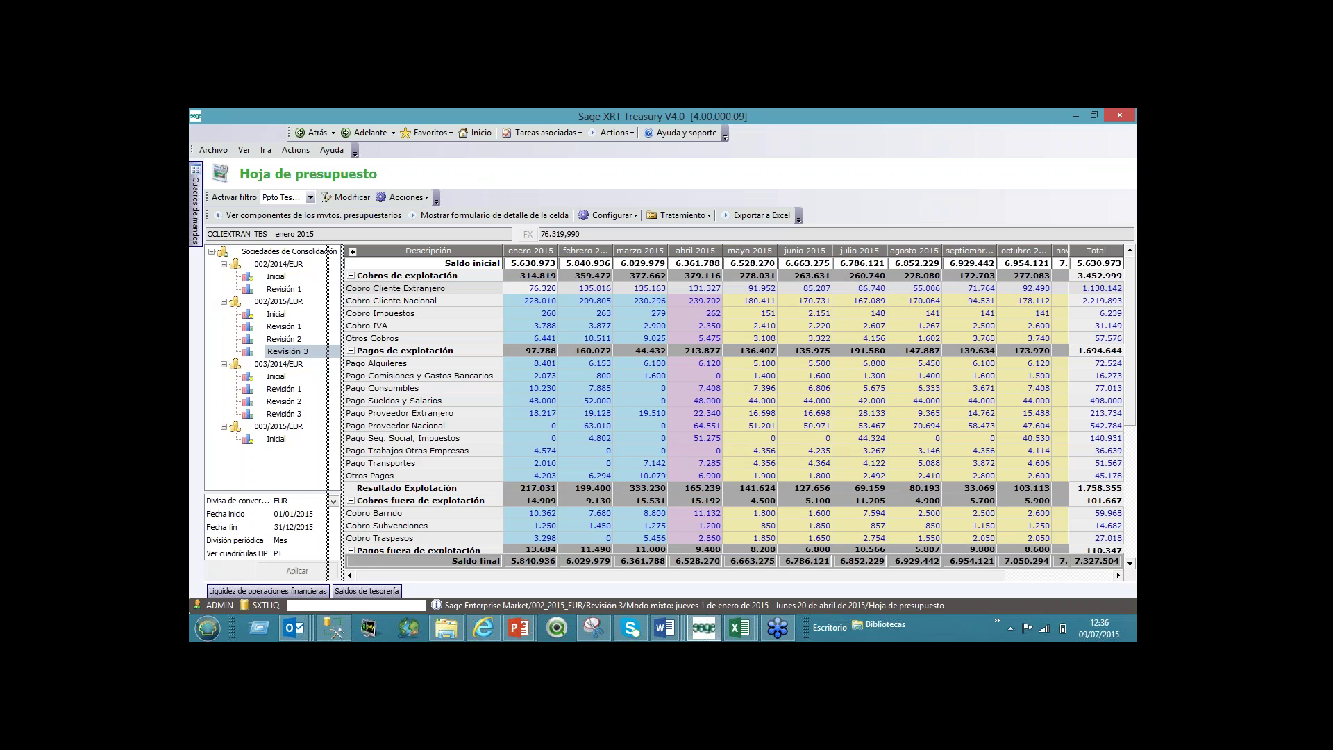
Step: Narrow the revision tree to show more months and select Otros Cobros for febrero 2015
{"action": "left_click_drag", "start_coordinate": [329, 252], "coordinate": [285, 252]}
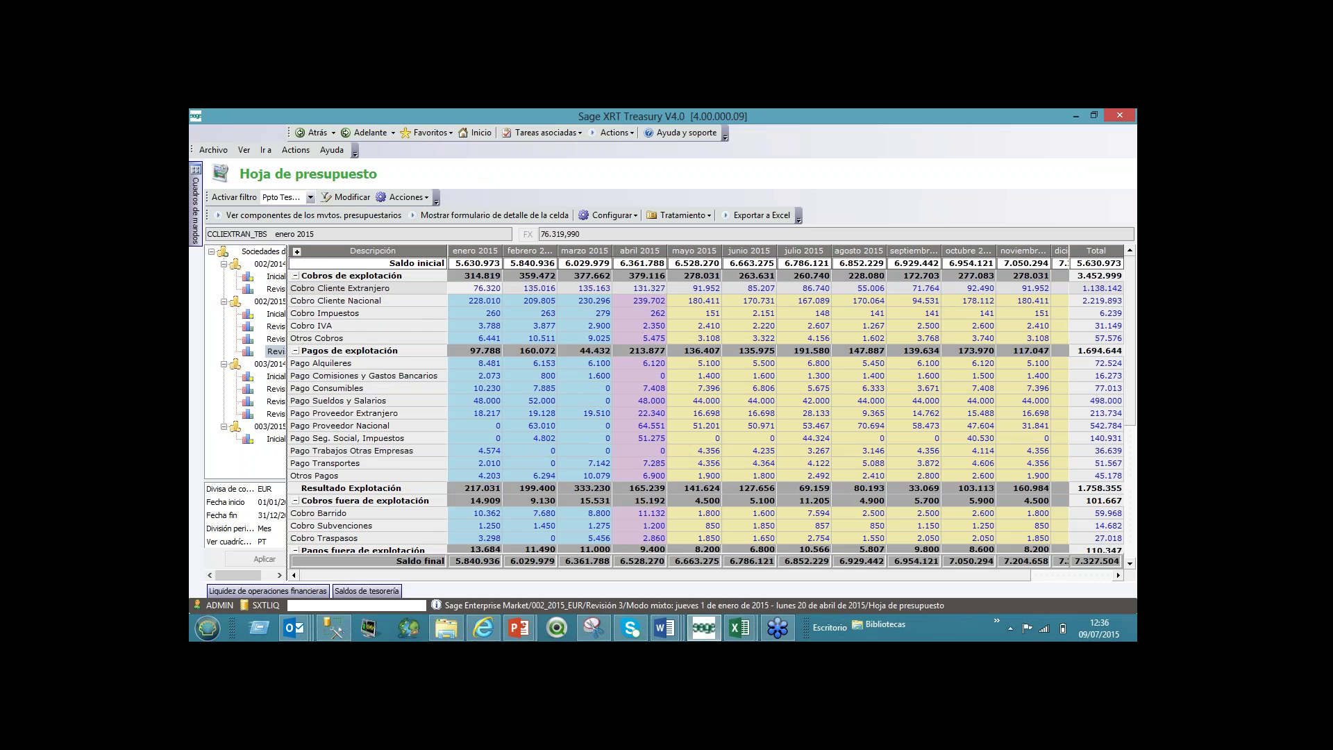
{"action": "left_click", "coordinate": [530, 338]}
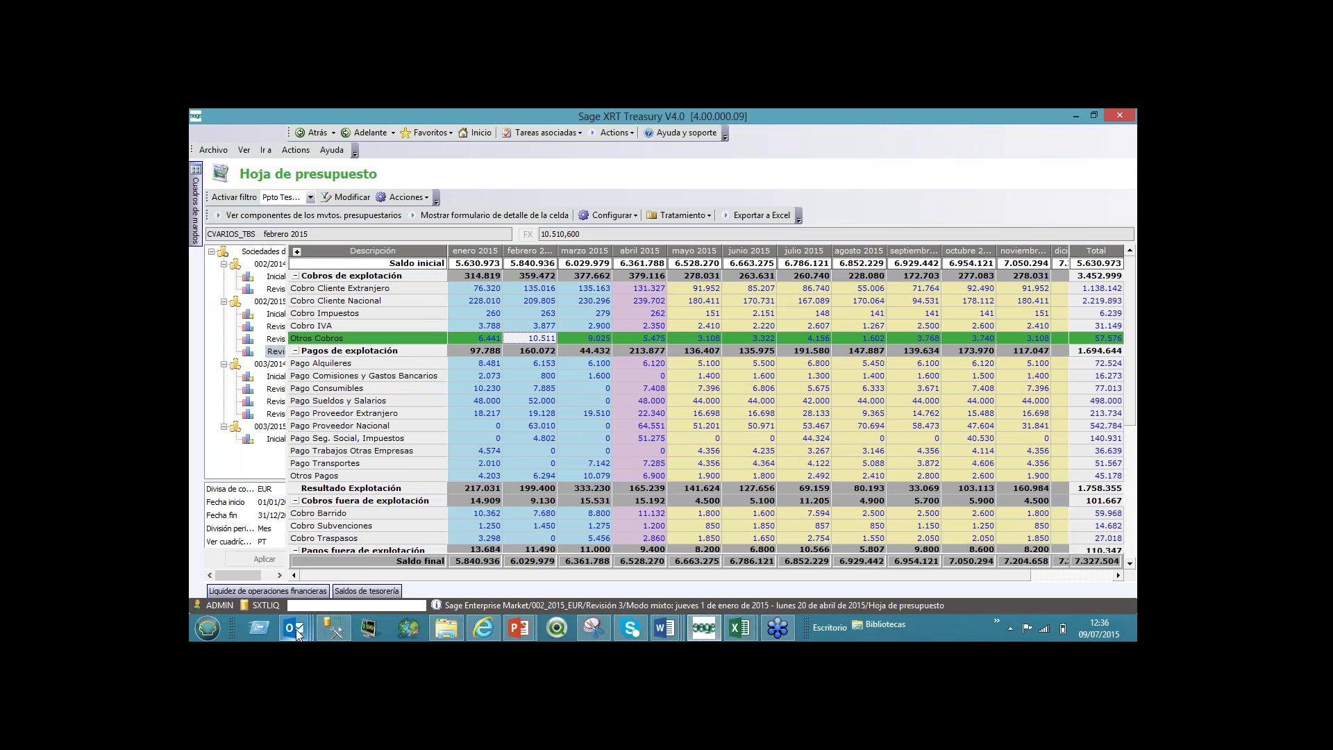
Step: Close the open Outlook windows and select Pago Sueldos y Salarios for marzo 2015 in the budget sheet
{"action": "mouse_move", "coordinate": [296, 629]}
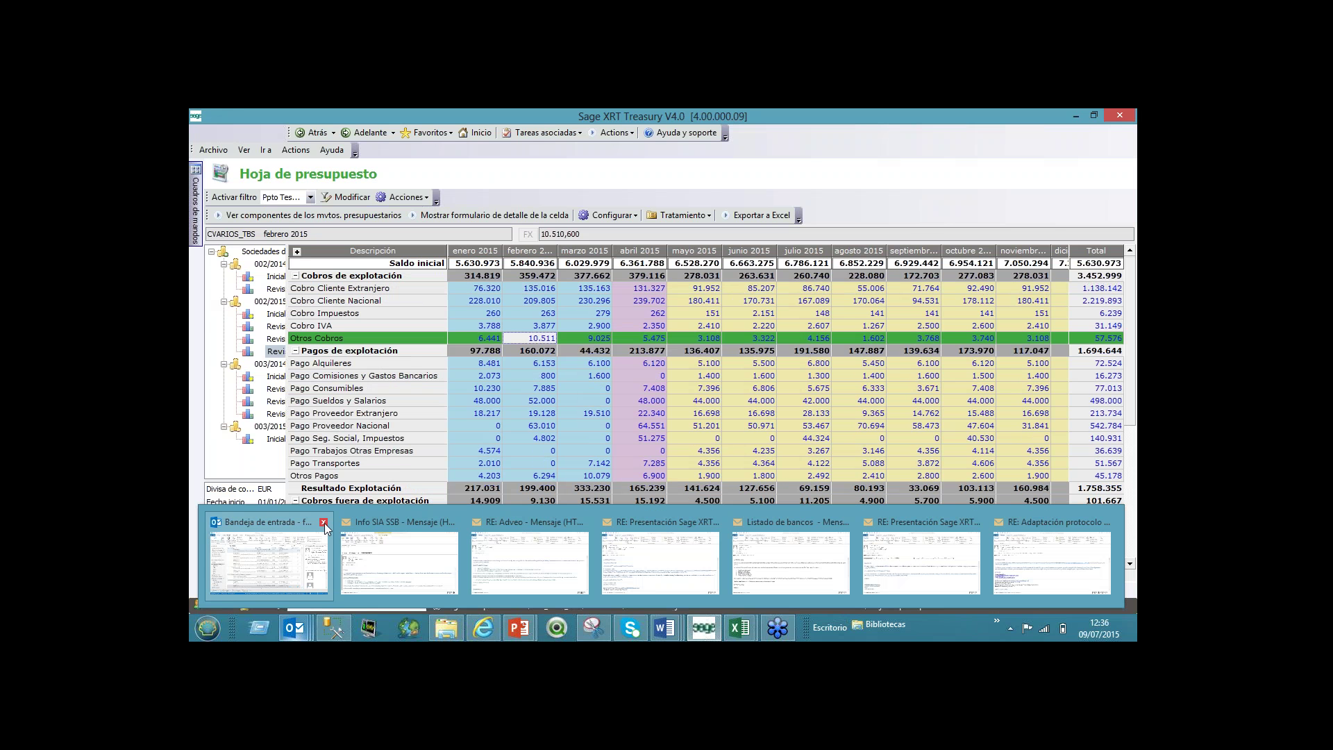
{"action": "mouse_move", "coordinate": [324, 528]}
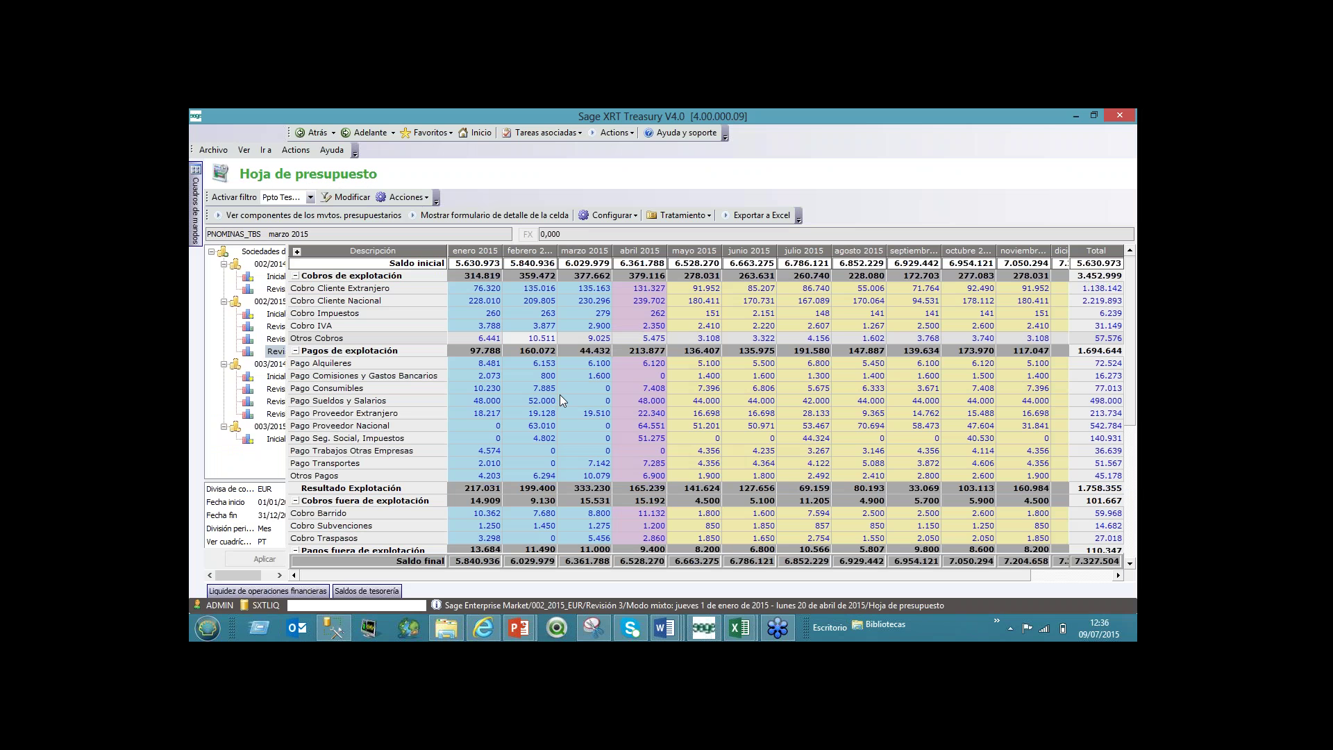
{"action": "left_click", "coordinate": [560, 396]}
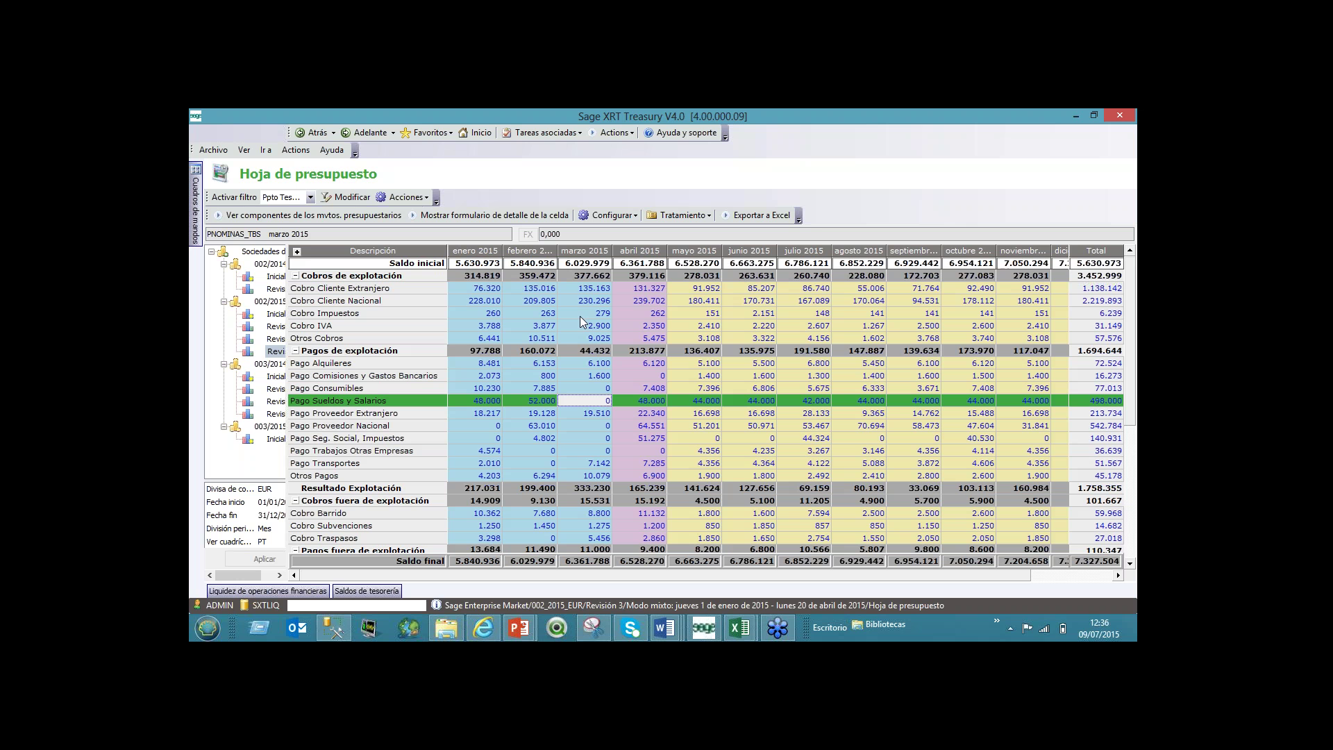
Step: Open the Ficha en valor with the Ficha Valor presupuestaria filter and narrow its TOTAL column
{"action": "left_click", "coordinate": [661, 214]}
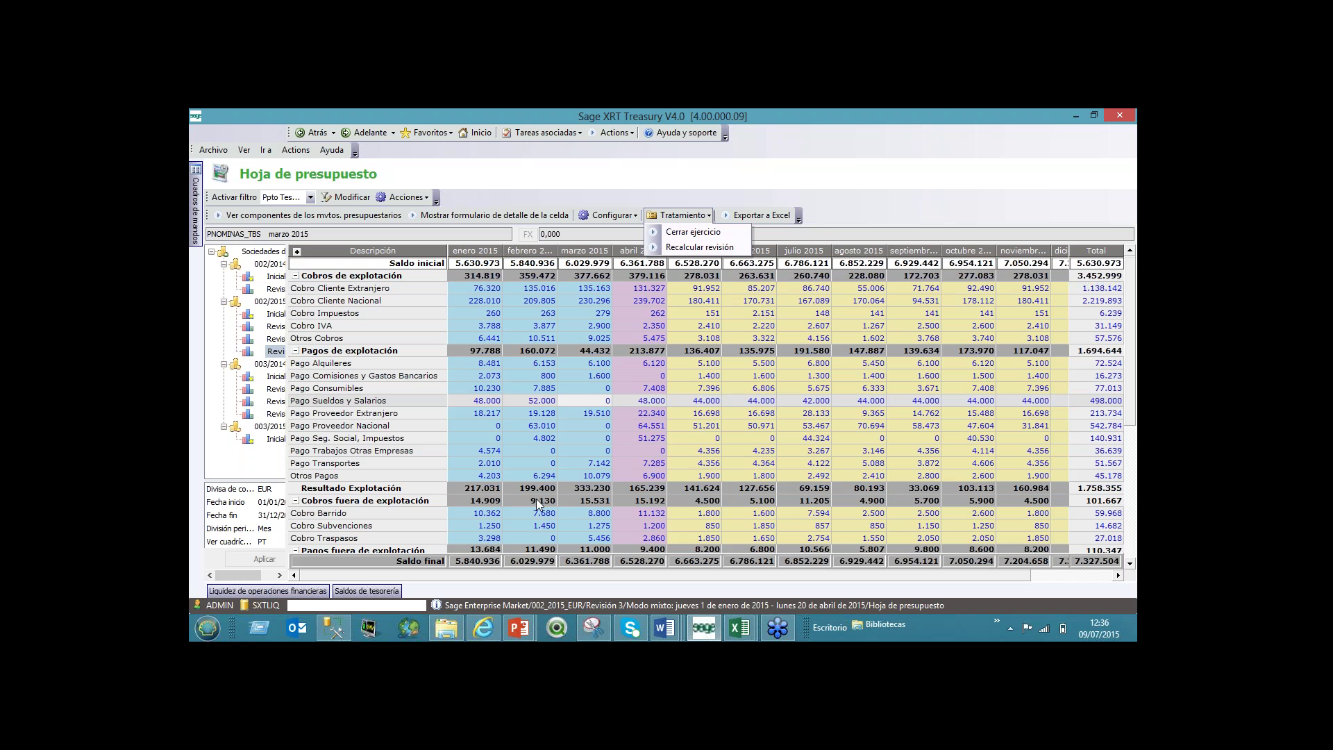
{"action": "left_click", "coordinate": [197, 200]}
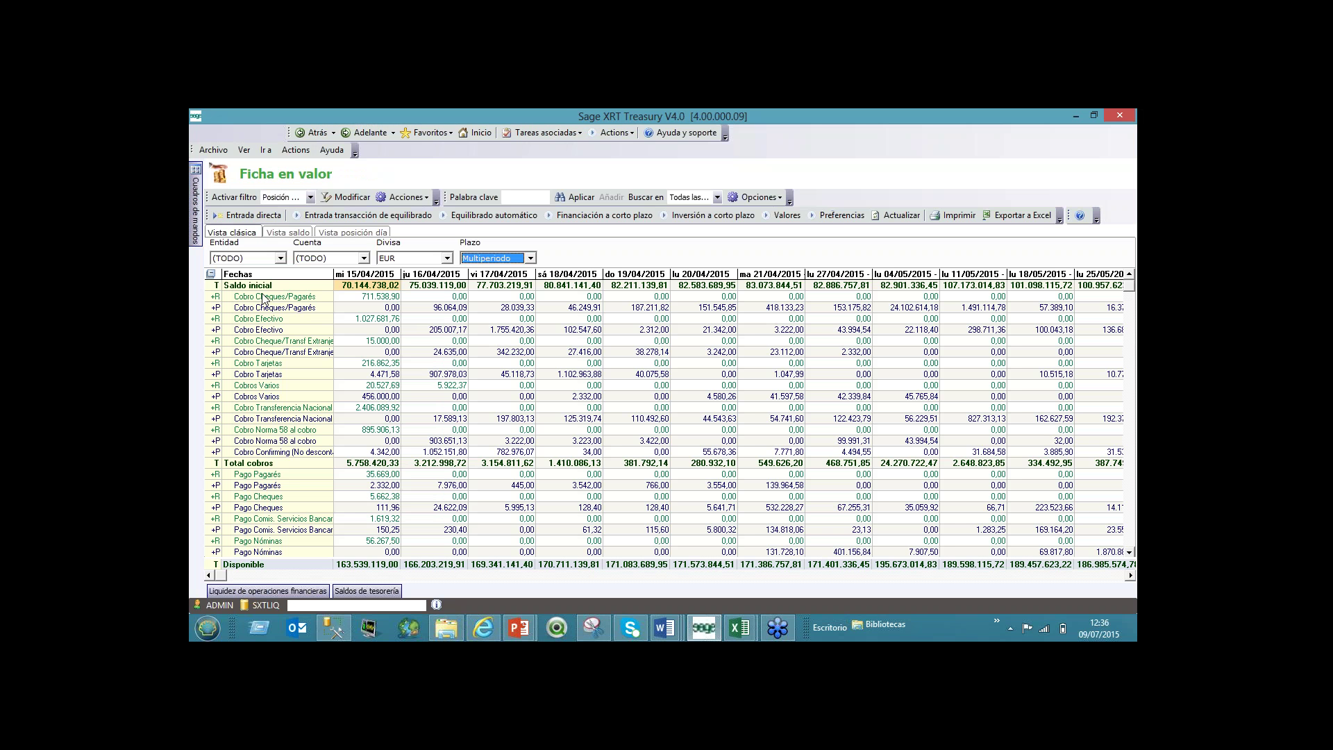
{"action": "left_click", "coordinate": [310, 198]}
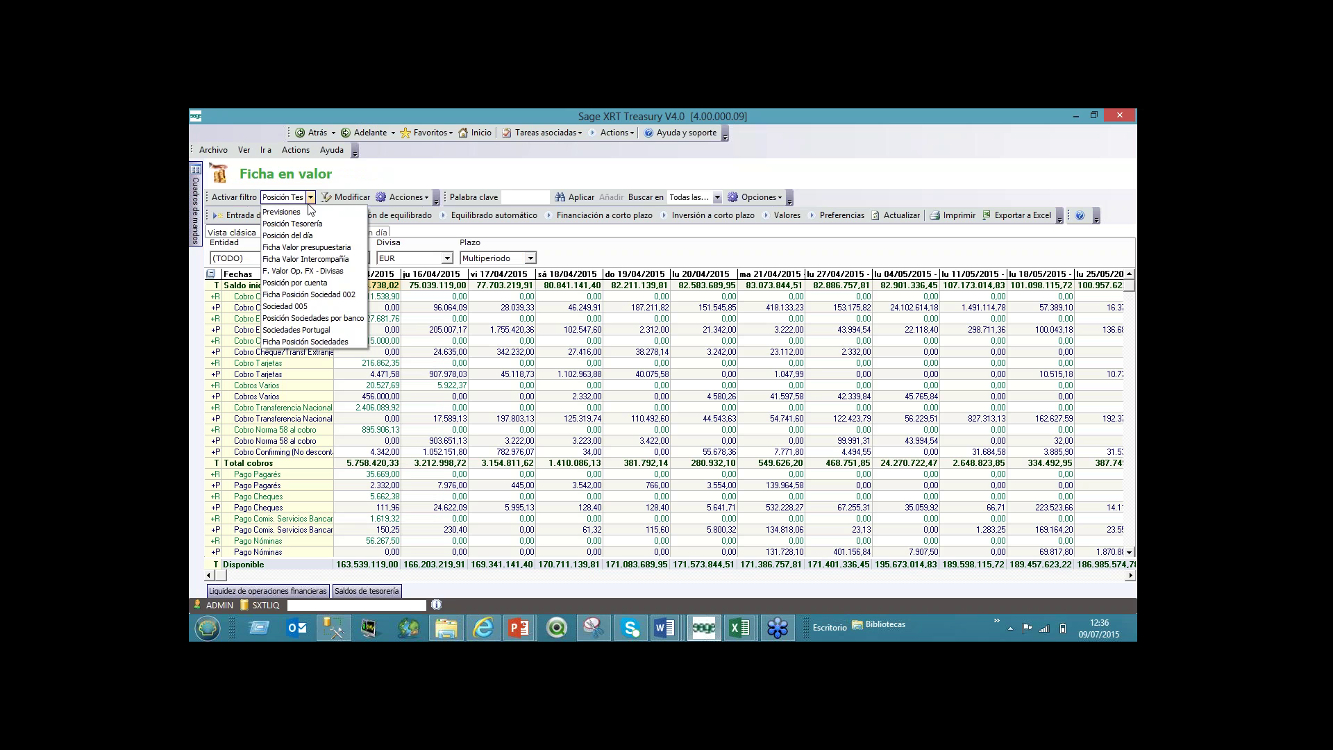
{"action": "left_click", "coordinate": [305, 247]}
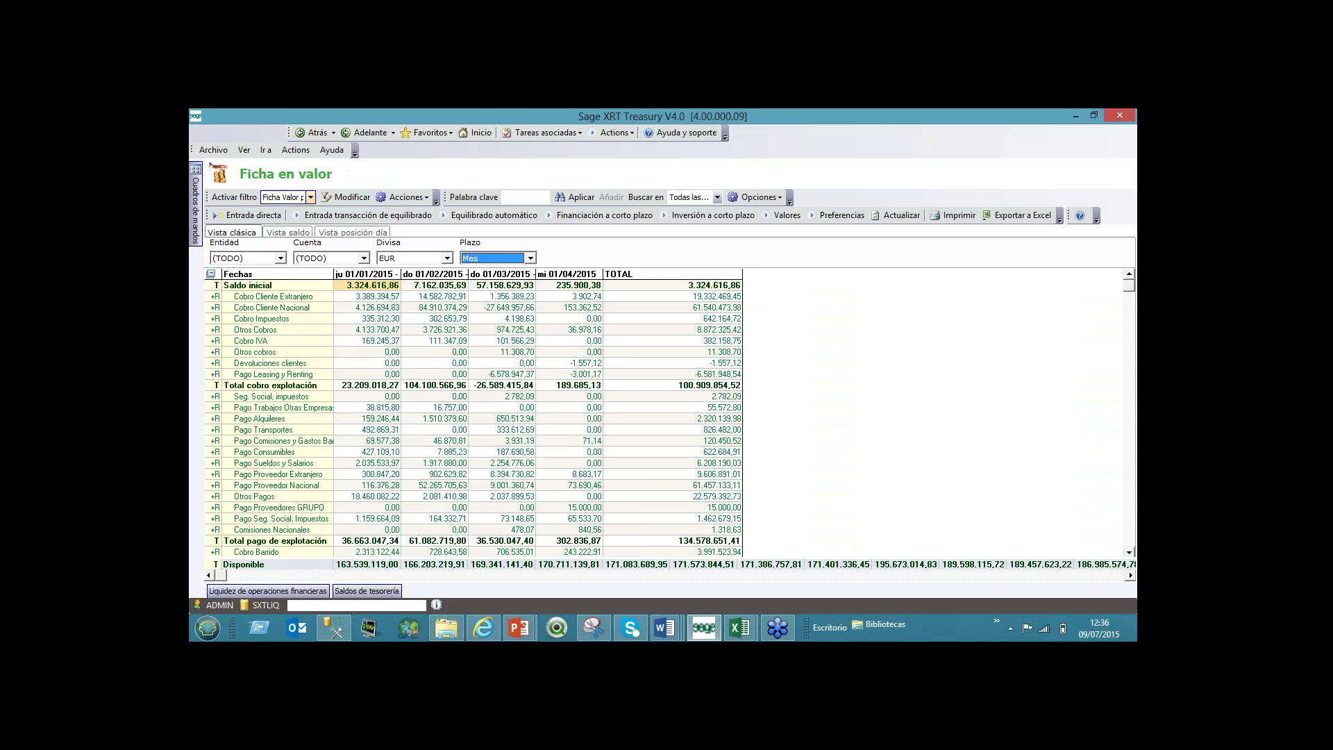
{"action": "left_click_drag", "start_coordinate": [741, 274], "coordinate": [693, 277]}
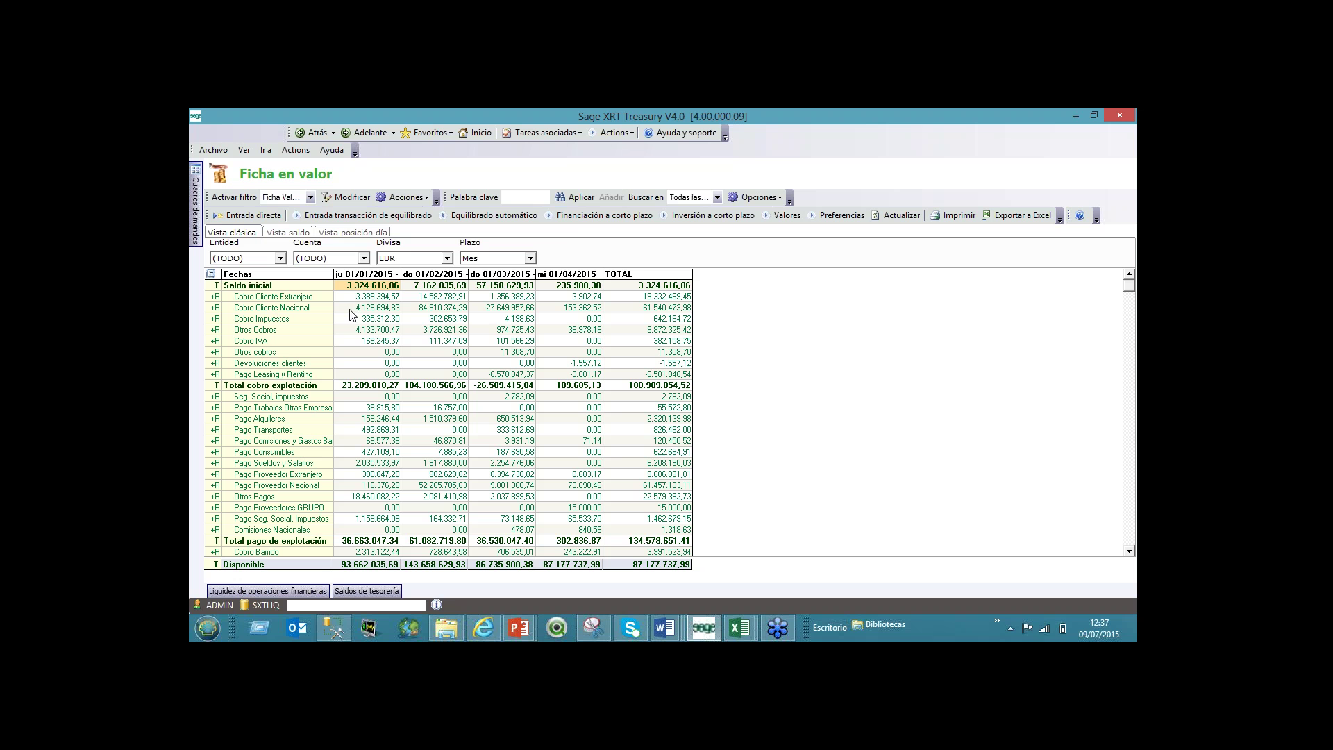
Step: Return to the Presupuesto dashboard and open Hoja de presupuesto (Ppto Tesorería), accepting the read-only notice
{"action": "left_click", "coordinate": [426, 132]}
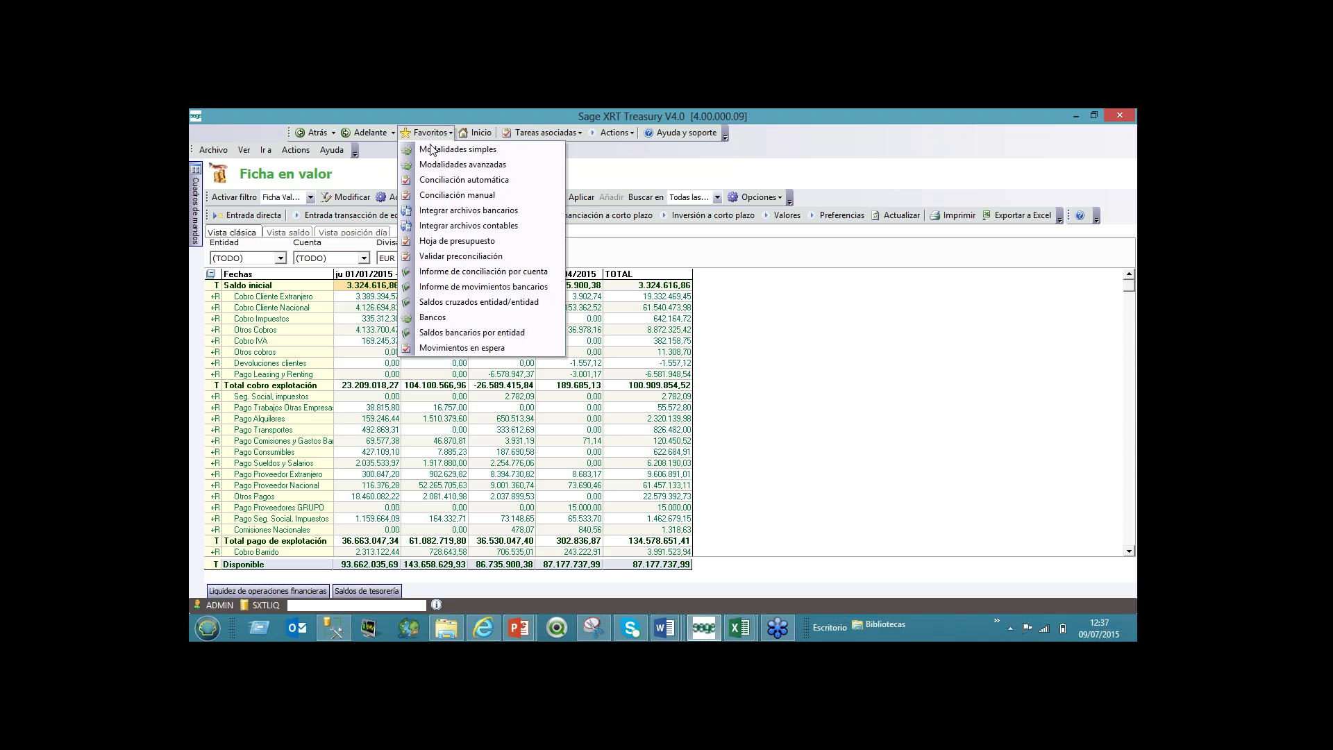
{"action": "left_click", "coordinate": [194, 226]}
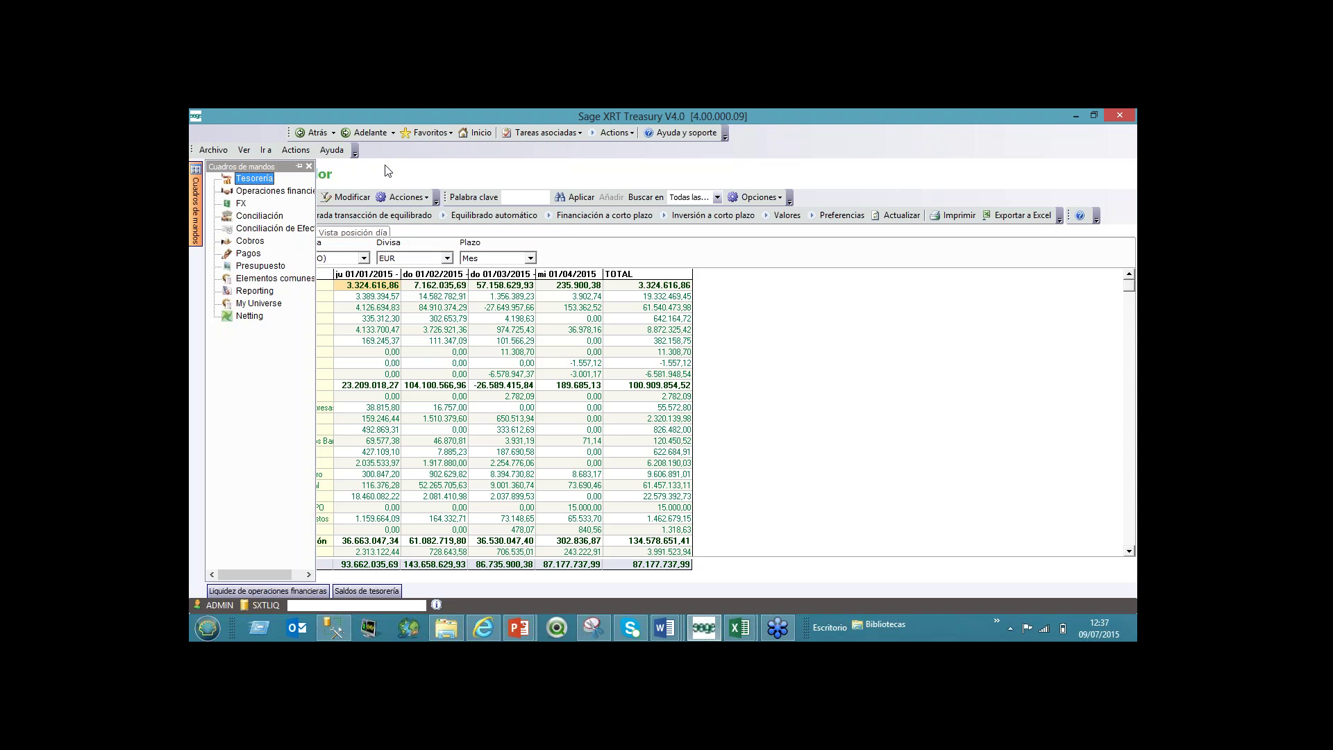
{"action": "left_click", "coordinate": [479, 133]}
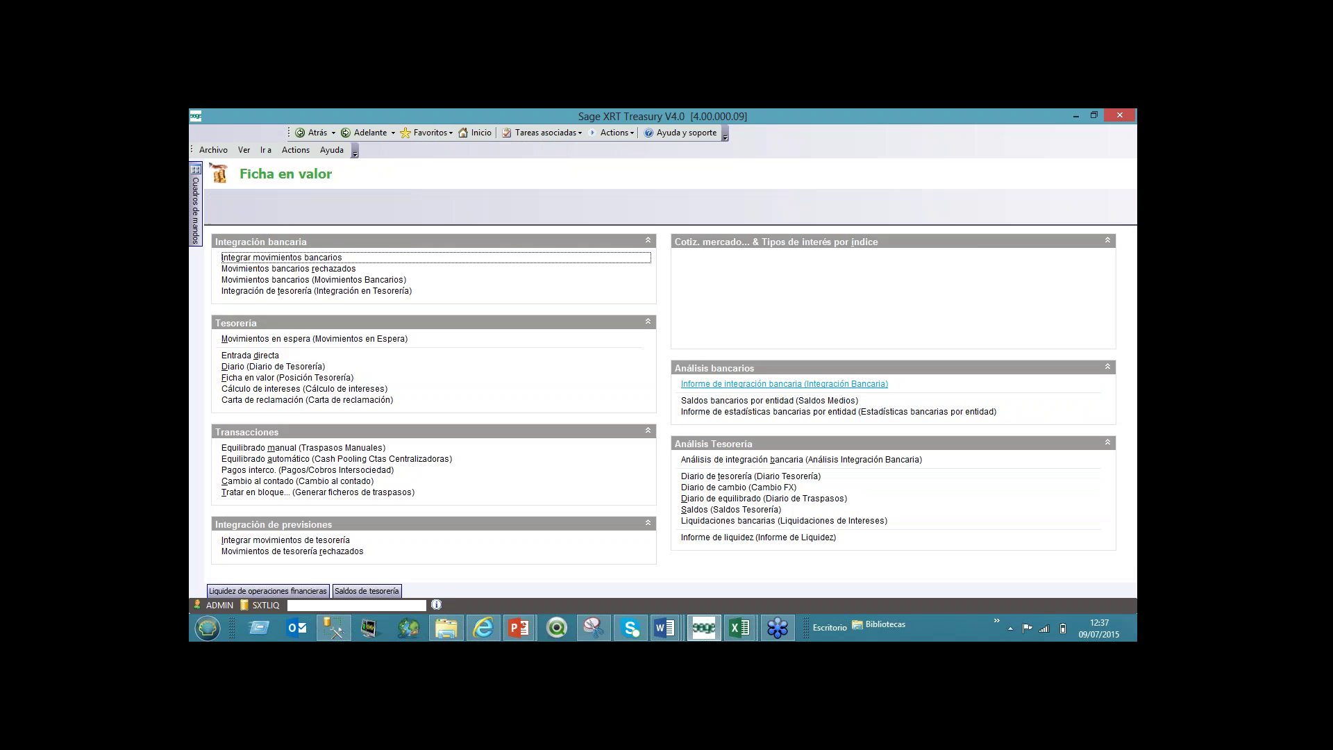
{"action": "mouse_move", "coordinate": [196, 209]}
{"action": "left_click", "coordinate": [255, 267]}
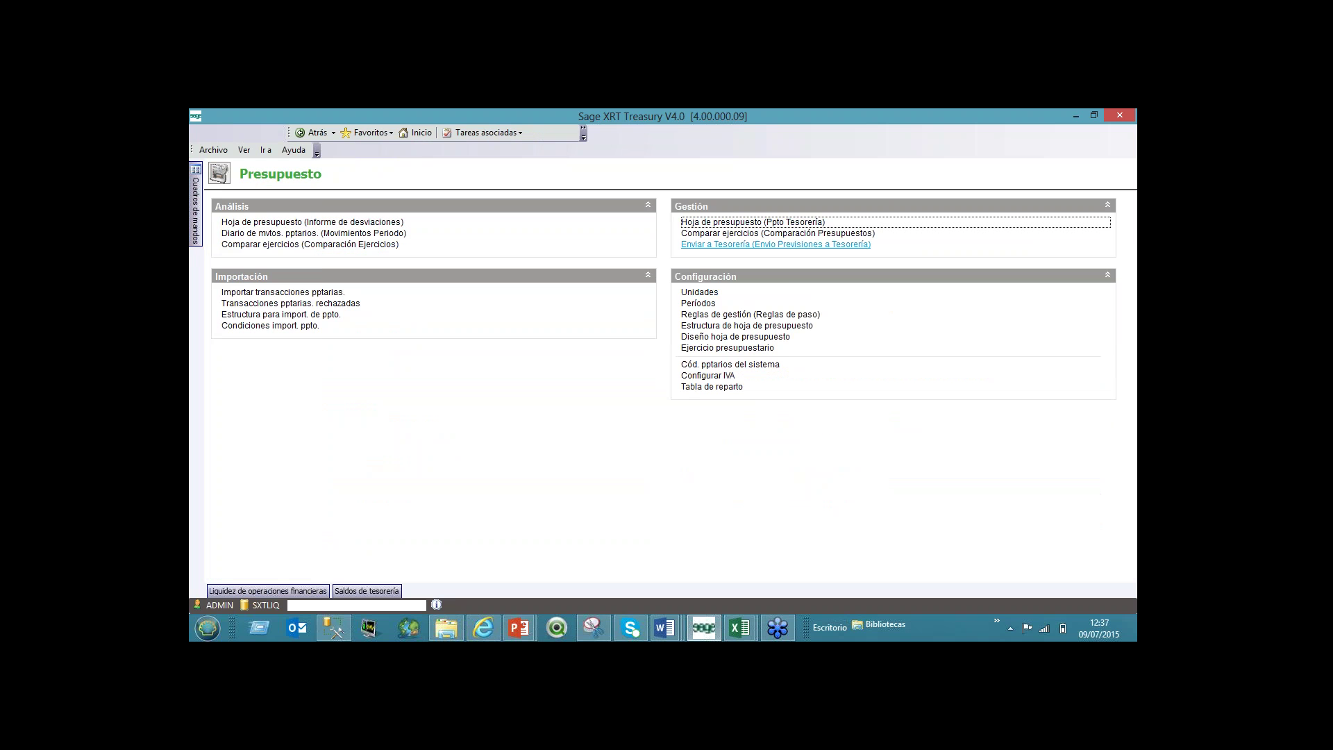
{"action": "left_click", "coordinate": [753, 222]}
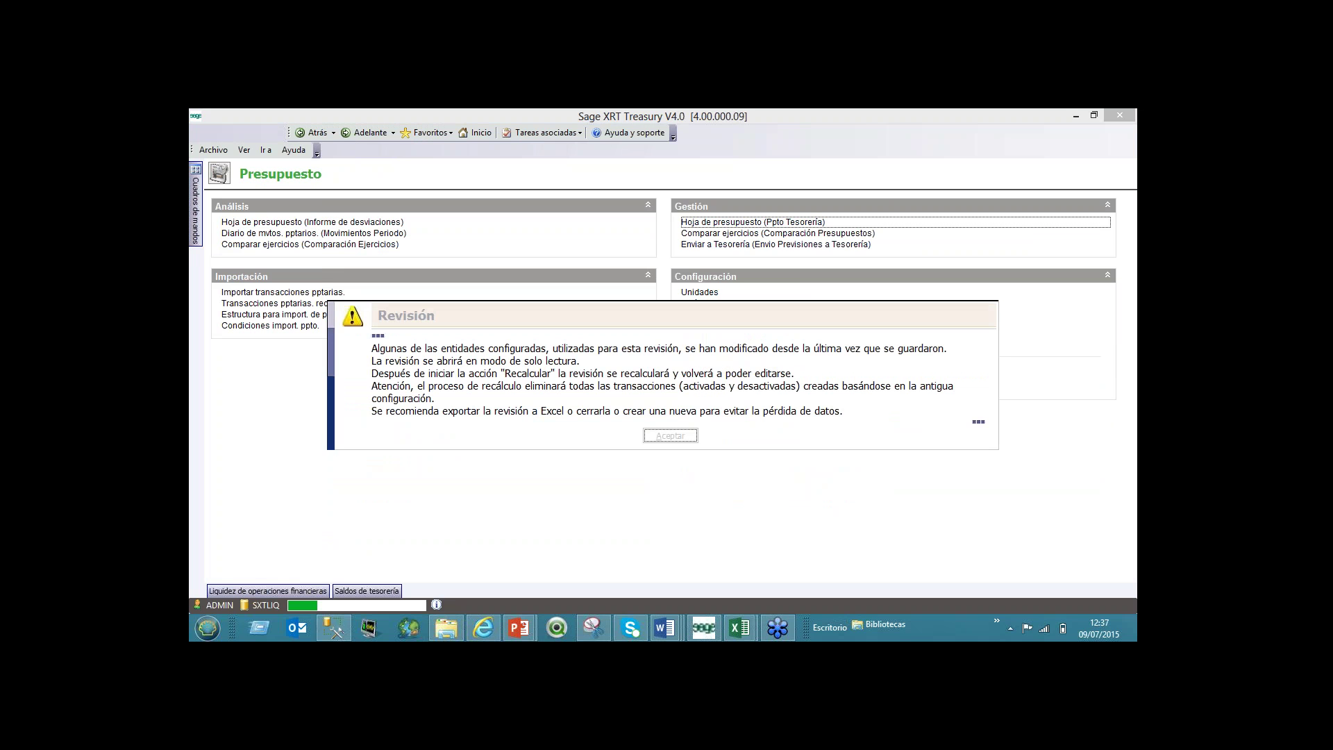
{"action": "left_click", "coordinate": [671, 436]}
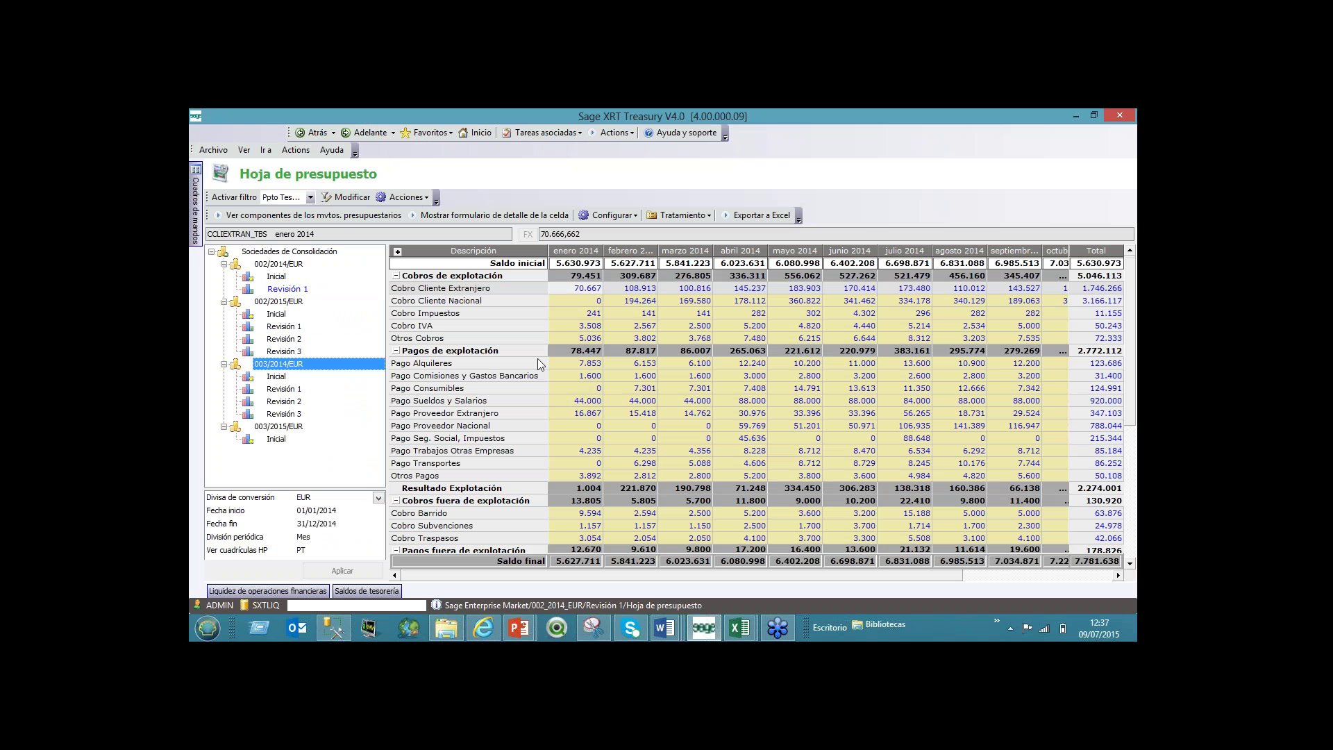
Step: Select Pago Alquileres for febrero 2014, and open Revisión 3 of 002/2015/EUR, accepting the read-only notice
{"action": "left_click", "coordinate": [639, 362]}
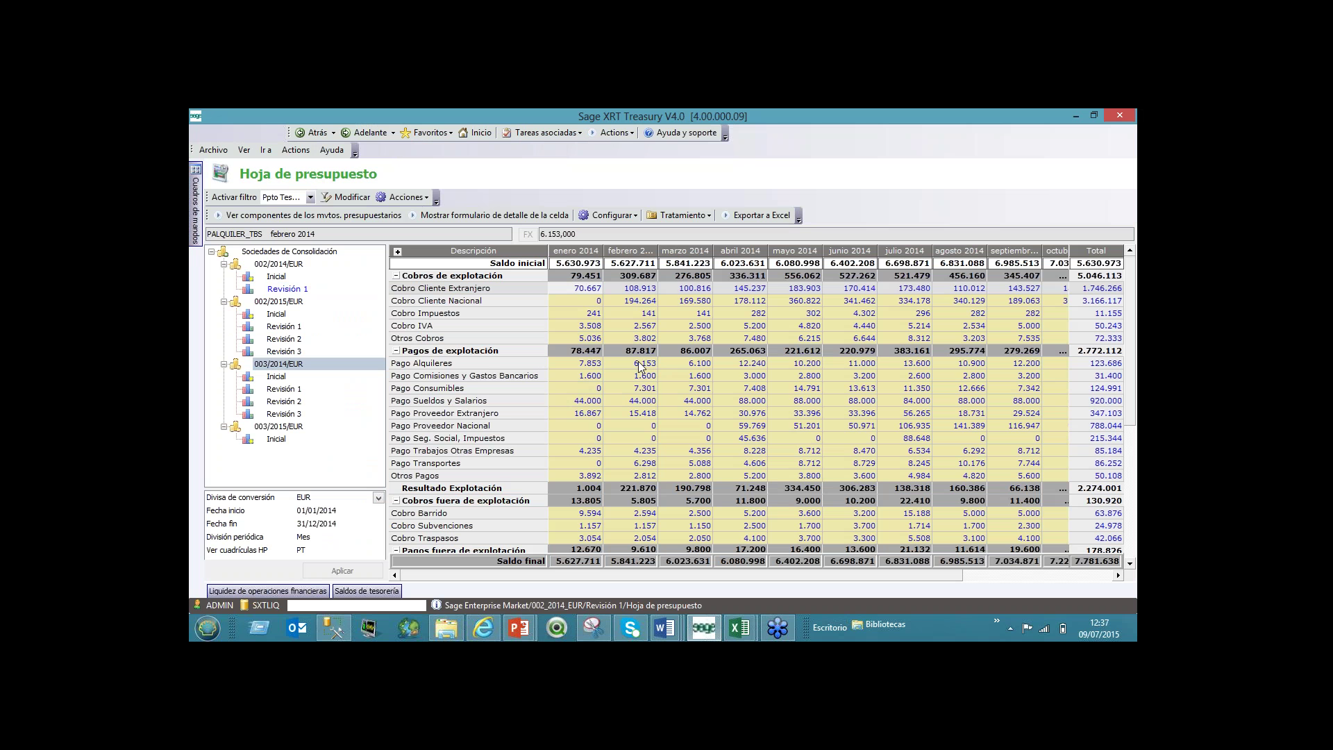
{"action": "left_click", "coordinate": [297, 351]}
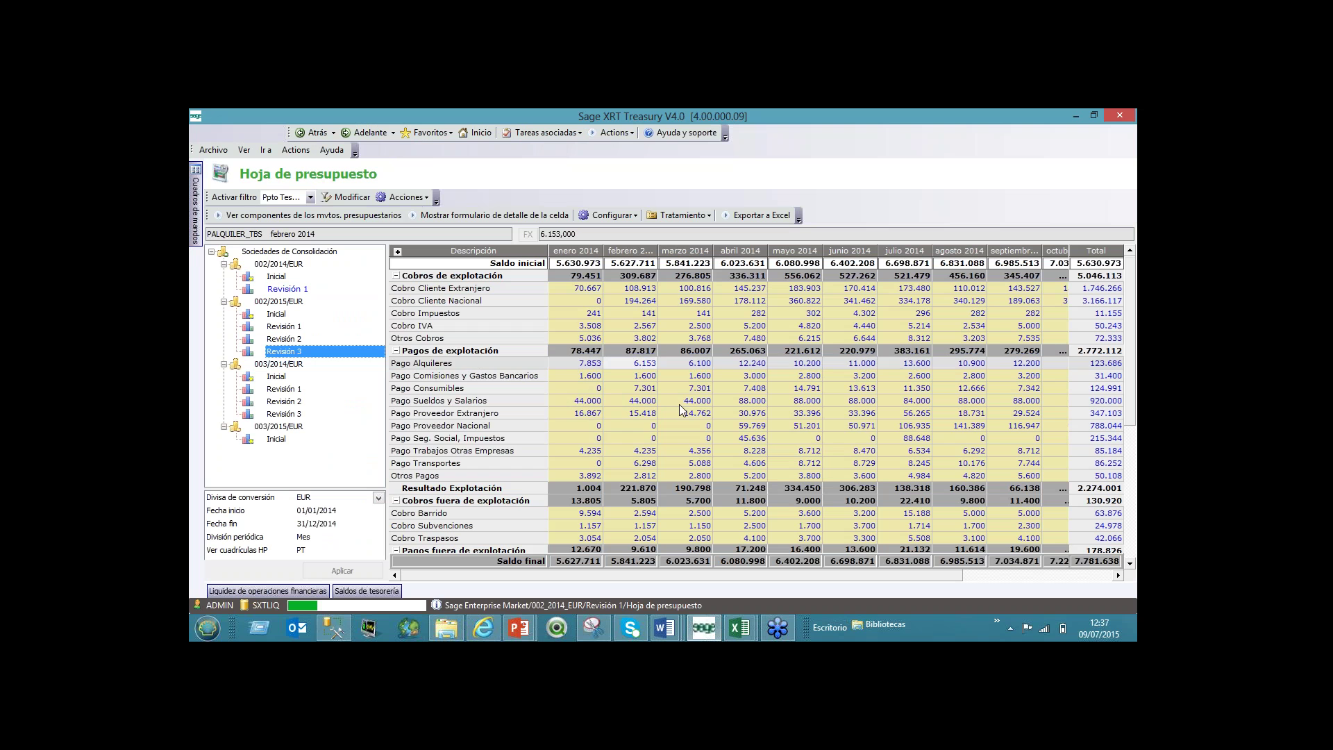
{"action": "left_click", "coordinate": [671, 430]}
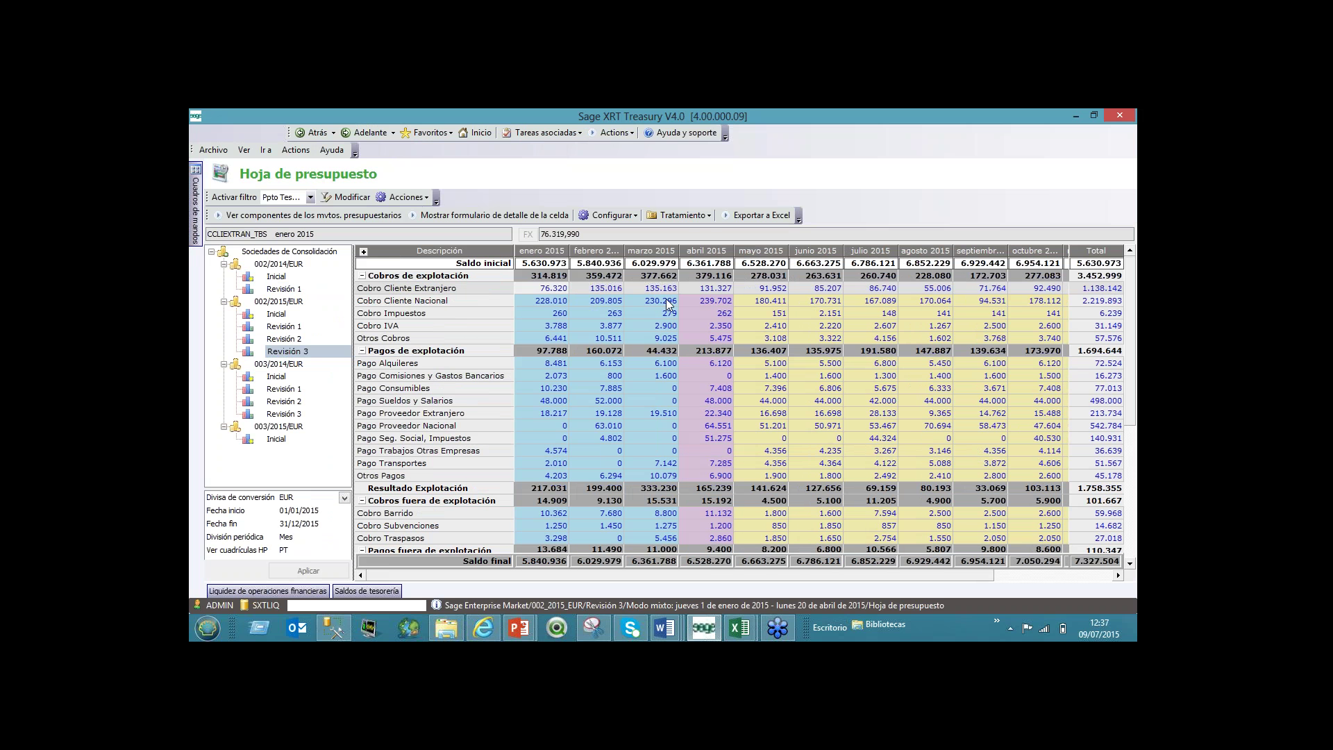
Step: Examine the Tratamiento options for Revisión 3, selecting Pago Sueldos y Salarios for marzo 2015 and Pago Comisiones y Gastos Bancarios for abril 2015
{"action": "left_click", "coordinate": [688, 216]}
{"action": "left_click", "coordinate": [622, 214]}
{"action": "left_click", "coordinate": [610, 216]}
{"action": "left_click", "coordinate": [705, 219]}
{"action": "left_click", "coordinate": [707, 219]}
{"action": "left_click", "coordinate": [643, 400]}
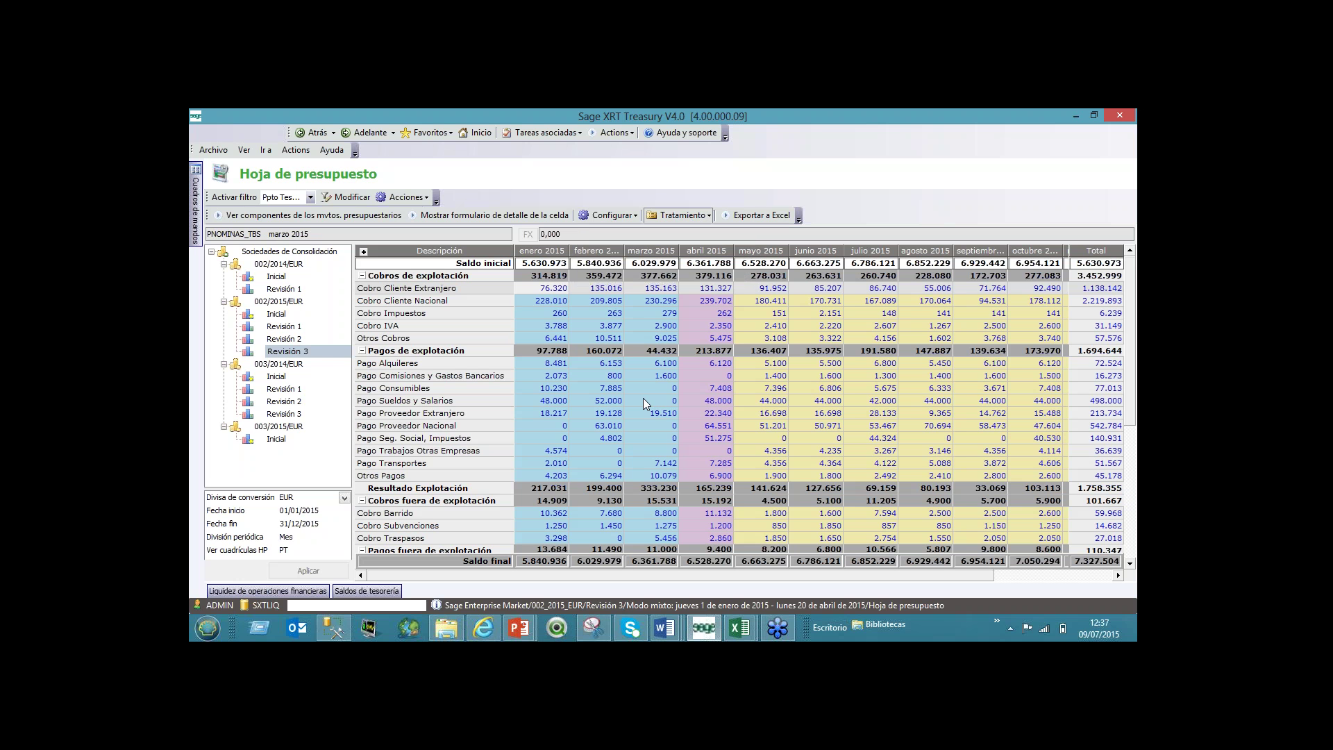
{"action": "left_click", "coordinate": [706, 216]}
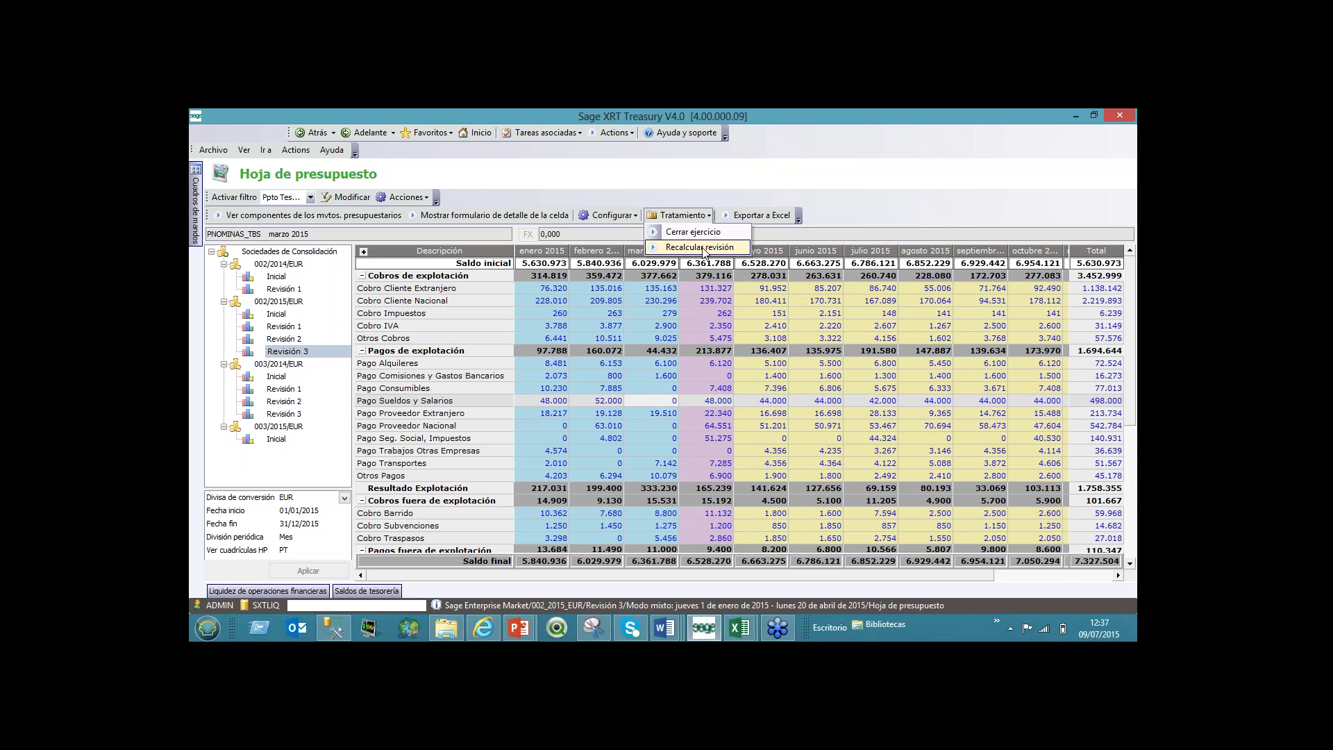
{"action": "right_click", "coordinate": [296, 353]}
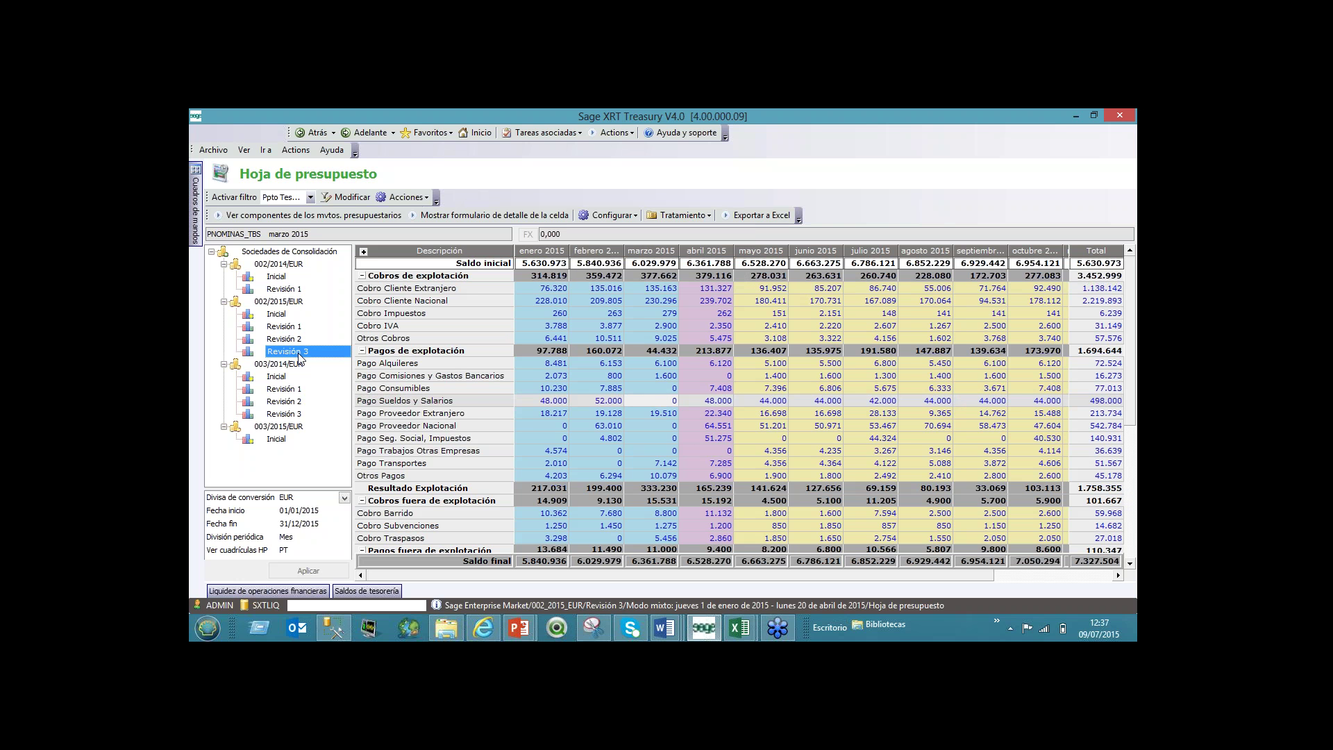
{"action": "right_click", "coordinate": [298, 352]}
{"action": "left_click", "coordinate": [702, 378]}
{"action": "left_click", "coordinate": [702, 378]}
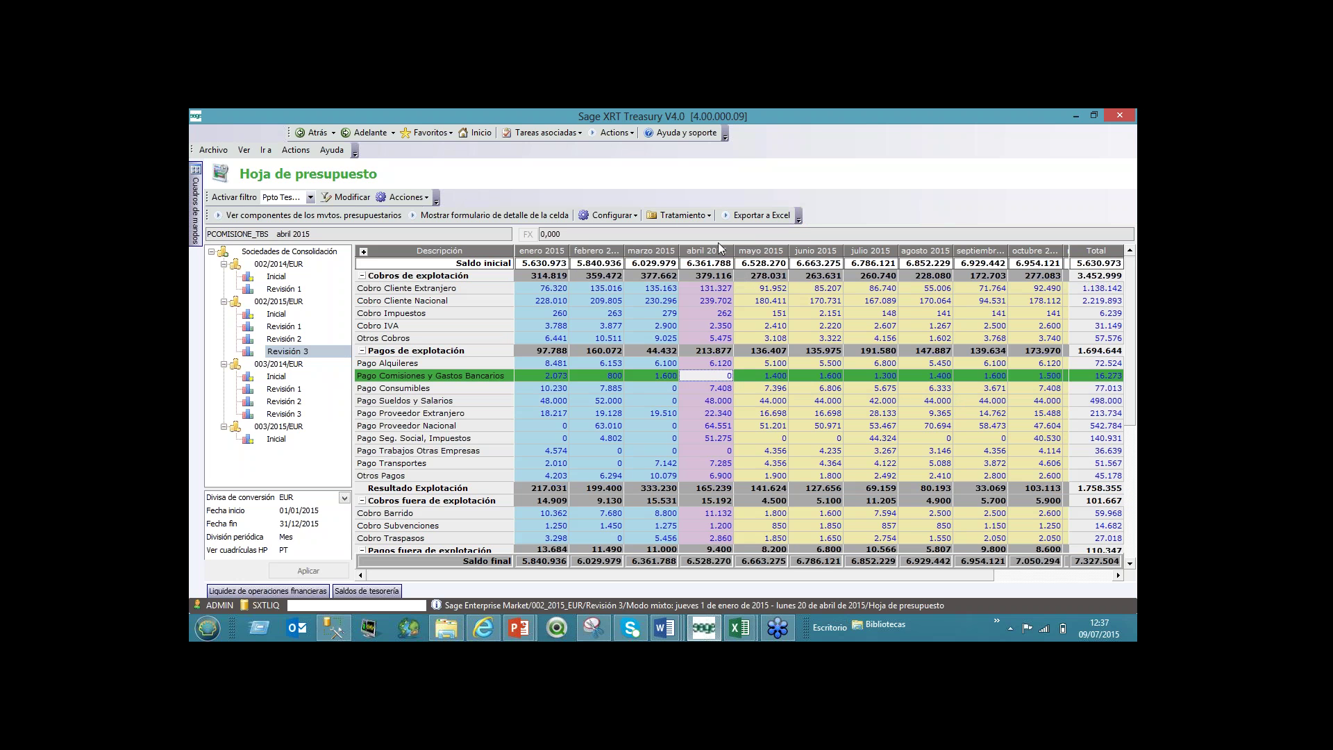
{"action": "left_click", "coordinate": [633, 216]}
{"action": "mouse_move", "coordinate": [684, 215]}
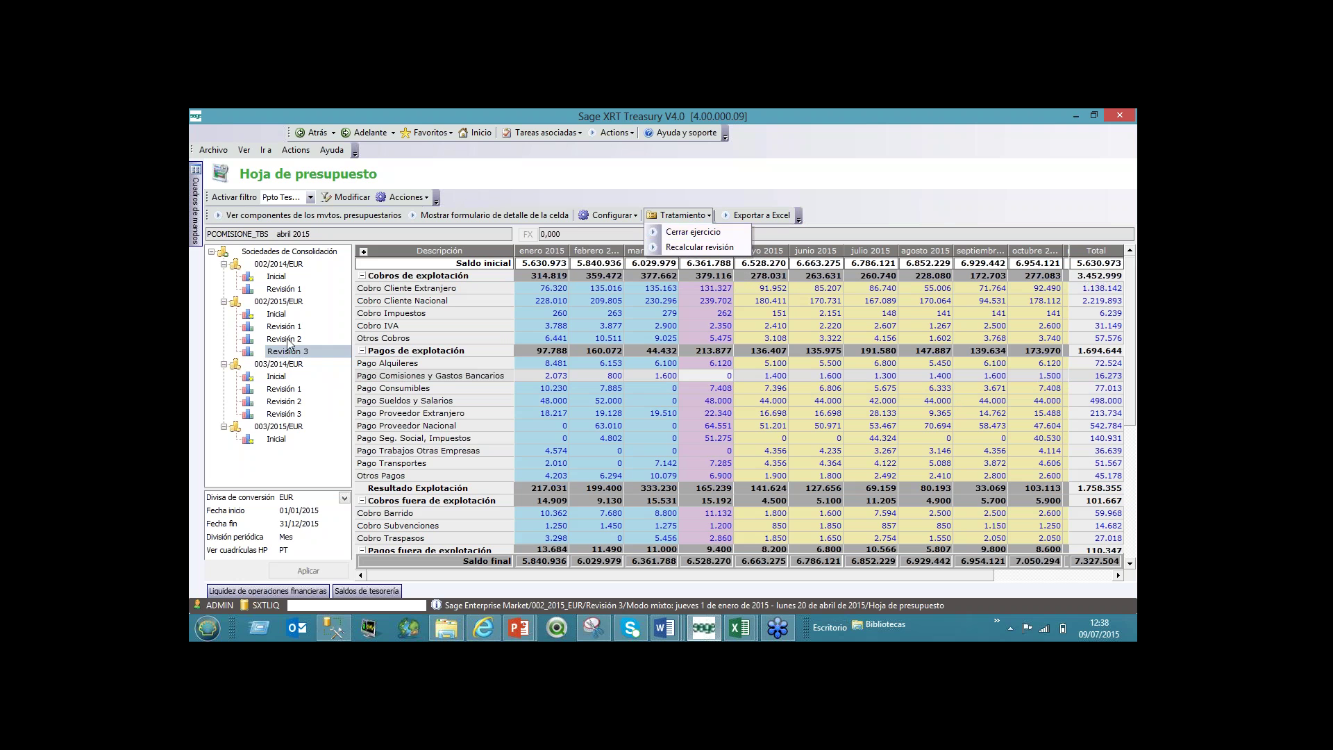
Step: View Revisión 2 of 002/2015/EUR, reopen Revisión 3 accepting the read-only notice, and check its available toolbar actions
{"action": "left_click", "coordinate": [690, 249]}
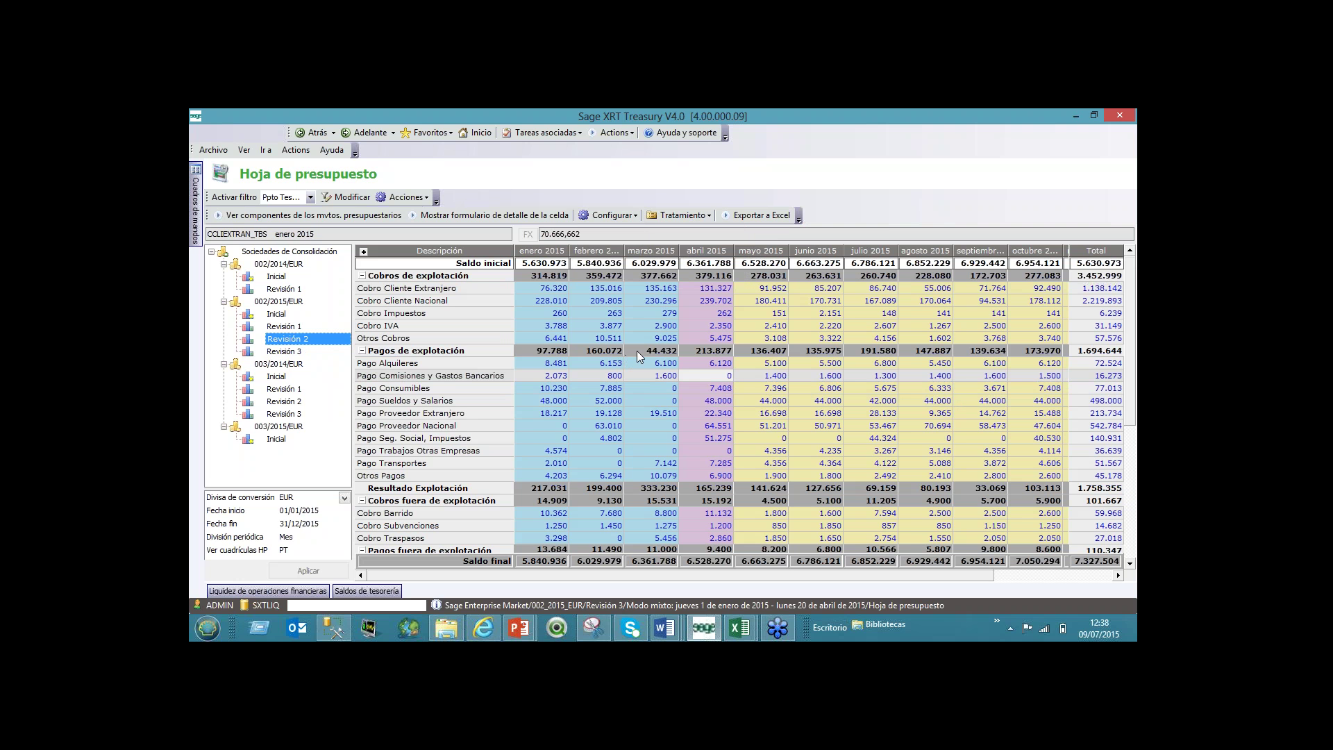
{"action": "left_click", "coordinate": [286, 352]}
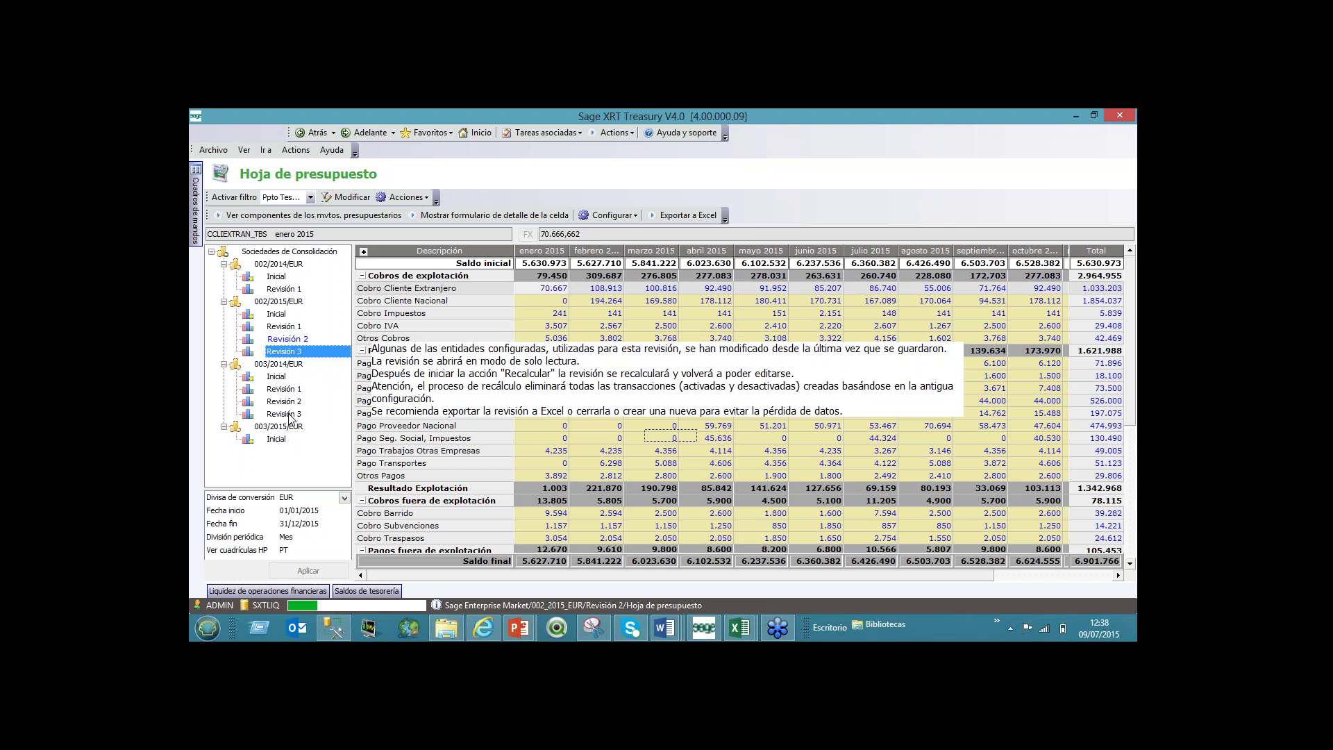
{"action": "left_click", "coordinate": [671, 438]}
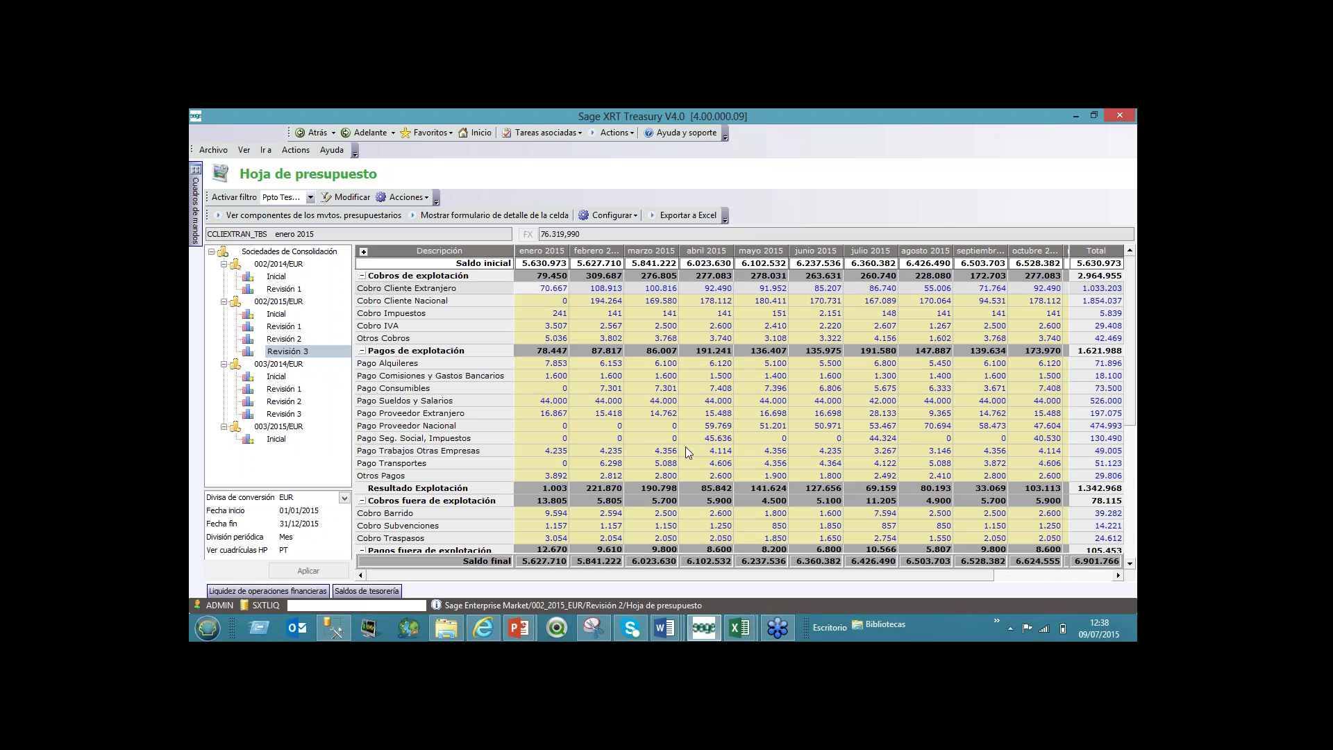
{"action": "left_click", "coordinate": [727, 352]}
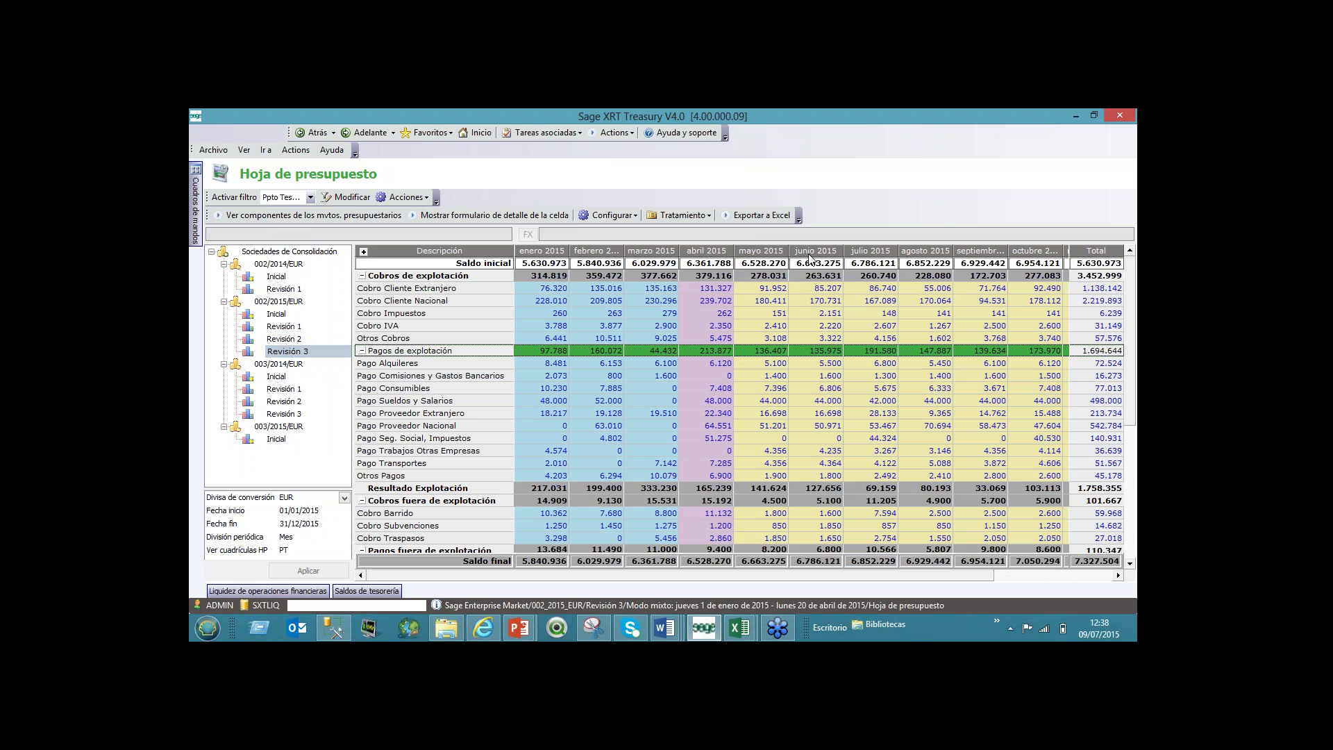
{"action": "left_click", "coordinate": [801, 219]}
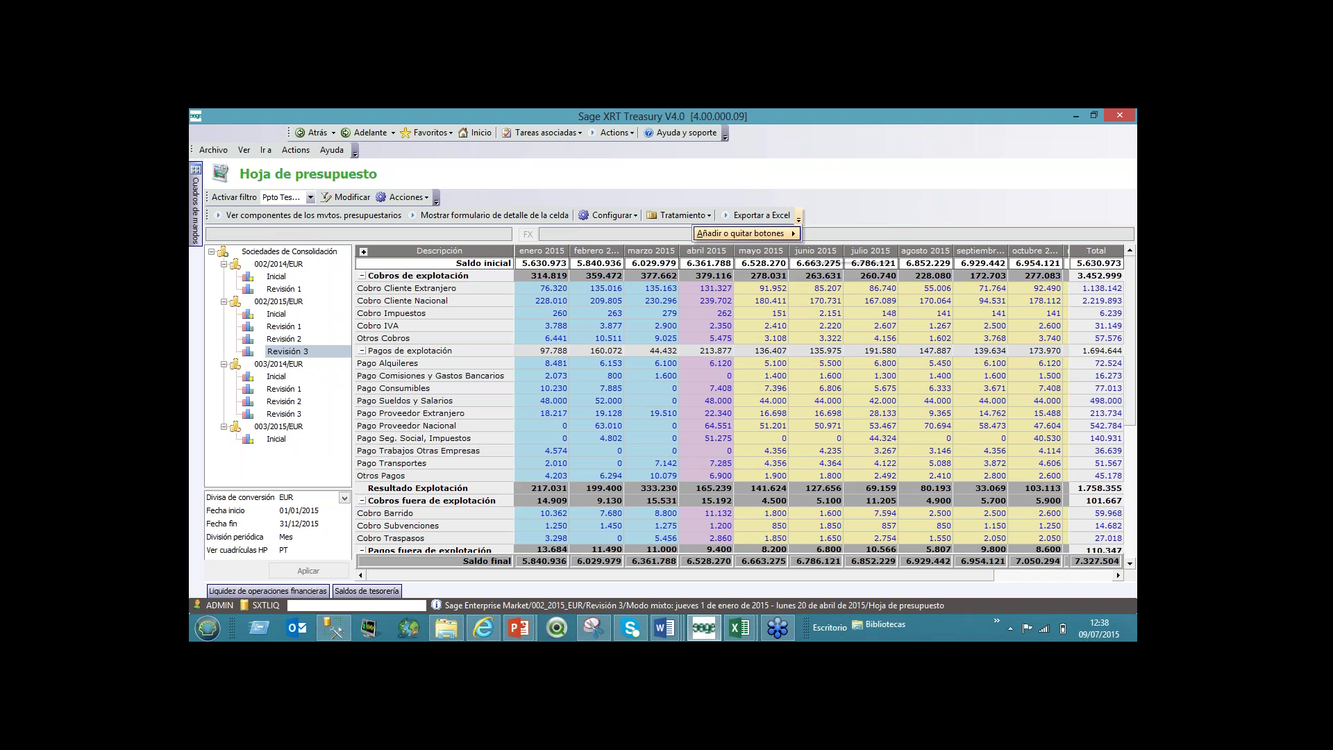
{"action": "mouse_move", "coordinate": [795, 236]}
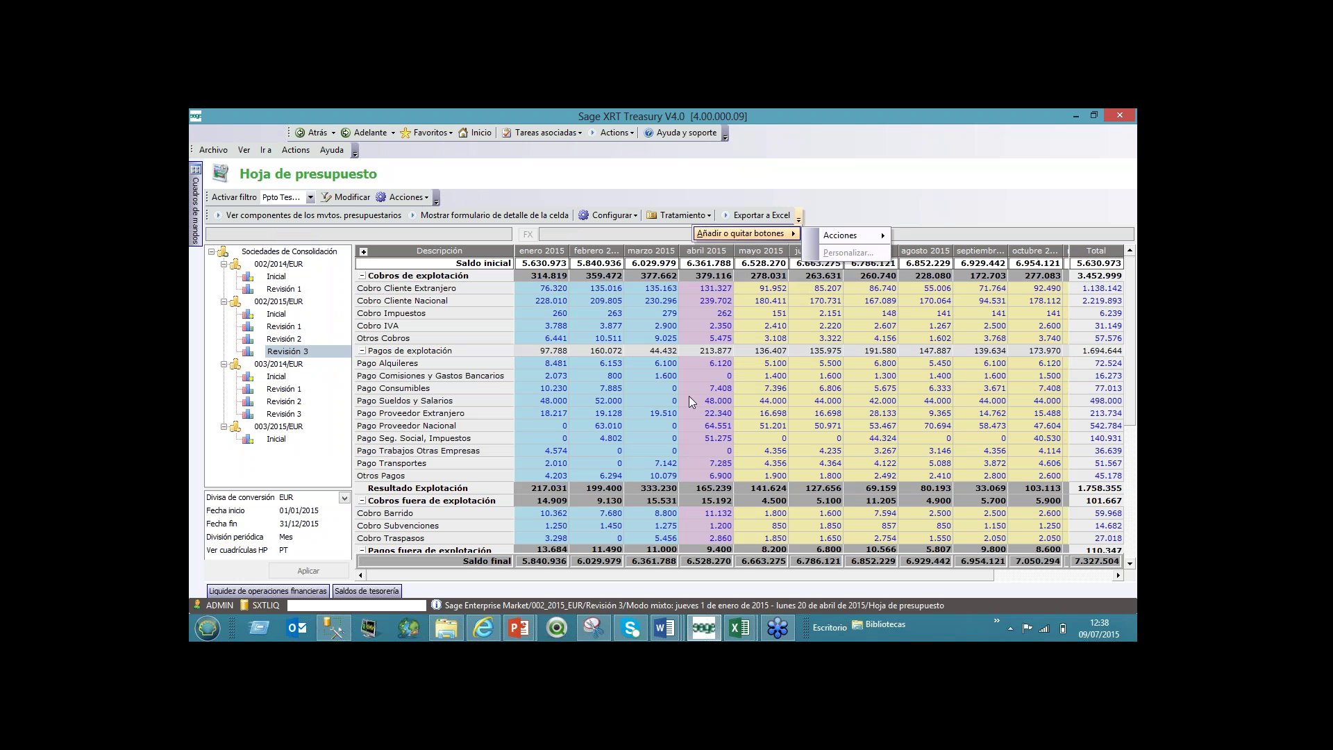
Step: Open Revisión 2 of 003/2014/EUR and select Cobro IVA for febrero 2014
{"action": "left_click", "coordinate": [293, 413]}
{"action": "left_click", "coordinate": [290, 403]}
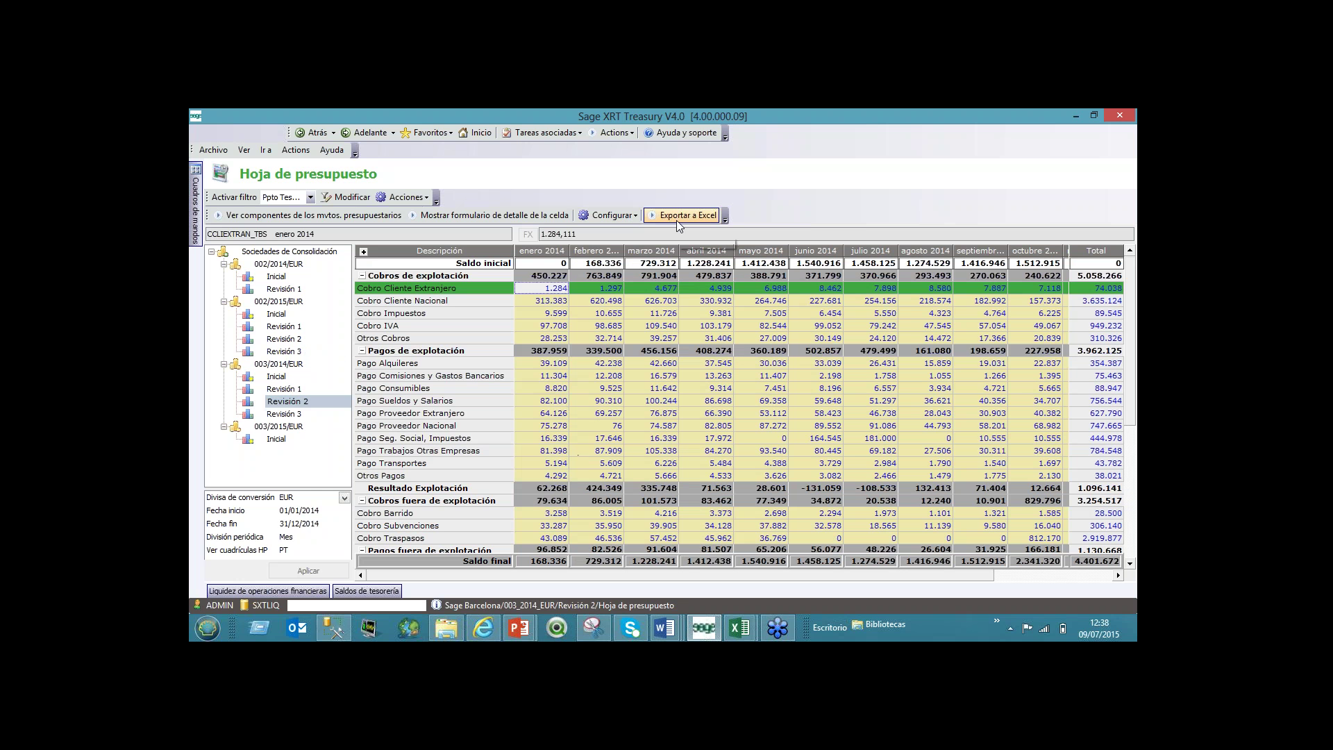
{"action": "mouse_move", "coordinate": [613, 331]}
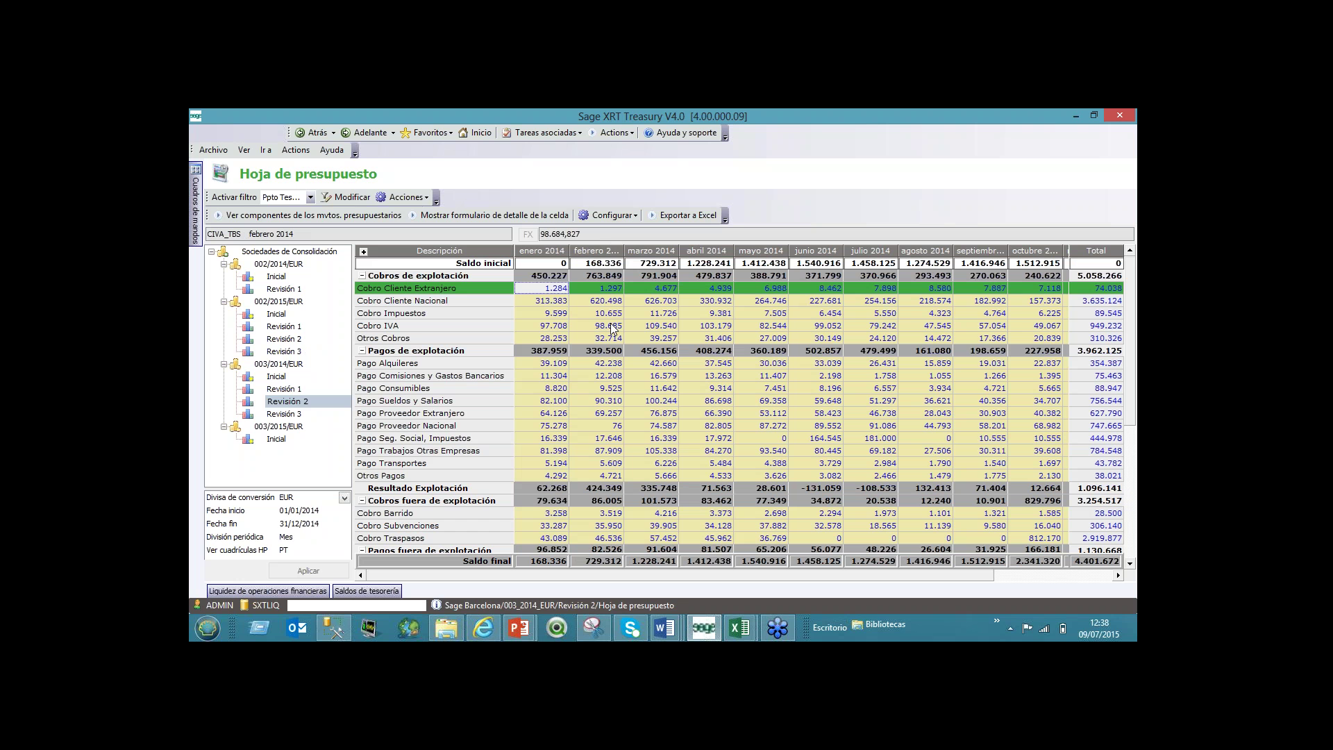
{"action": "right_click", "coordinate": [613, 326]}
Step: Open Revisión 3 of 003/2014/EUR, accepting the read-only notice, and recalculate it to examine its Tratamiento options
{"action": "left_click", "coordinate": [289, 415]}
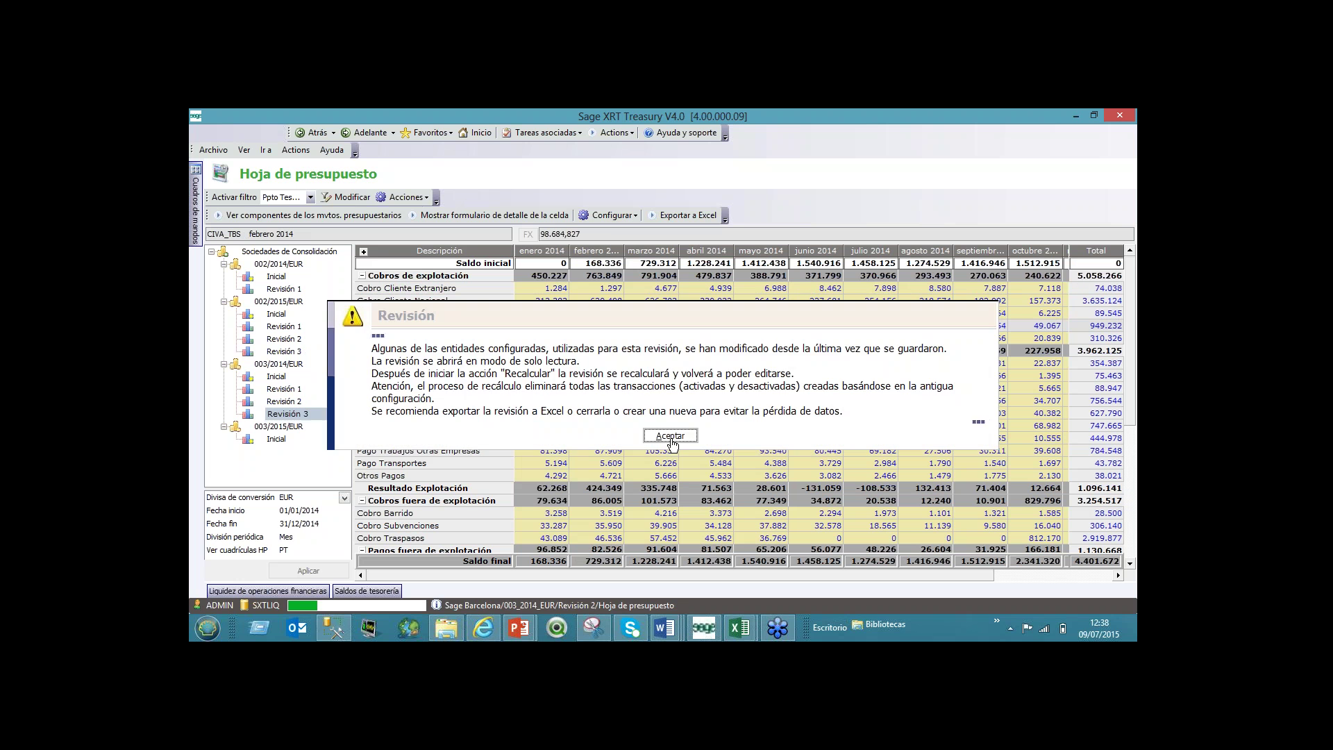
{"action": "left_click", "coordinate": [671, 436]}
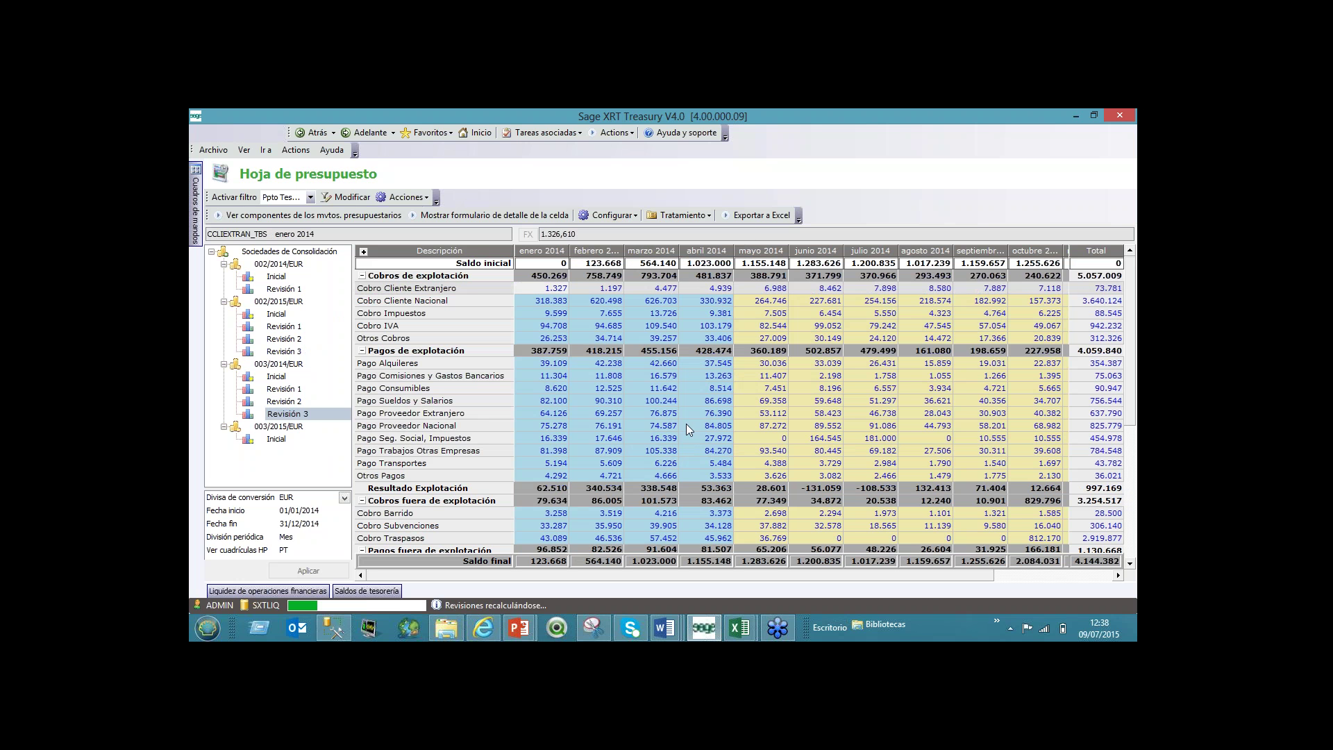
{"action": "left_click", "coordinate": [677, 219]}
{"action": "left_click", "coordinate": [842, 215]}
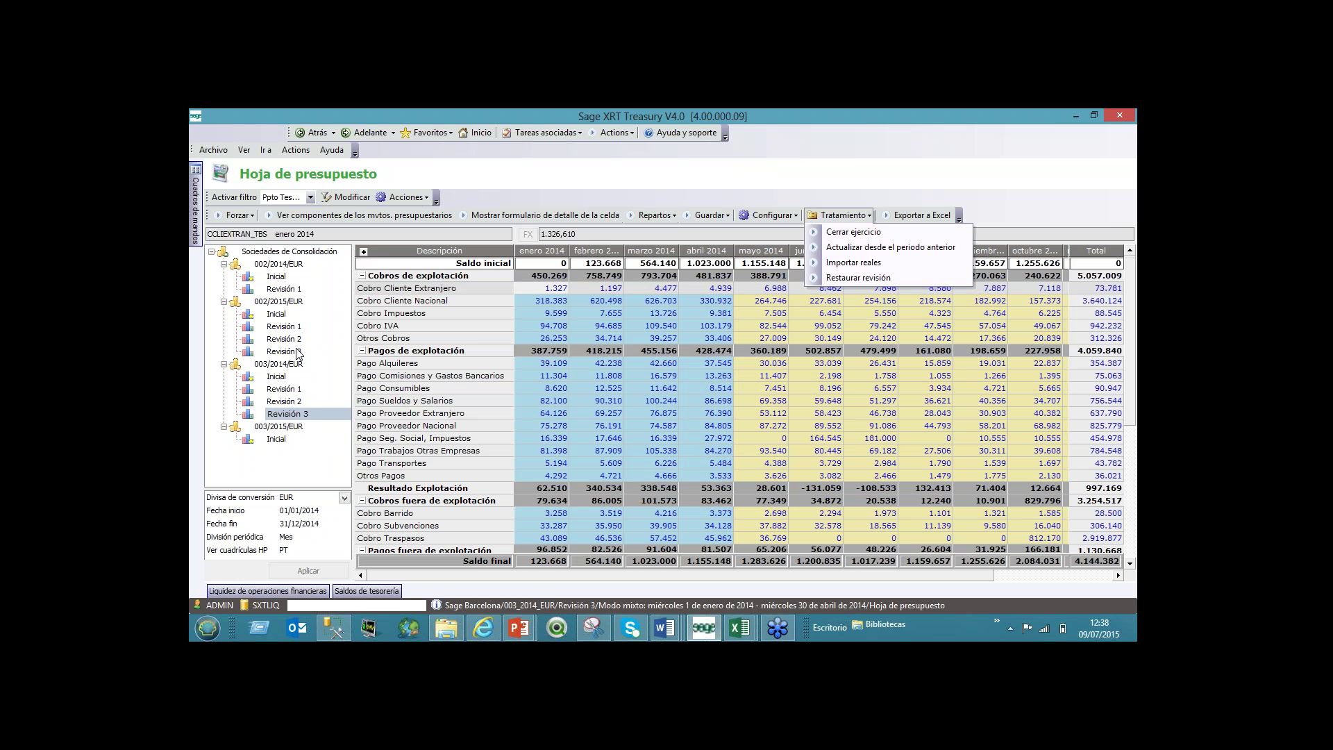
Step: Reopen Revisión 3 of 002/2015/EUR, accepting the read-only notice, and recalculate it to show its Tratamiento options
{"action": "left_click", "coordinate": [289, 339]}
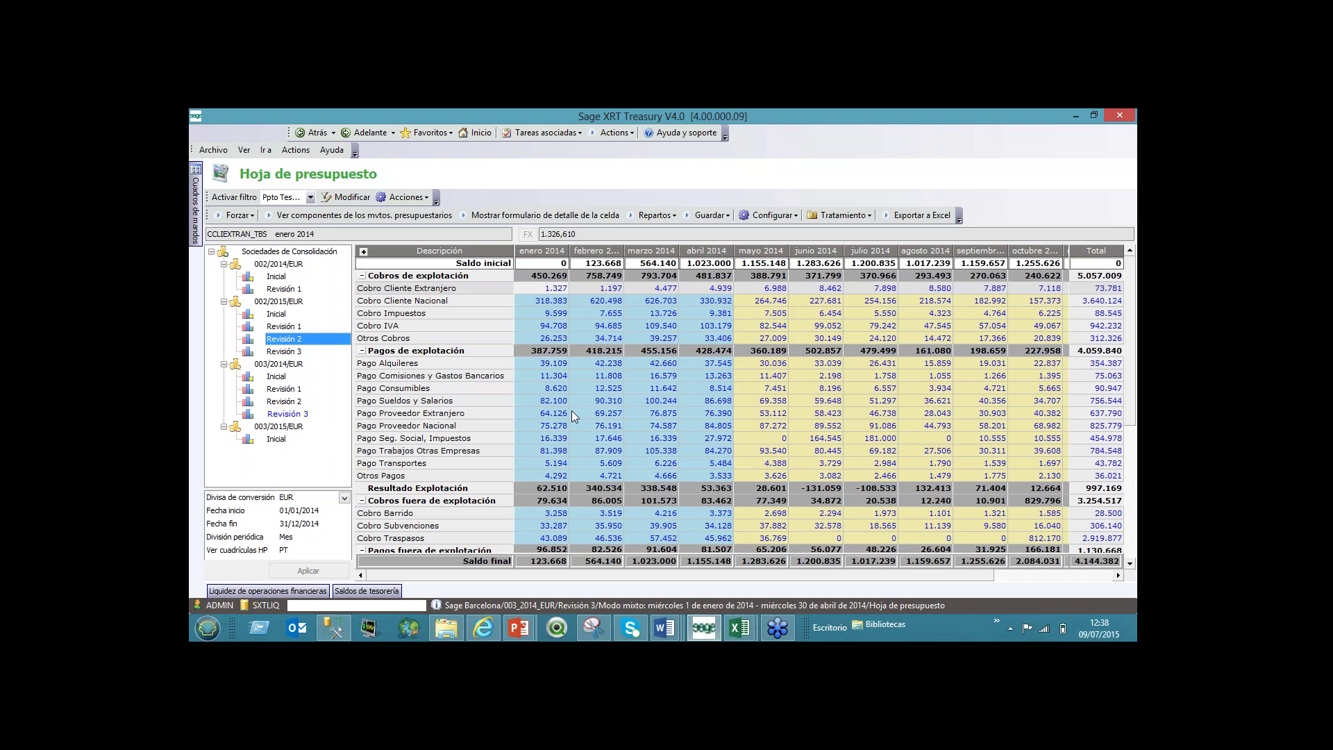
{"action": "left_click", "coordinate": [290, 352]}
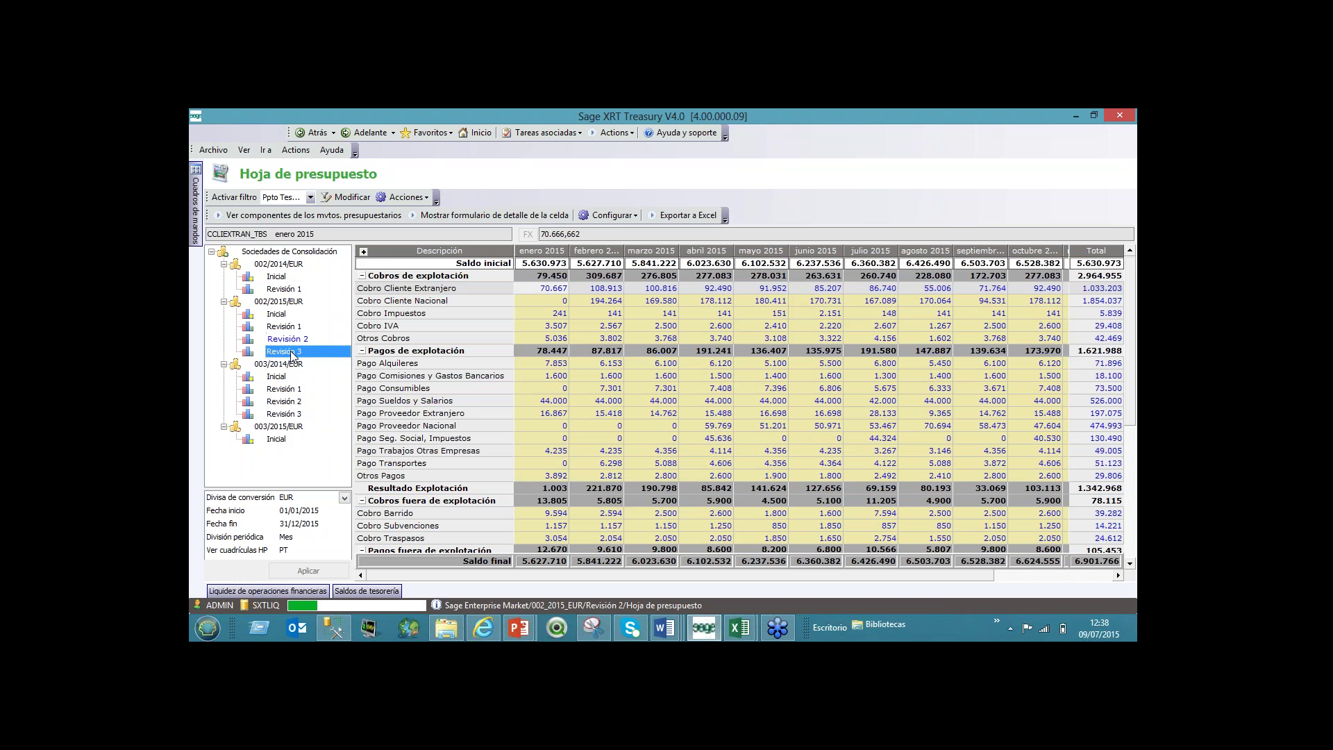
{"action": "left_click", "coordinate": [681, 438]}
{"action": "left_click", "coordinate": [677, 217]}
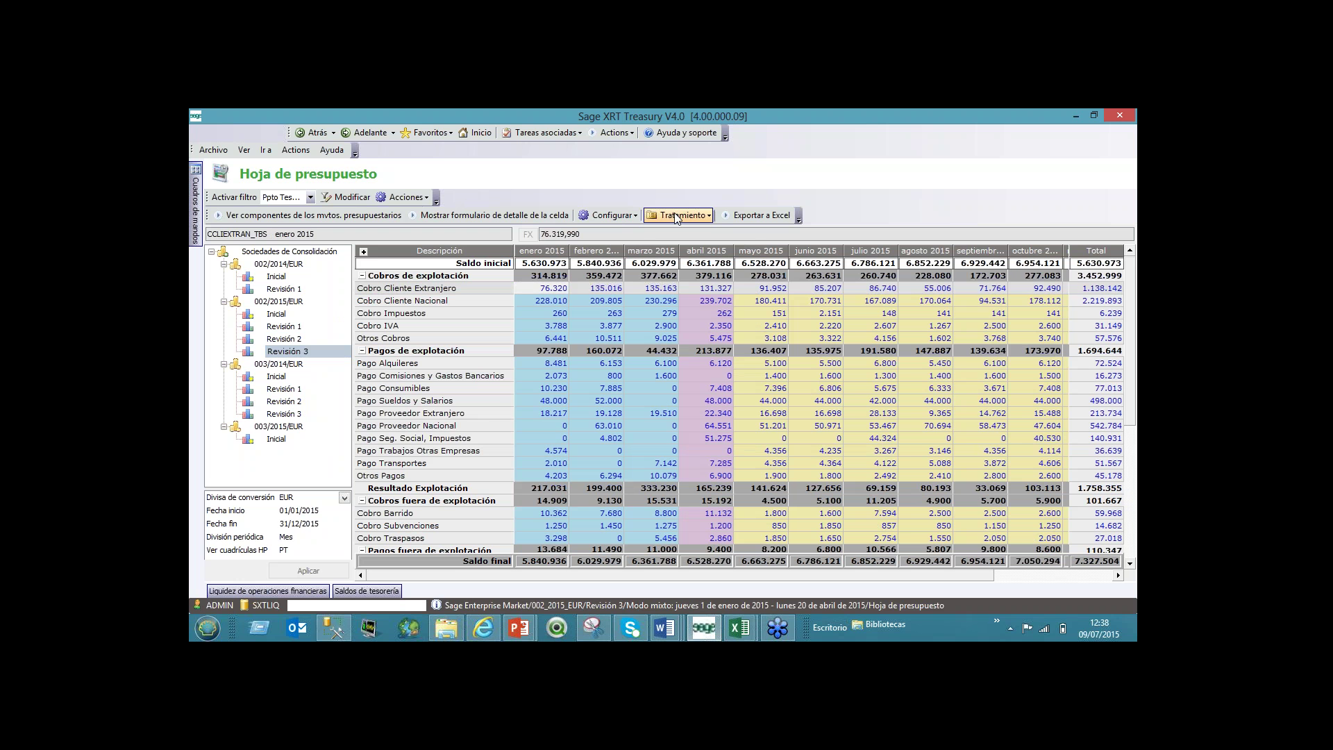
{"action": "left_click", "coordinate": [684, 250]}
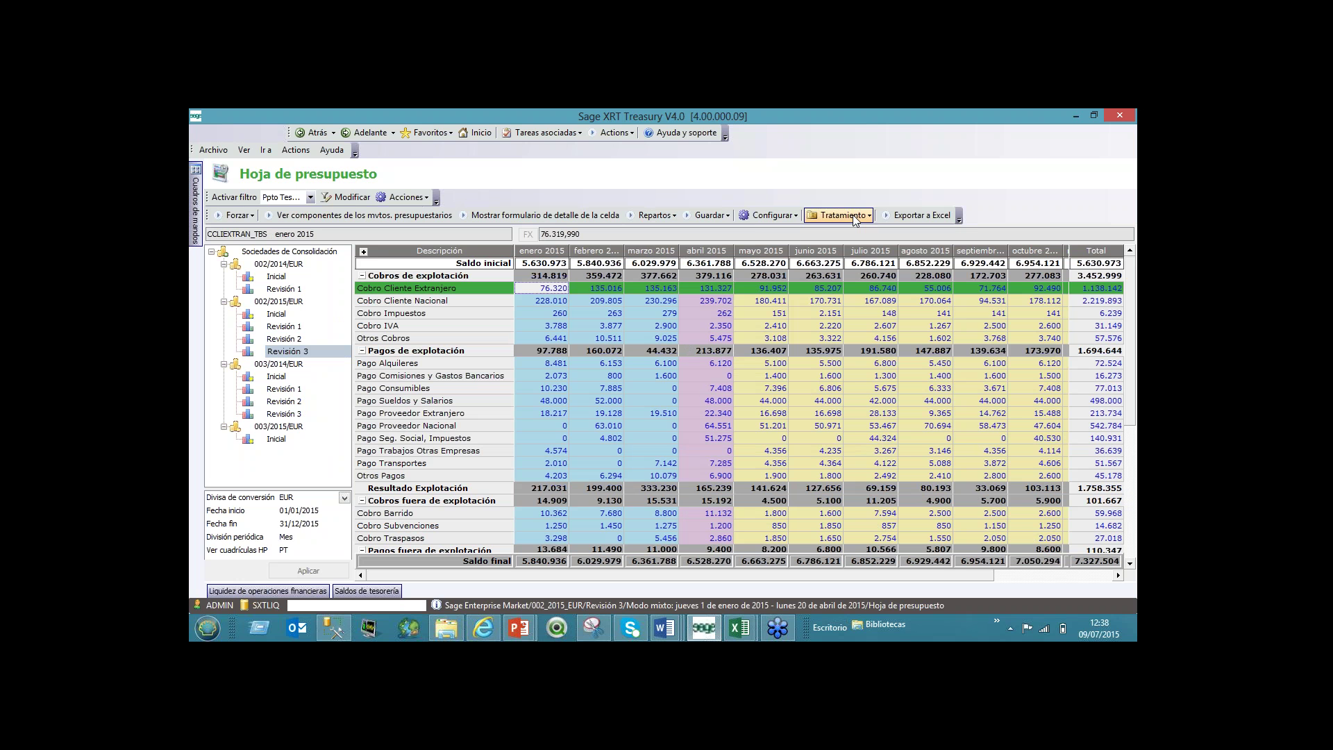
{"action": "left_click", "coordinate": [858, 215]}
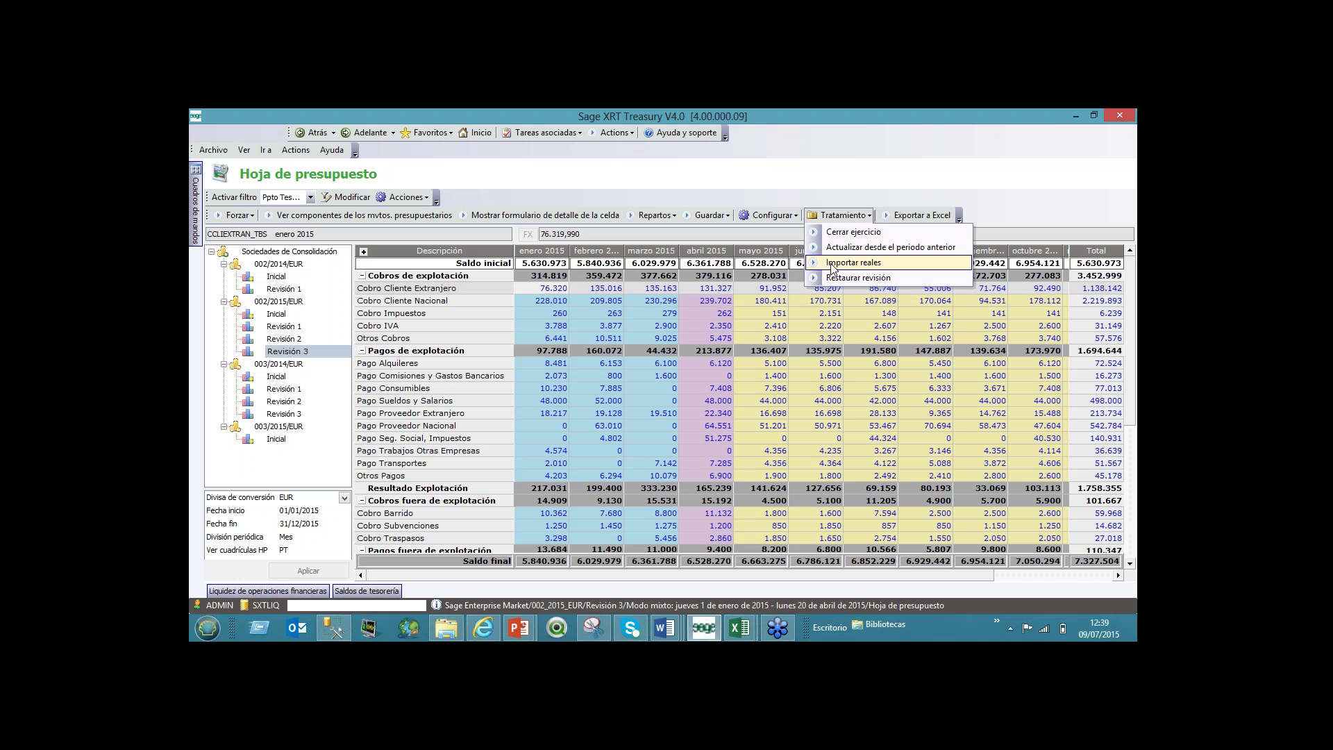
Step: Start Importar reales for Revisión 3 of 002/2015/EUR, confirm replacing earlier updated data, and enter 15 in the actuals end date
{"action": "left_click", "coordinate": [834, 267]}
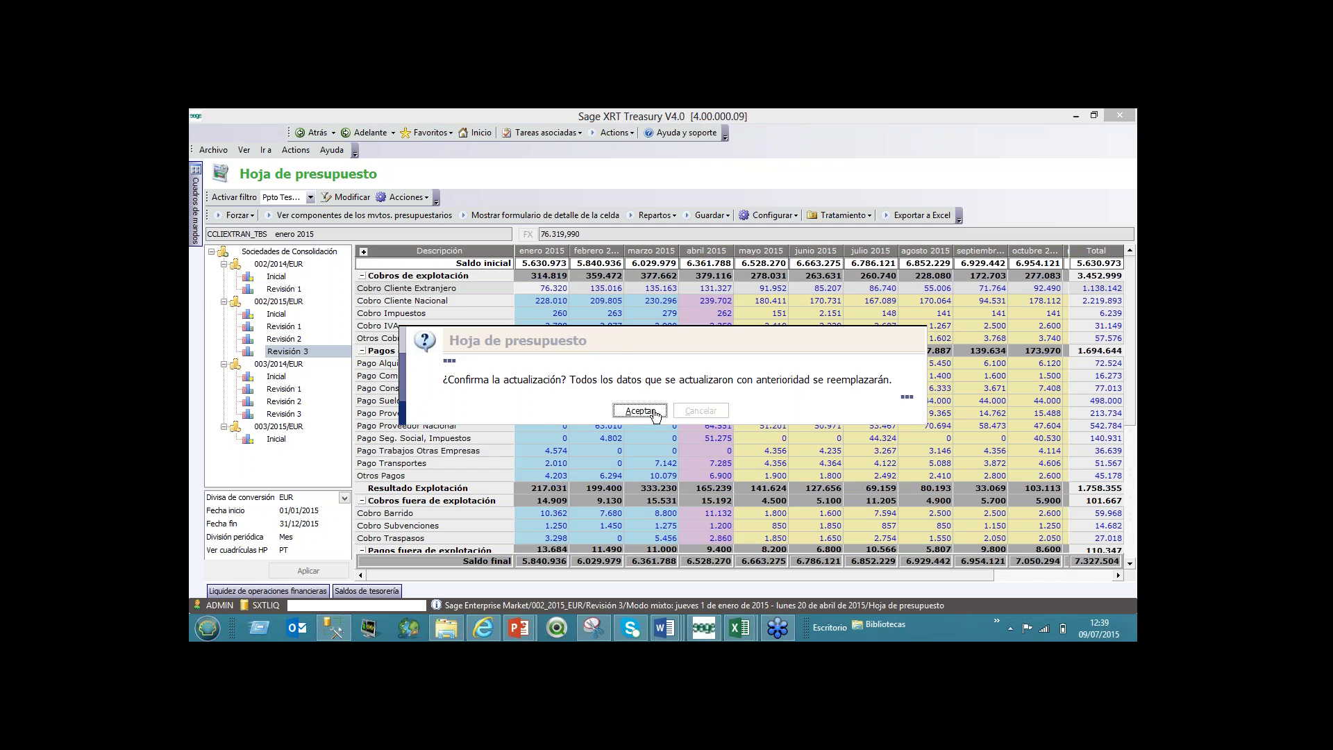
{"action": "left_click", "coordinate": [637, 411]}
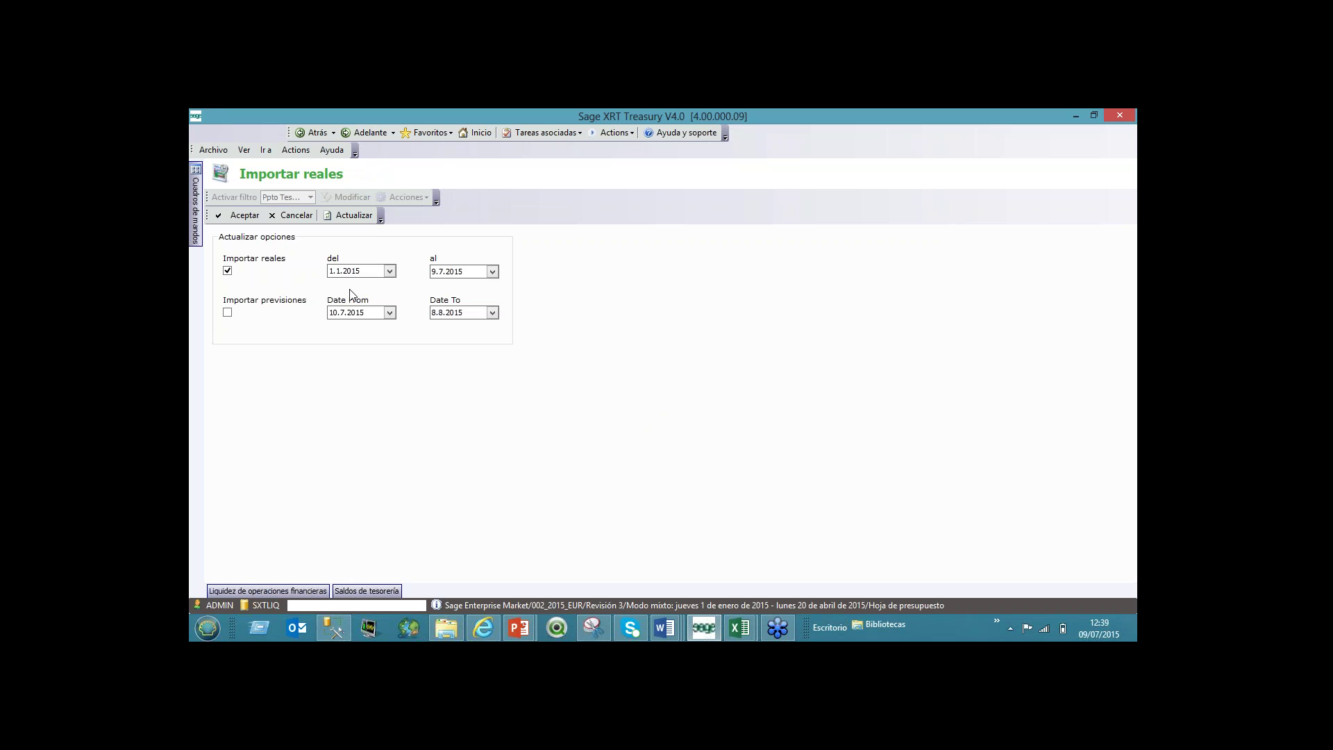
{"action": "double_click", "coordinate": [481, 270]}
{"action": "key", "text": "Left"}
{"action": "key", "text": "Left"}
{"action": "type", "text": "15"}
{"action": "key", "text": "Right"}
Step: Include Importar previsiones, enter 15 in its start date and 20 in its end date, and run the import
{"action": "left_click", "coordinate": [238, 315]}
{"action": "key", "text": "Tab"}
{"action": "type", "text": "15"}
{"action": "left_click", "coordinate": [438, 311]}
{"action": "type", "text": "20"}
{"action": "key", "text": "Right"}
{"action": "left_click", "coordinate": [243, 216]}
{"action": "left_click", "coordinate": [670, 410]}
{"action": "left_click", "coordinate": [359, 313]}
{"action": "left_click", "coordinate": [239, 215]}
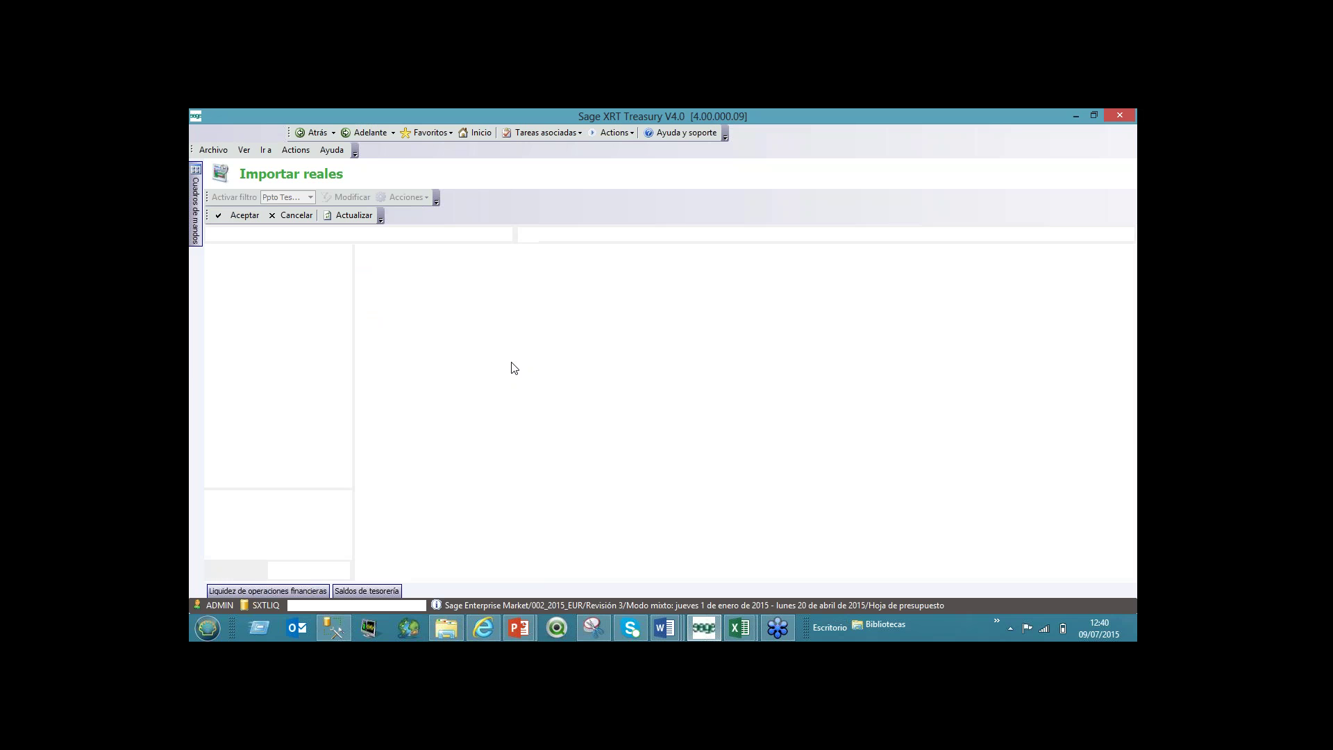
Step: Examine the cell detail forms of Cobro Cliente Nacional for abril 2015 and marzo 2015, cancelling each one
{"action": "left_click", "coordinate": [683, 362]}
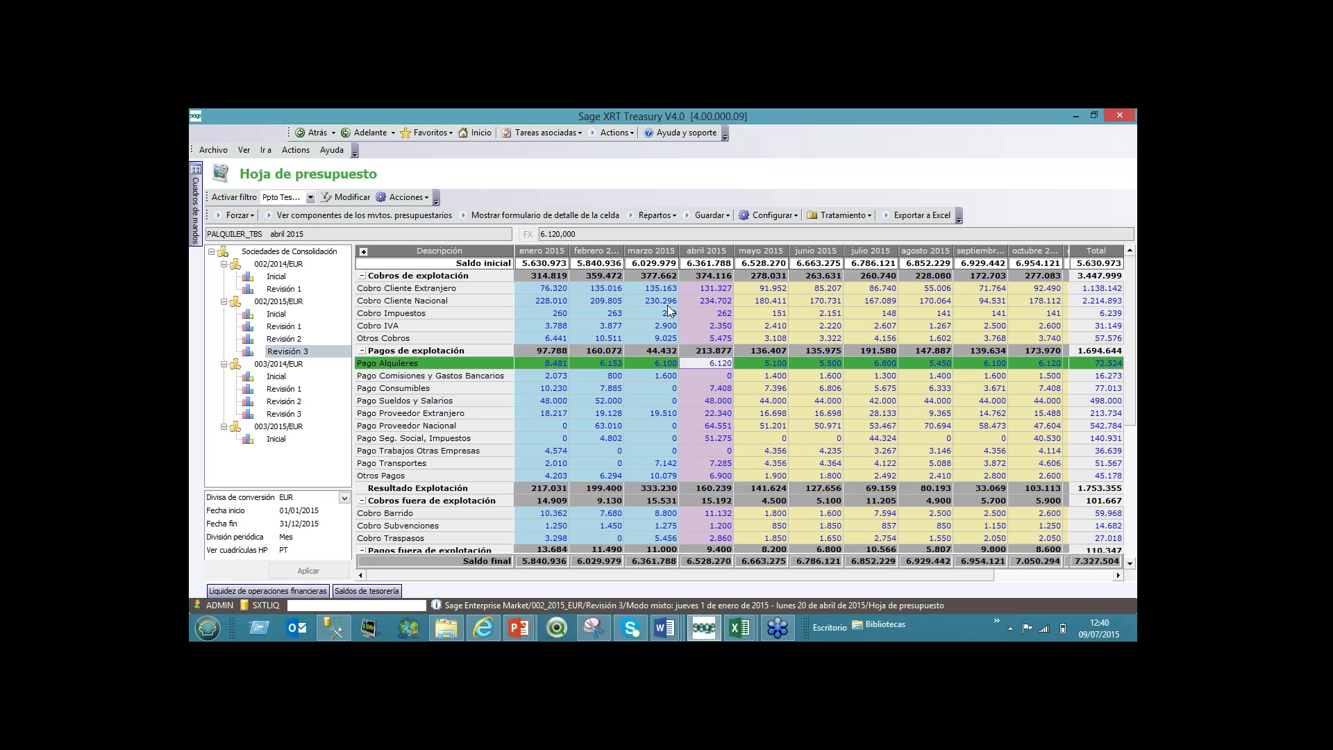
{"action": "left_click", "coordinate": [704, 303]}
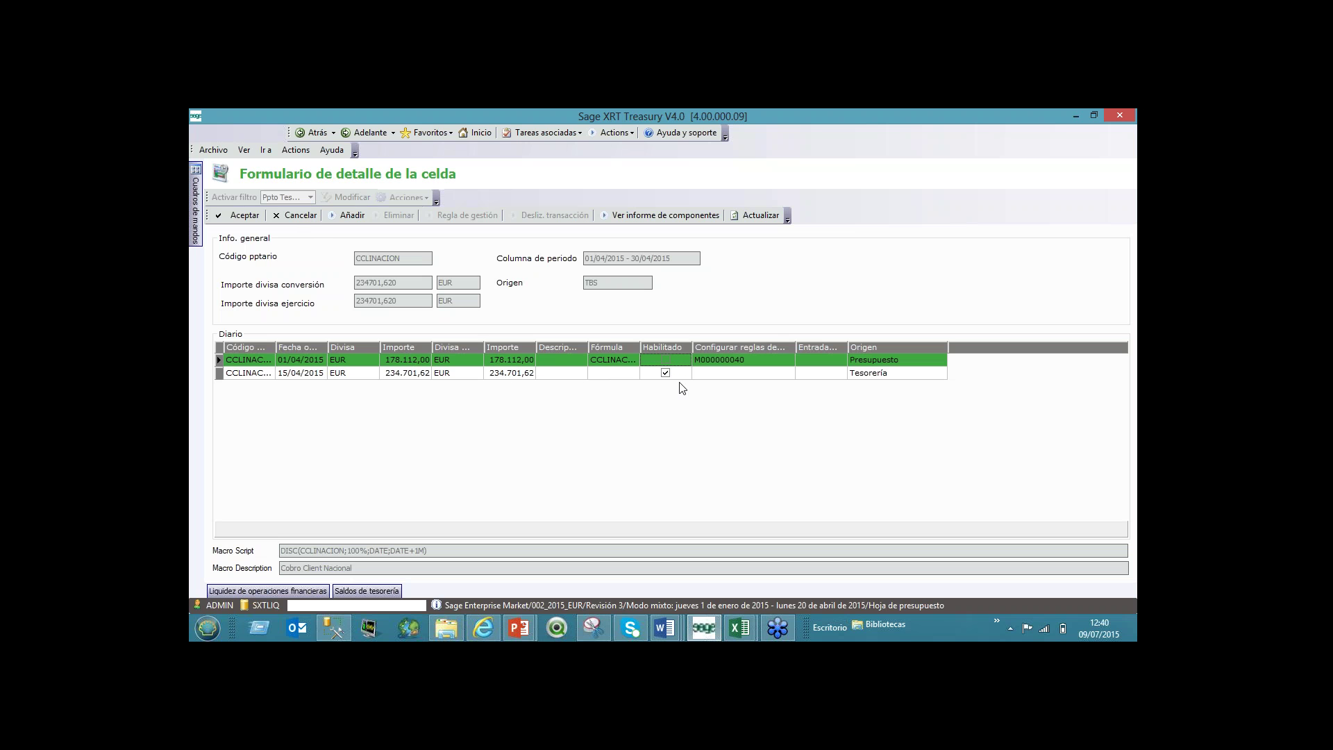
{"action": "left_click", "coordinate": [300, 217]}
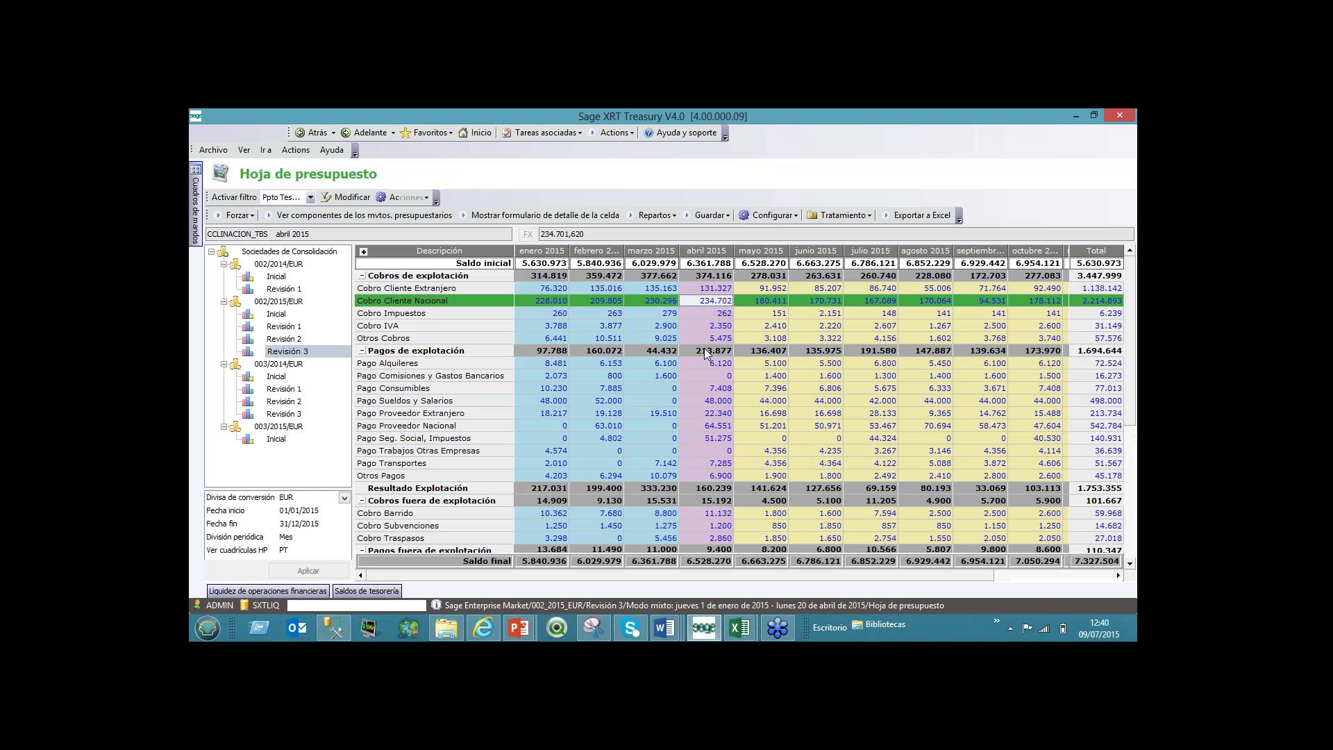
{"action": "double_click", "coordinate": [655, 307]}
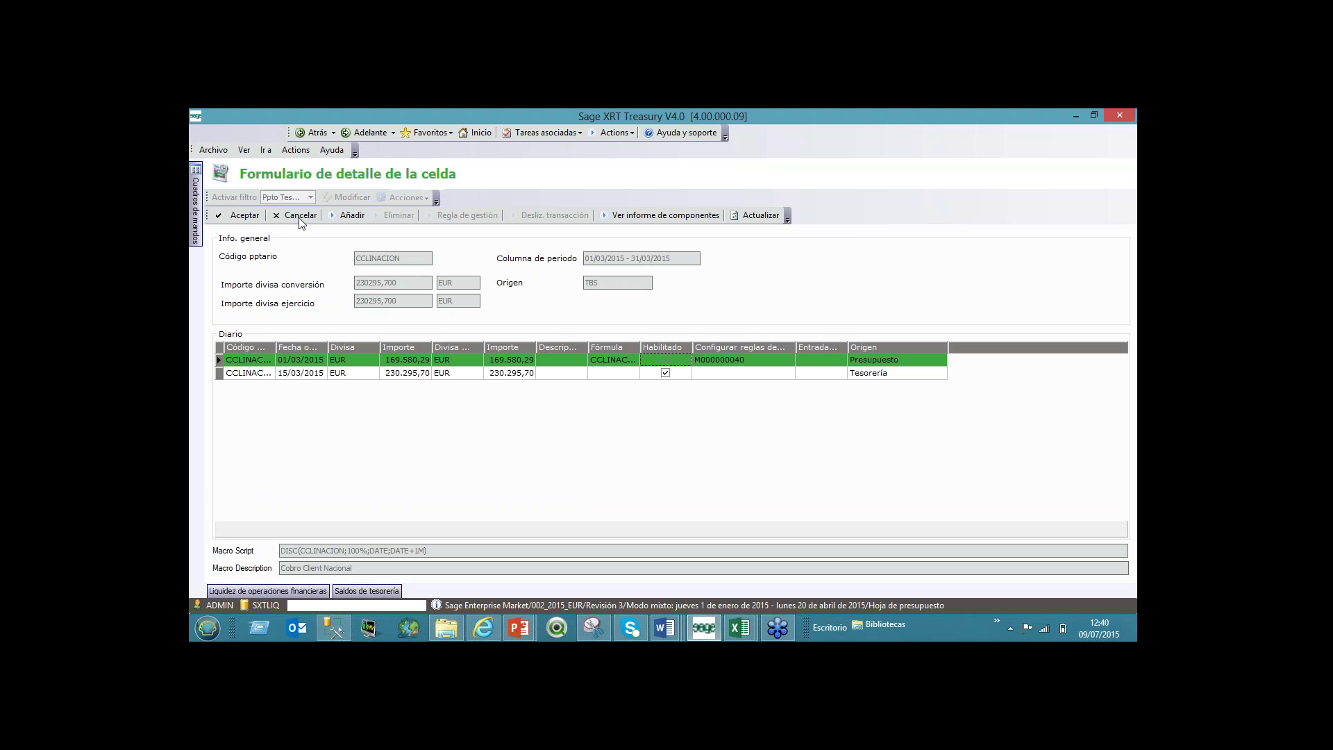
{"action": "left_click", "coordinate": [295, 216]}
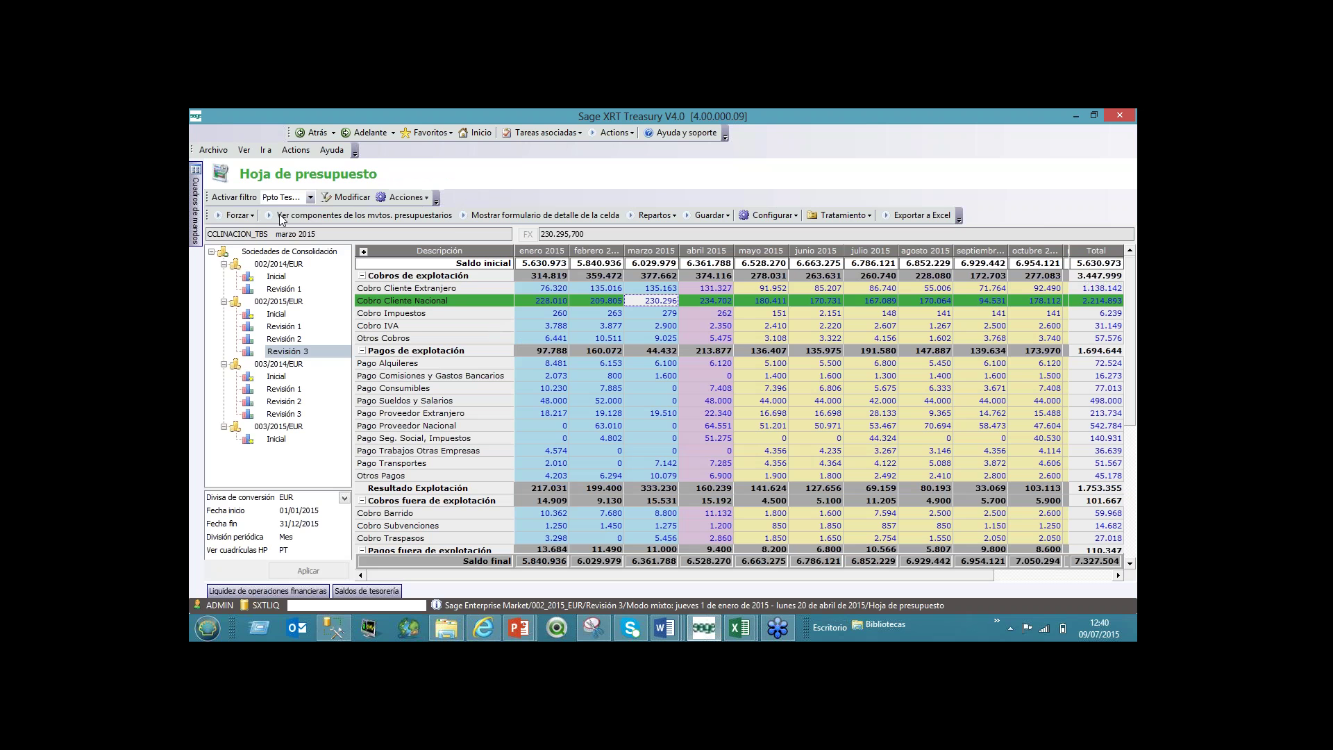
Step: Try to view the budget movement components of Cobro Cliente Nacional for marzo 2015, and select Pago Alquileres for mayo 2015
{"action": "left_click", "coordinate": [344, 214]}
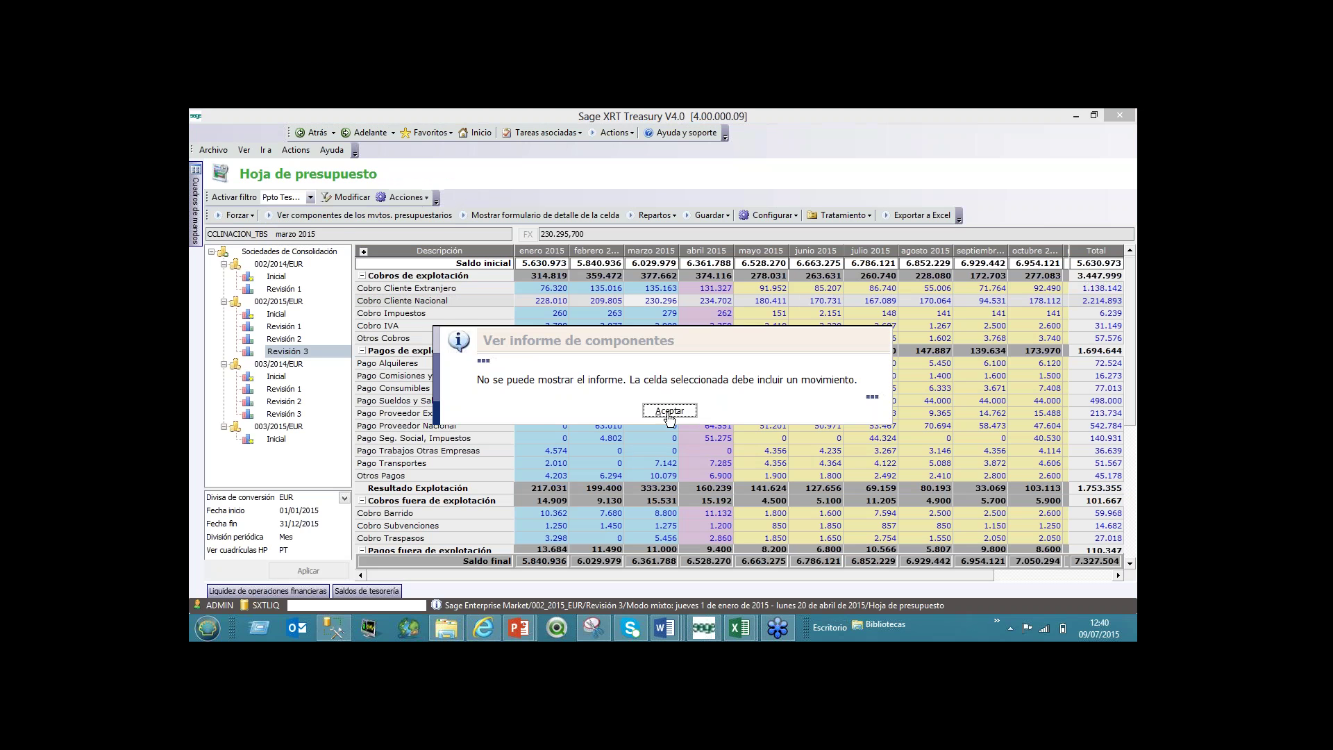
{"action": "left_click", "coordinate": [677, 418]}
{"action": "left_click", "coordinate": [764, 365]}
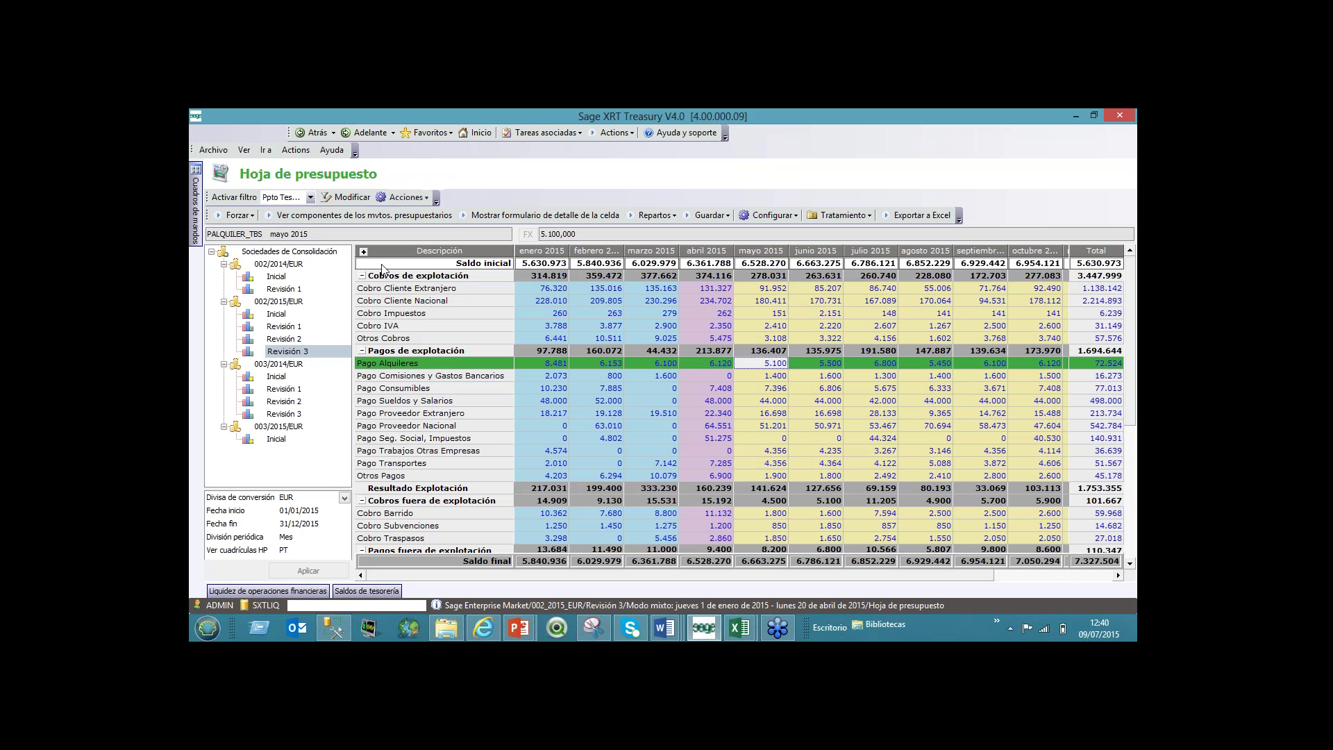
Step: Apply the deviations filter and open Revisión 2 of 003/2014/EUR, narrowing the budget tree to widen the sheet
{"action": "left_click", "coordinate": [311, 198]}
{"action": "left_click", "coordinate": [285, 229]}
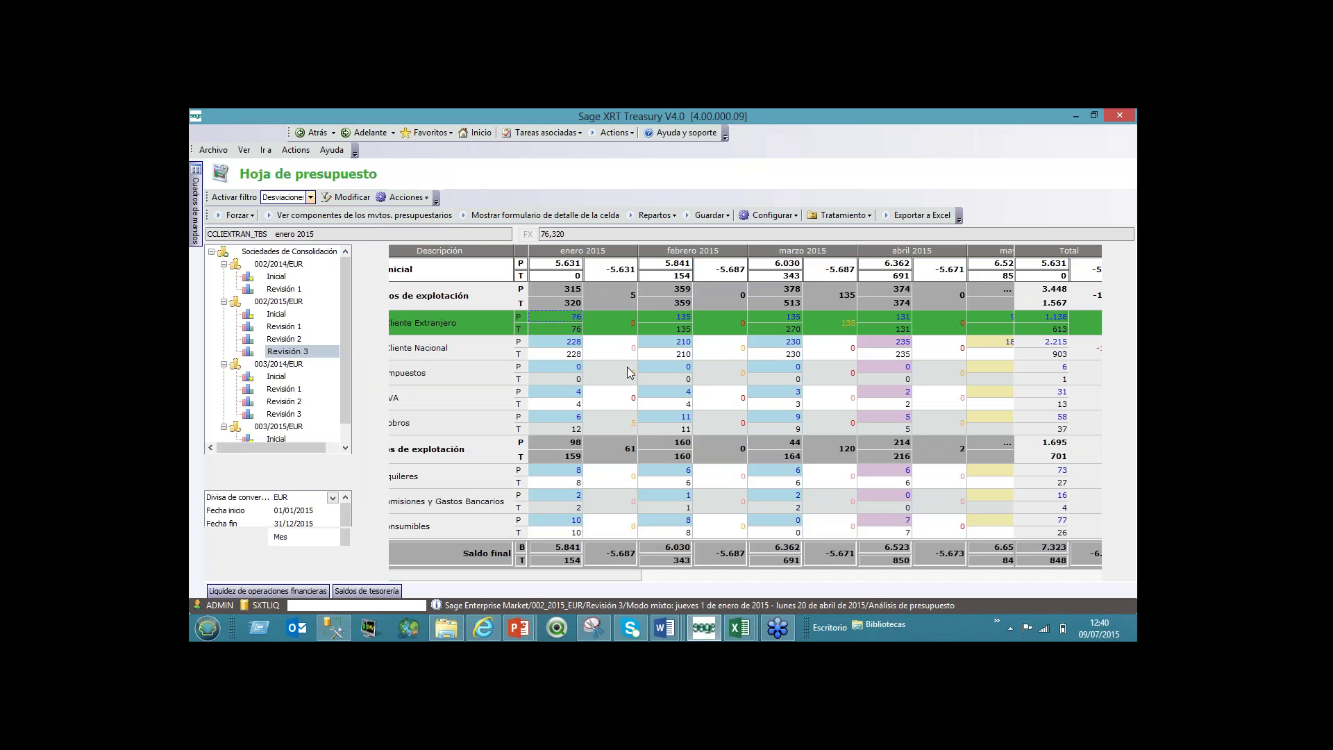
{"action": "left_click_drag", "start_coordinate": [387, 406], "coordinate": [350, 399]}
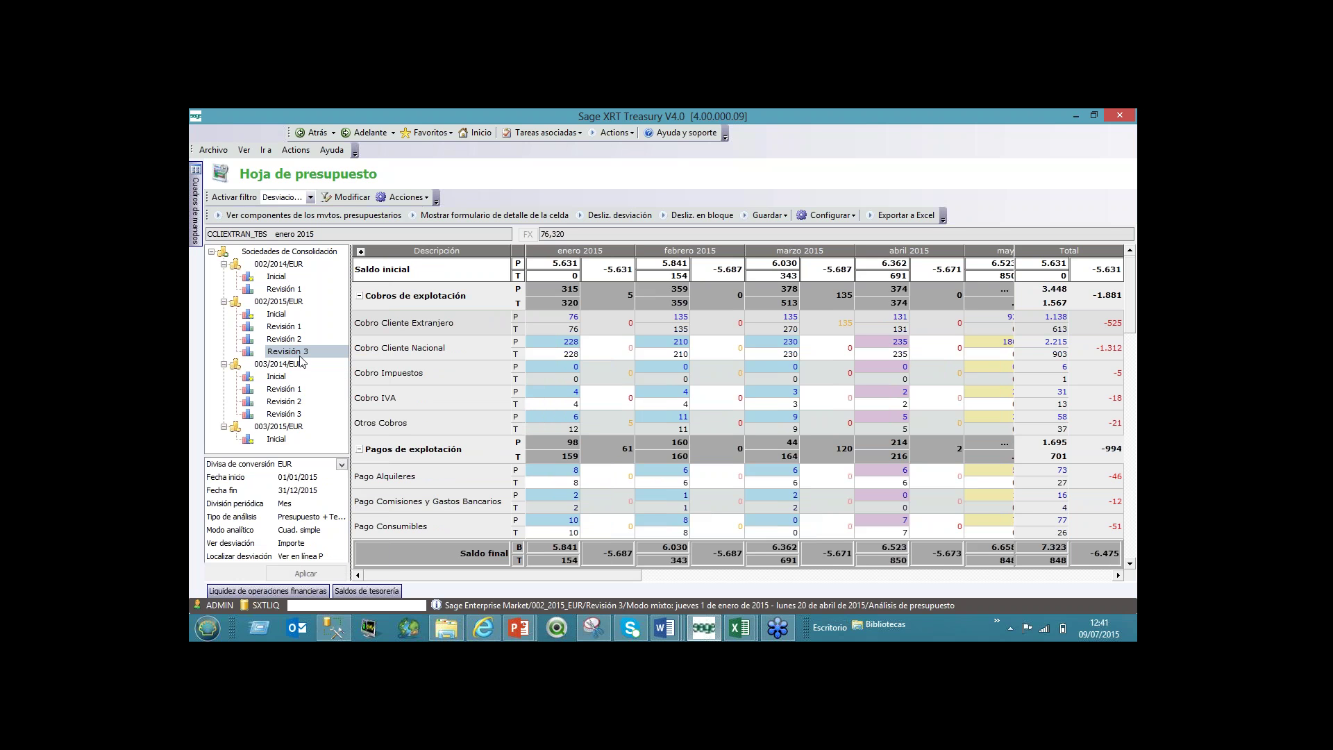
{"action": "left_click", "coordinate": [285, 402]}
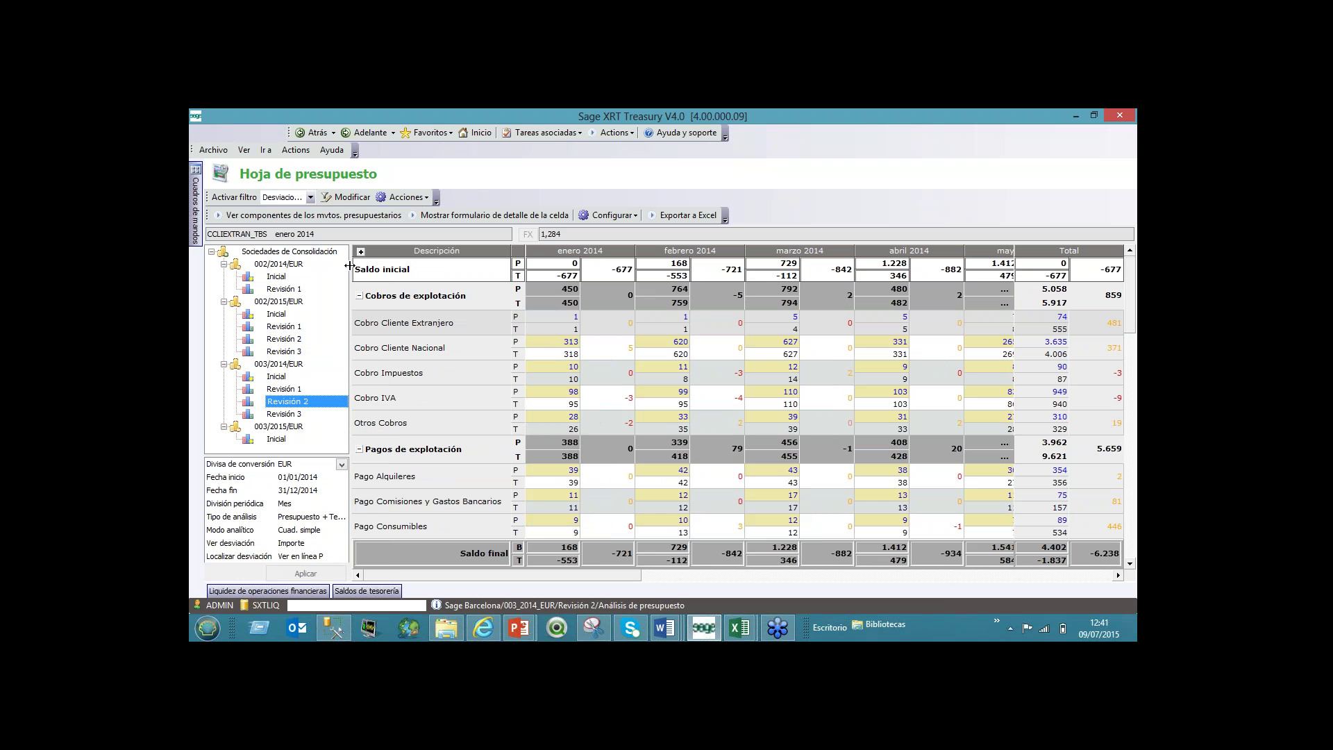
{"action": "left_click_drag", "start_coordinate": [349, 266], "coordinate": [314, 266]}
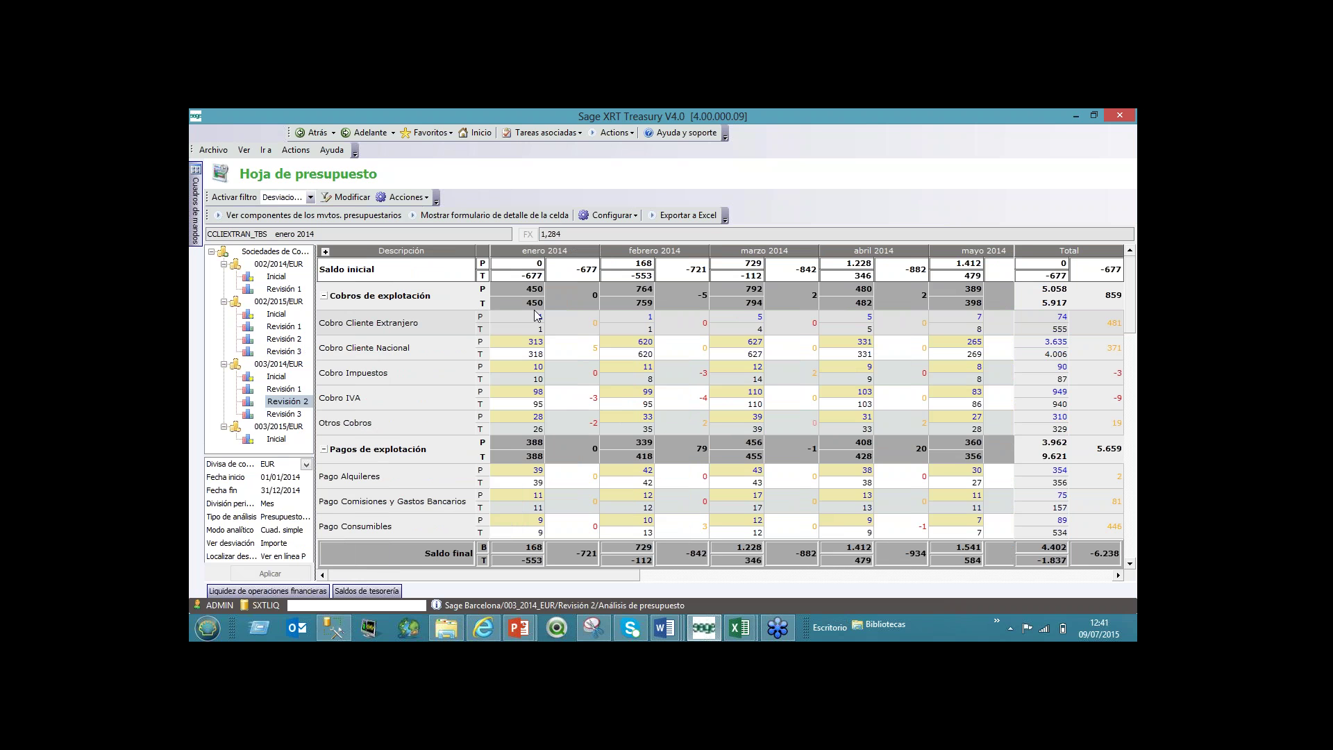
Step: Examine the enero 2014 deviations between budget and treasury for the Cobros de explotación rows
{"action": "left_click", "coordinate": [528, 355]}
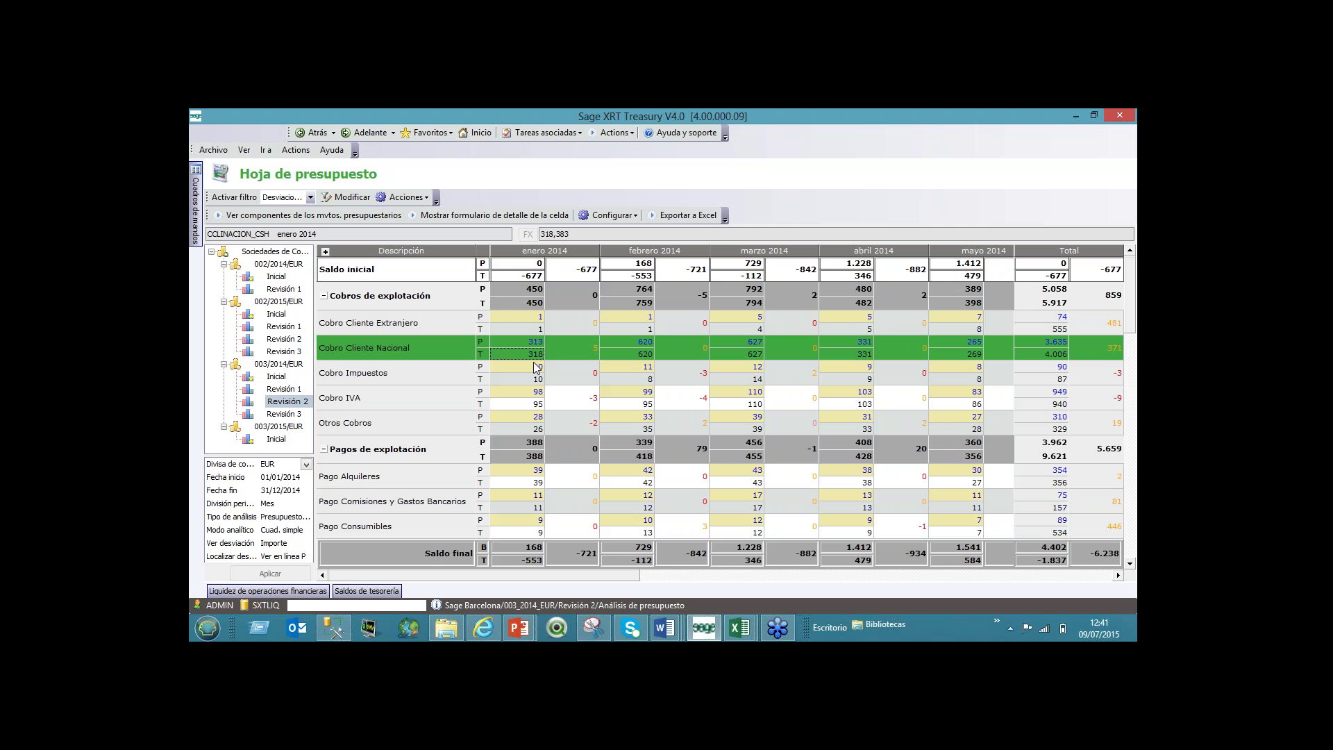
{"action": "left_click", "coordinate": [584, 379]}
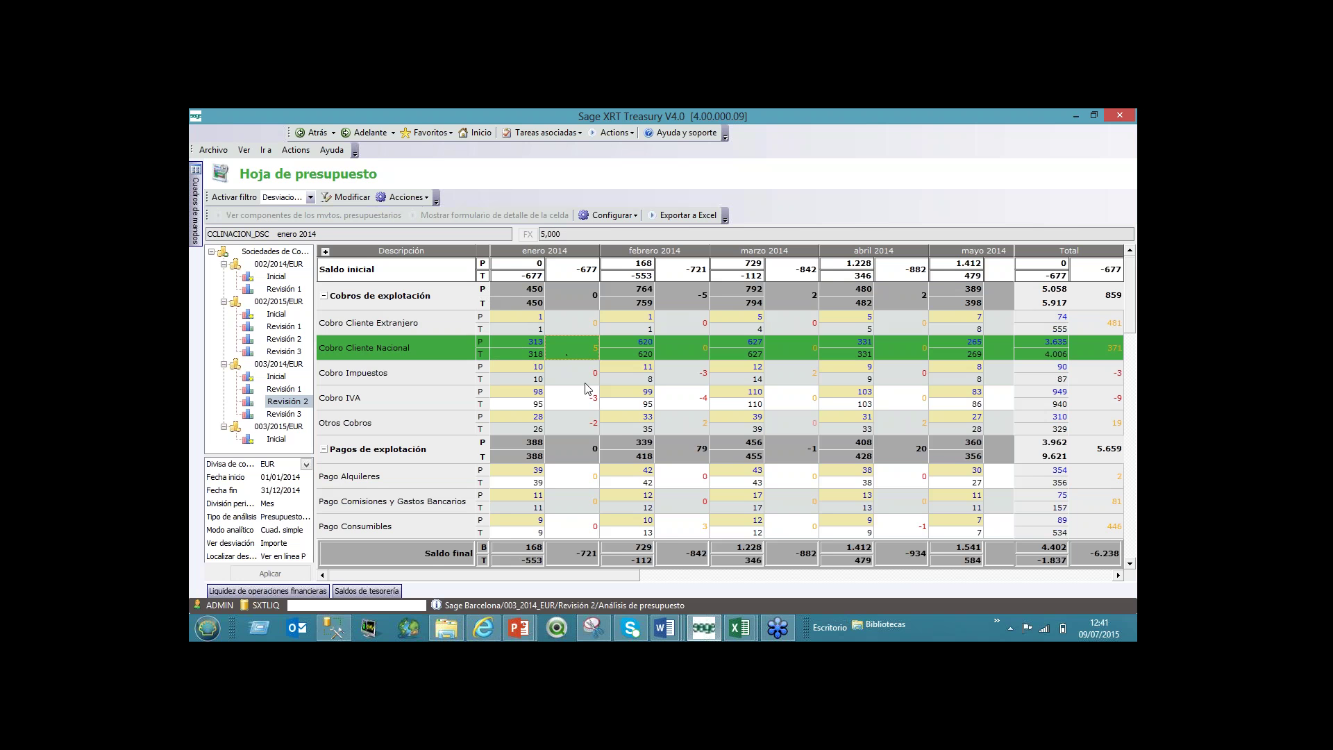
{"action": "key", "text": "Up"}
{"action": "left_click", "coordinate": [580, 398]}
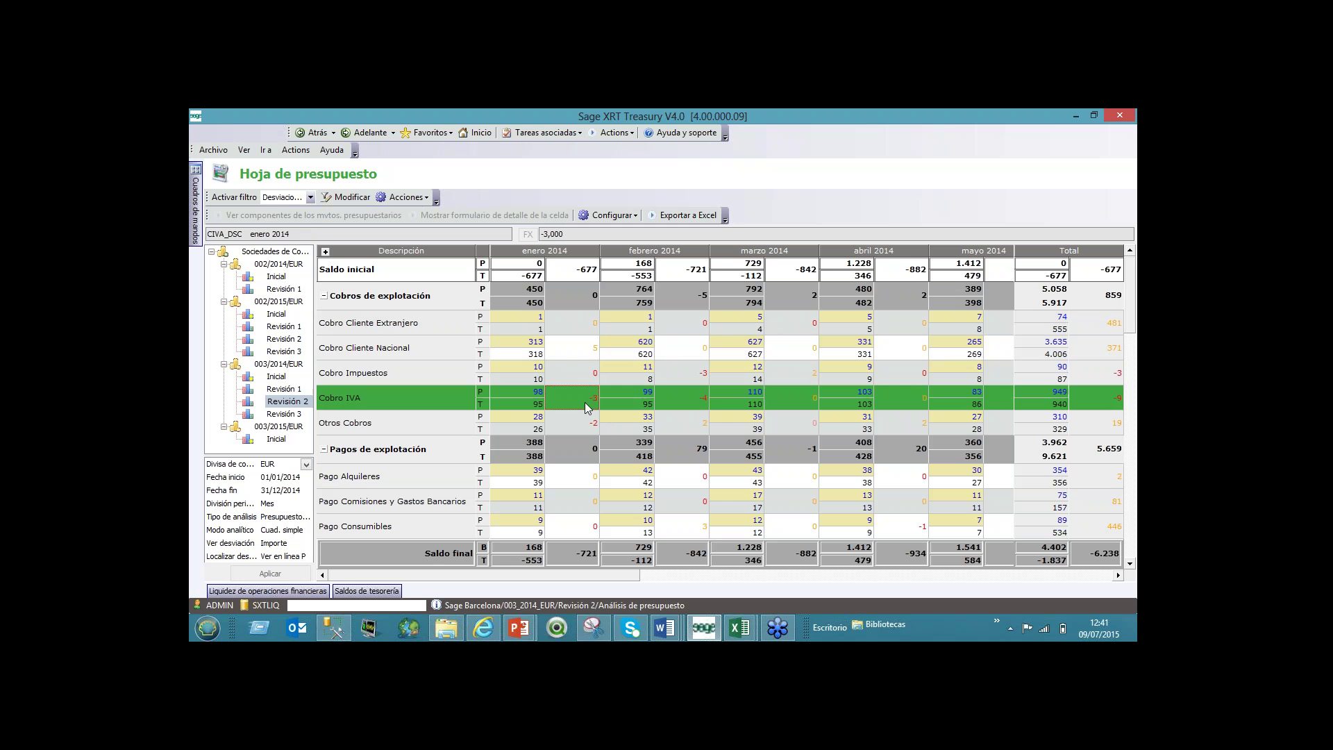
{"action": "left_click", "coordinate": [585, 351]}
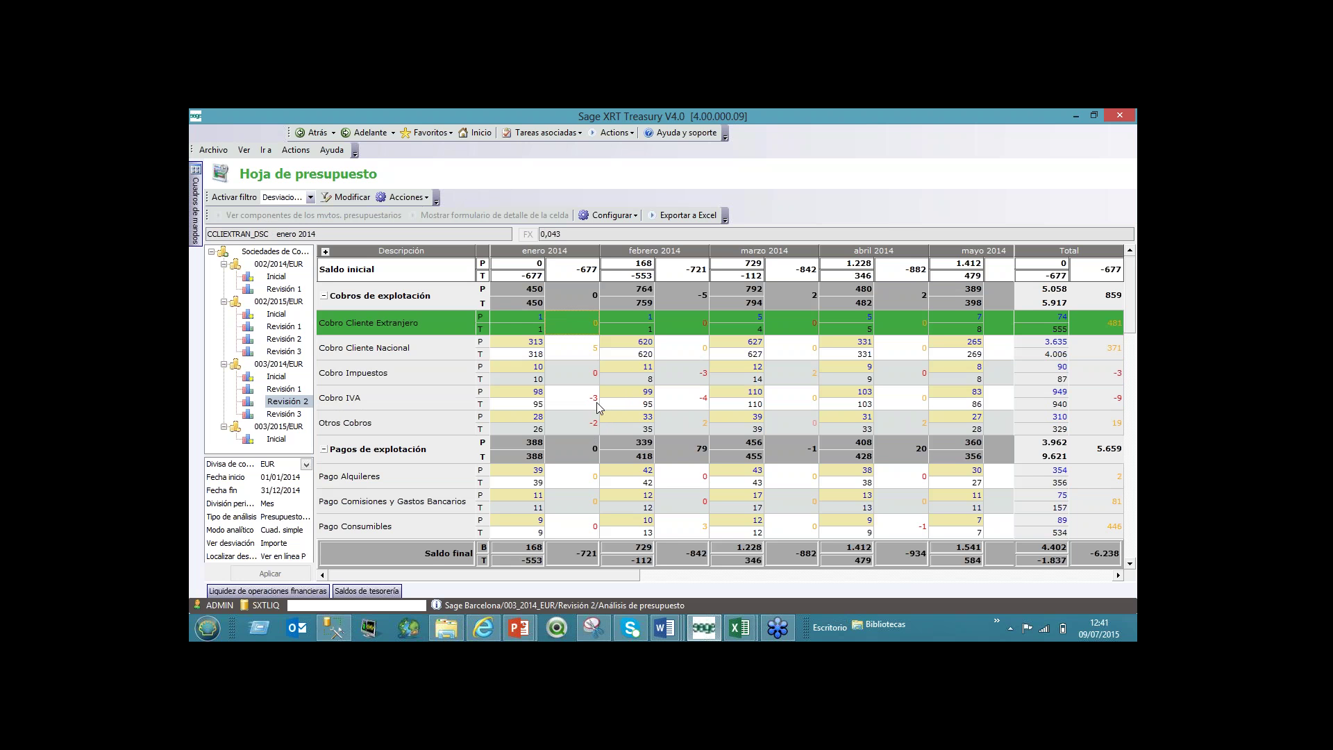
{"action": "left_click", "coordinate": [592, 399]}
{"action": "left_click", "coordinate": [595, 421]}
{"action": "left_click", "coordinate": [573, 375]}
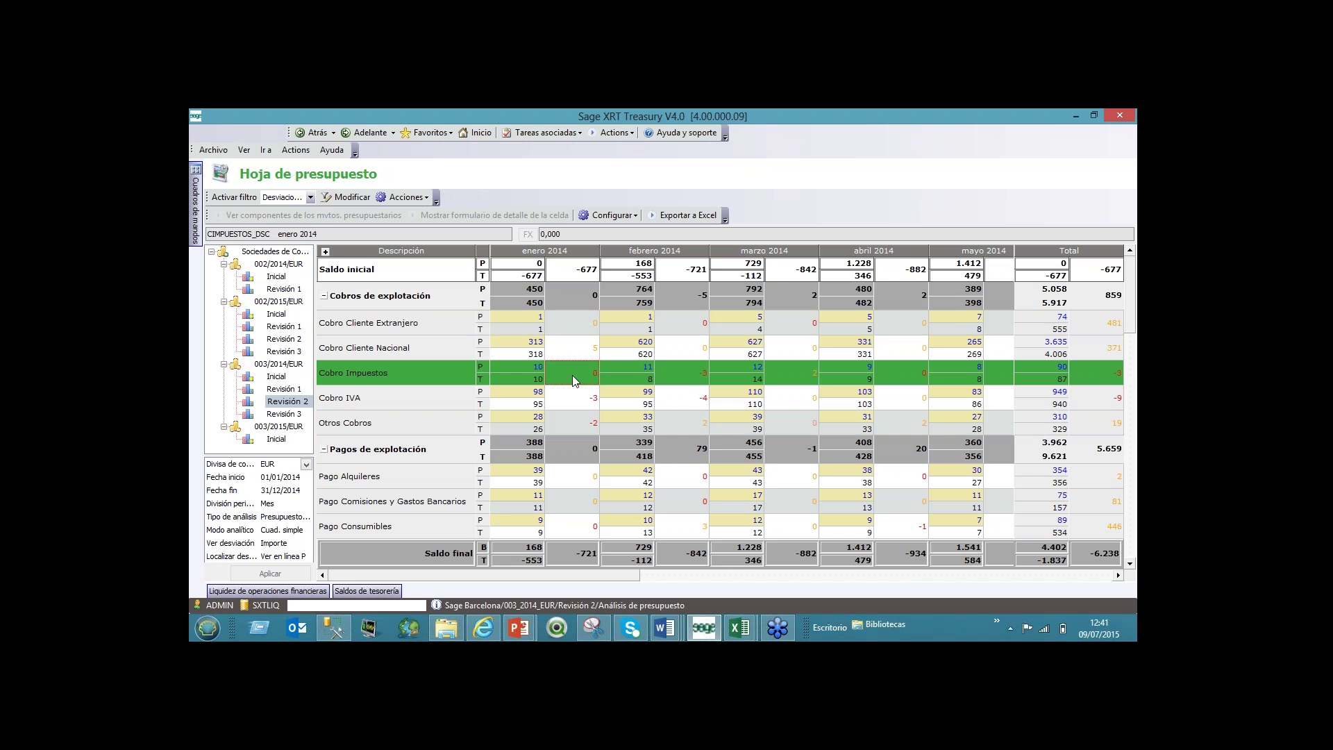
Step: View the cell detail form of the Cobro Impuestos treasury amount for enero 2014, and return to the sheet
{"action": "left_click", "coordinate": [534, 380]}
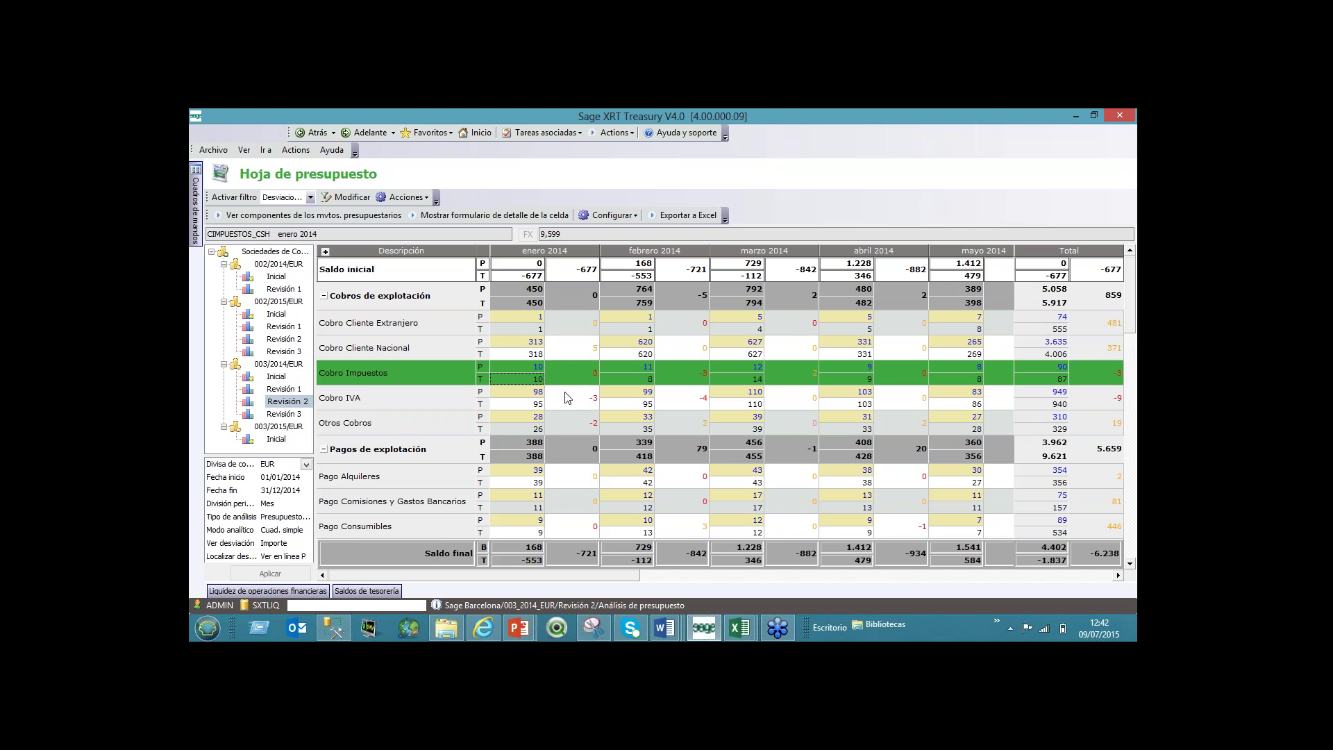
{"action": "double_click", "coordinate": [560, 389]}
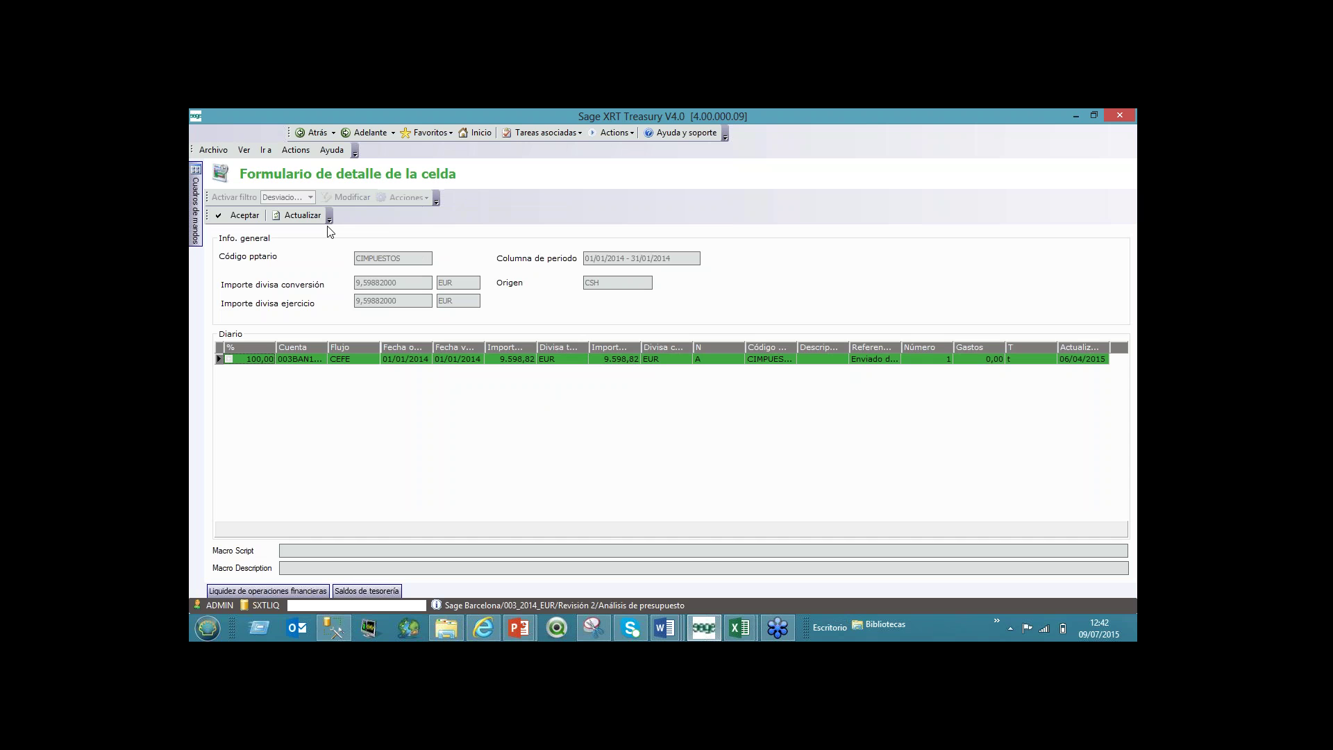
{"action": "left_click", "coordinate": [248, 215]}
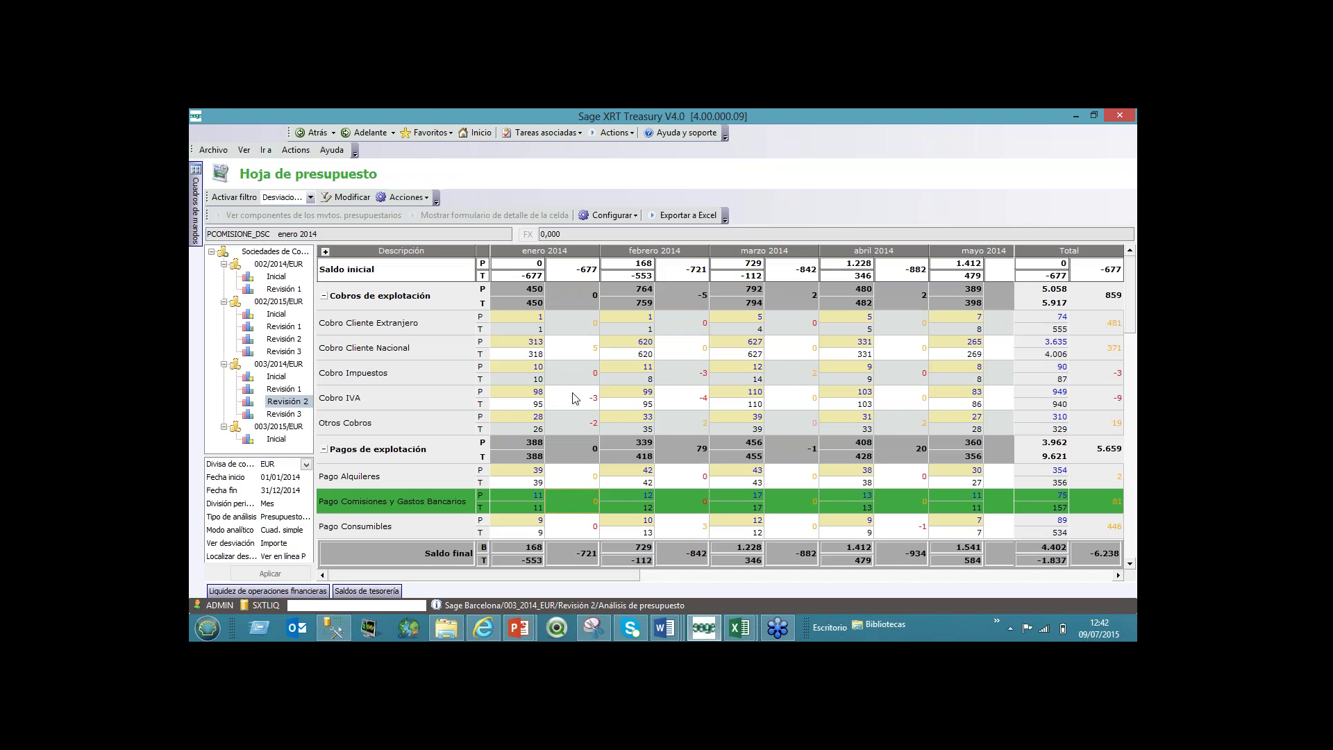
Step: View the cell detail form of the Cobro IVA treasury amount for octubre 2014, and return to the sheet
{"action": "left_click", "coordinate": [690, 359]}
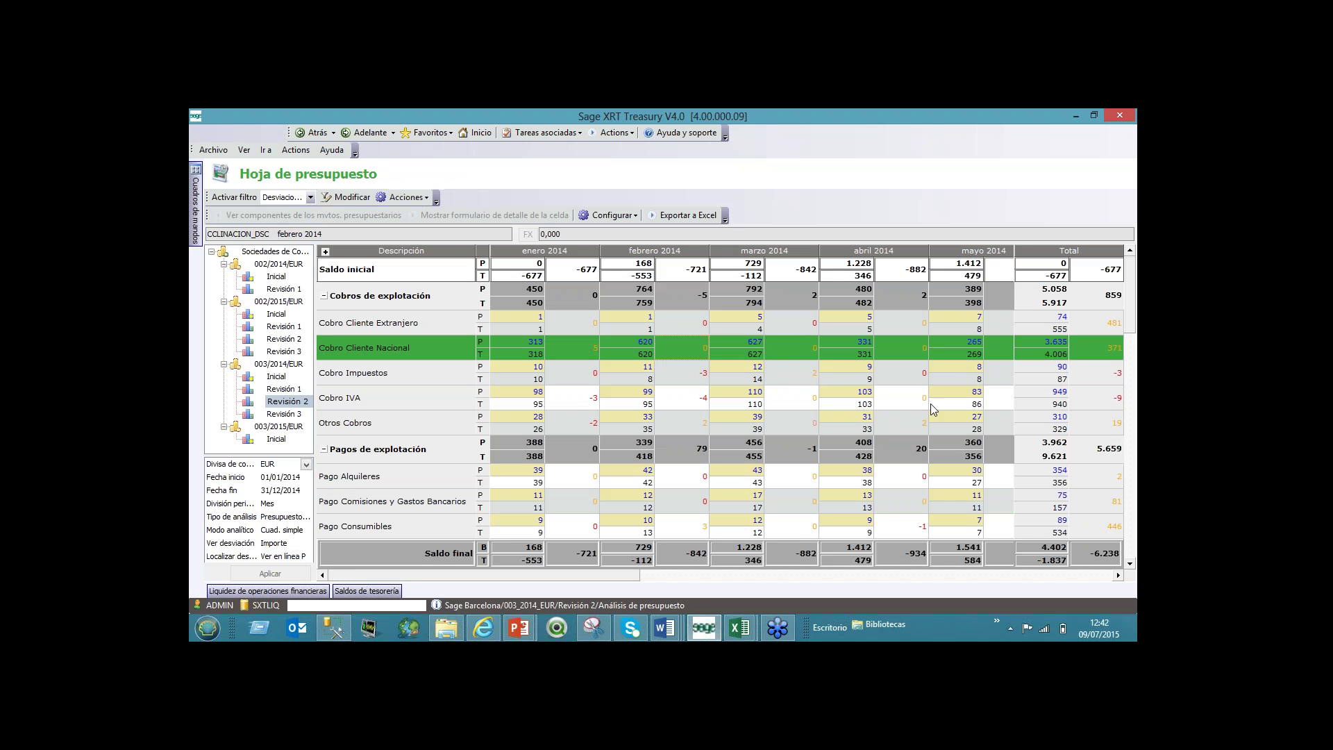
{"action": "left_click", "coordinate": [968, 408]}
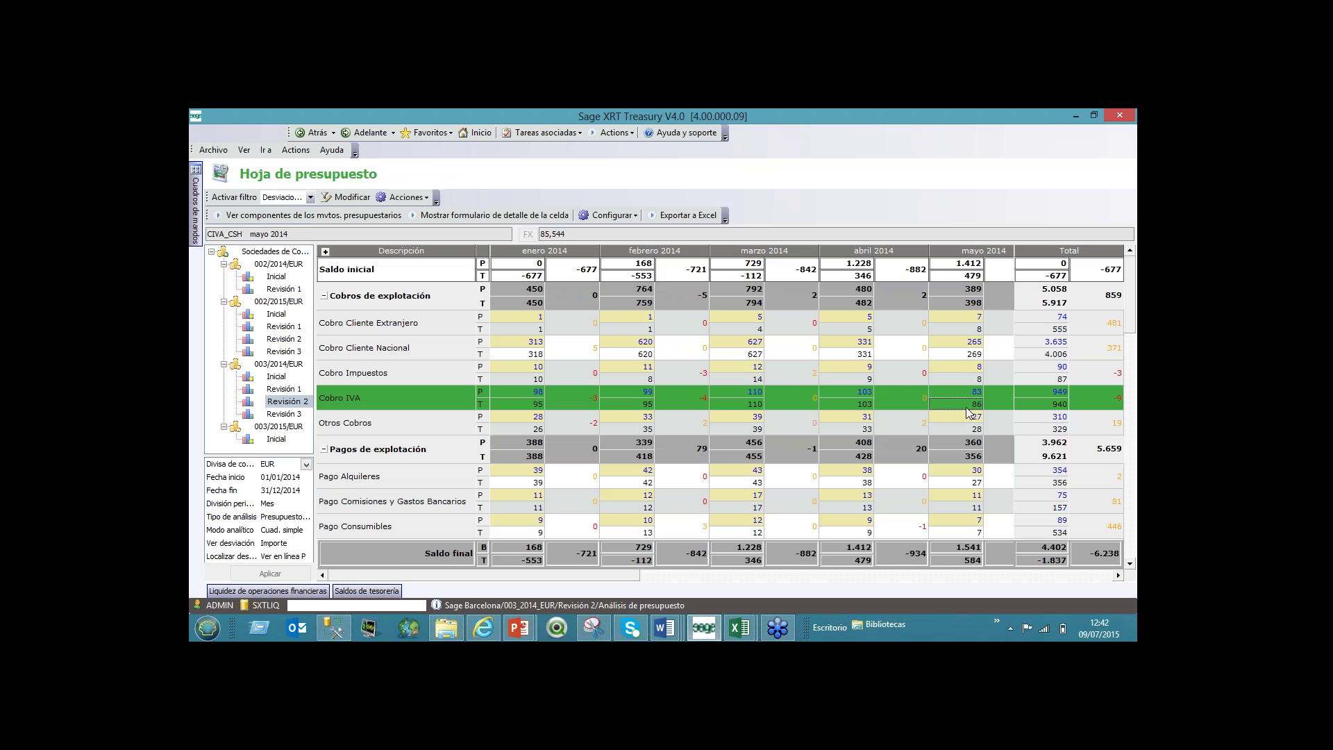
{"action": "left_click", "coordinate": [1118, 576]}
{"action": "left_click", "coordinate": [1118, 576]}
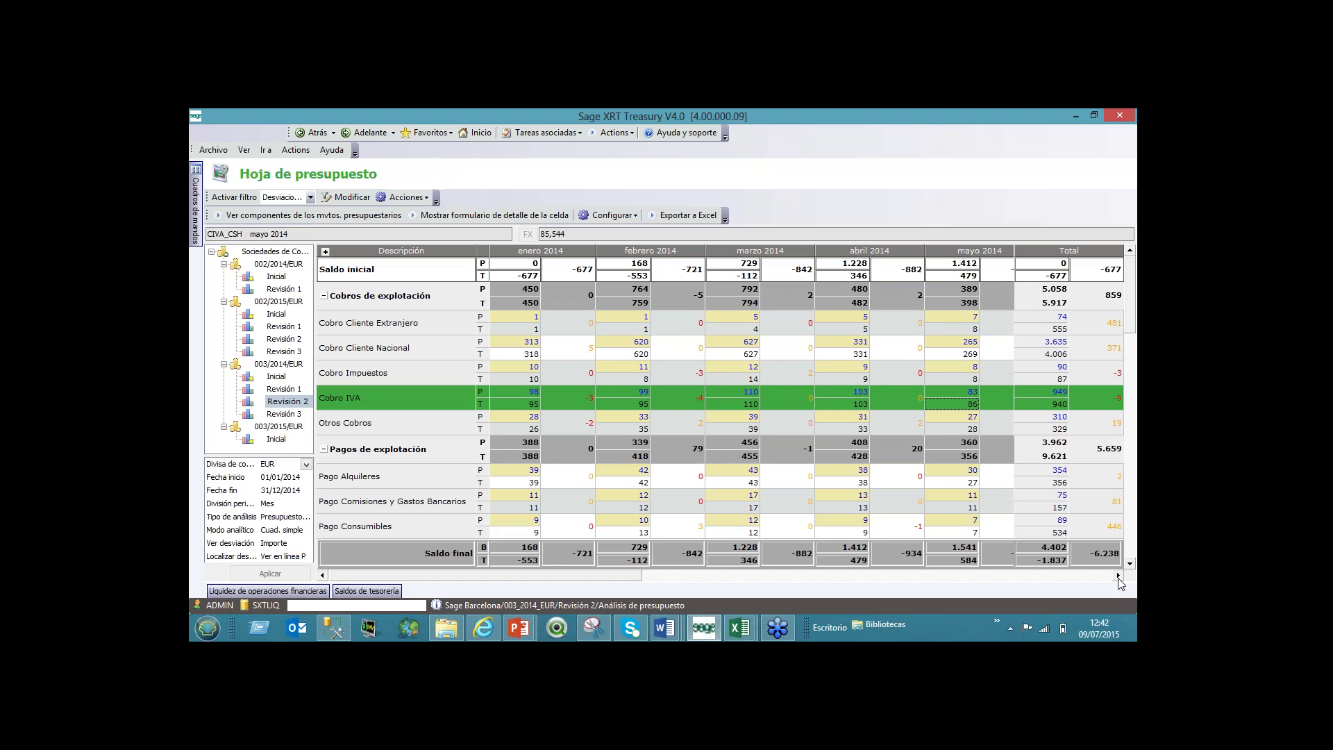
{"action": "left_click", "coordinate": [1118, 576]}
{"action": "left_click", "coordinate": [1118, 576]}
{"action": "left_click_drag", "start_coordinate": [547, 595], "coordinate": [948, 593]}
{"action": "left_click", "coordinate": [847, 402]}
{"action": "double_click", "coordinate": [847, 403]}
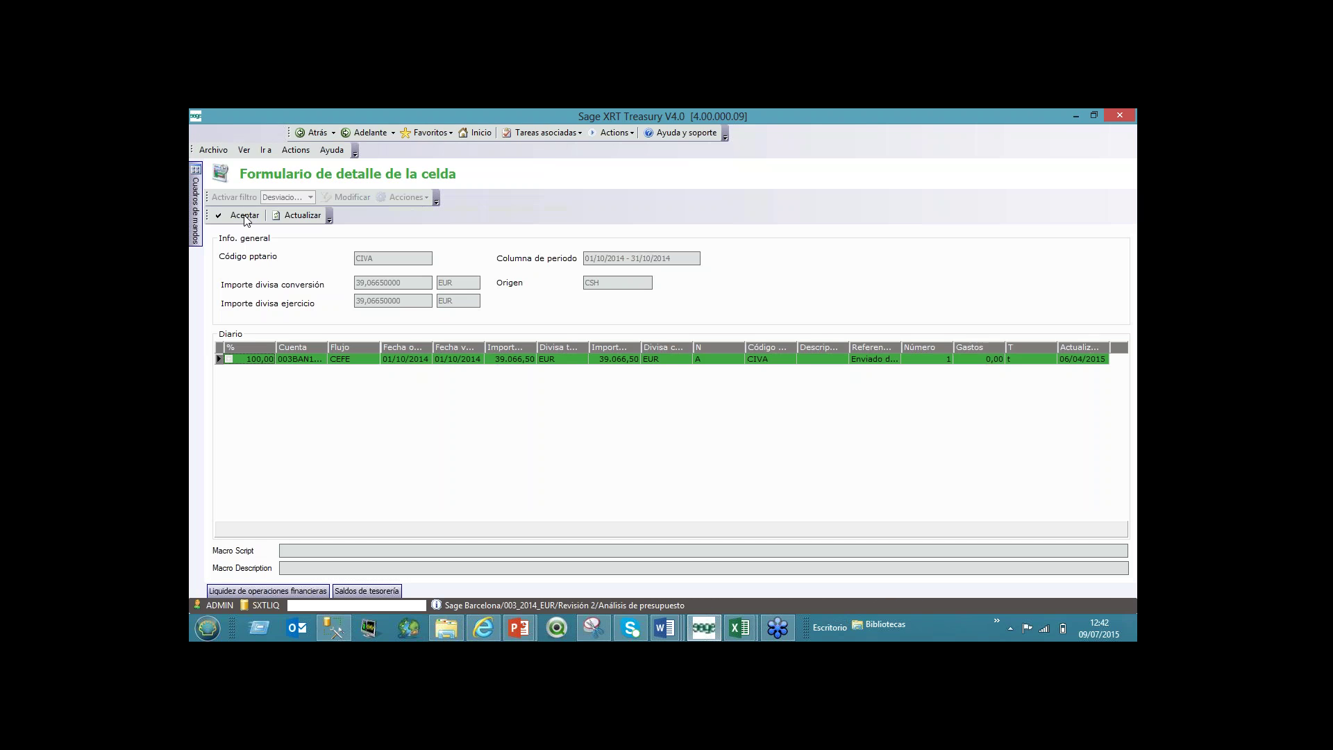
{"action": "left_click", "coordinate": [239, 216]}
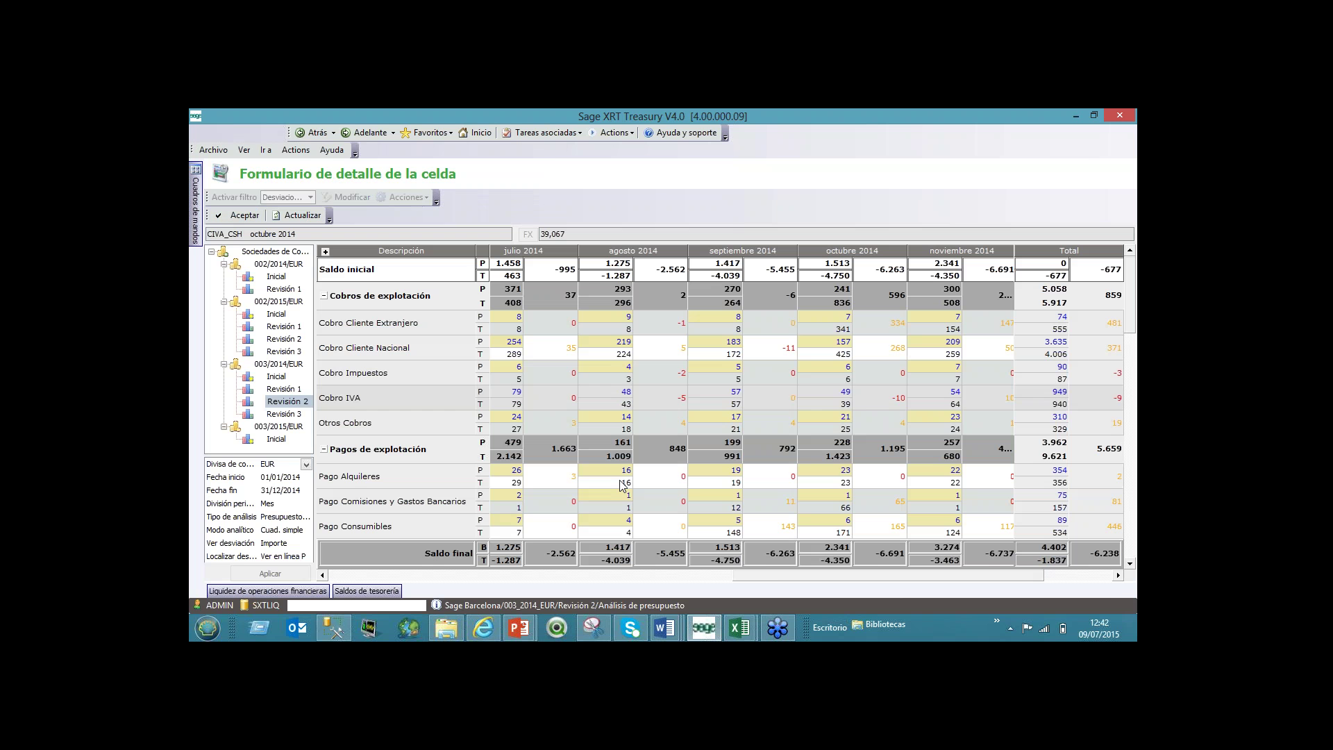
Step: Review the journal entries behind the Cobro IVA treasury amount for the whole of 2014, and return to the sheet
{"action": "left_click_drag", "start_coordinate": [879, 575], "coordinate": [940, 574]}
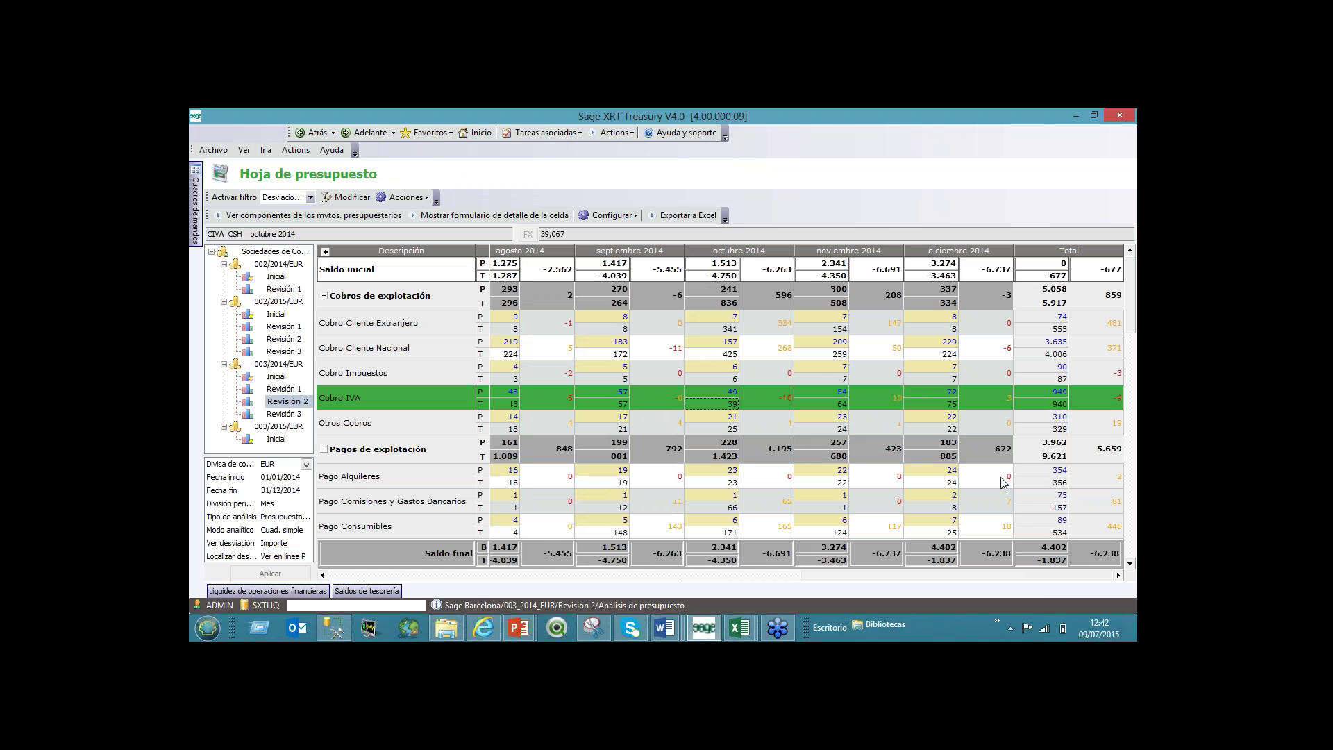
{"action": "double_click", "coordinate": [741, 414]}
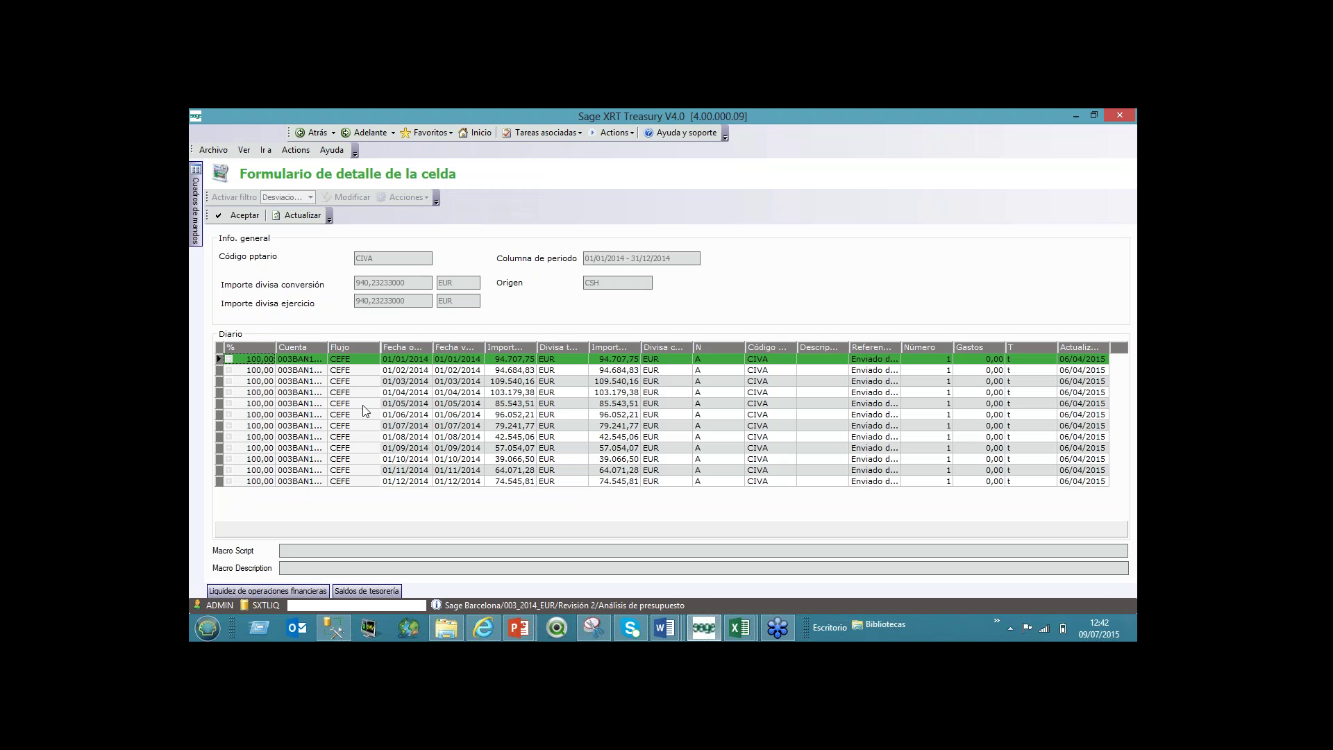
{"action": "key", "text": "Down"}
{"action": "key", "text": "Down"}
{"action": "key", "text": "Down"}
{"action": "key", "text": "Down"}
{"action": "key", "text": "Down"}
{"action": "key", "text": "Down"}
{"action": "key", "text": "Down"}
{"action": "key", "text": "Down"}
{"action": "key", "text": "Down"}
{"action": "key", "text": "Down"}
{"action": "key", "text": "Down"}
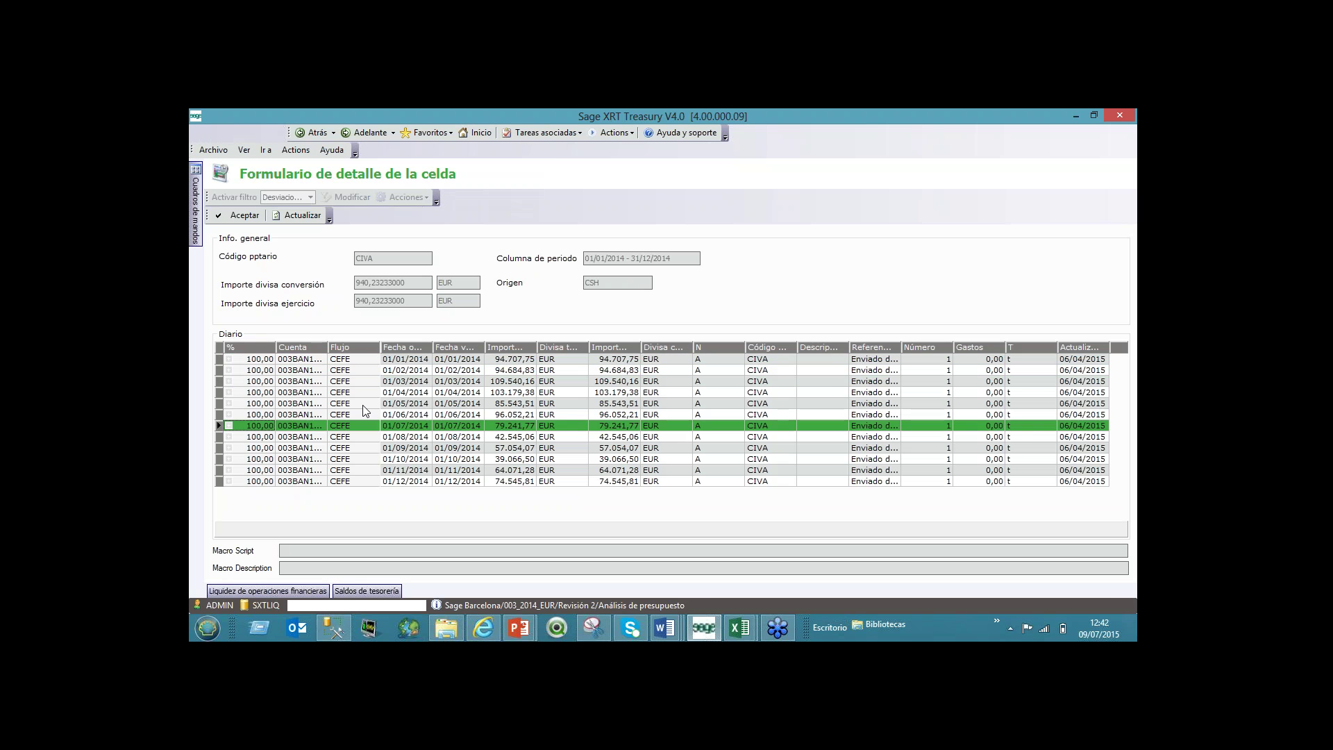
{"action": "key", "text": "Up"}
{"action": "key", "text": "Up"}
{"action": "key", "text": "Up"}
{"action": "key", "text": "Up"}
{"action": "key", "text": "Up"}
{"action": "key", "text": "Up"}
{"action": "key", "text": "Up"}
{"action": "key", "text": "Up"}
{"action": "key", "text": "Up"}
{"action": "key", "text": "Up"}
{"action": "key", "text": "Up"}
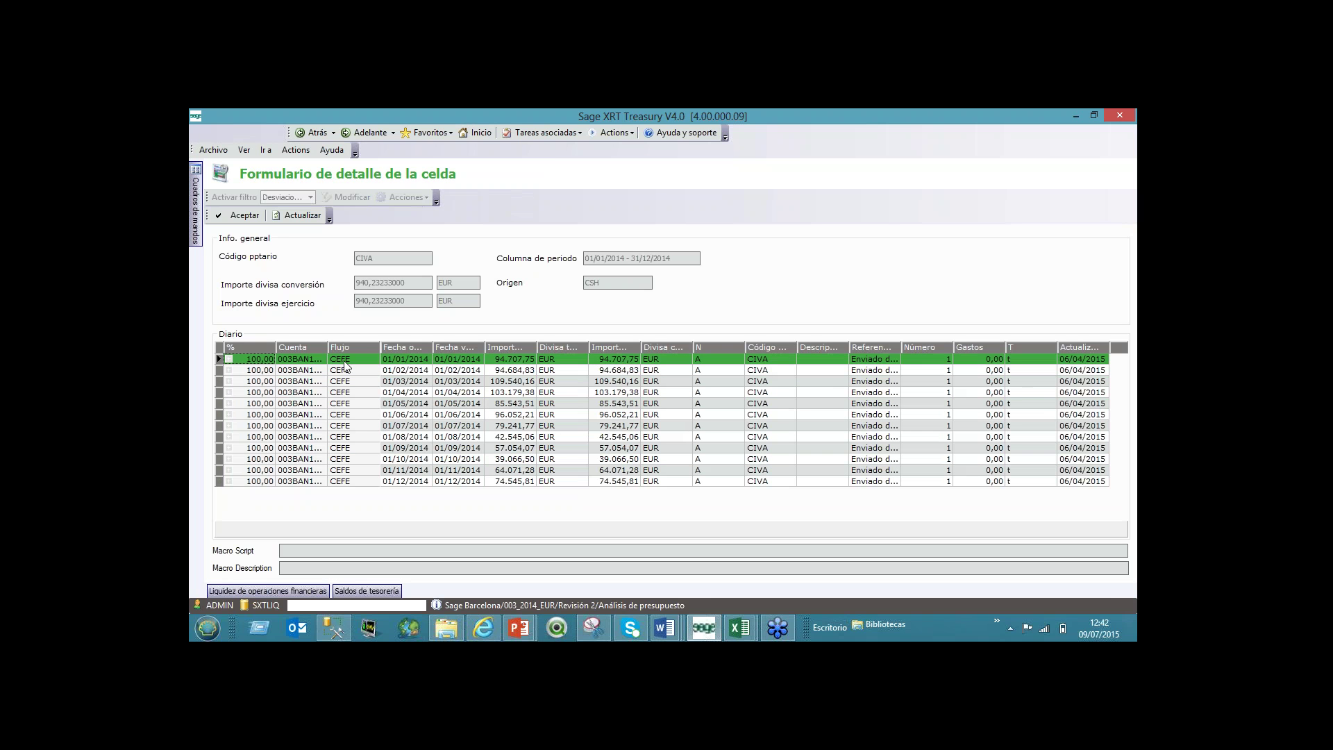
{"action": "left_click", "coordinate": [238, 216]}
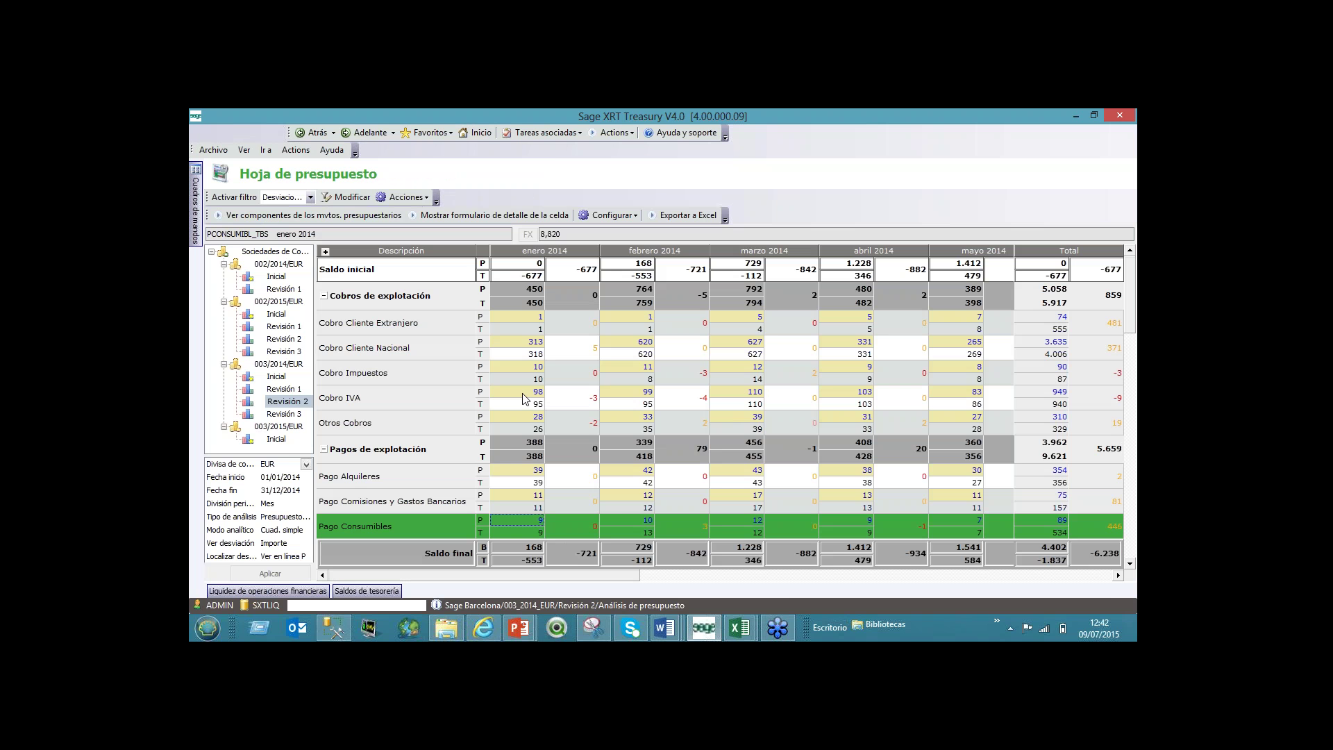
Step: Compare the options offered for the Cobro IVA budget cell and the Cobro Cliente Nacional deviation cell of enero 2014
{"action": "left_click", "coordinate": [523, 394]}
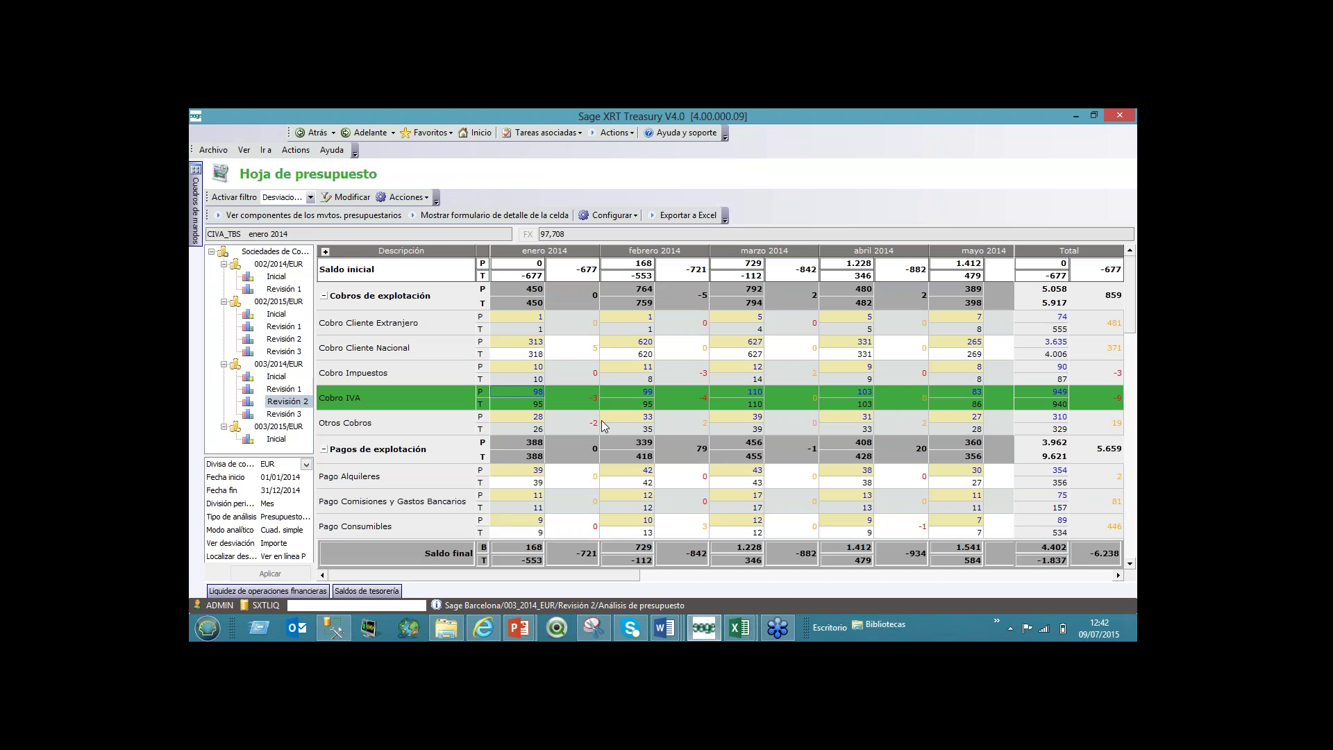
{"action": "right_click", "coordinate": [509, 393]}
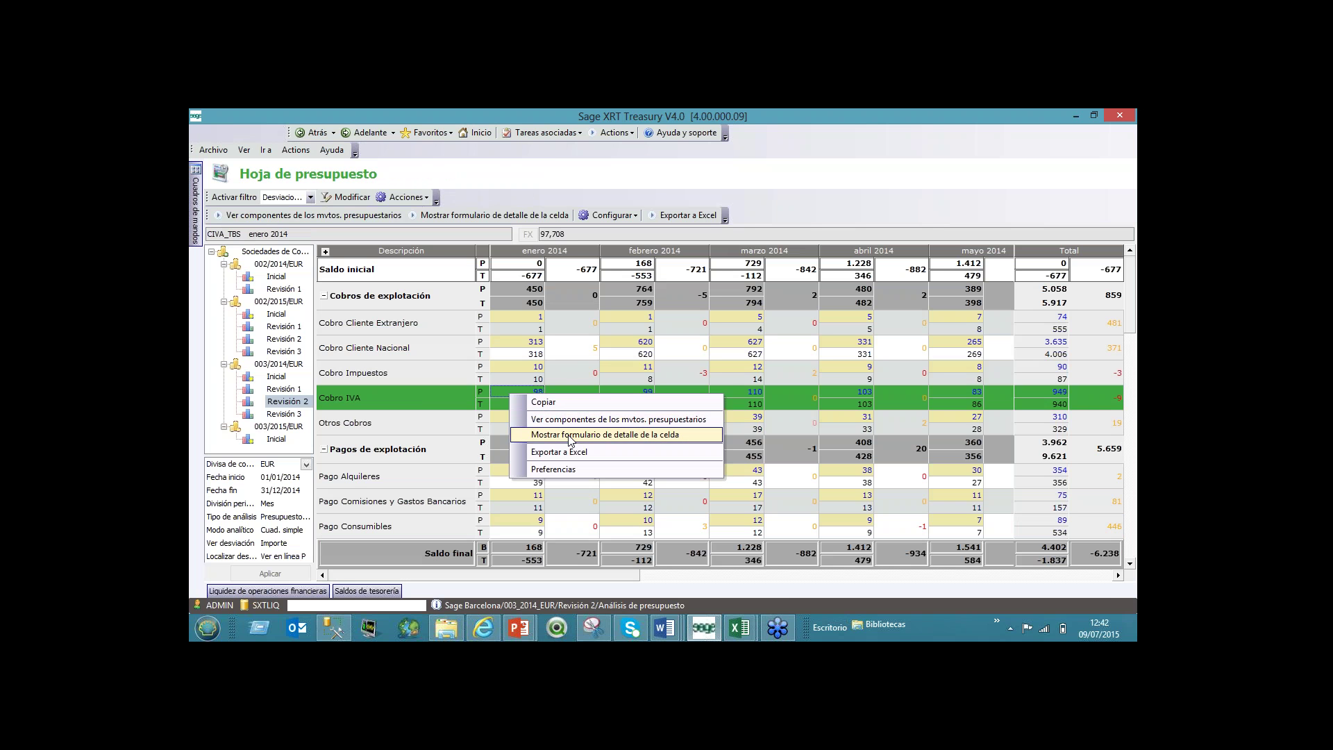
{"action": "right_click", "coordinate": [568, 348]}
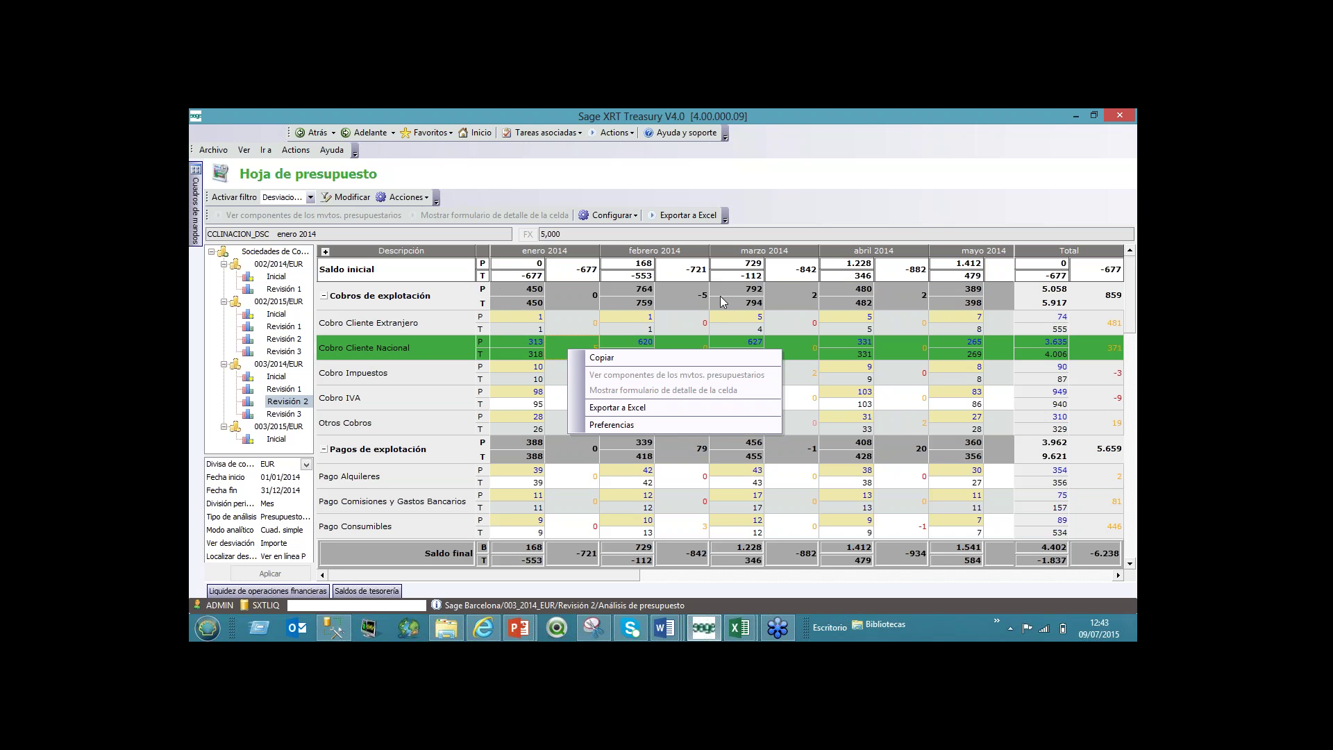
Step: Check which saved filters the budget sheet offers, and select the Cobro IVA deviation of febrero 2014 without switching filter
{"action": "left_click", "coordinate": [610, 323]}
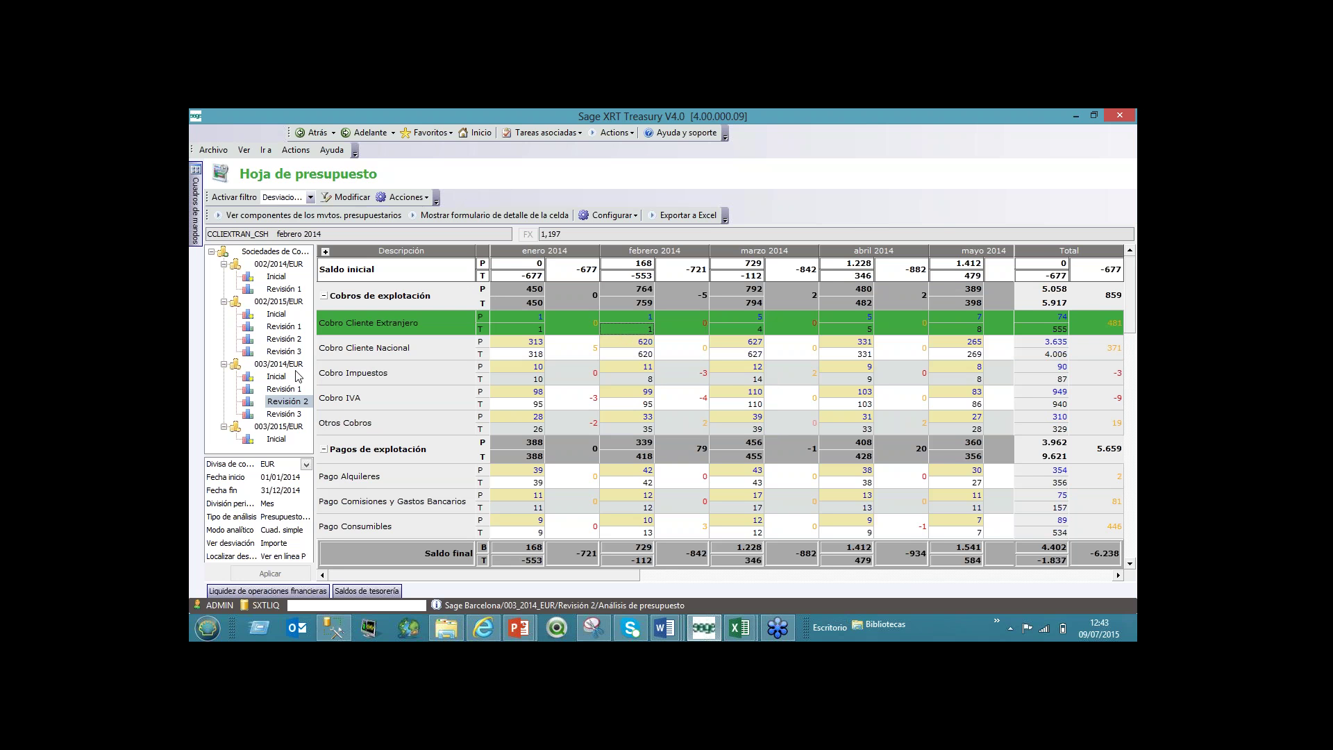
{"action": "left_click_drag", "start_coordinate": [315, 376], "coordinate": [339, 378]}
{"action": "left_click", "coordinate": [310, 197]}
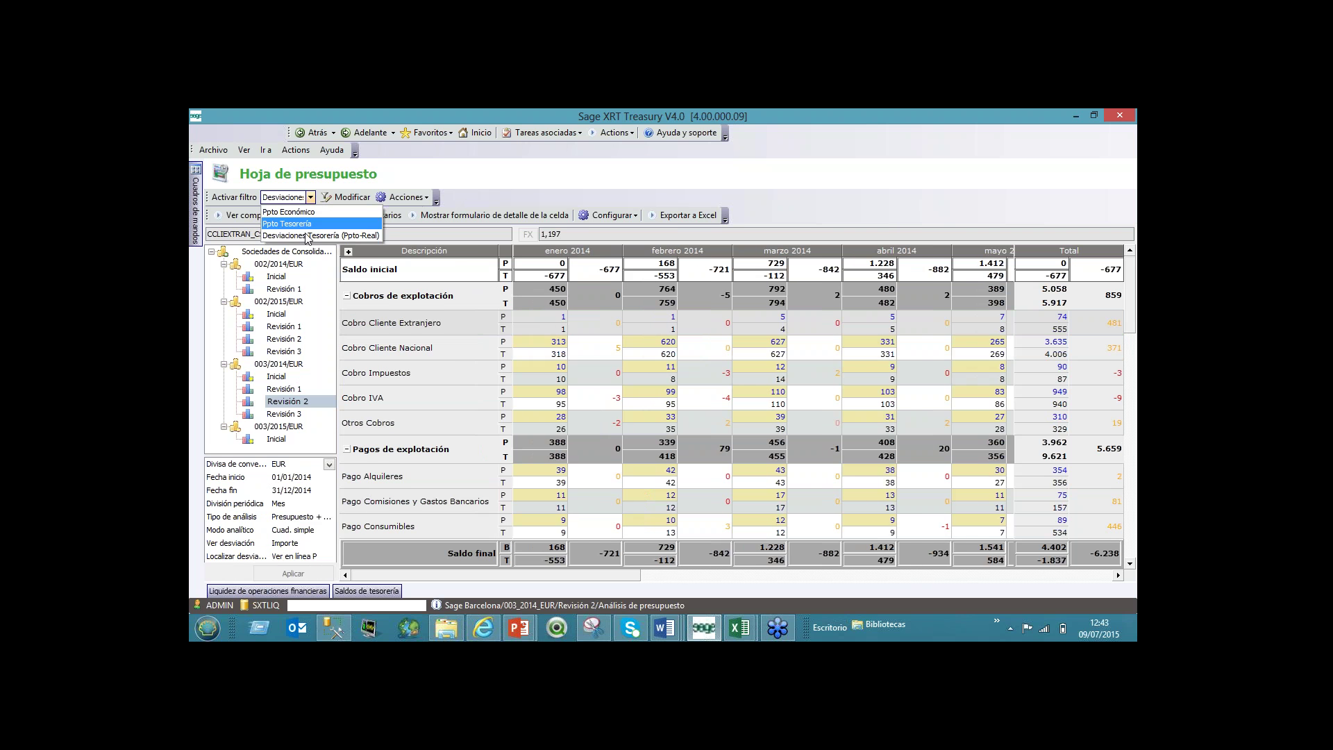
{"action": "left_click", "coordinate": [722, 398]}
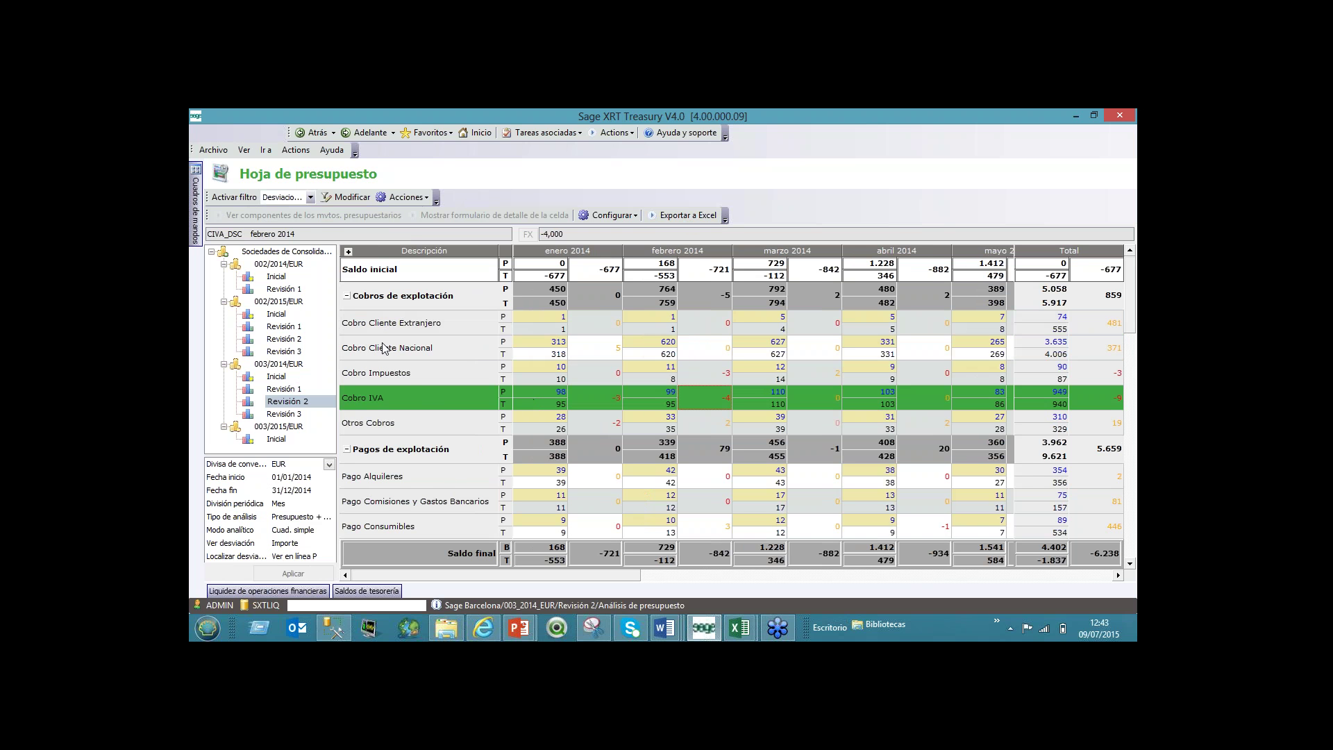
Step: Open the budget sheet's Informe de desviaciones report and inspect the Cobros de explotación treasury amount for enero 2014
{"action": "left_click", "coordinate": [194, 222]}
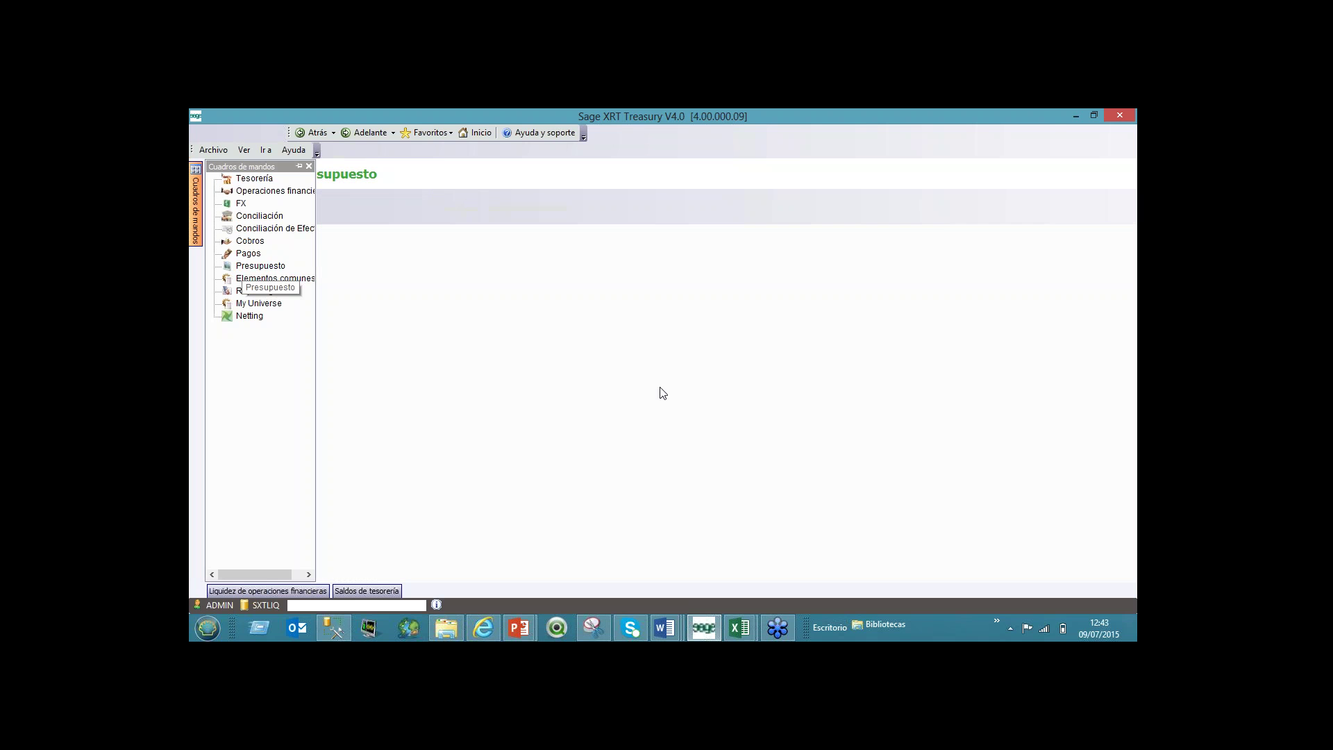
{"action": "left_click", "coordinate": [314, 233]}
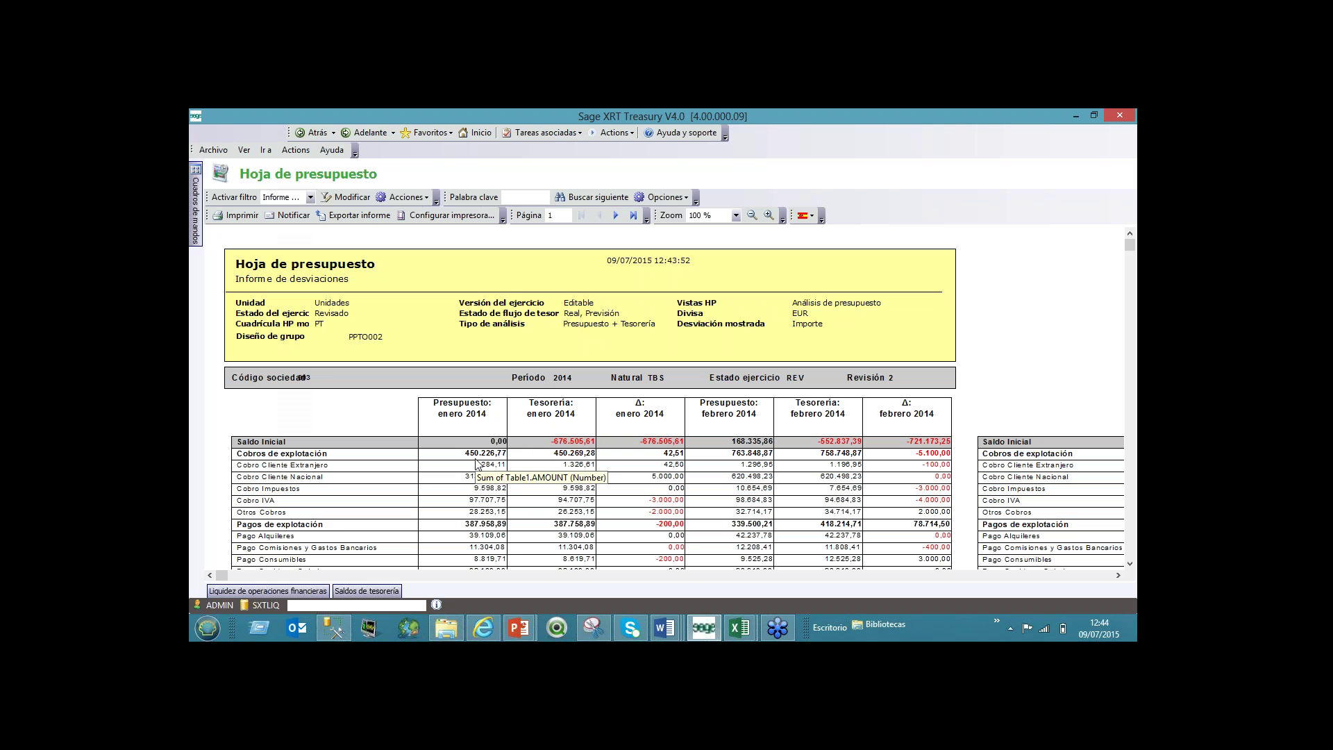
{"action": "left_click", "coordinate": [567, 456]}
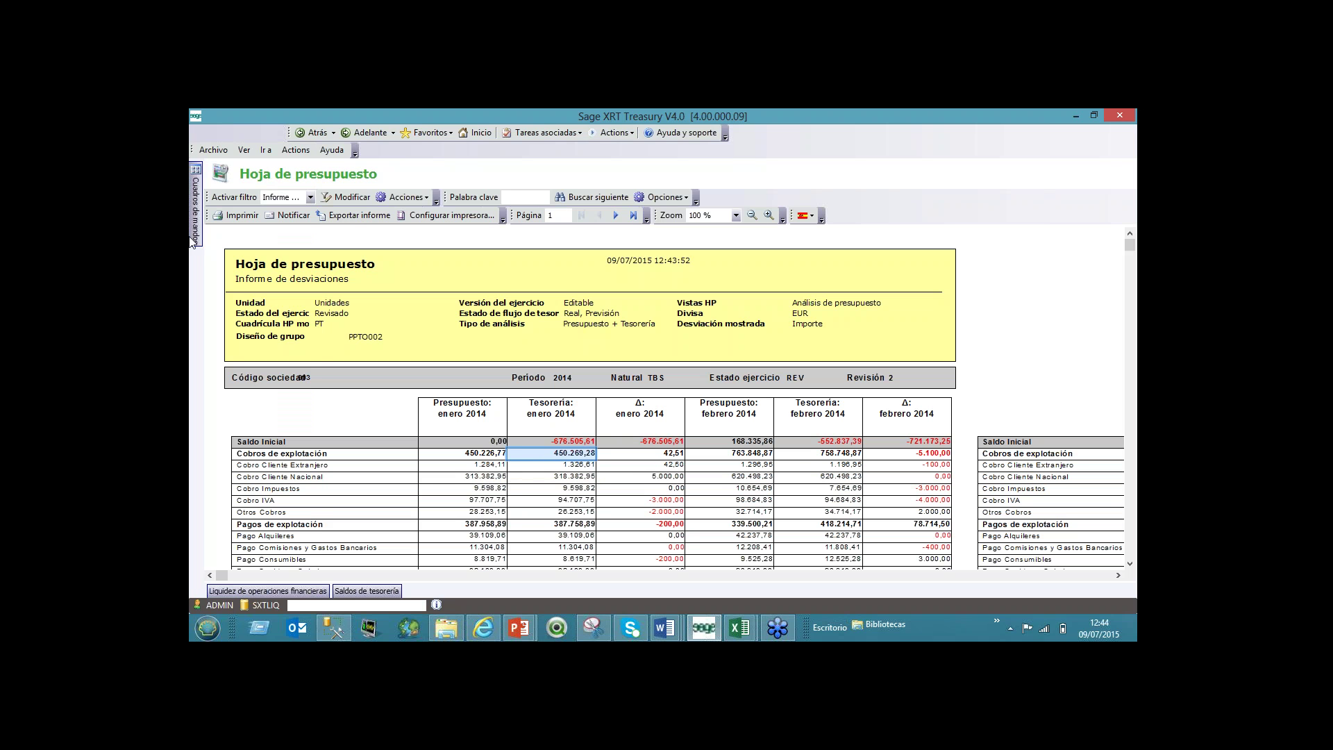
Step: Open the Comparación Presupuestos sheet from the Presupuesto dashboard and give the comparison grid more width
{"action": "mouse_move", "coordinate": [194, 184]}
{"action": "left_click", "coordinate": [263, 271]}
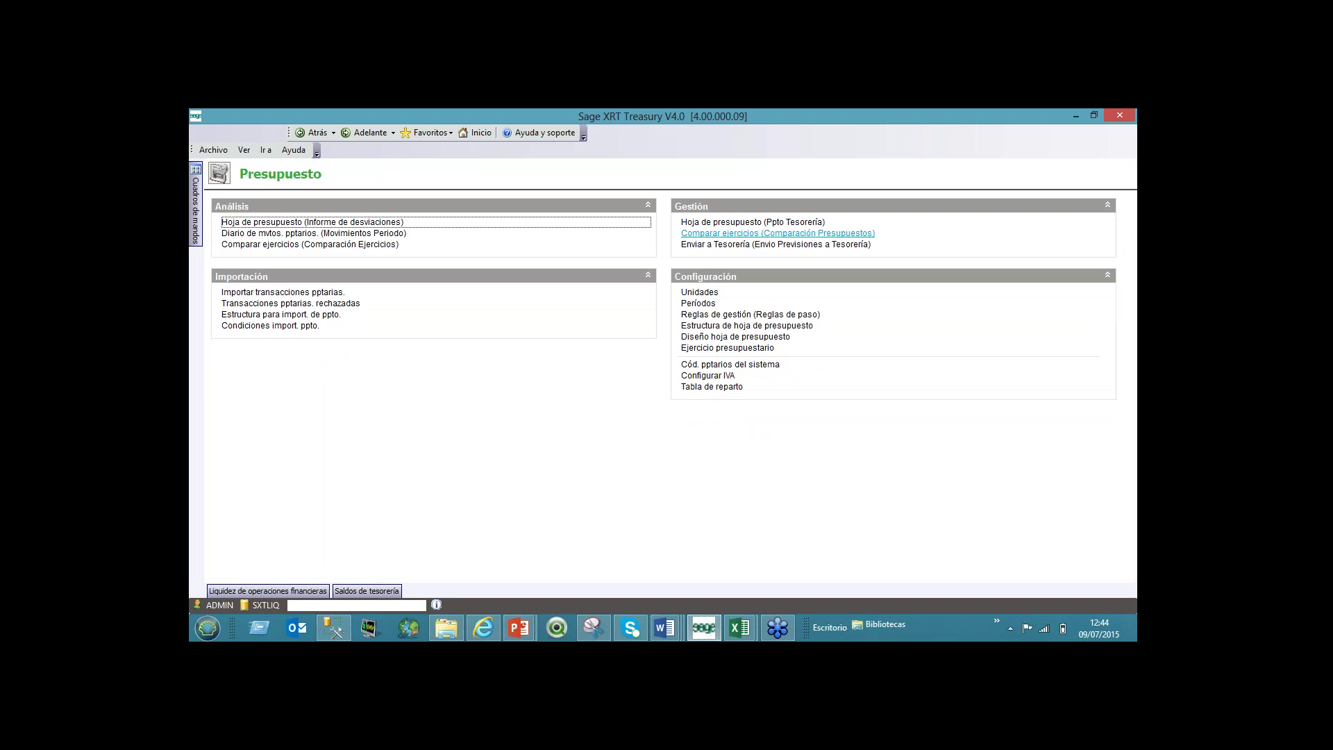
{"action": "left_click", "coordinate": [764, 234]}
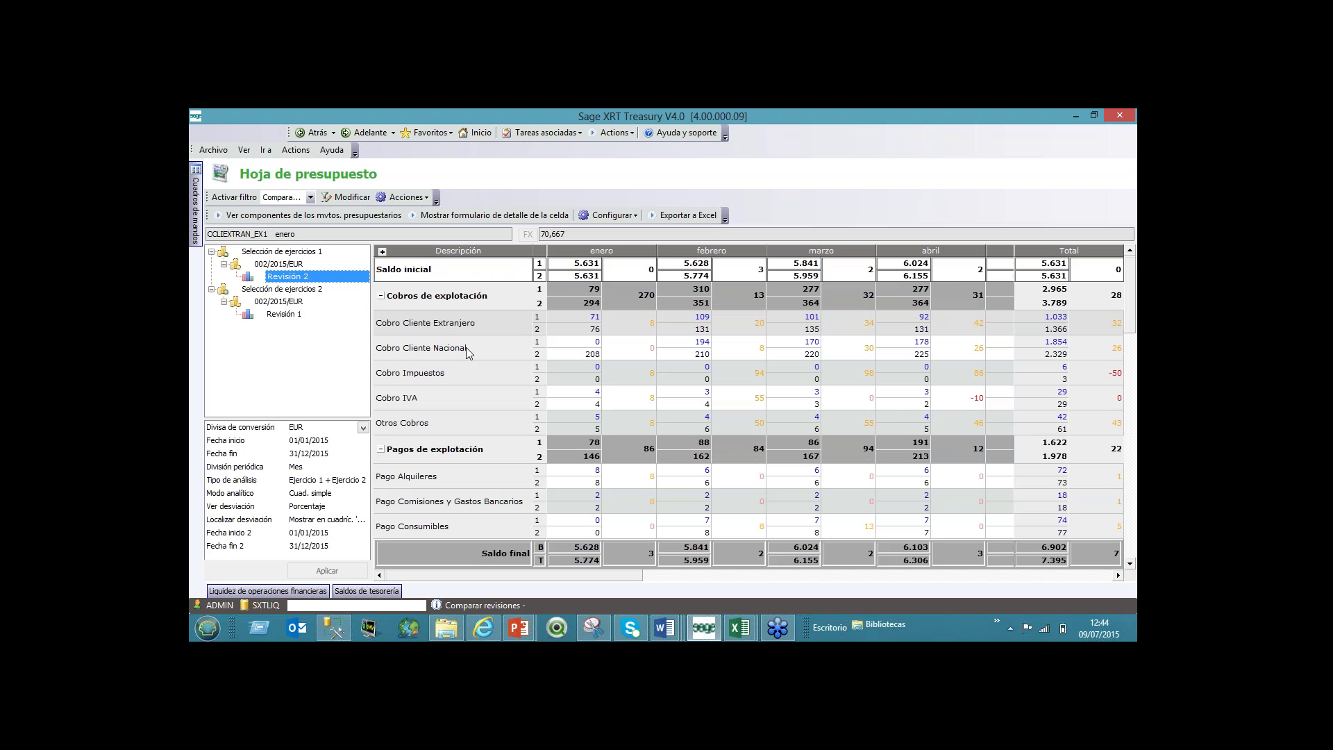
{"action": "left_click_drag", "start_coordinate": [373, 337], "coordinate": [332, 337]}
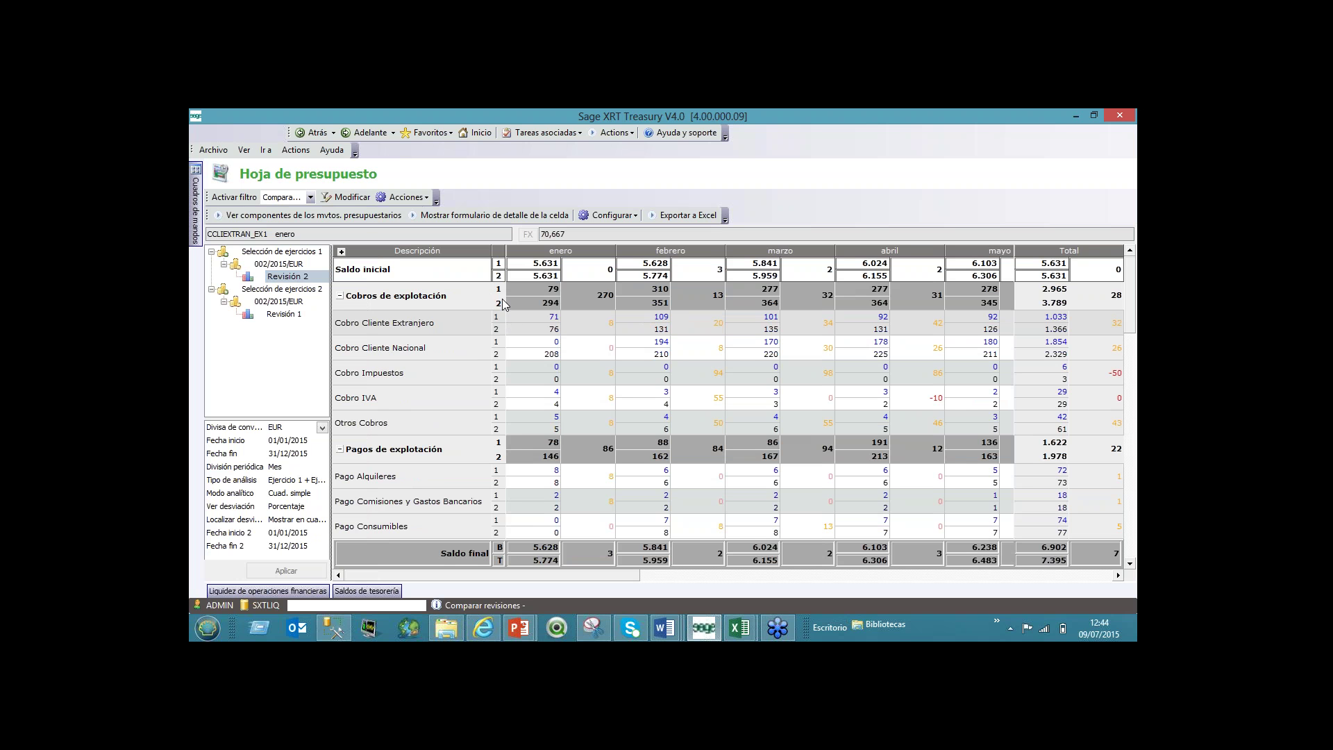
Step: Edit the comparison filter's entities to compare and widen the code columns of both exercise selections
{"action": "left_click", "coordinate": [347, 198]}
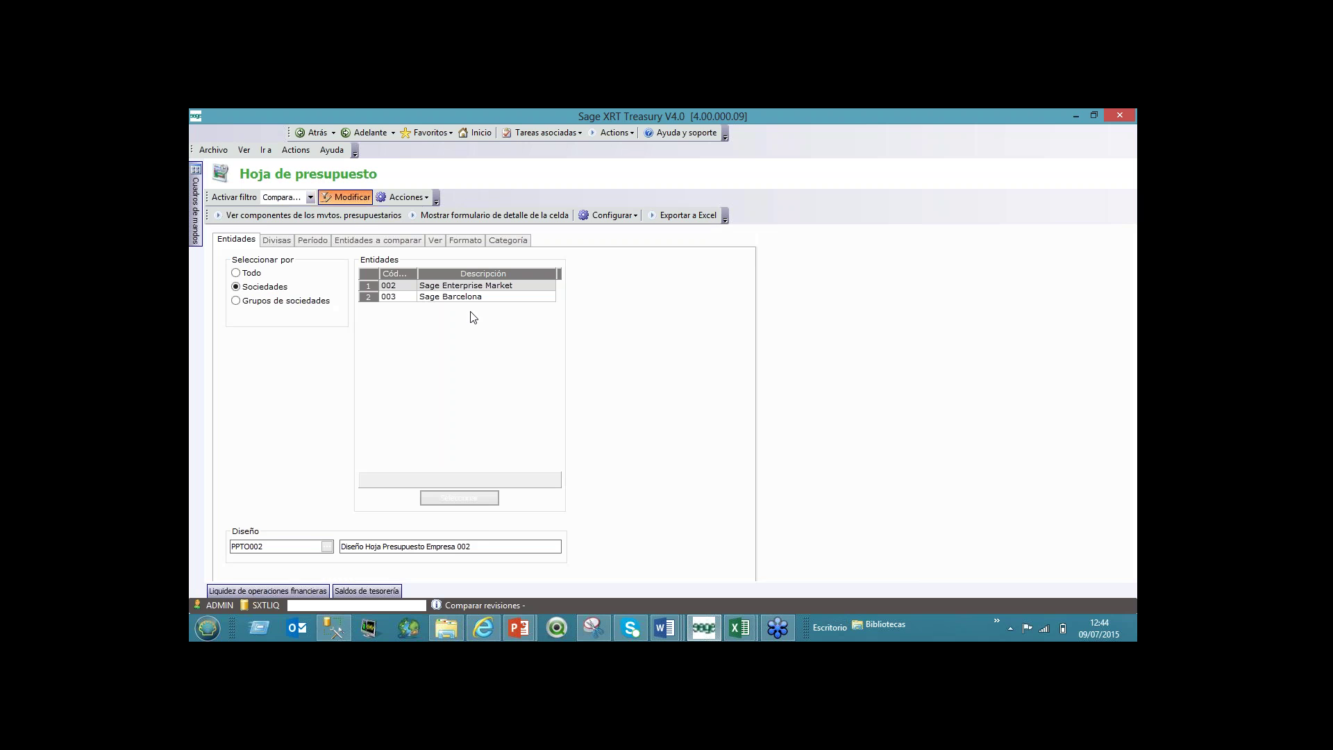
{"action": "left_click", "coordinate": [413, 245]}
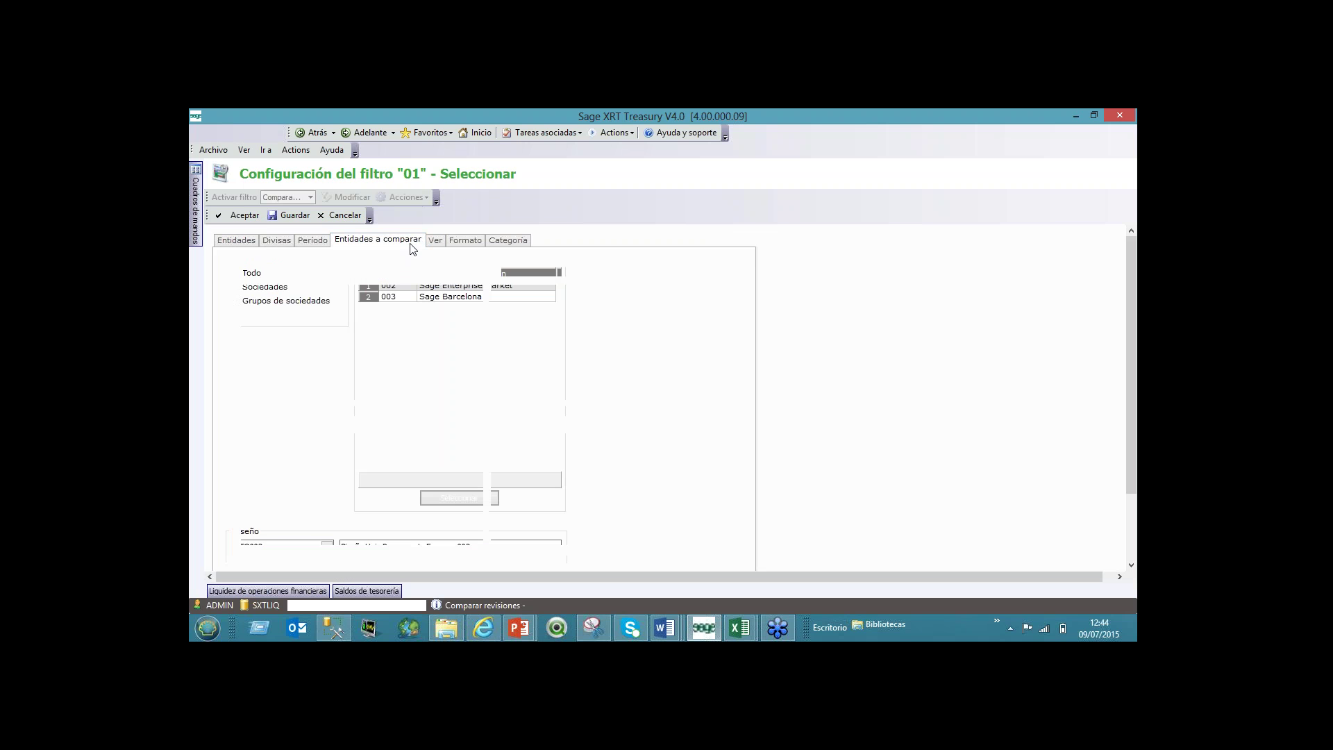
{"action": "left_click", "coordinate": [334, 309]}
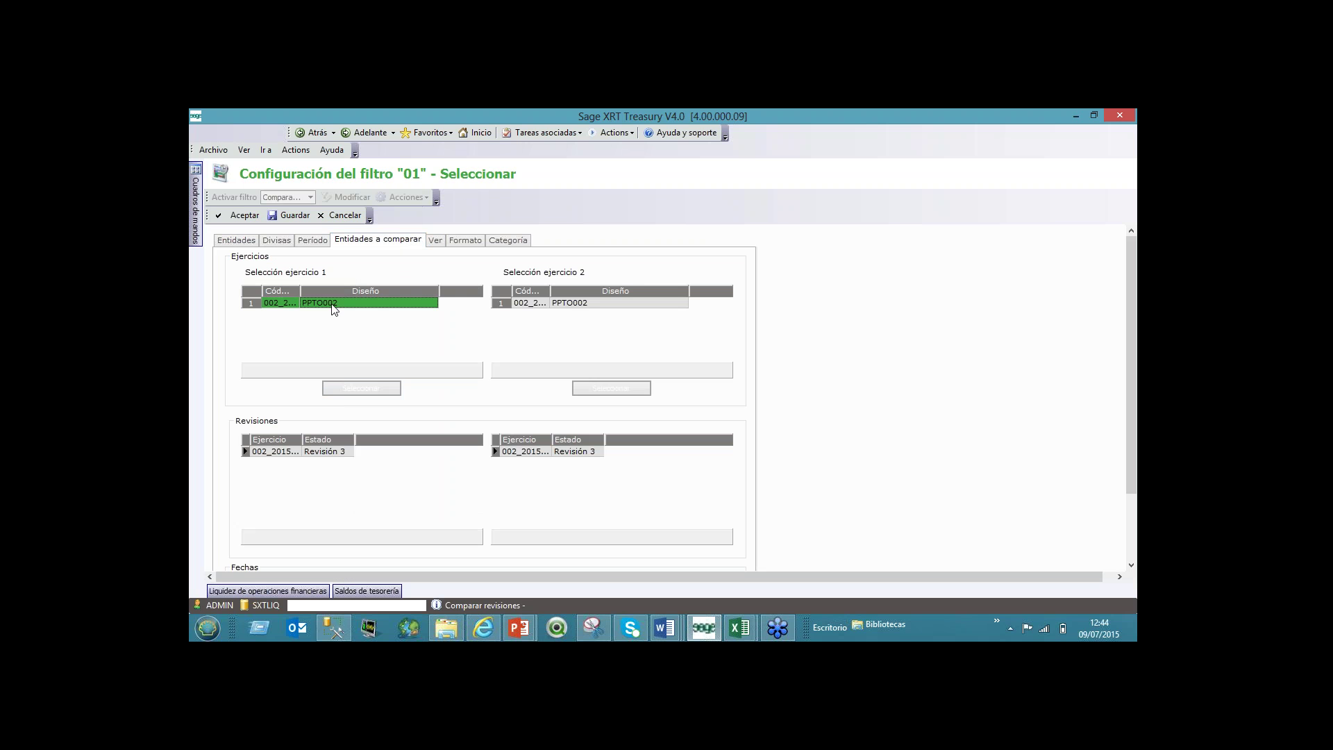
{"action": "left_click_drag", "start_coordinate": [301, 290], "coordinate": [342, 291]}
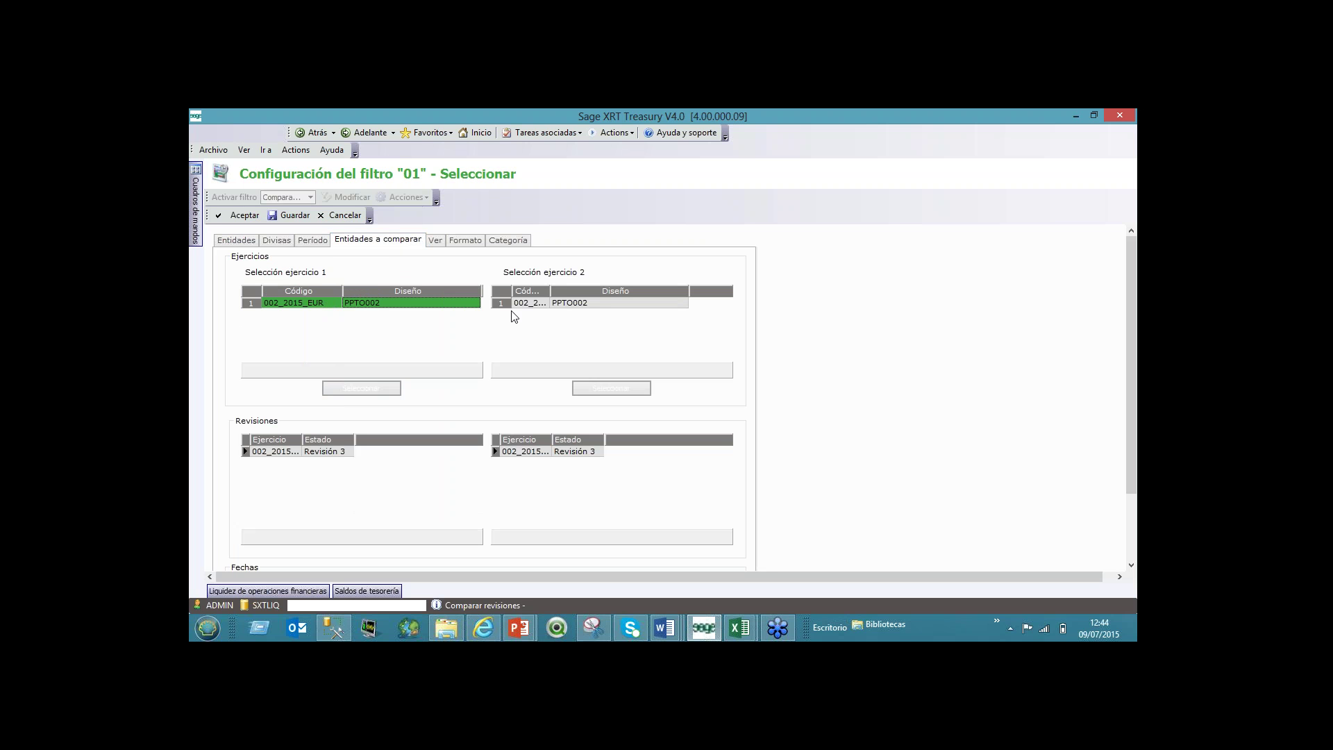
{"action": "left_click", "coordinate": [603, 305]}
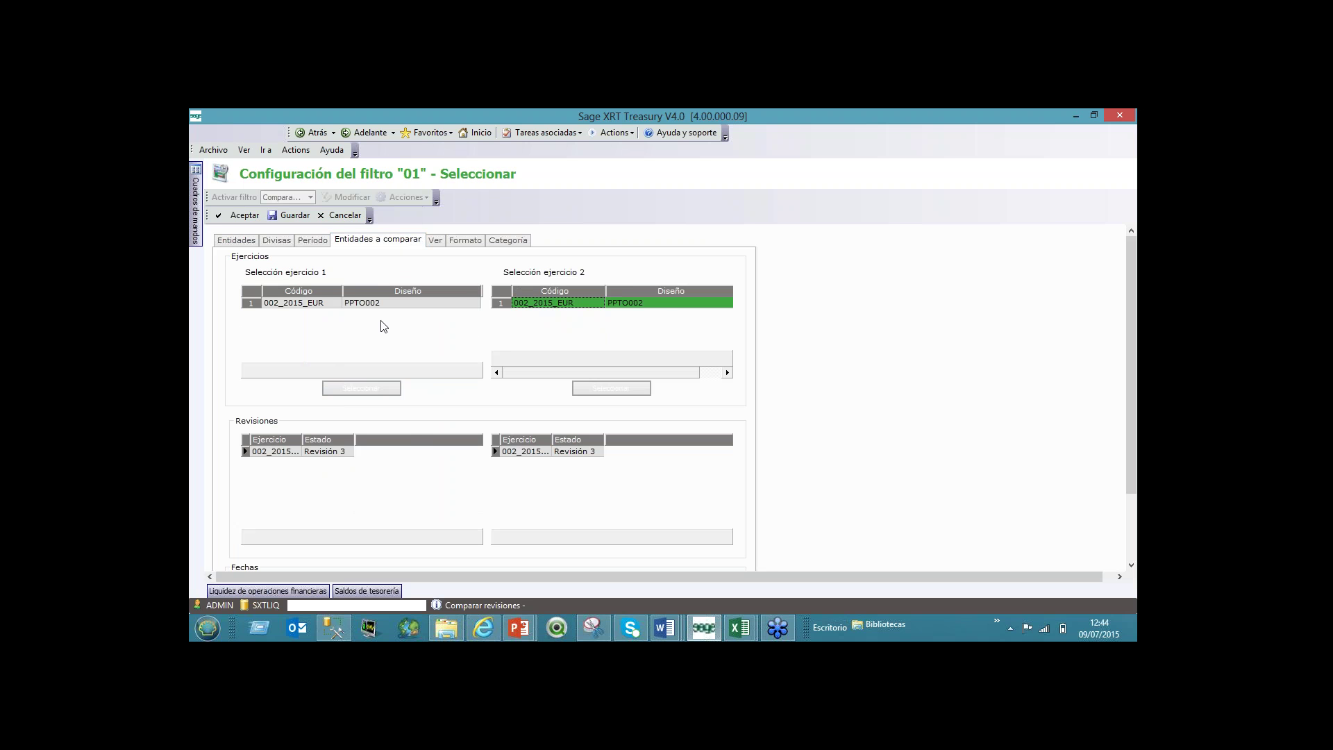
Step: Review the exercises selectable for both sides of the comparison, keeping 002_2015_EUR in each
{"action": "left_click", "coordinate": [360, 342]}
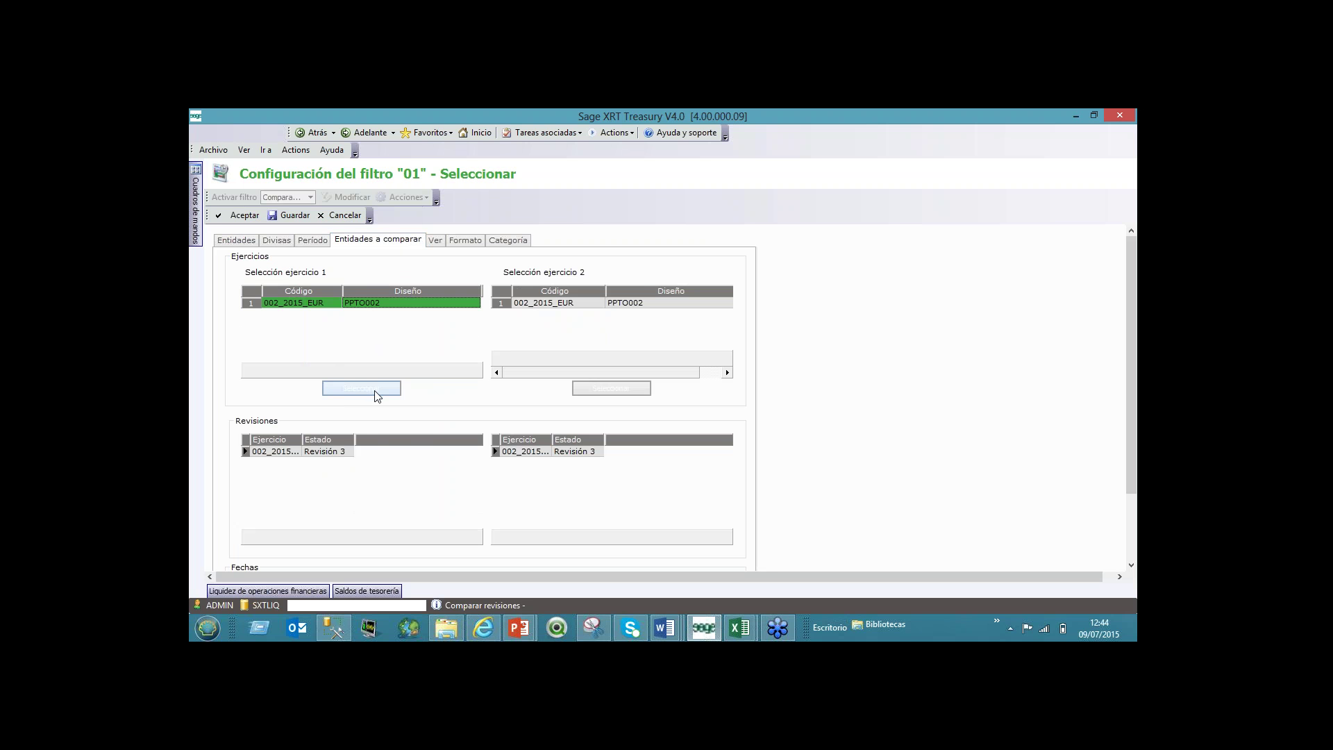
{"action": "left_click", "coordinate": [375, 392]}
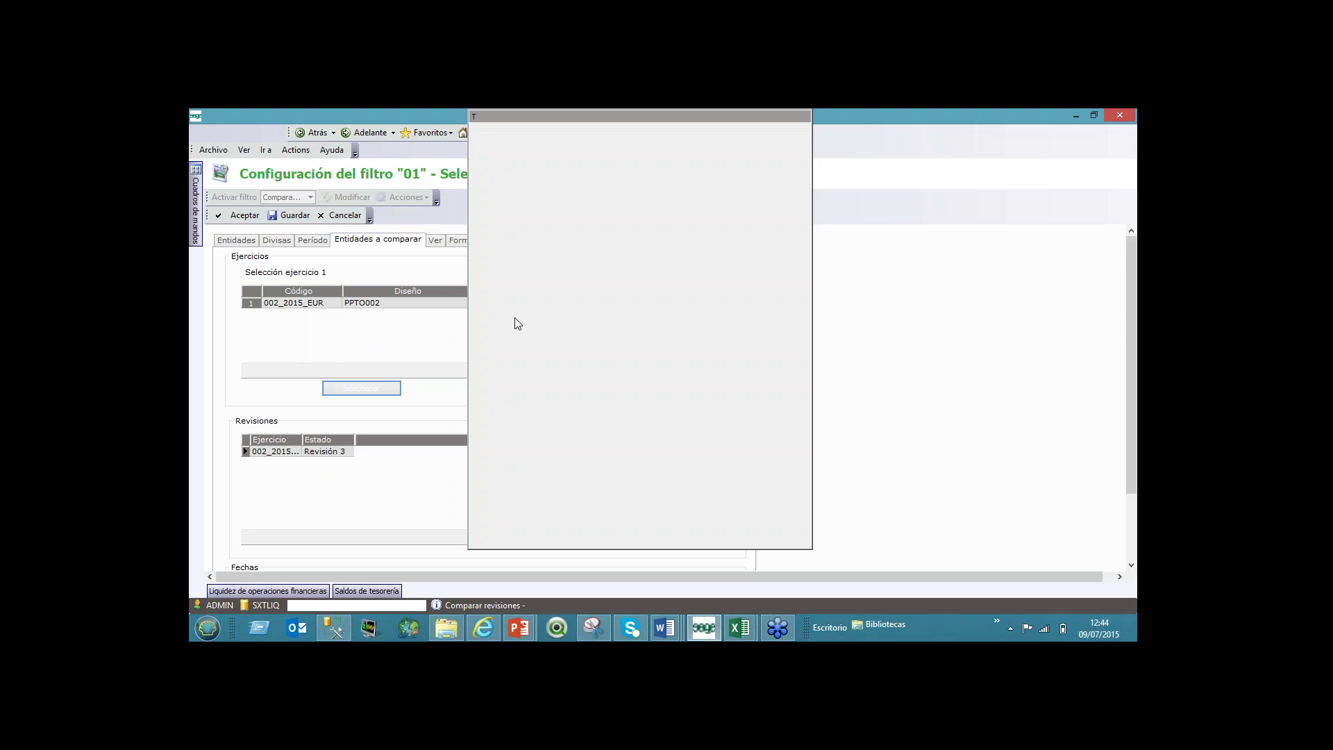
{"action": "left_click_drag", "start_coordinate": [543, 170], "coordinate": [592, 169]}
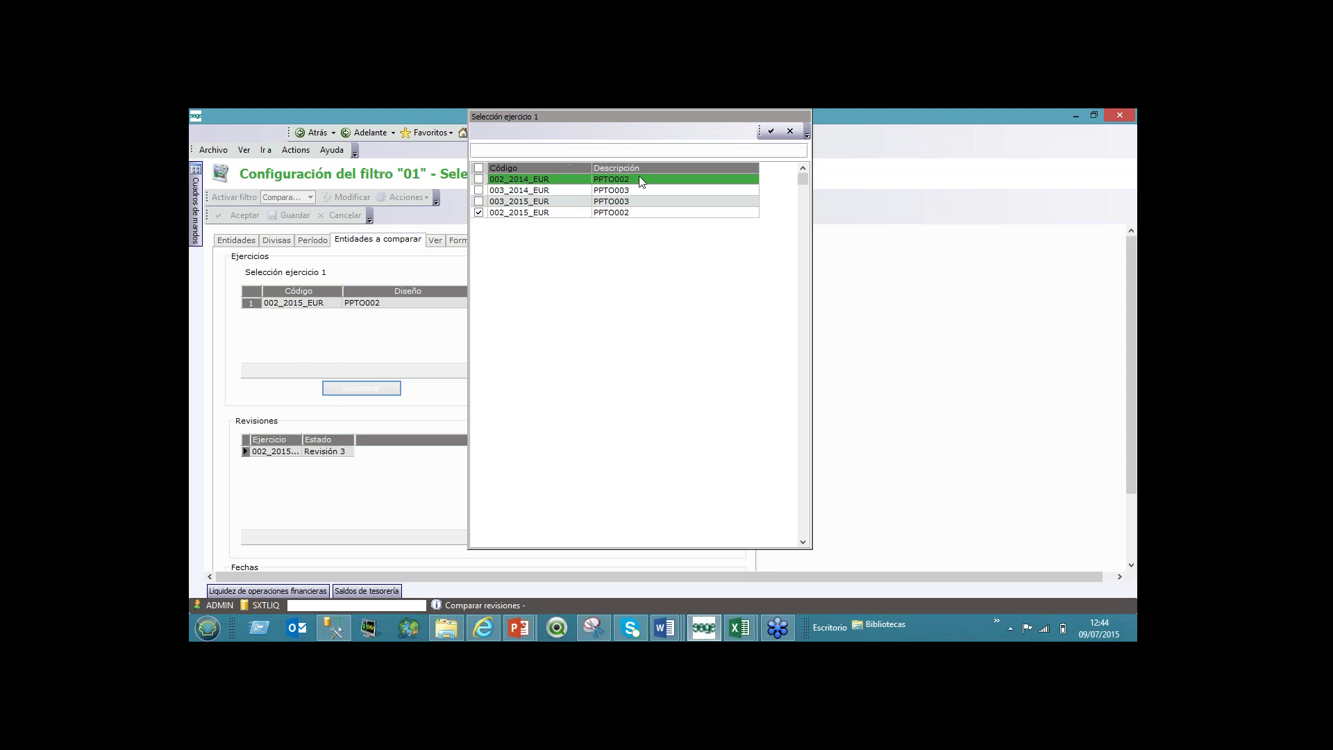
{"action": "left_click", "coordinate": [770, 131]}
{"action": "left_click", "coordinate": [583, 389]}
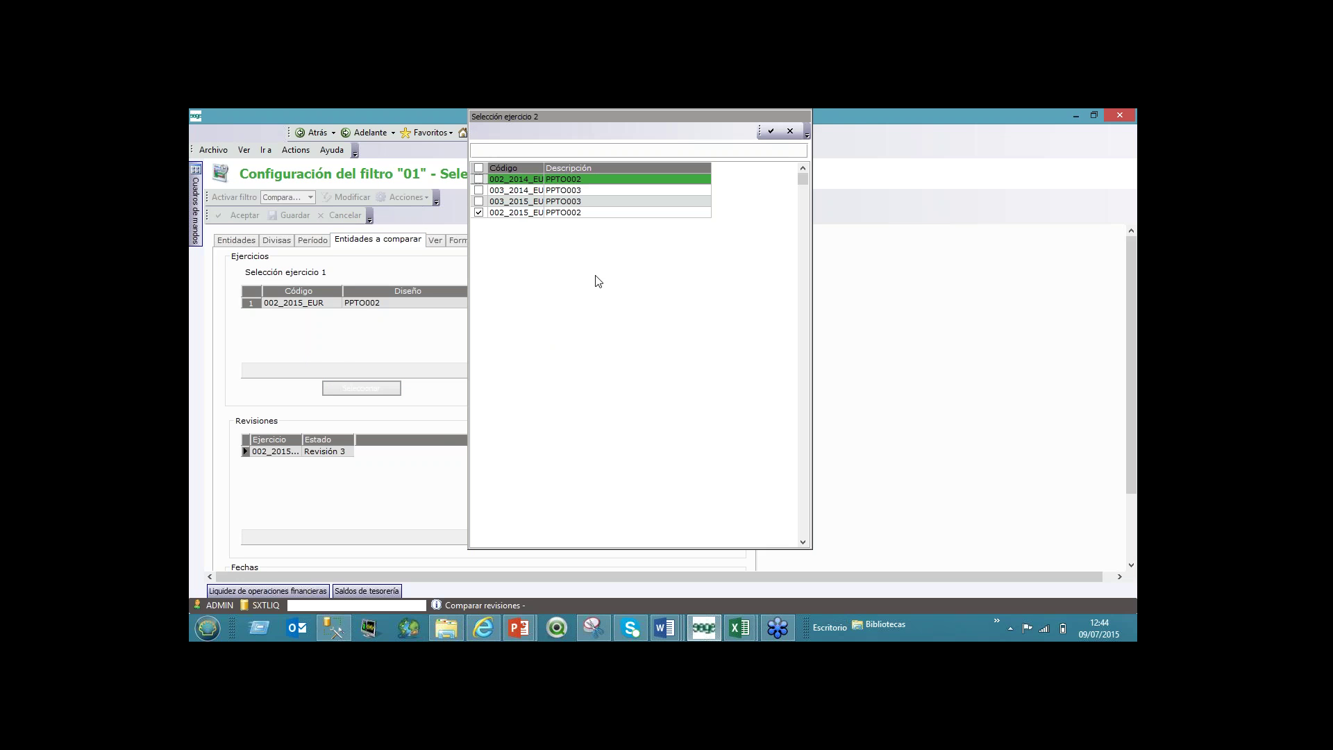
{"action": "left_click", "coordinate": [771, 131]}
{"action": "left_click", "coordinate": [532, 307]}
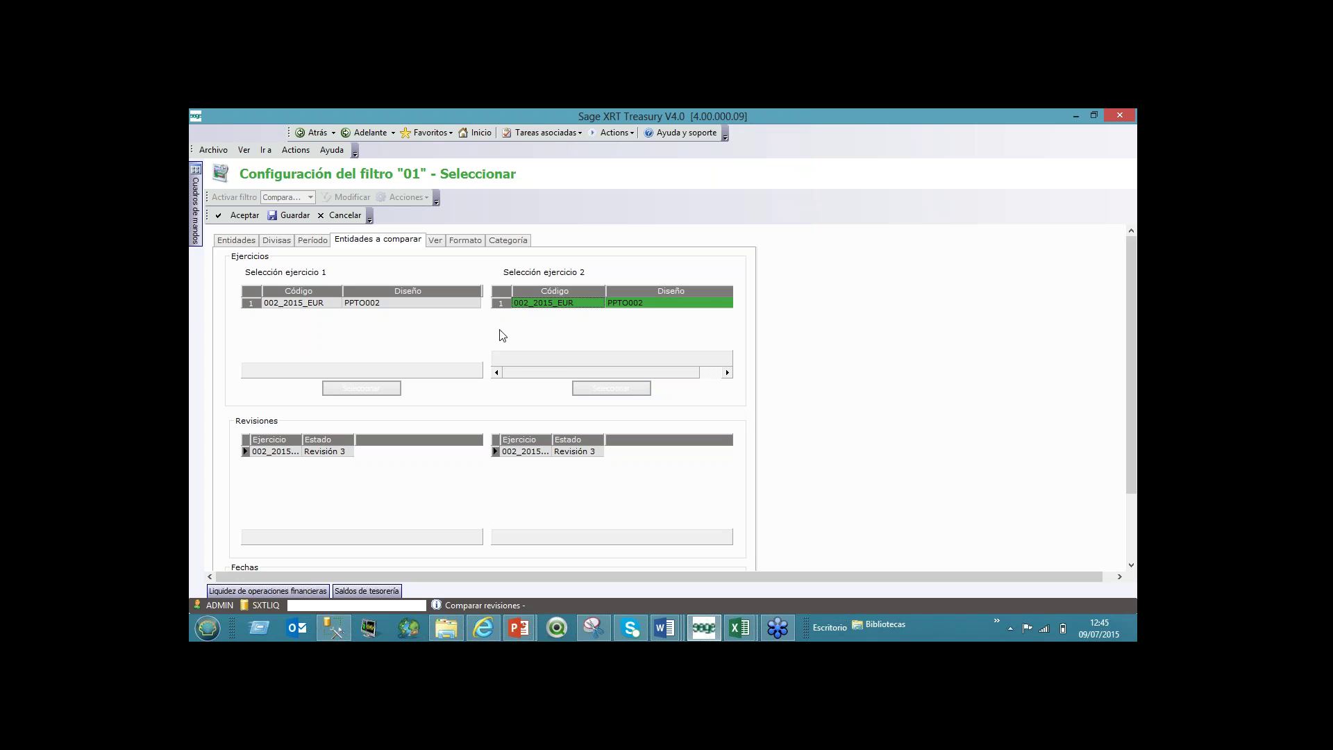
Step: Compare Revisión 2 of 002_2015_EUR with Revisión 3, apply the filter and resize the selection pane beside the grid
{"action": "left_click", "coordinate": [349, 458]}
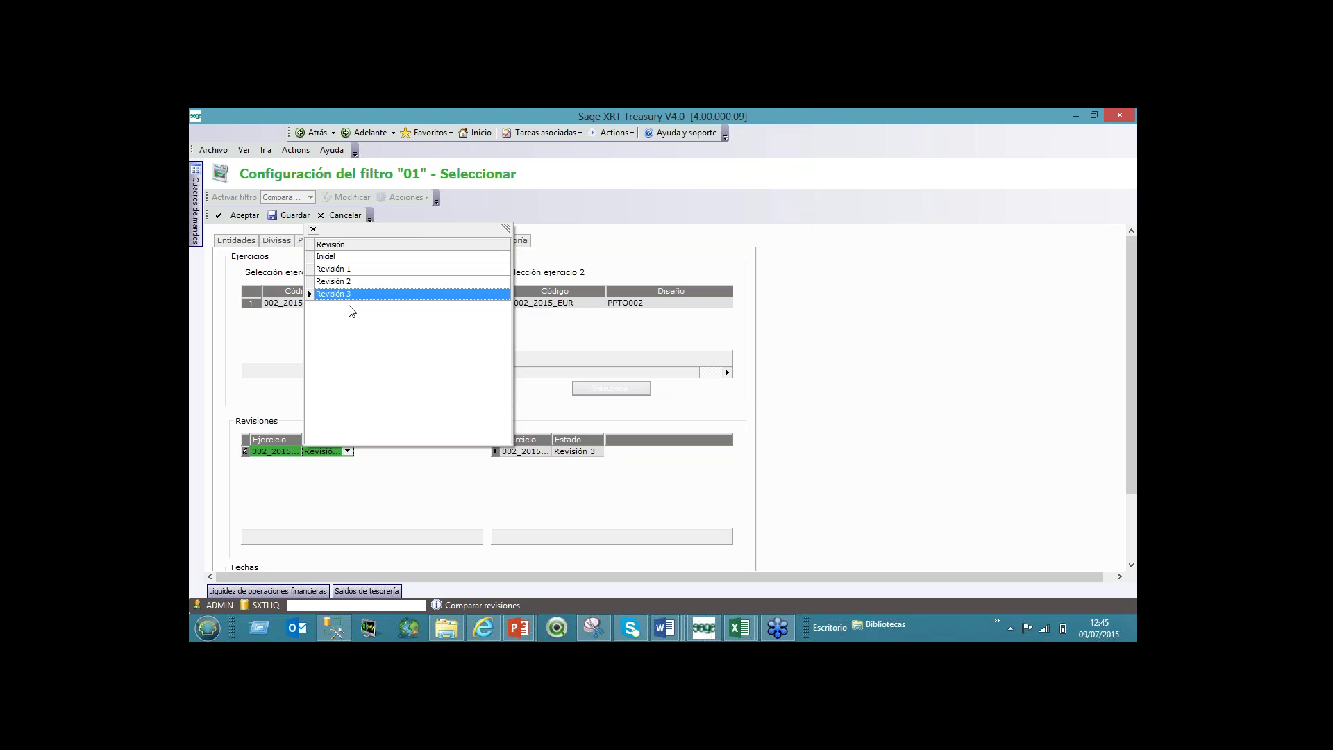
{"action": "left_click", "coordinate": [340, 287]}
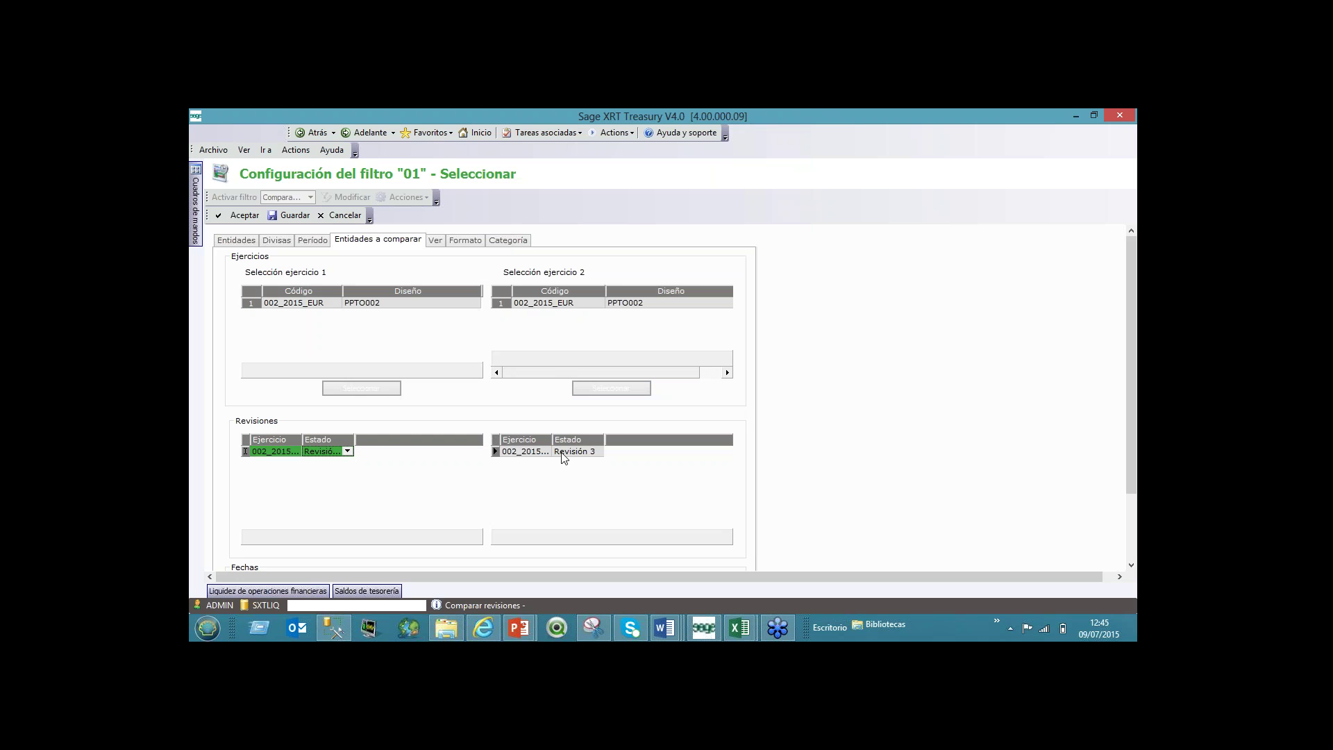
{"action": "left_click", "coordinate": [282, 217]}
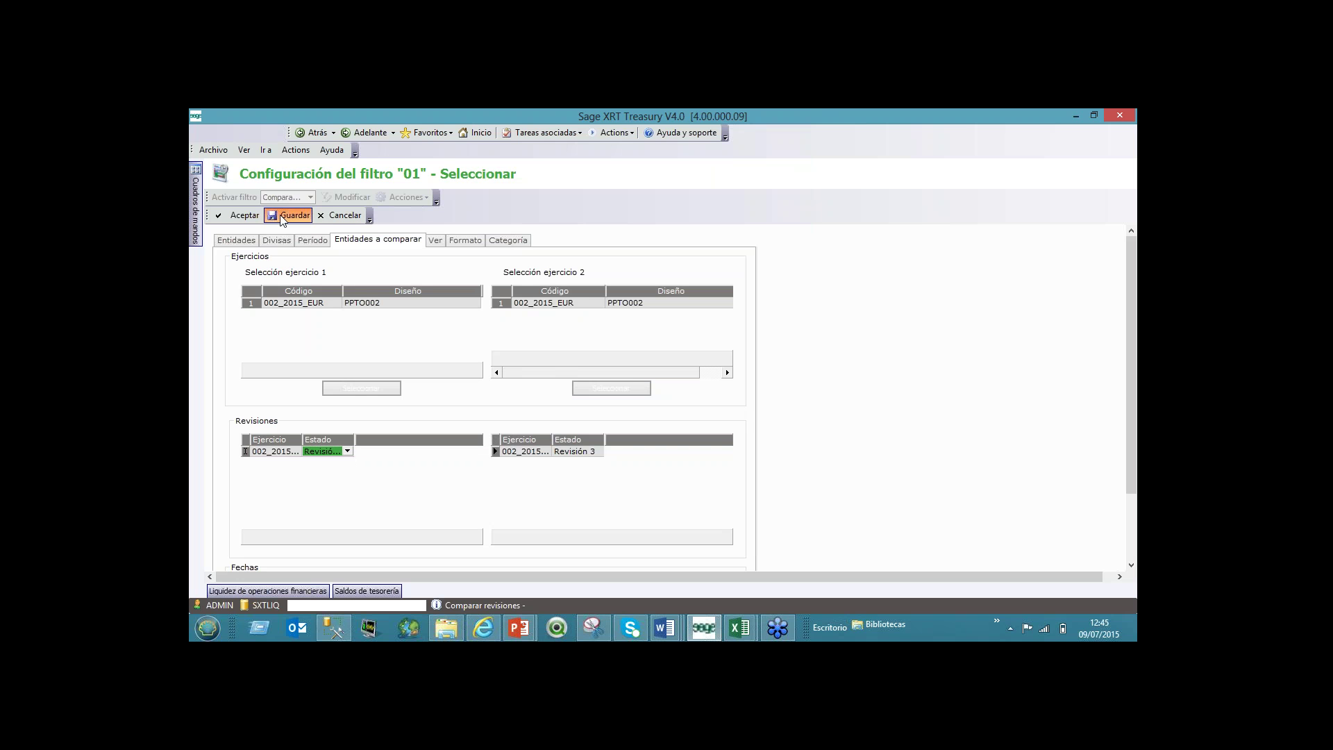
{"action": "left_click", "coordinate": [239, 215]}
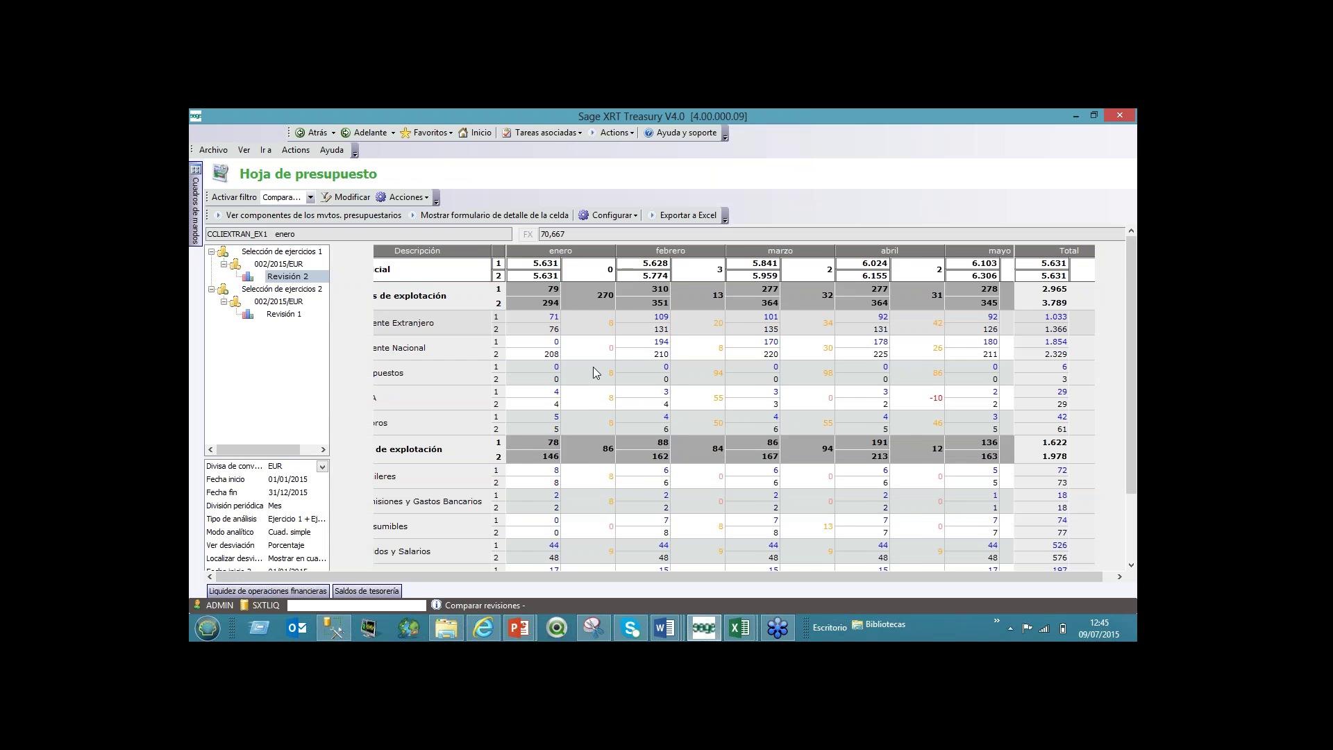
{"action": "left_click_drag", "start_coordinate": [369, 274], "coordinate": [309, 286]}
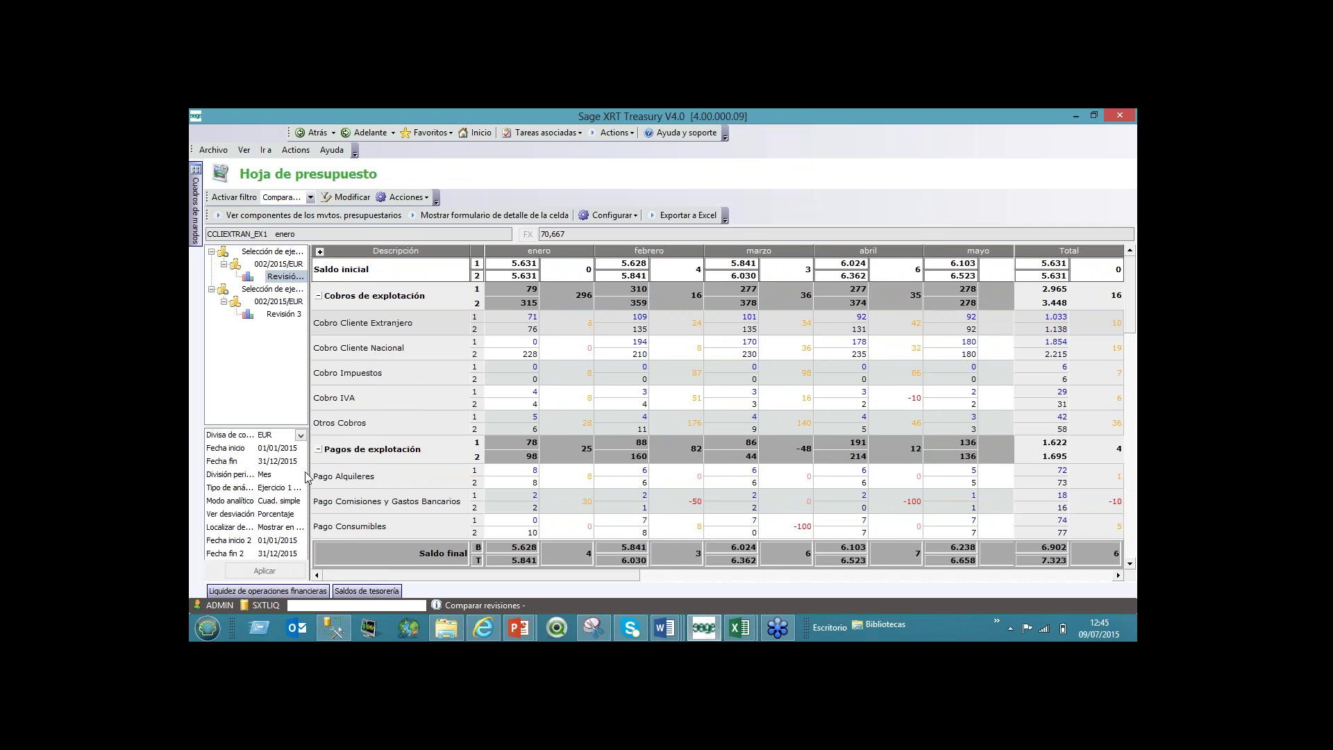
{"action": "left_click_drag", "start_coordinate": [310, 472], "coordinate": [337, 473]}
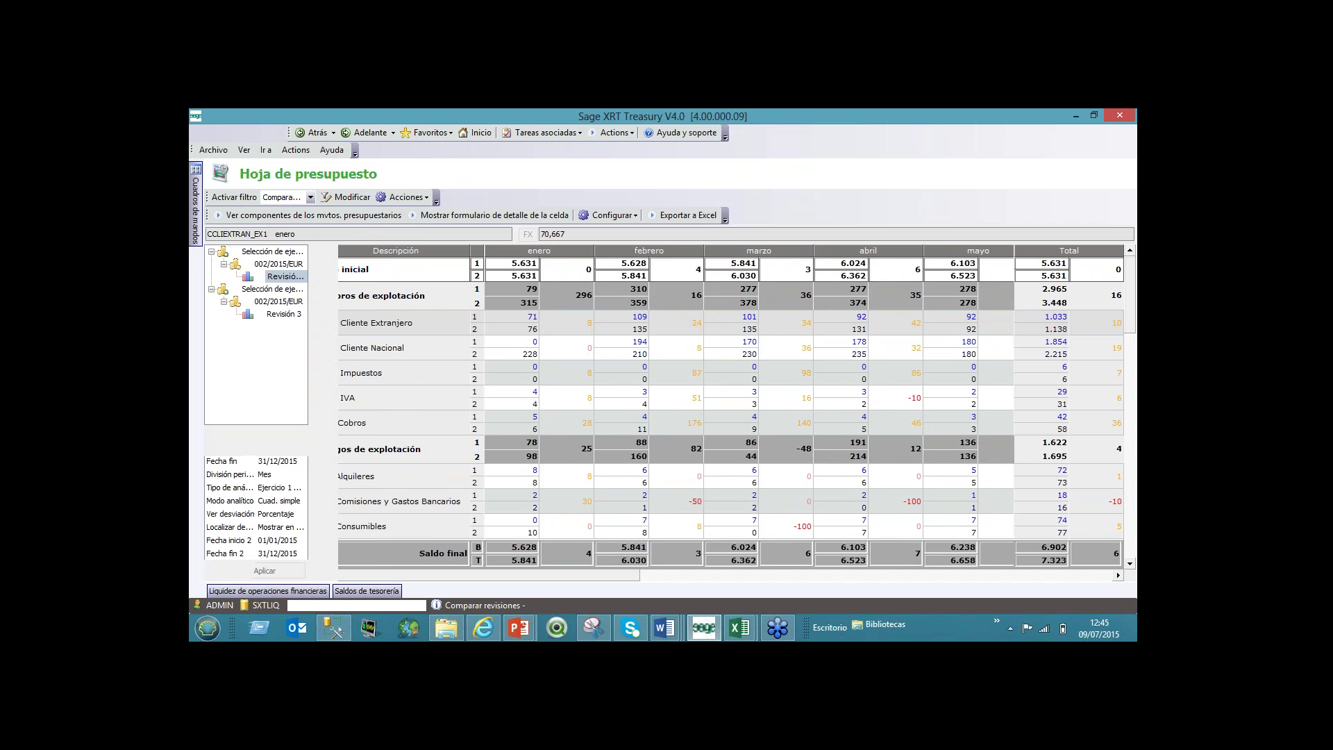
Step: Check the available Tipo de análisis options without changing them, and inspect the Cobro Cliente Extranjero deviation for enero
{"action": "left_click", "coordinate": [318, 488]}
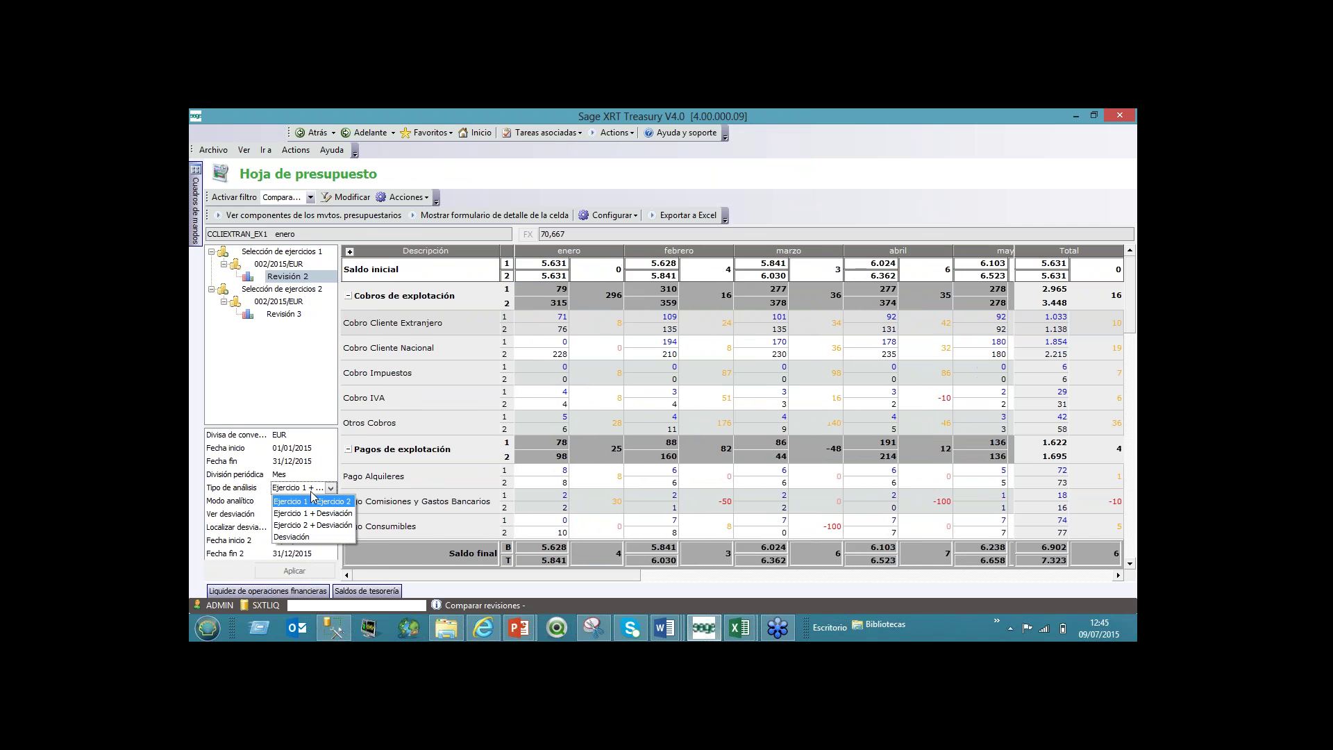
{"action": "left_click", "coordinate": [313, 461]}
{"action": "left_click", "coordinate": [331, 461]}
{"action": "key", "text": "Escape"}
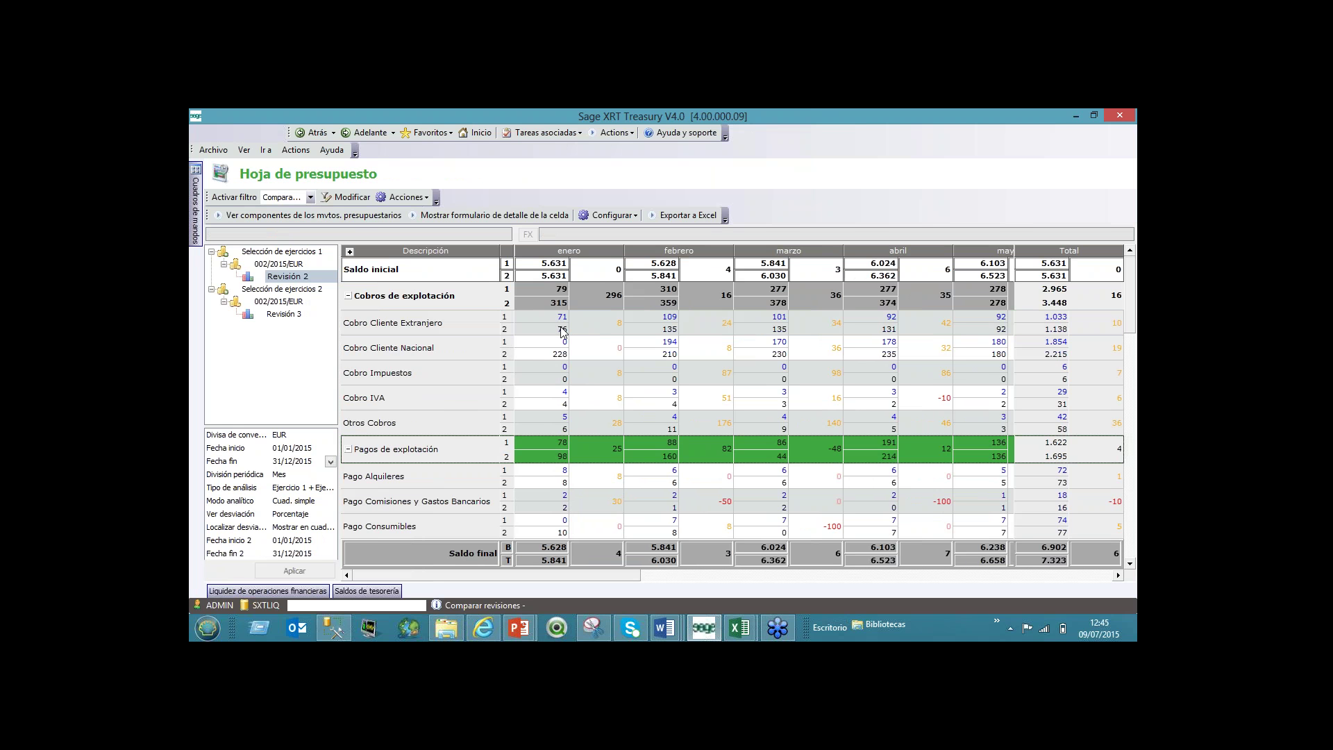
{"action": "left_click", "coordinate": [611, 332]}
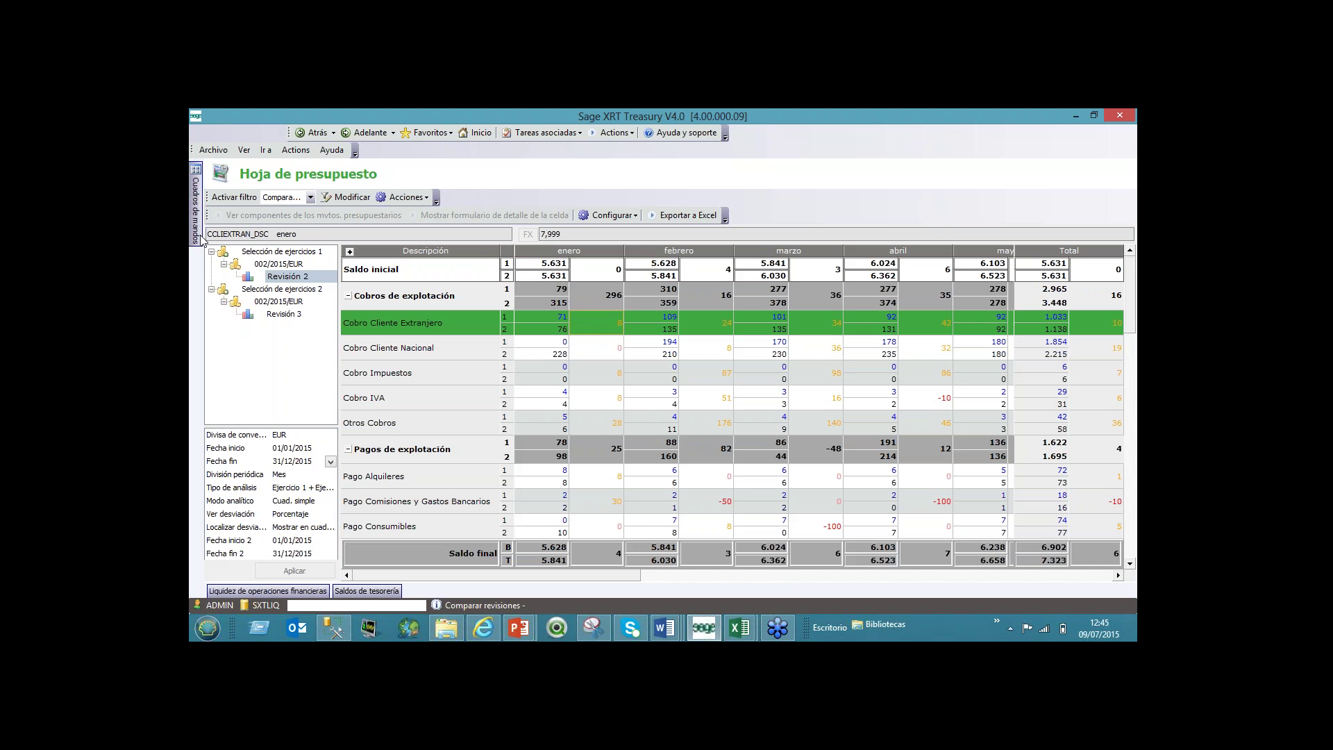
Step: Open the management rules list (Reglas de paso) from the budget configuration
{"action": "mouse_move", "coordinate": [197, 232]}
{"action": "left_click", "coordinate": [310, 266]}
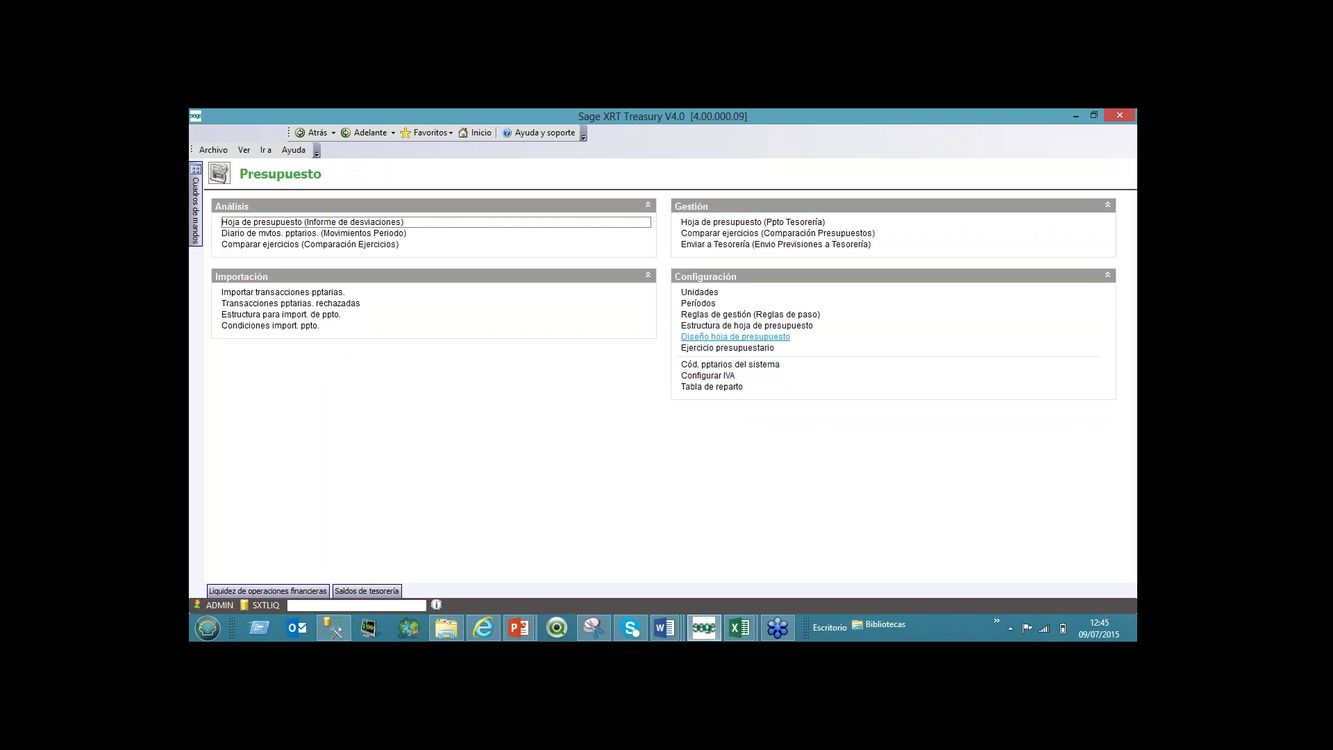
{"action": "left_click", "coordinate": [750, 314]}
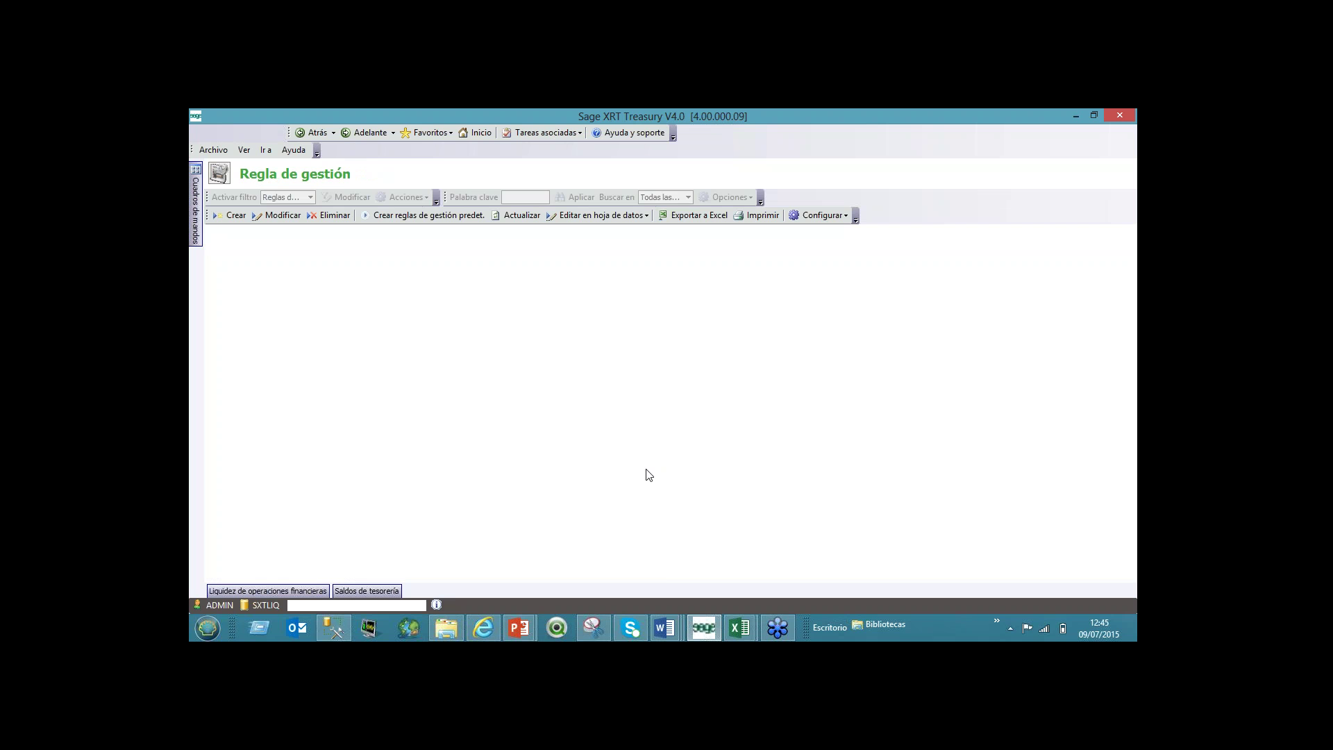
Step: Switch to the Sage XRT Presupuesto de Tesorería presentation in PowerPoint and go to slide 8, Reglas de Paso
{"action": "left_click", "coordinate": [527, 629]}
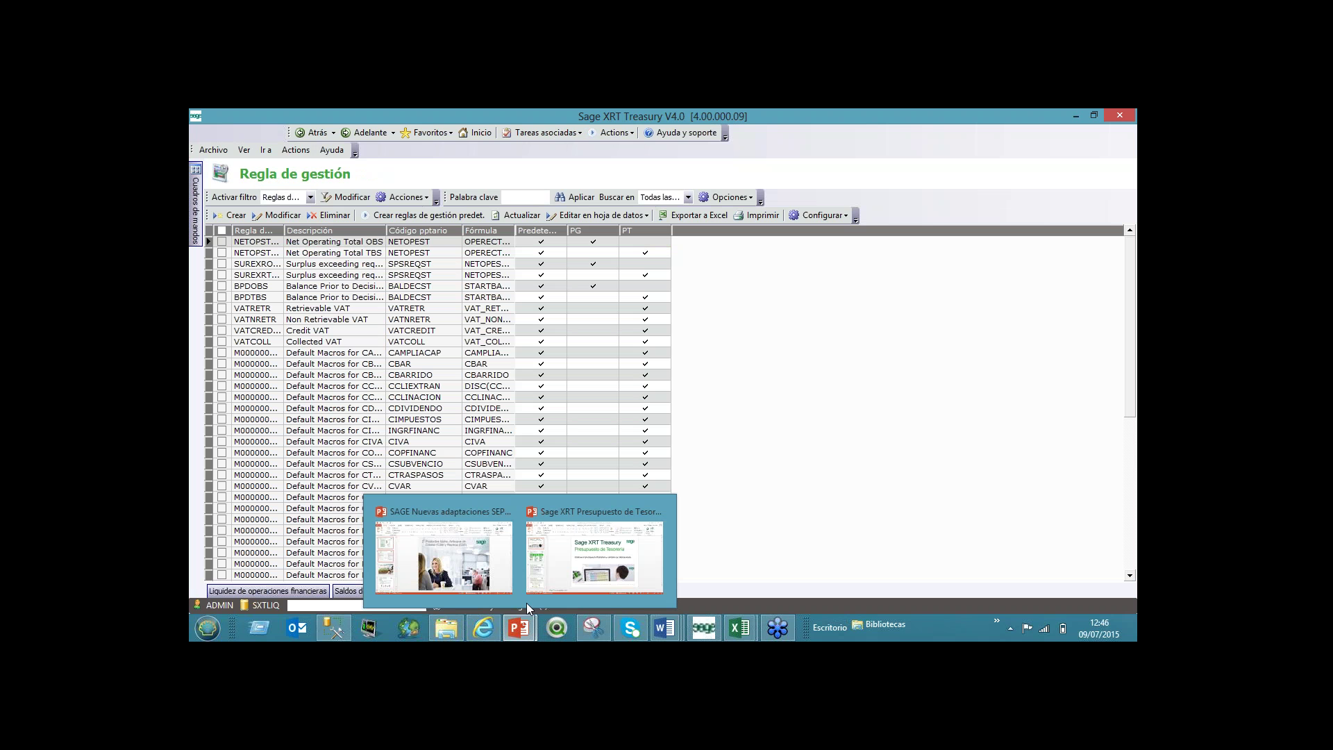
{"action": "left_click", "coordinate": [527, 603]}
{"action": "left_click", "coordinate": [276, 279]}
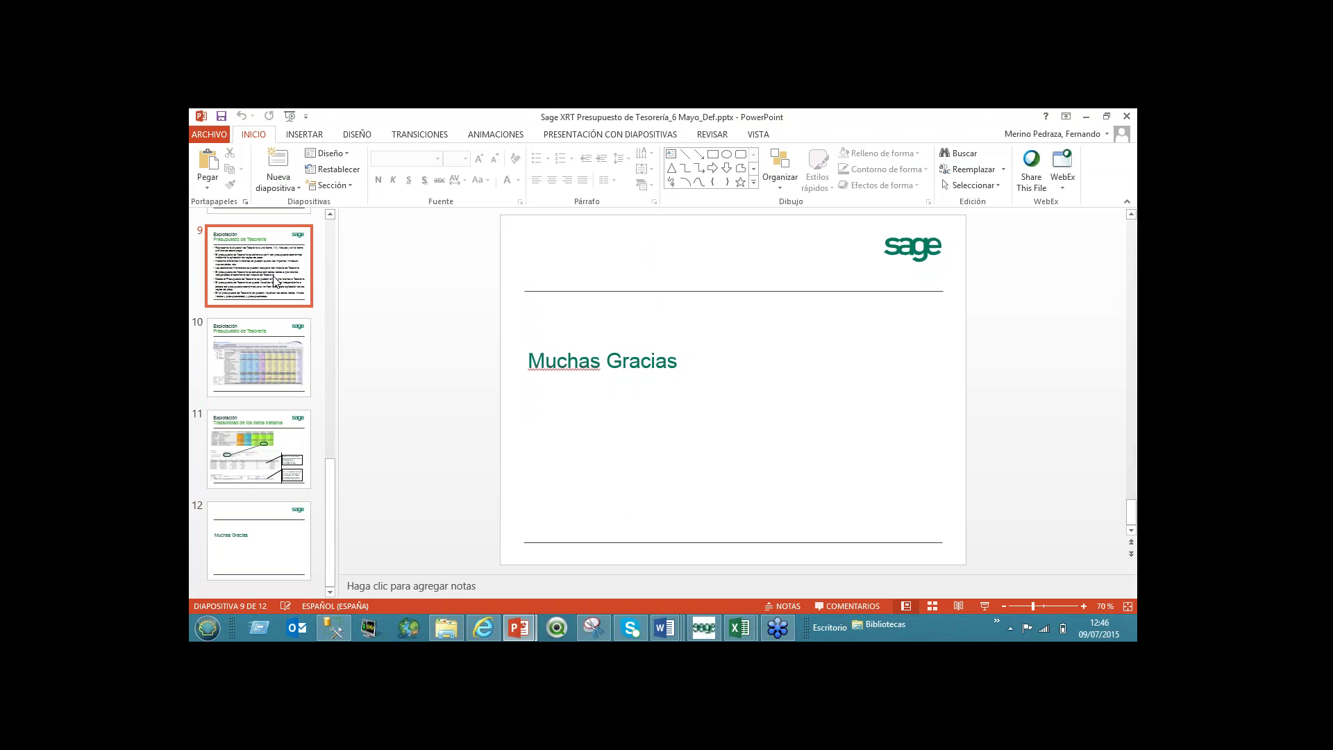
{"action": "key", "text": "Up"}
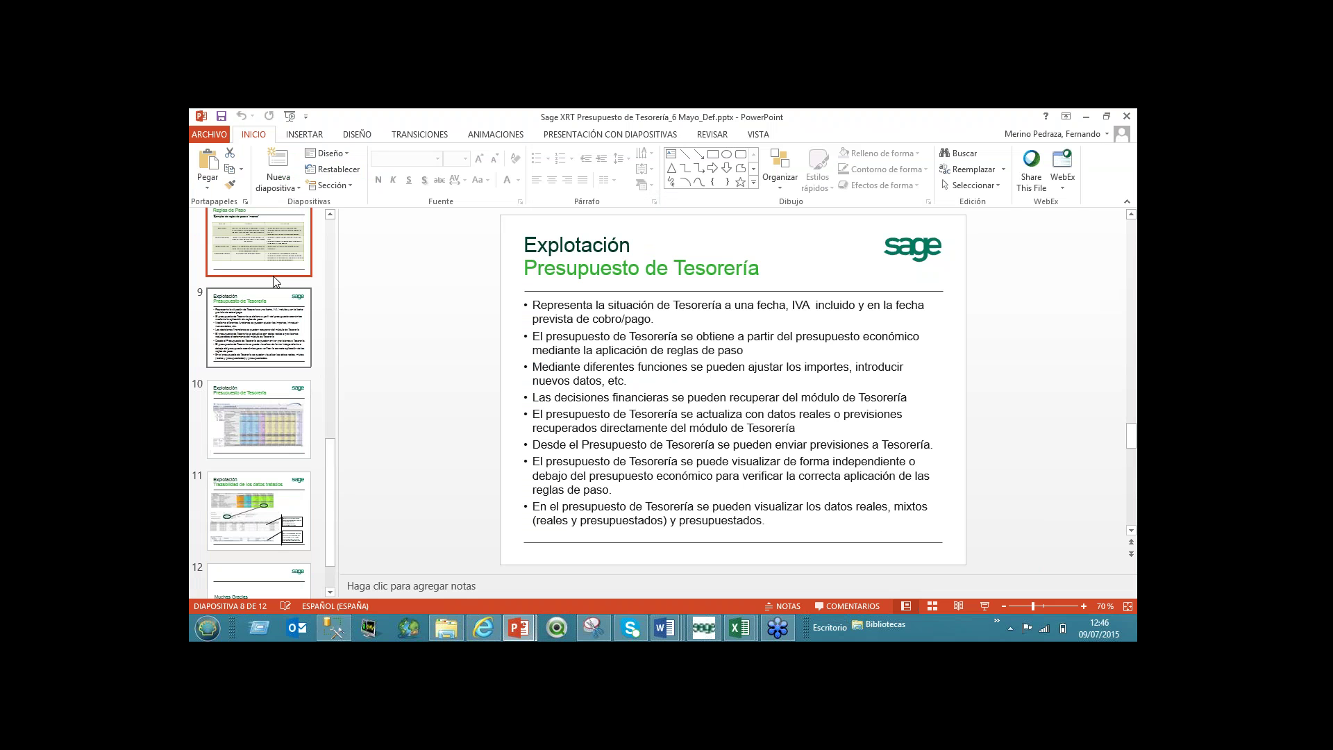
{"action": "key", "text": "Up"}
{"action": "key", "text": "Down"}
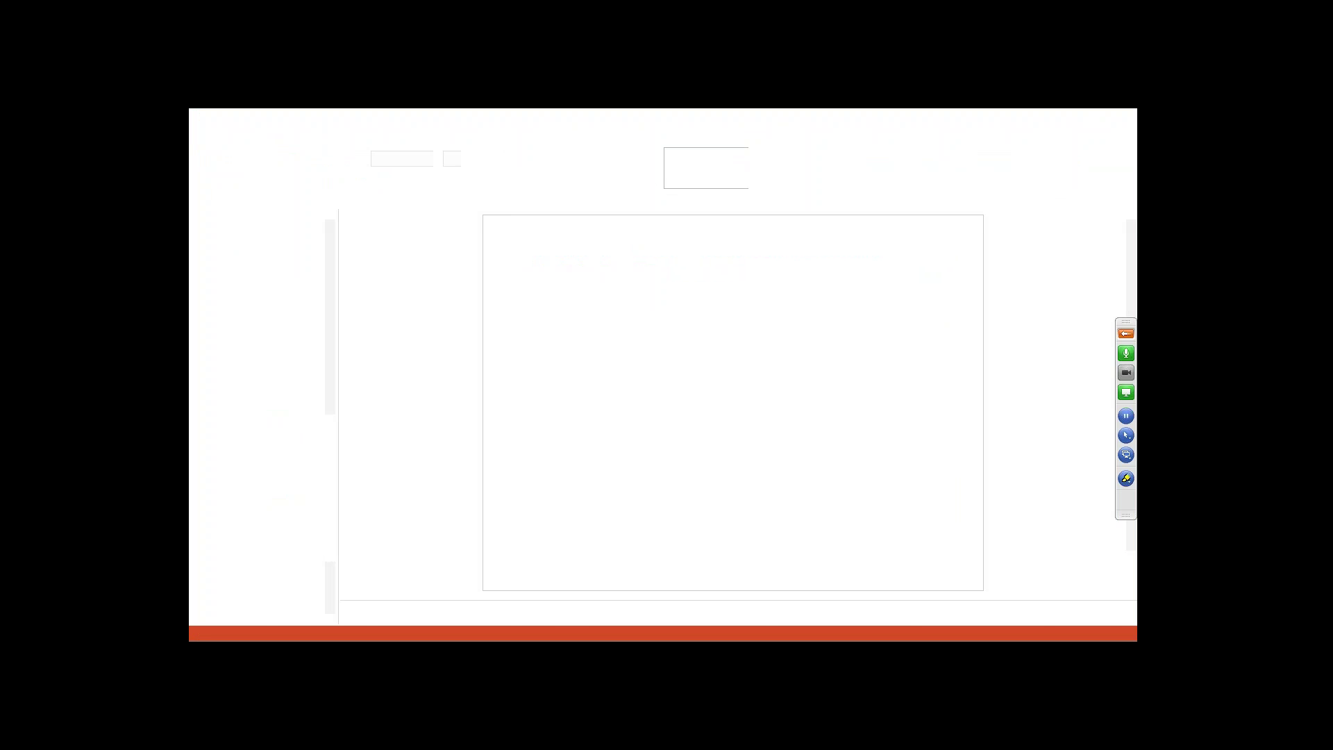
Step: Present the Reglas de Paso slide full screen to review the macro examples, and end the slide show
{"action": "key", "text": "alt+F5"}
{"action": "left_click", "coordinate": [473, 127]}
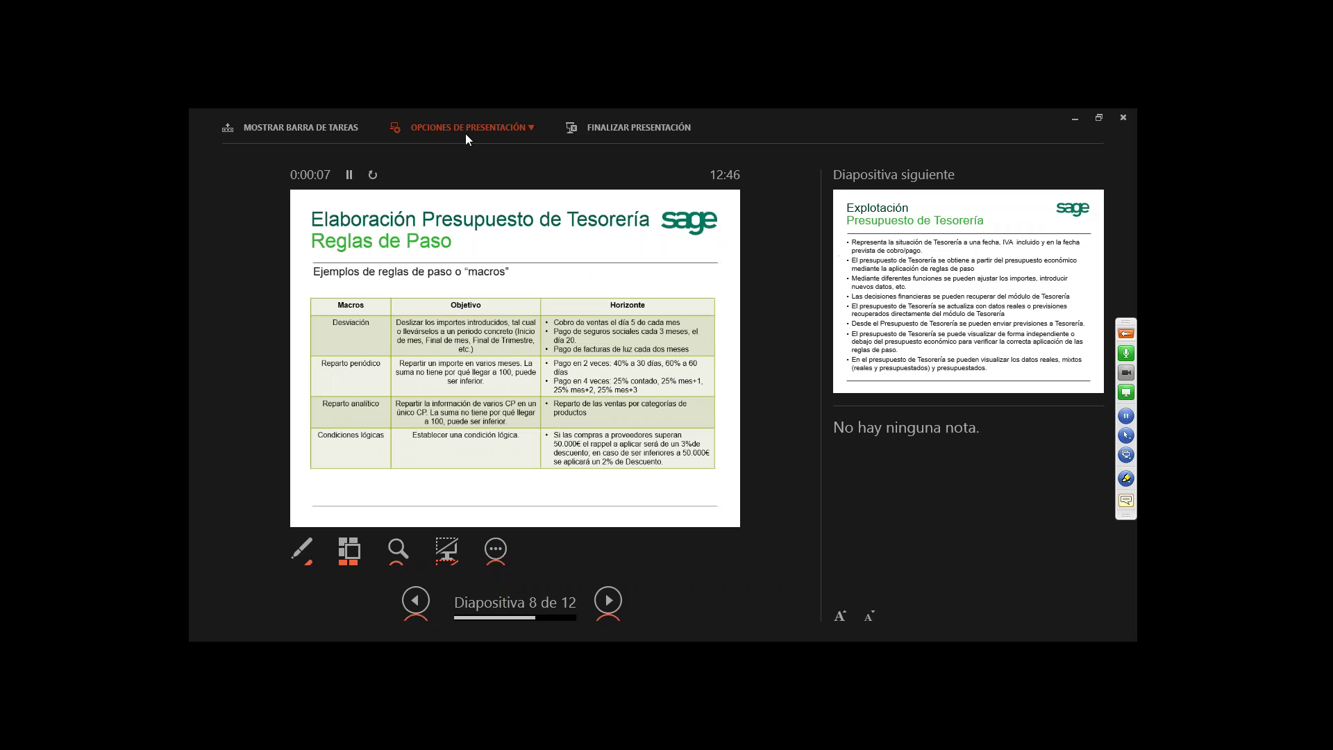
{"action": "left_click", "coordinate": [468, 186]}
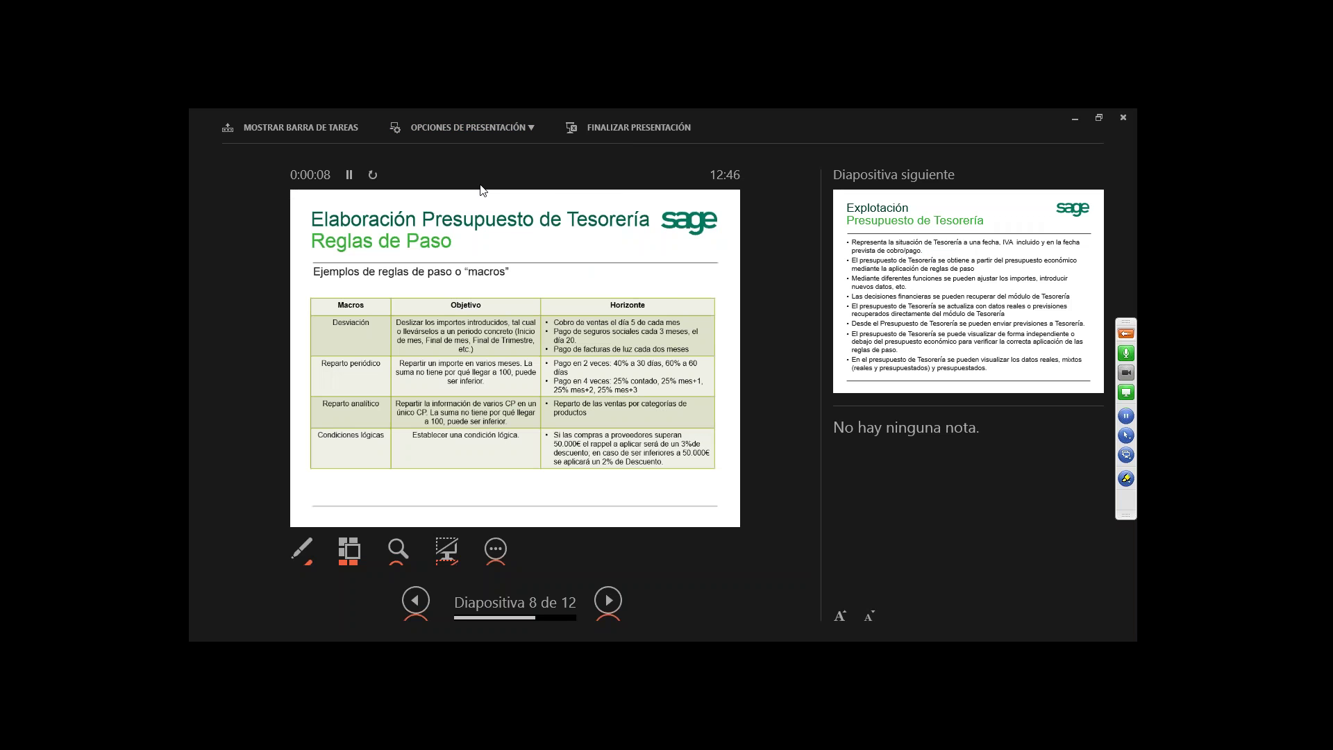
{"action": "key", "text": "Escape"}
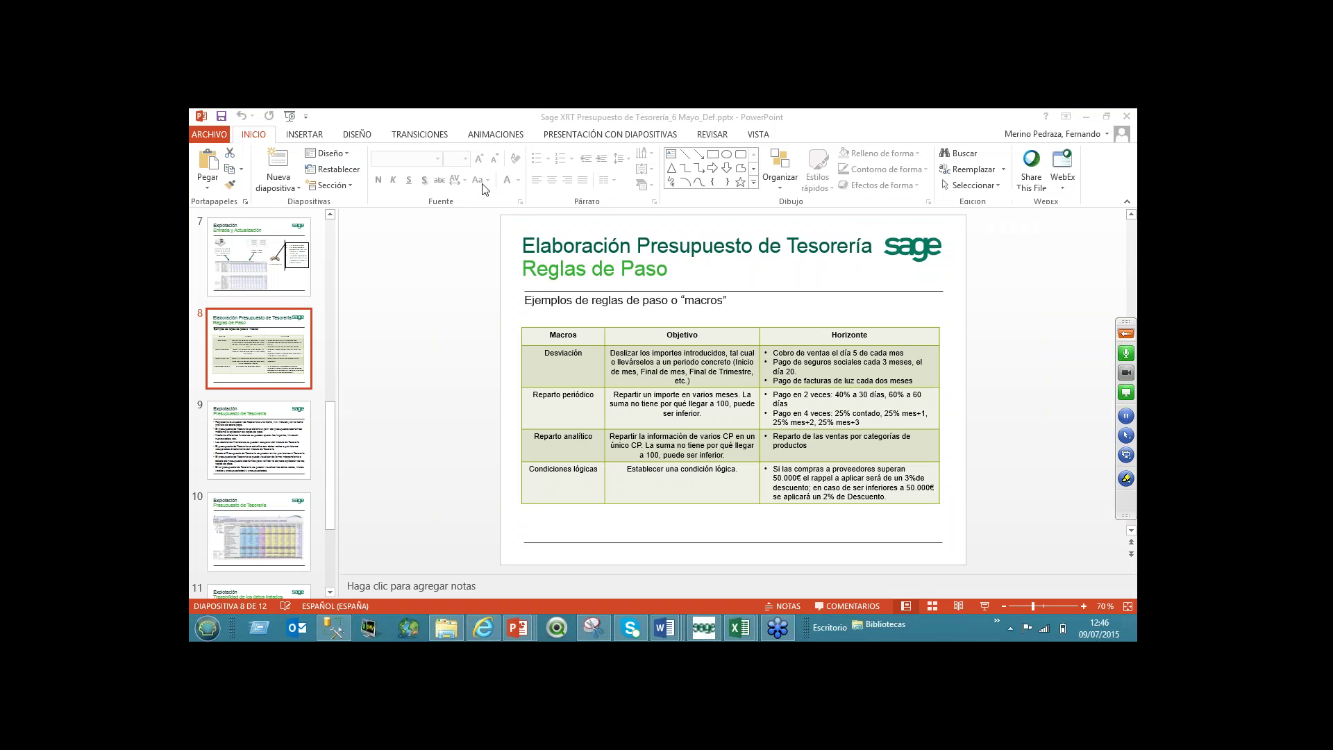
{"action": "key", "text": "shift+F5"}
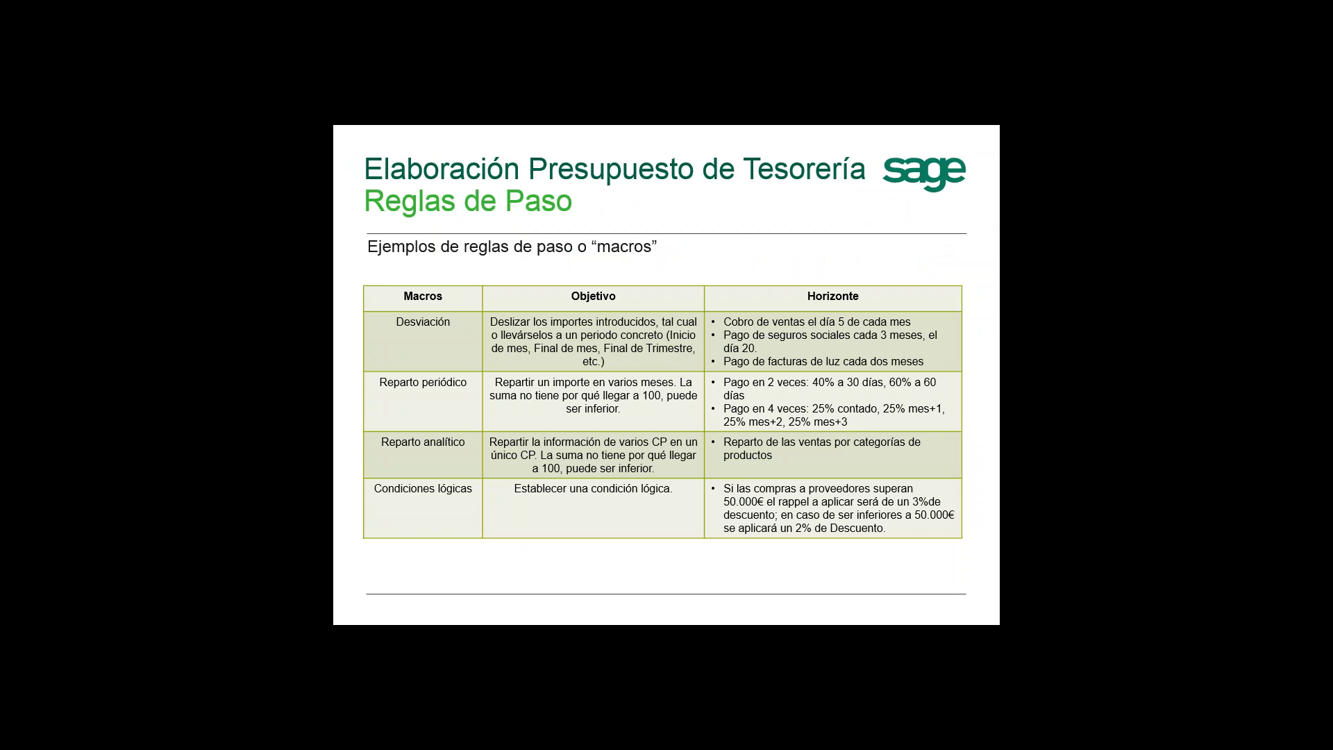
{"action": "key", "text": "Escape"}
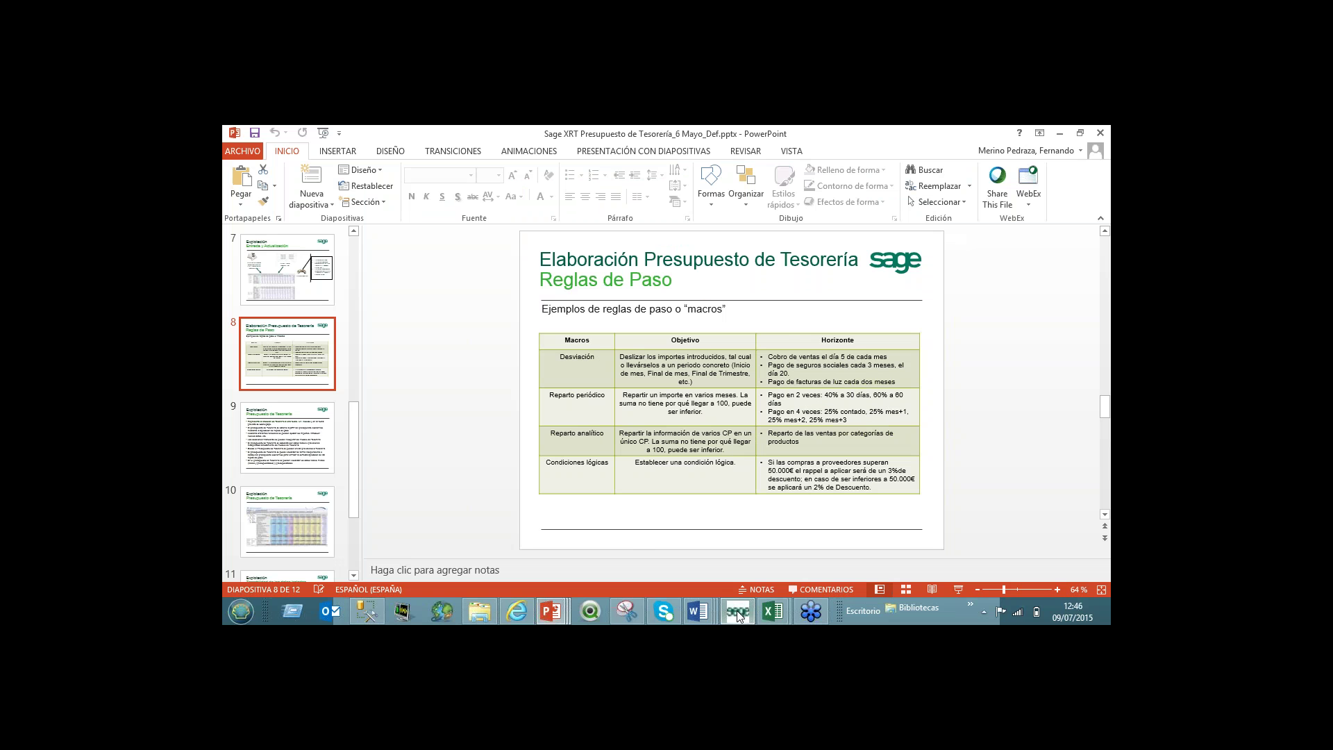
Step: Switch back to Sage XRT Treasury and go through the management rules list down to the Alquileres rule
{"action": "left_click", "coordinate": [738, 614]}
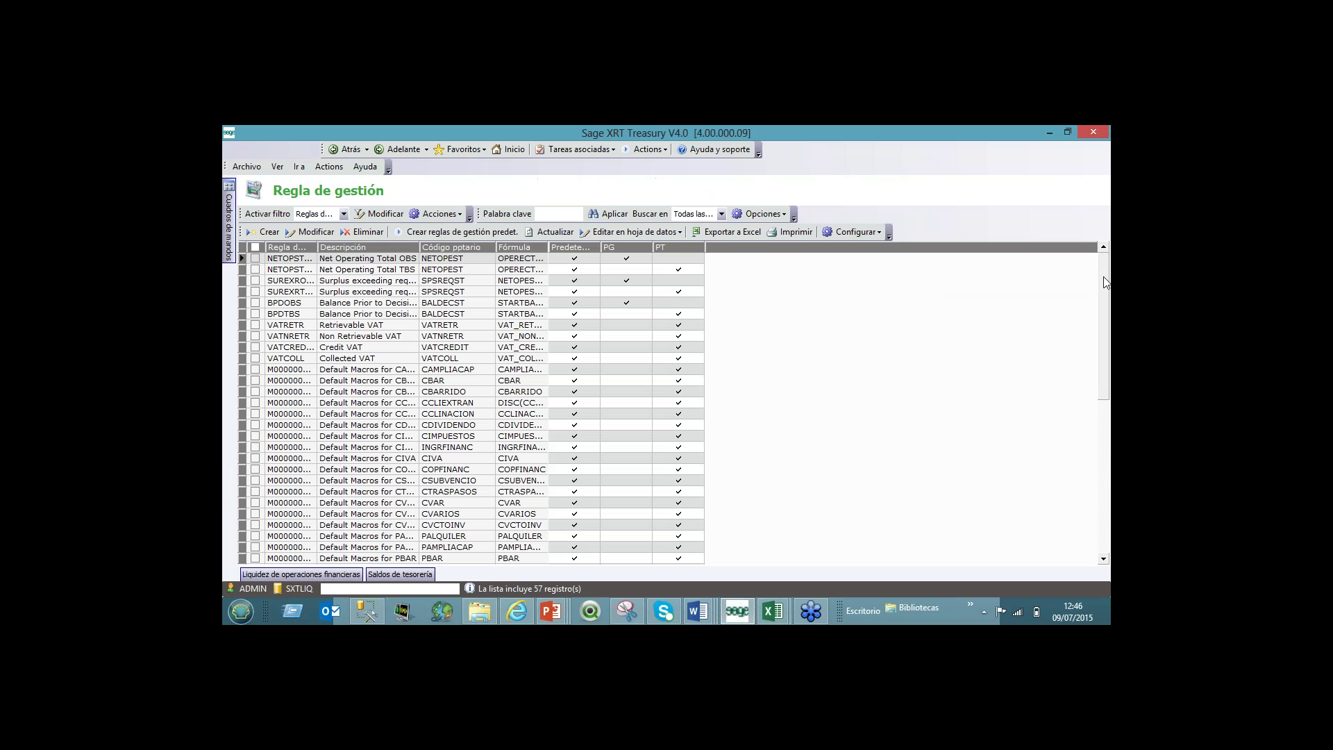
{"action": "left_click_drag", "start_coordinate": [1106, 281], "coordinate": [1107, 347]}
{"action": "left_click", "coordinate": [527, 514]}
{"action": "key", "text": "Down"}
{"action": "key", "text": "Down"}
{"action": "key", "text": "Down"}
{"action": "key", "text": "Down"}
{"action": "key", "text": "Down"}
{"action": "key", "text": "Down"}
{"action": "key", "text": "Down"}
{"action": "key", "text": "Down"}
{"action": "key", "text": "Down"}
{"action": "key", "text": "Down"}
{"action": "key", "text": "Down"}
{"action": "key", "text": "Down"}
{"action": "key", "text": "Down"}
{"action": "key", "text": "Down"}
{"action": "key", "text": "Down"}
{"action": "key", "text": "Down"}
{"action": "key", "text": "Down"}
{"action": "key", "text": "Down"}
{"action": "key", "text": "Down"}
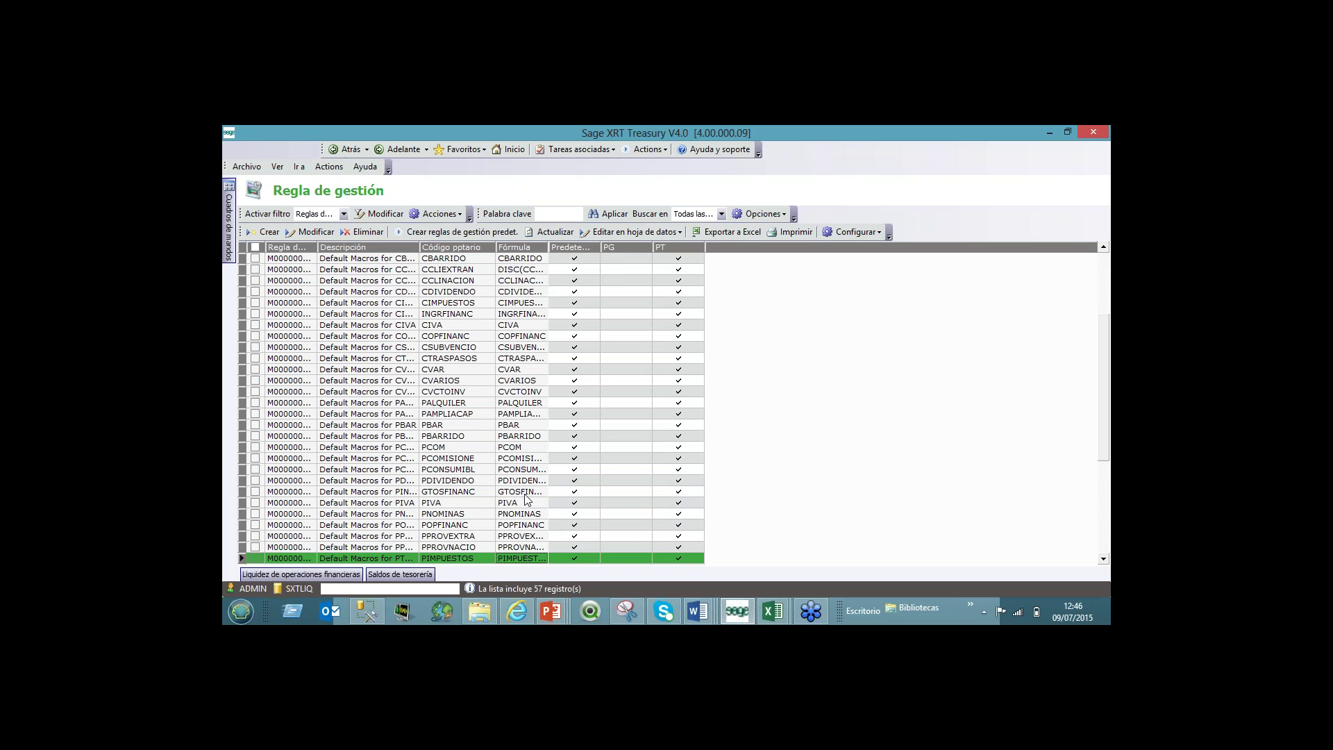
{"action": "key", "text": "Down"}
{"action": "key", "text": "Down"}
{"action": "key", "text": "Down"}
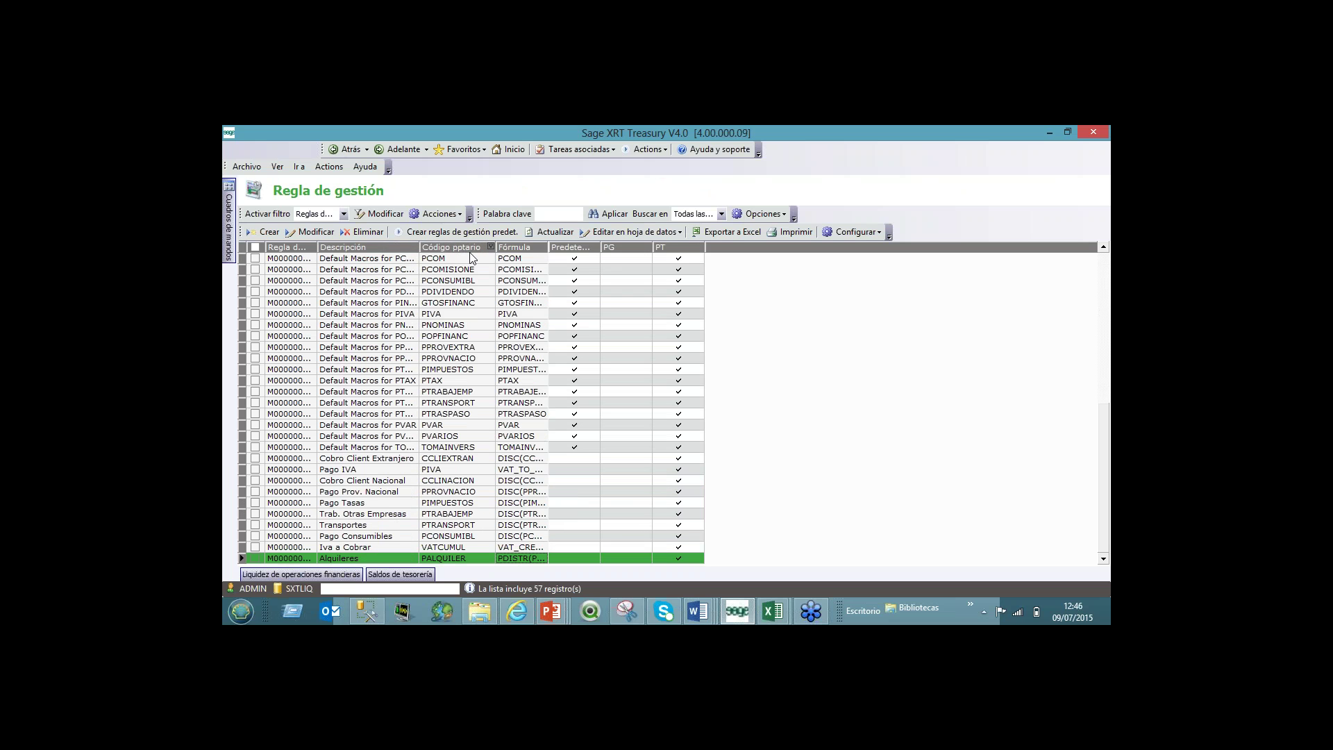
Step: Widen the Descripción and Fórmula columns of the management rules list to make the descriptions and formulas readable
{"action": "left_click_drag", "start_coordinate": [498, 245], "coordinate": [498, 245]}
{"action": "left_click", "coordinate": [549, 436]}
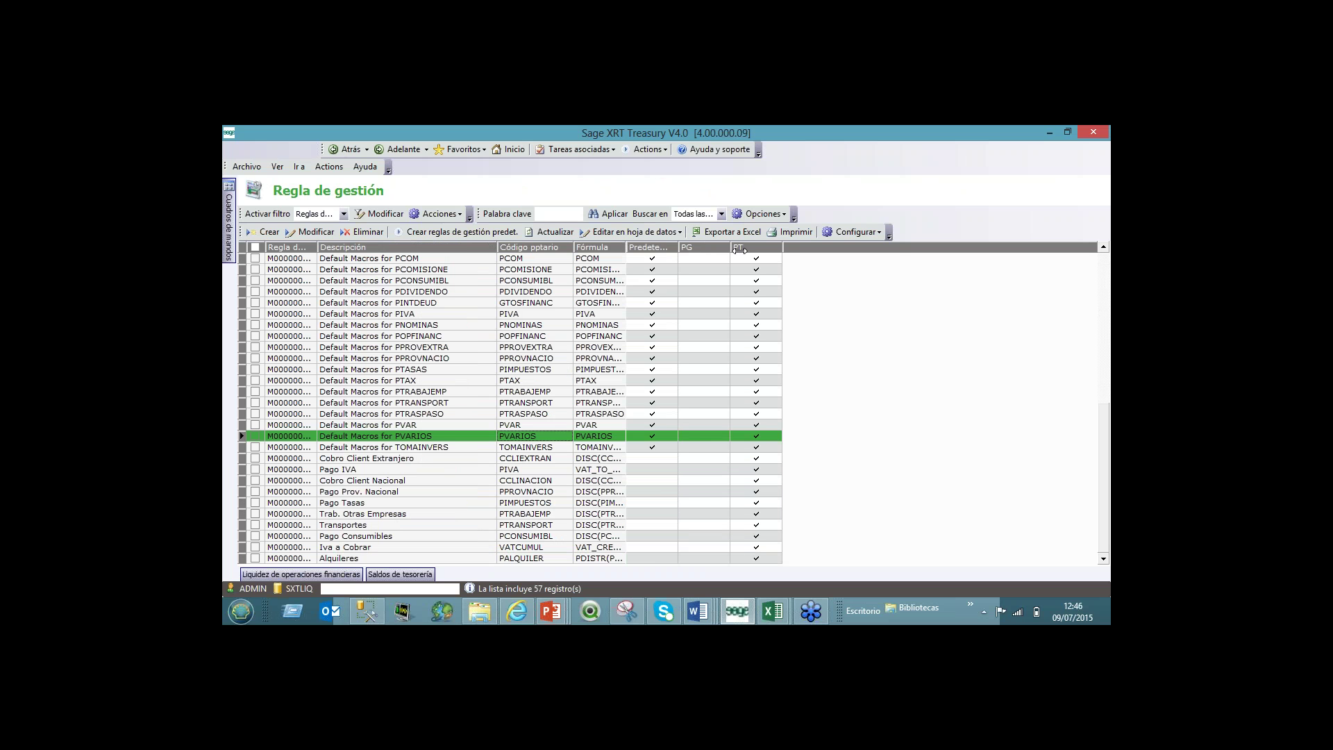
{"action": "left_click_drag", "start_coordinate": [739, 248], "coordinate": [739, 249]}
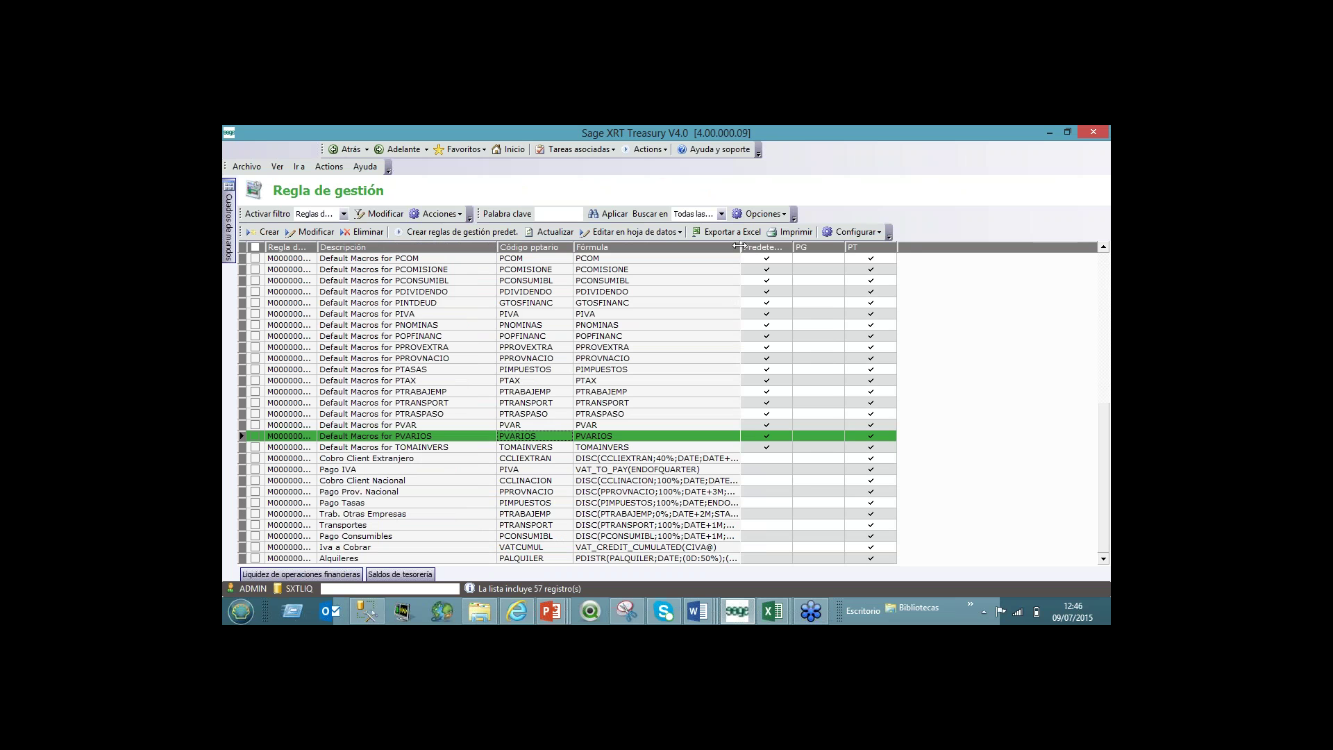
{"action": "left_click_drag", "start_coordinate": [740, 248], "coordinate": [806, 247]}
Step: Examine the formulas of the Trab. Otras Empresas, Pago Consumibles and Transportes rules
{"action": "left_click", "coordinate": [741, 514]}
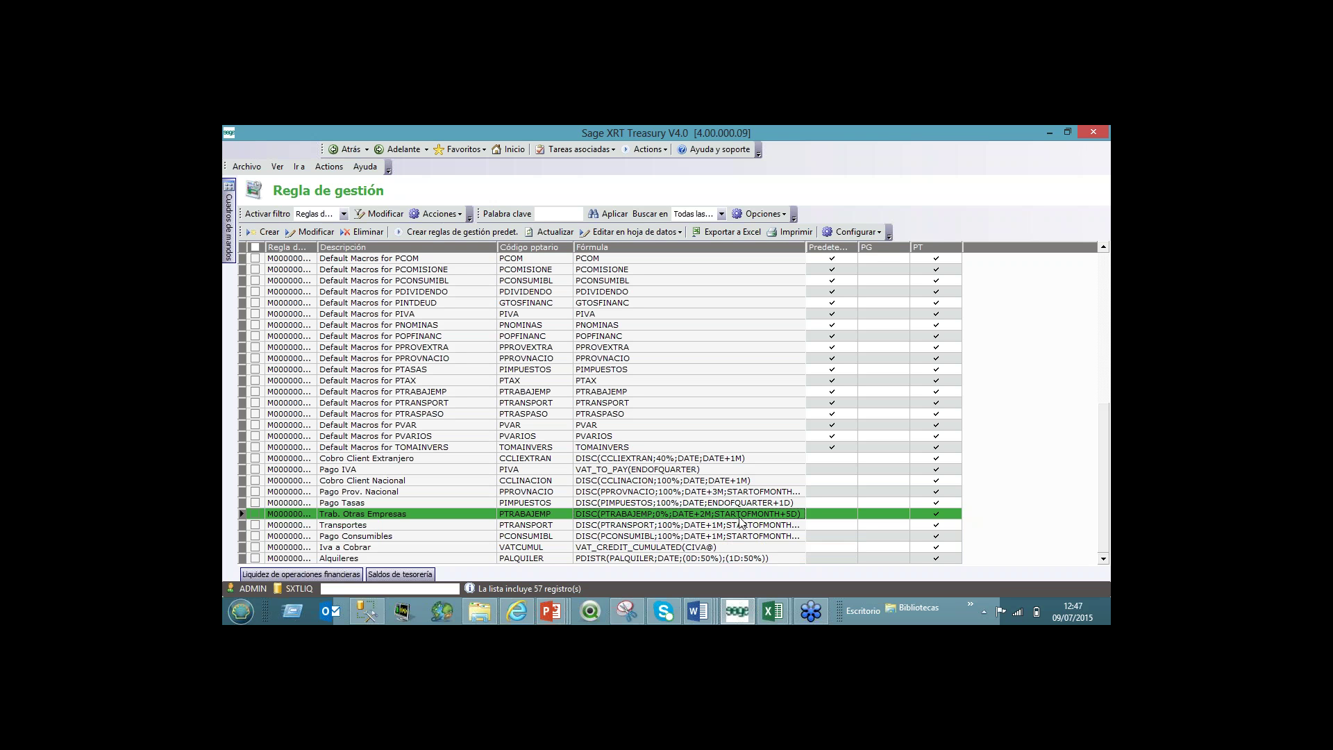
{"action": "left_click", "coordinate": [652, 536]}
{"action": "left_click", "coordinate": [652, 525]}
{"action": "left_click", "coordinate": [650, 515]}
{"action": "left_click", "coordinate": [672, 526]}
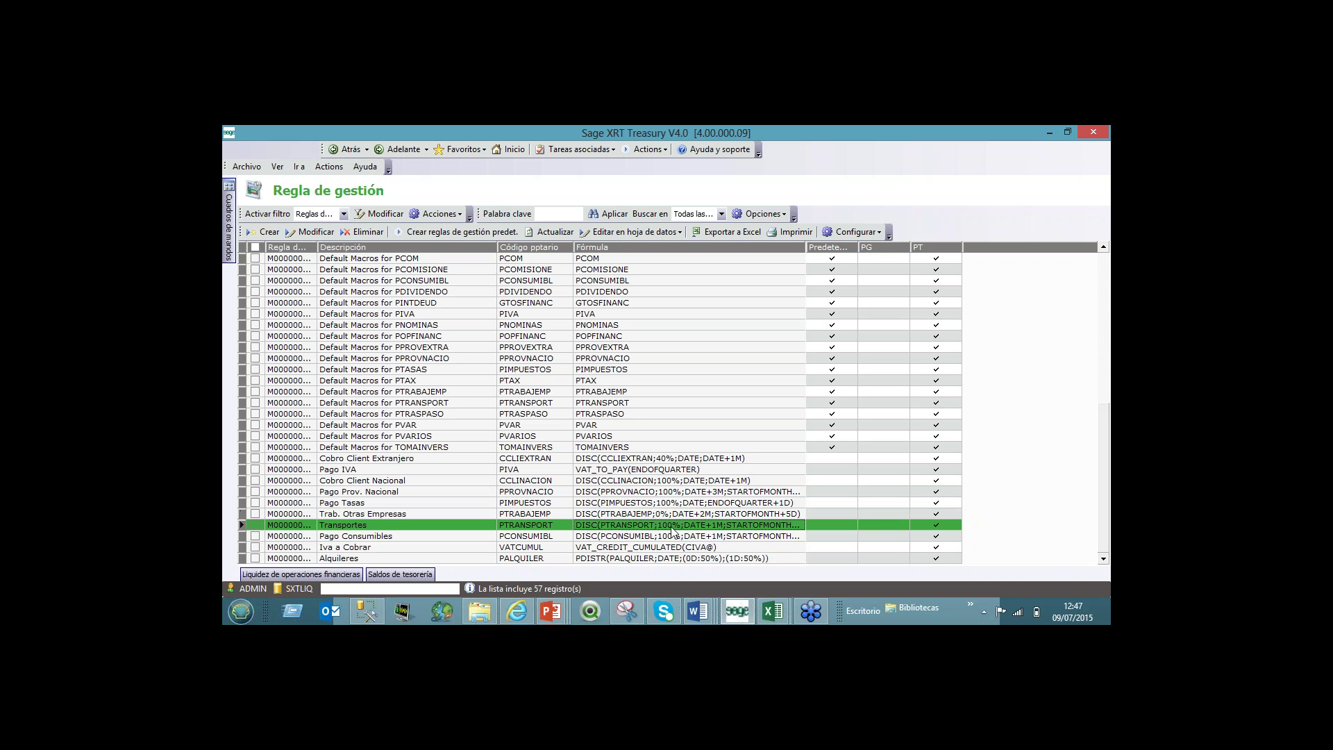
Step: Mark the Transportes rule, widen the Fórmula column further and open the rule for modification
{"action": "left_click", "coordinate": [255, 526]}
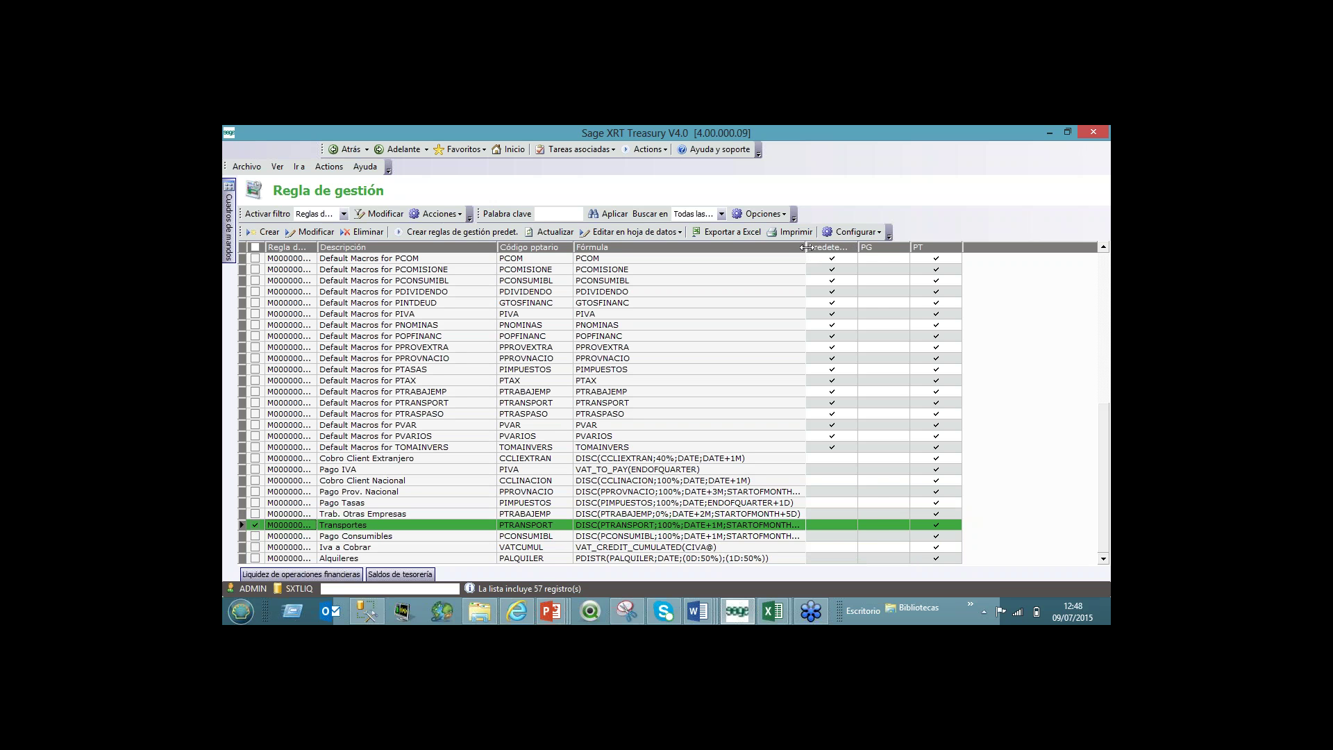
{"action": "left_click_drag", "start_coordinate": [807, 247], "coordinate": [867, 250]}
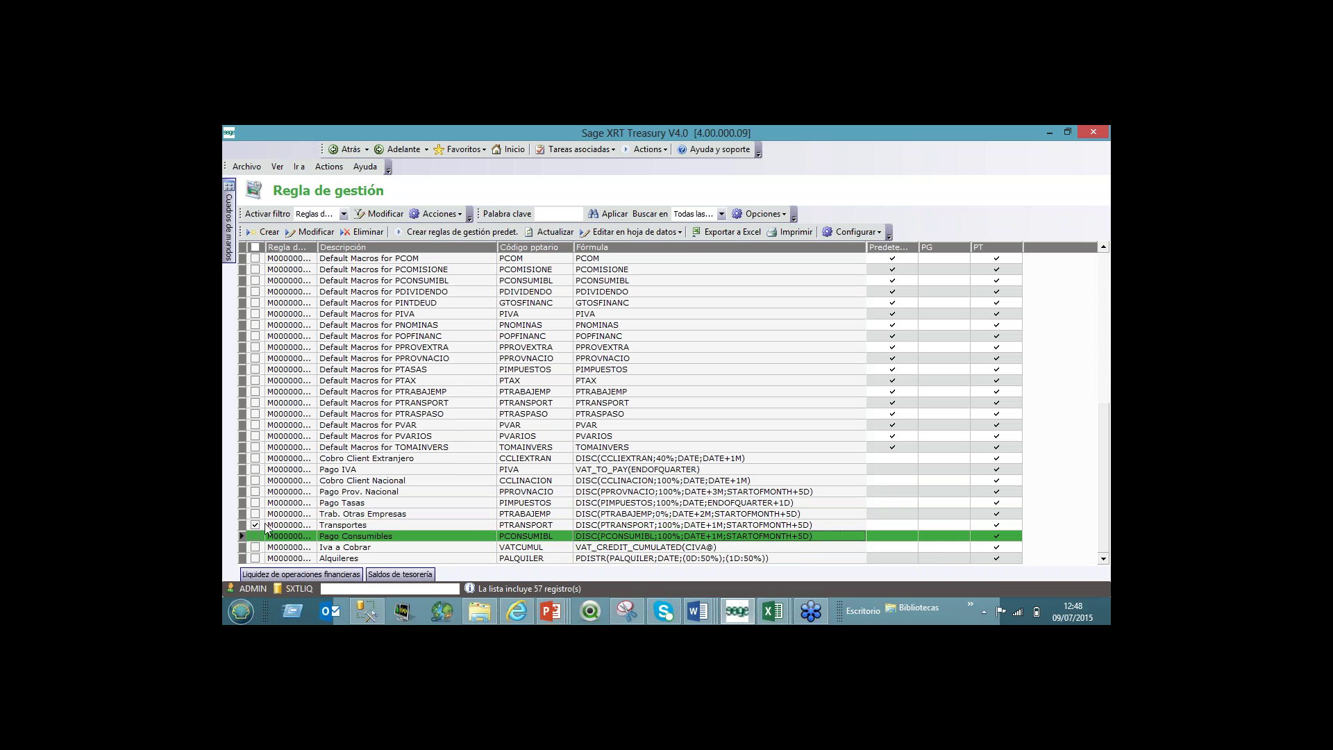
{"action": "right_click", "coordinate": [299, 527]}
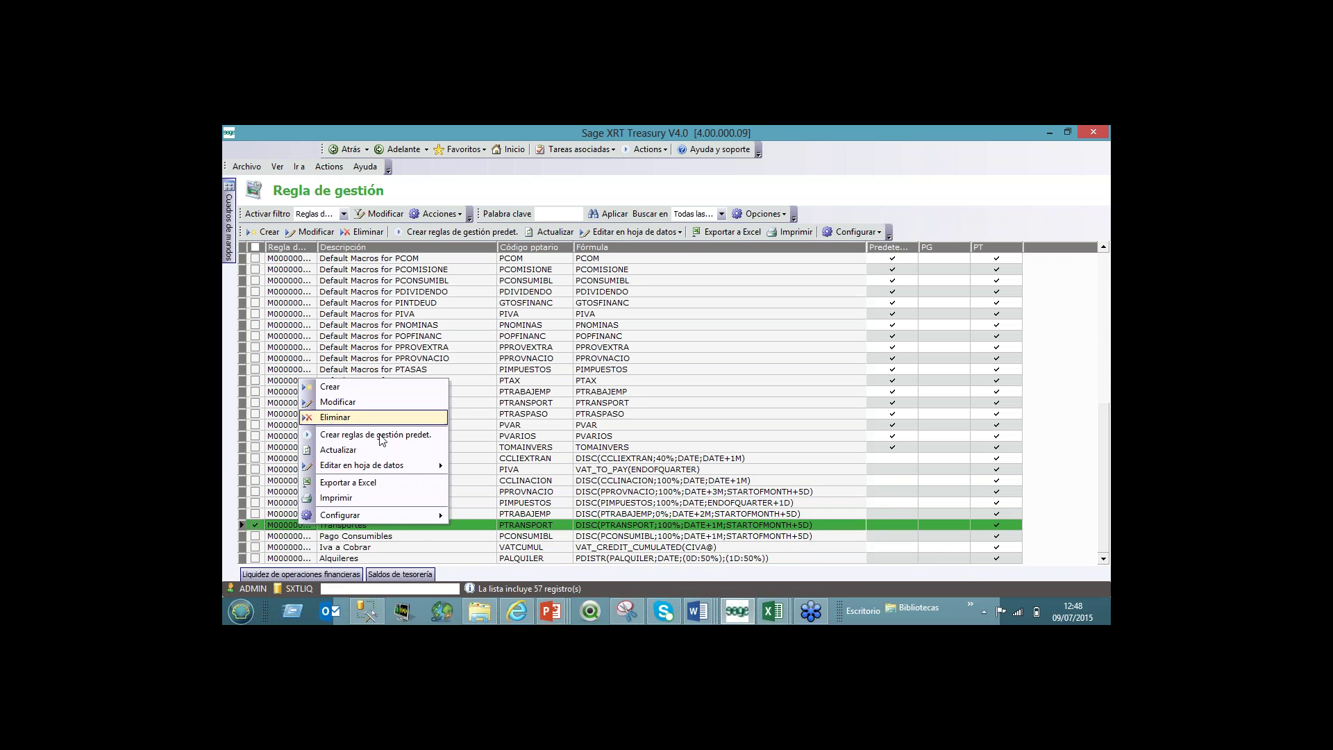
{"action": "left_click", "coordinate": [375, 451]}
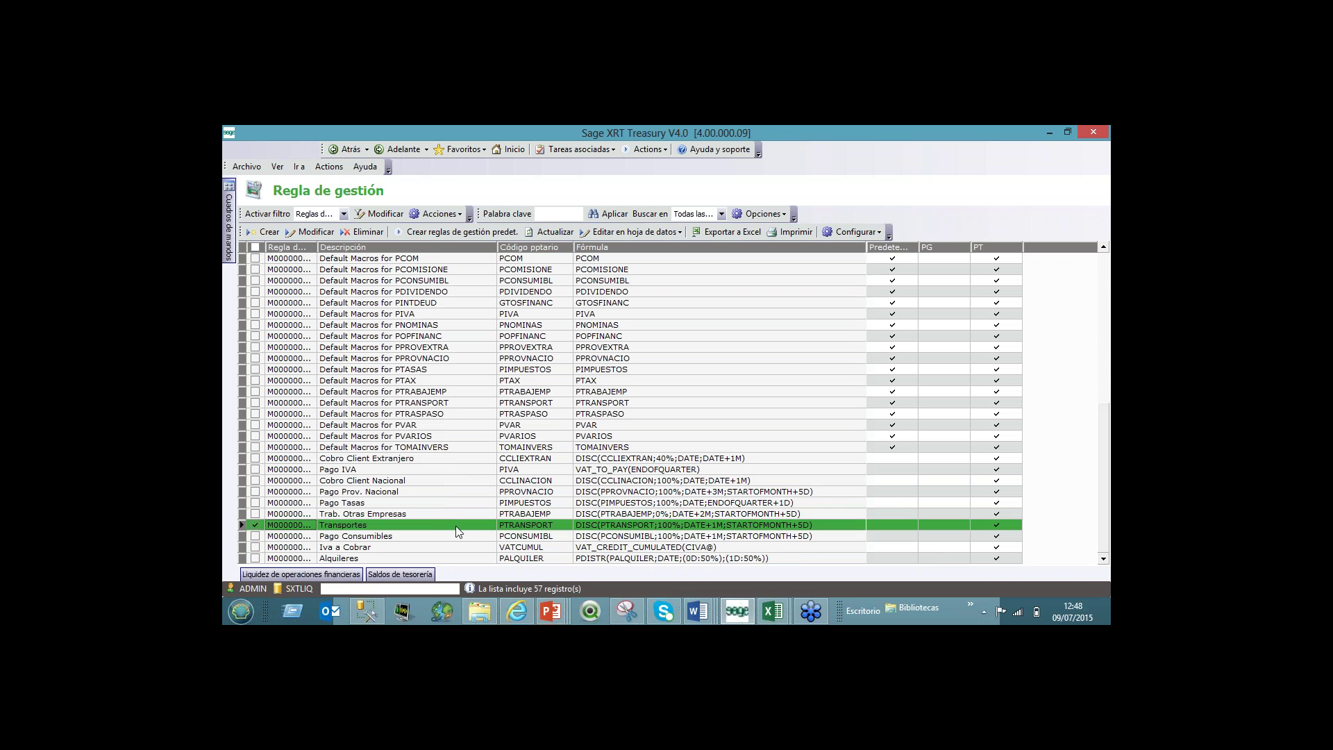
{"action": "left_click", "coordinate": [318, 231]}
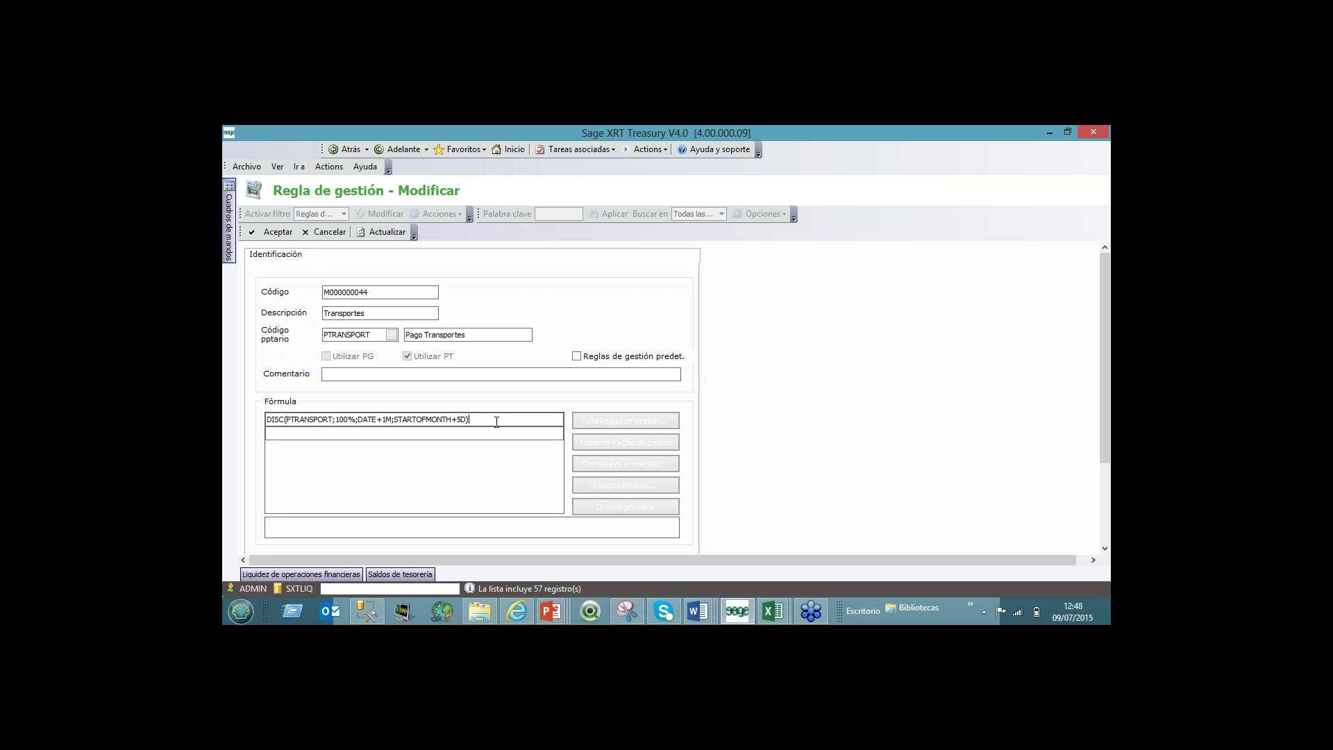
Step: Select the DISC formula line of the Transportes rule and open it in the management rules assistant
{"action": "key", "text": "shift+Left"}
{"action": "key", "text": "shift+Left"}
{"action": "key", "text": "shift+Left"}
{"action": "key", "text": "shift+Left"}
{"action": "left_click", "coordinate": [284, 419]}
{"action": "left_click", "coordinate": [623, 423]}
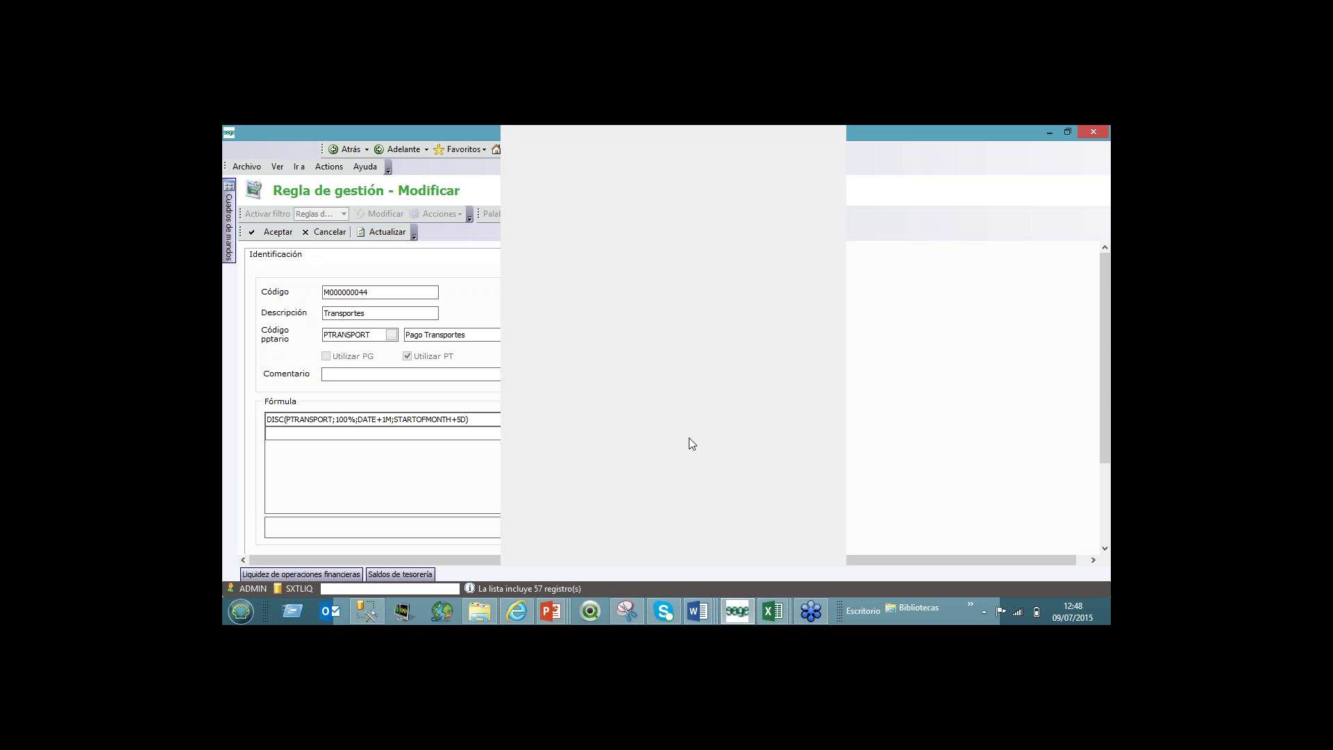
{"action": "key", "text": "Escape"}
{"action": "right_click", "coordinate": [468, 419]}
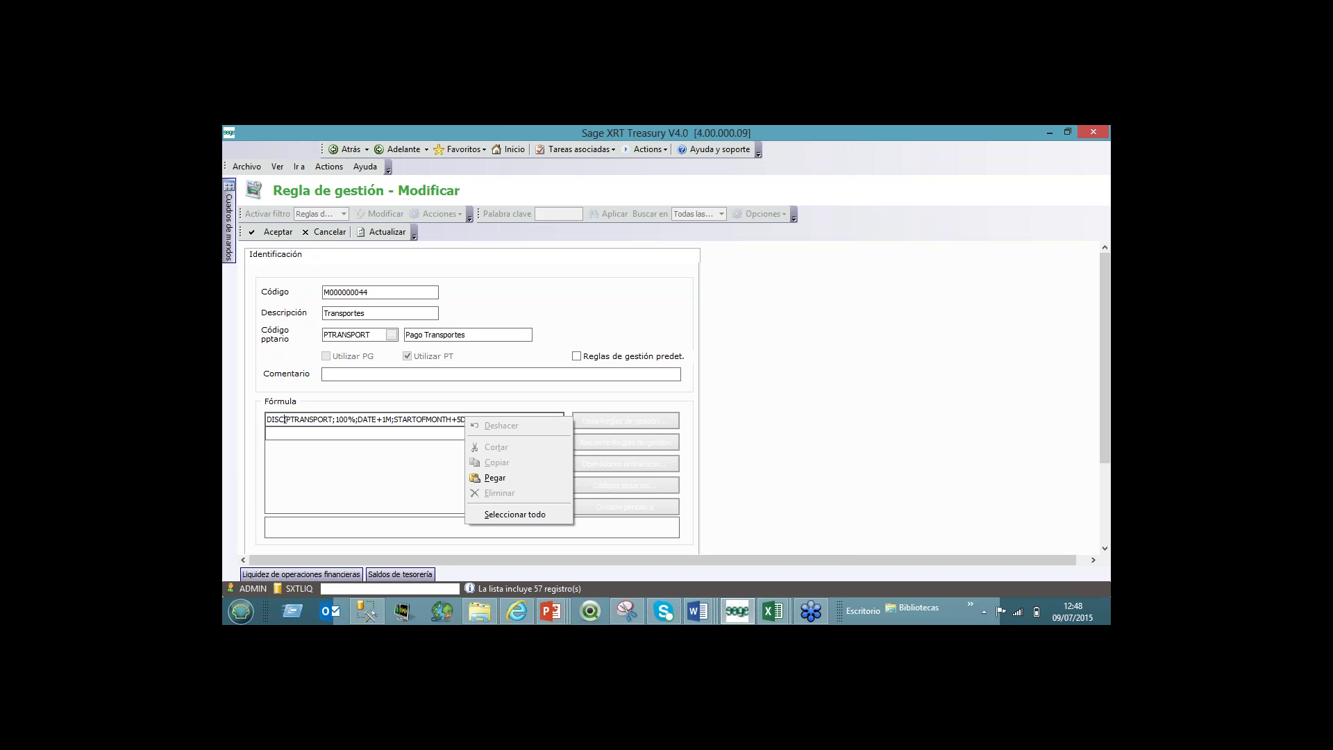
{"action": "left_click", "coordinate": [665, 448]}
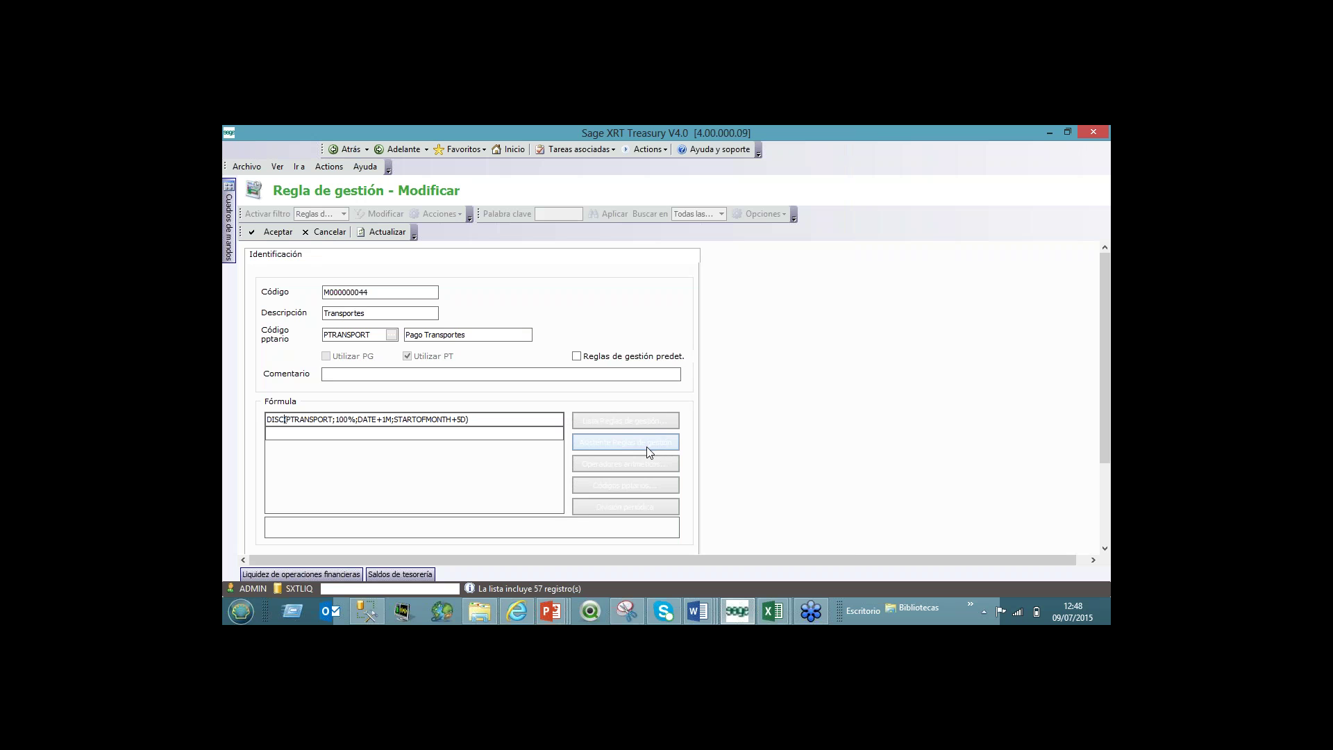
{"action": "left_click", "coordinate": [639, 444]}
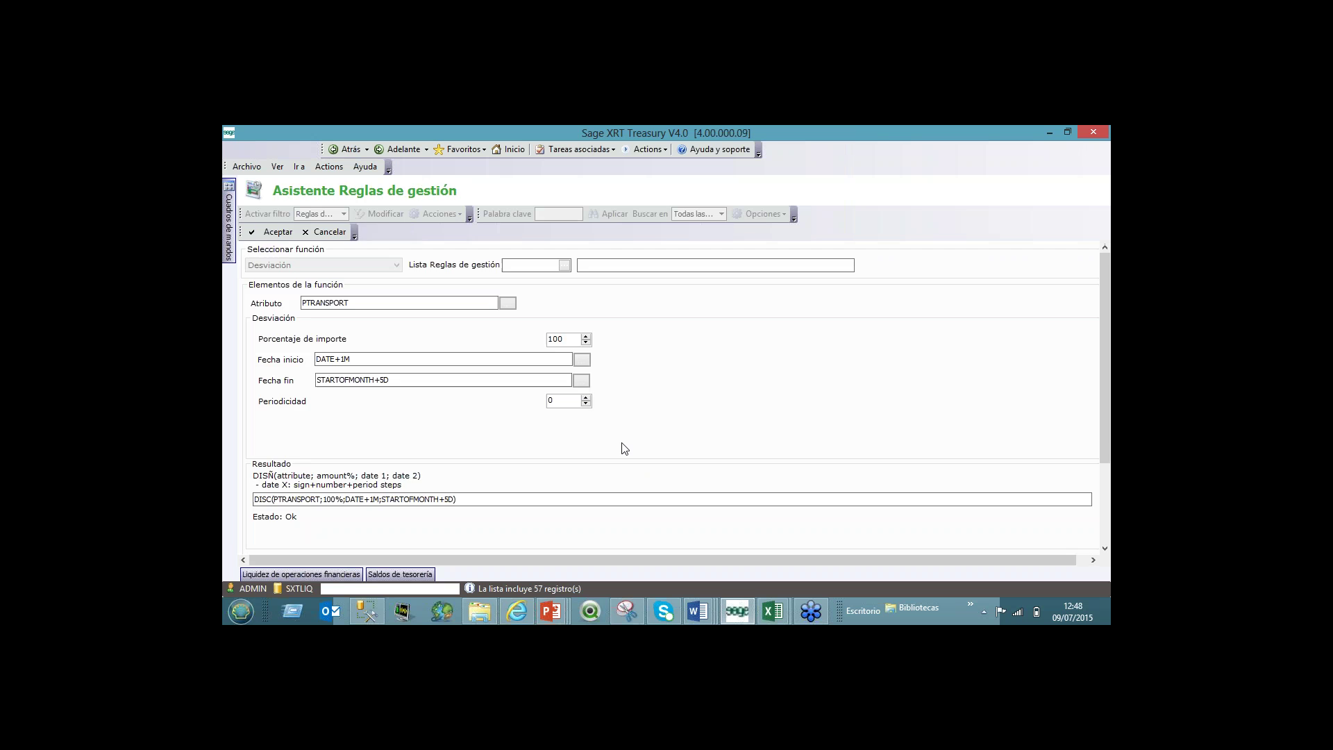
Step: Review the arithmetic operators and periodic divisions available for Fecha inicio, and insert Trimestre into its expression
{"action": "left_click", "coordinate": [583, 360]}
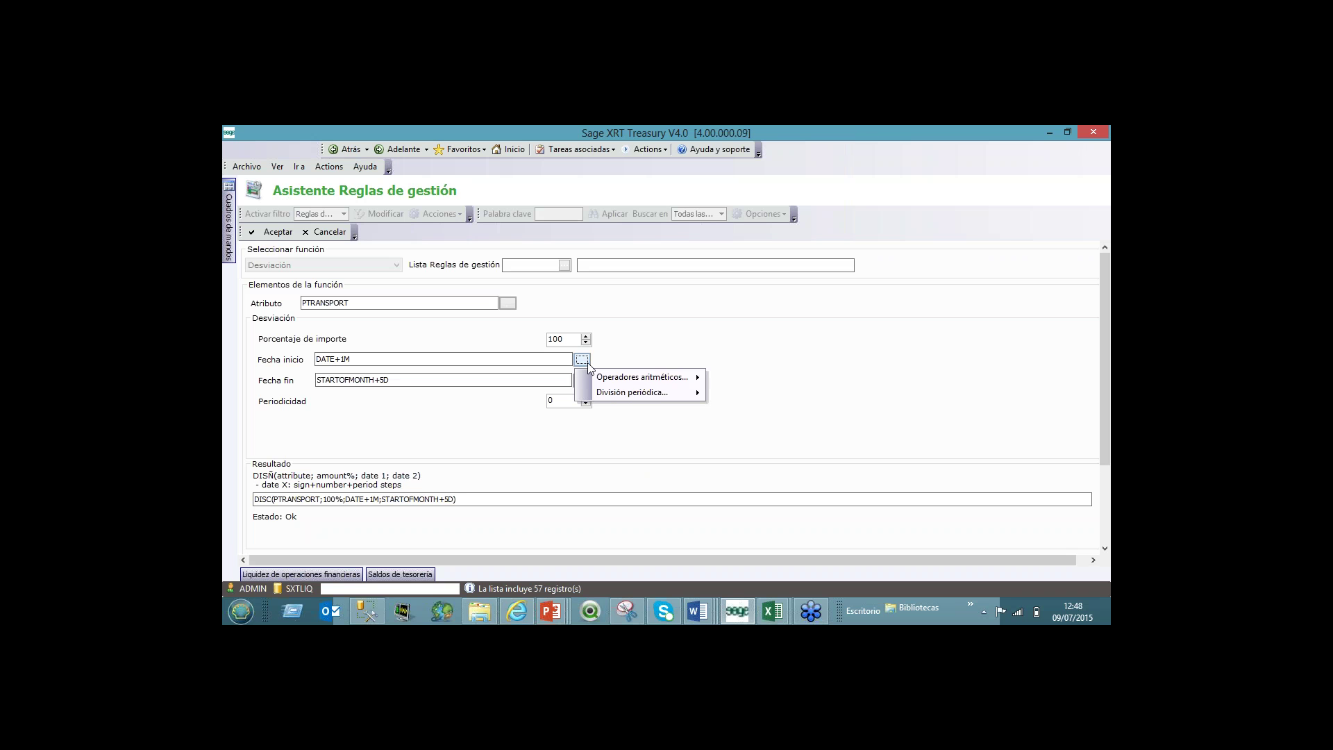
{"action": "left_click", "coordinate": [667, 323]}
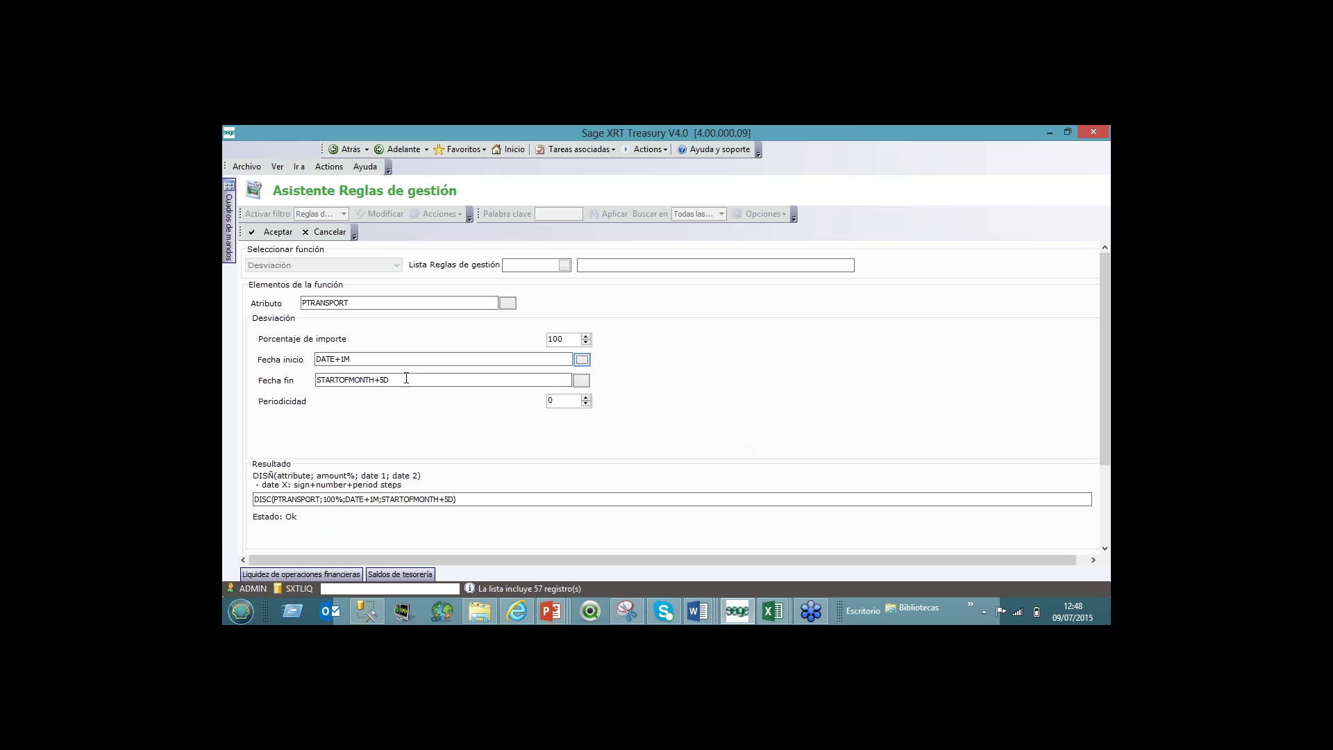
{"action": "left_click", "coordinate": [582, 360]}
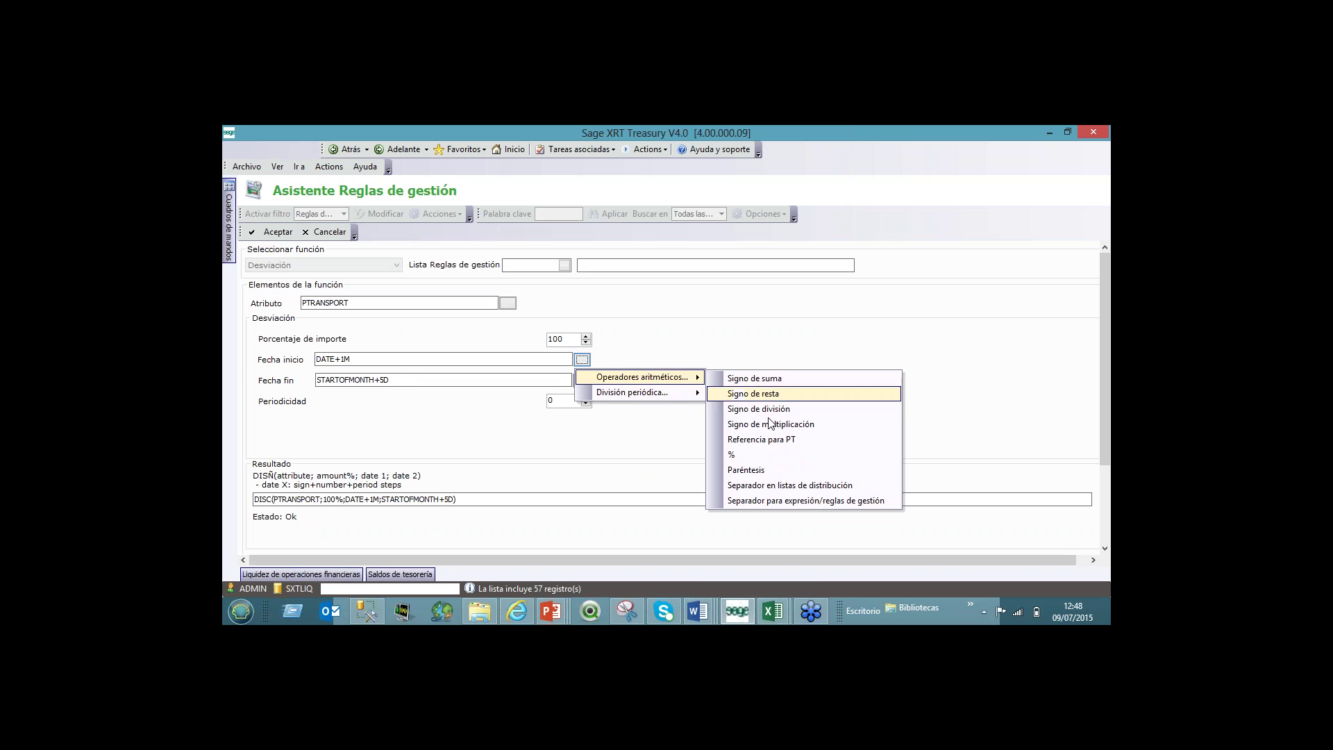
{"action": "mouse_move", "coordinate": [679, 395]}
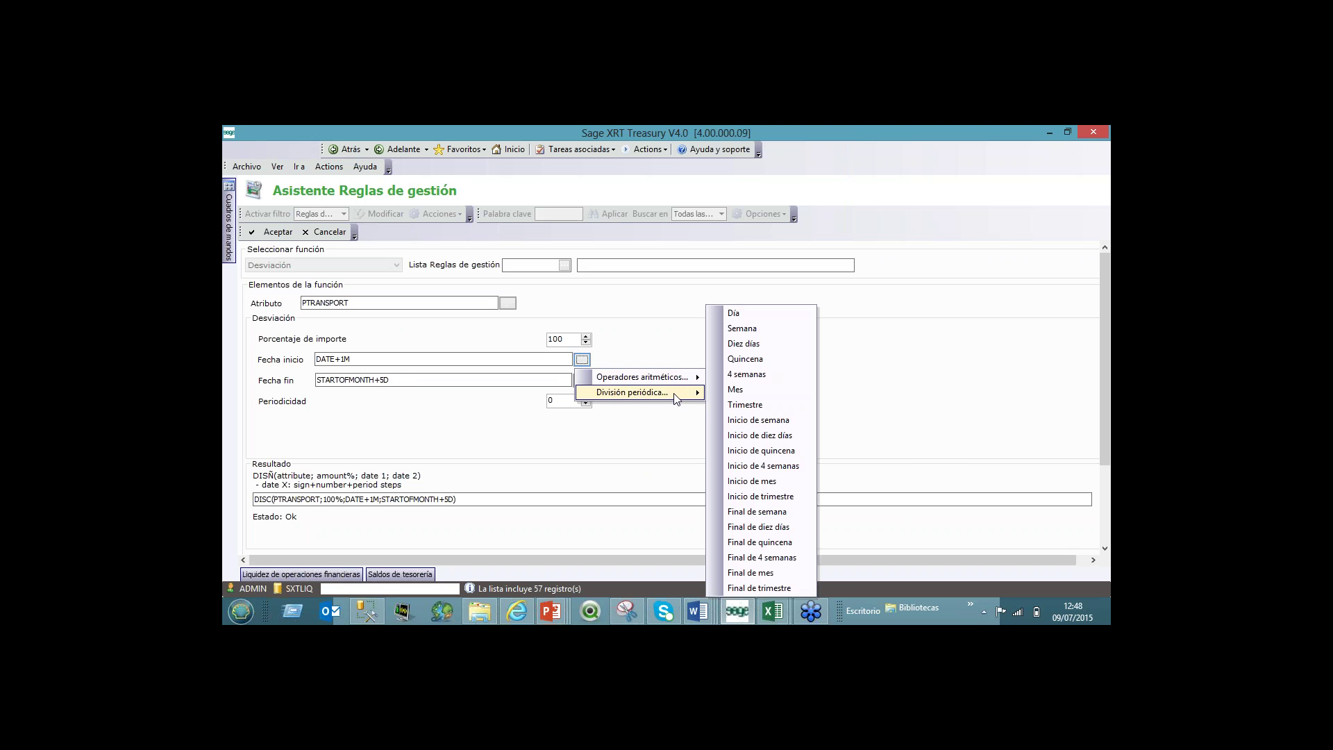
{"action": "left_click", "coordinate": [775, 406]}
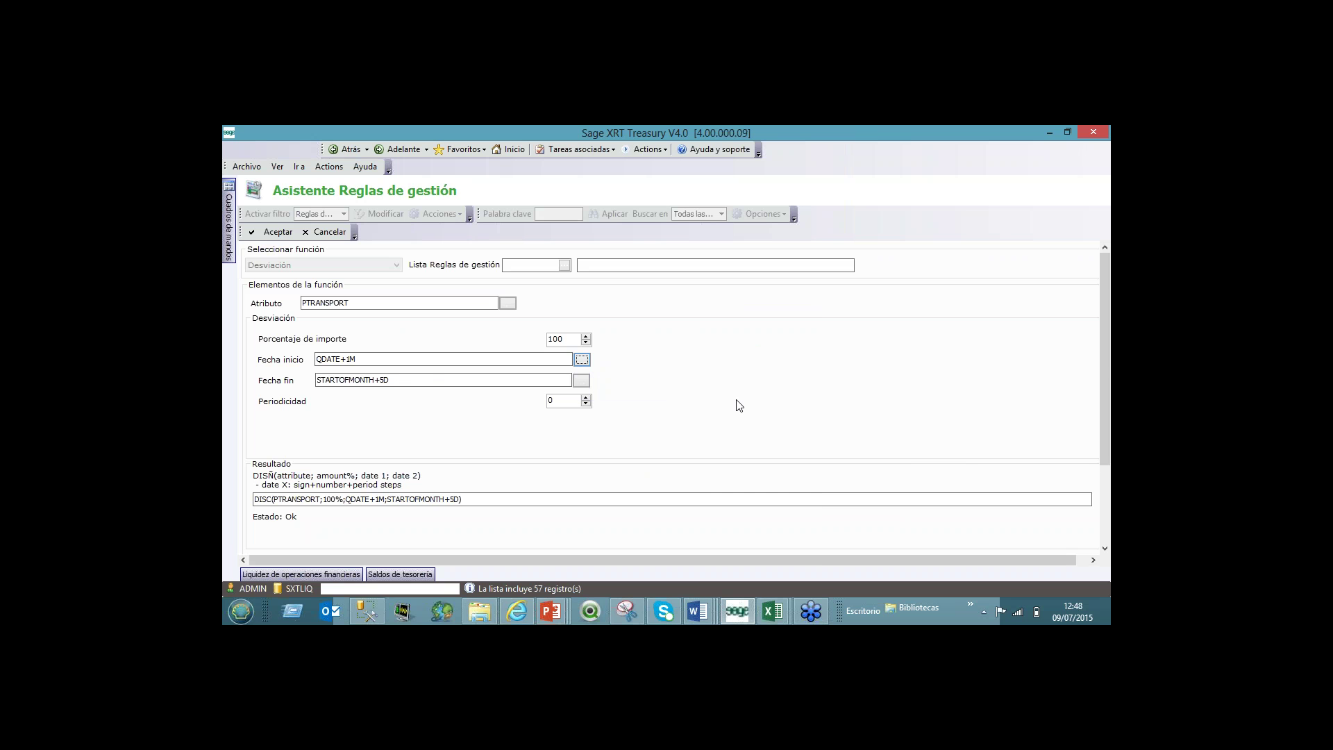
Step: Review the periodic divisions available for the Fecha fin expression of the DISC formula
{"action": "left_click", "coordinate": [419, 379]}
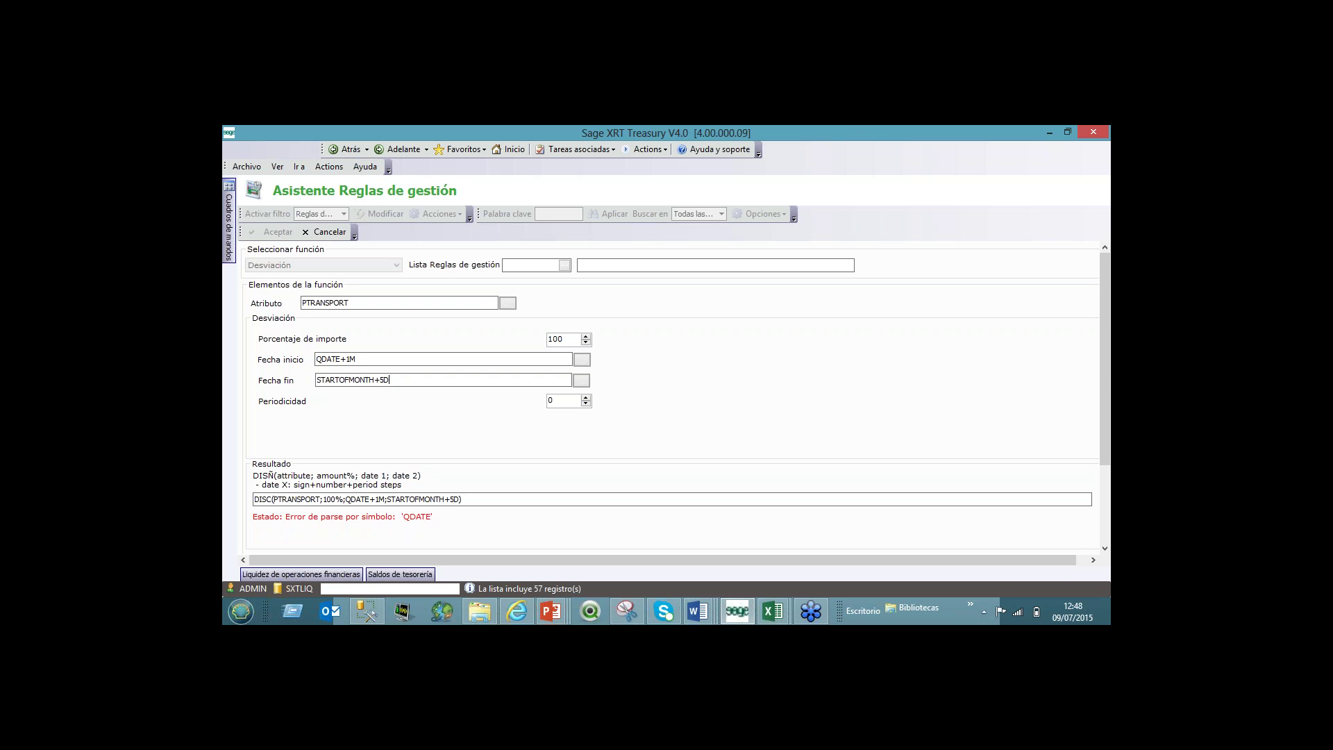
{"action": "left_click", "coordinate": [582, 382]}
{"action": "mouse_move", "coordinate": [632, 413]}
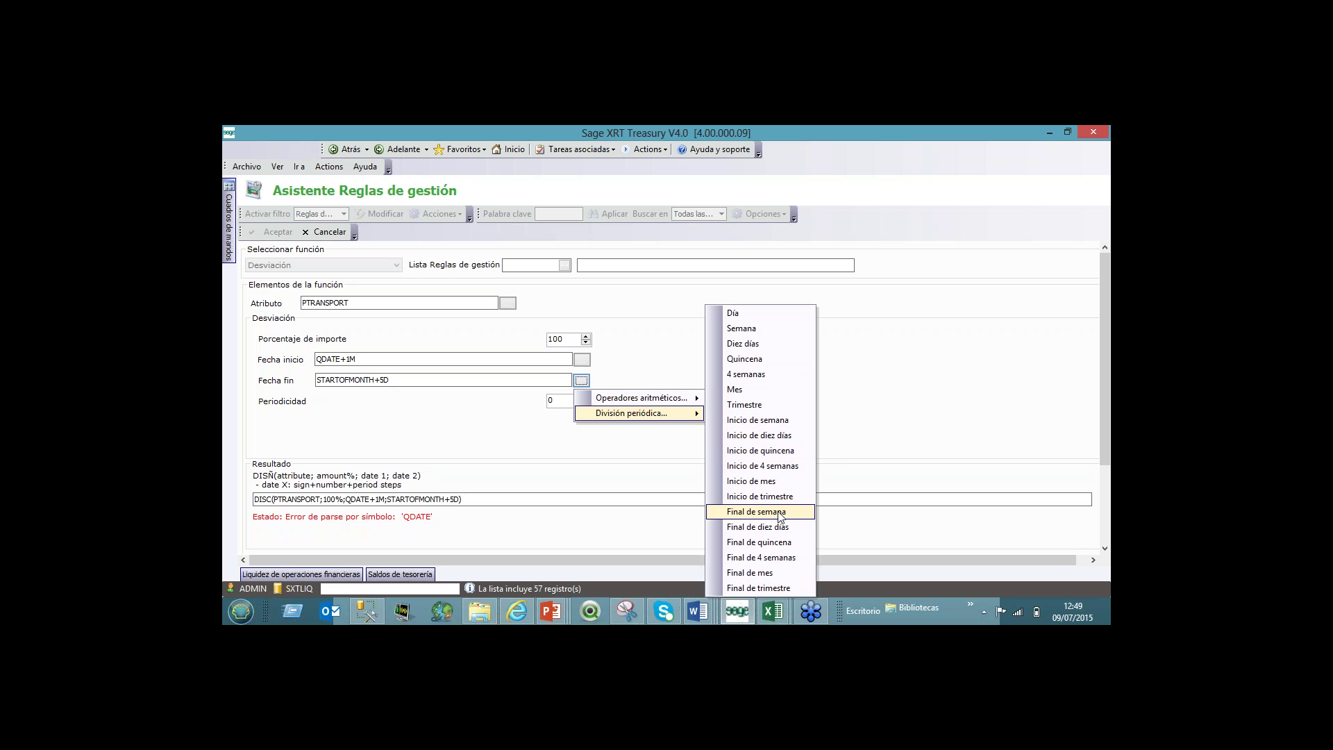
{"action": "left_click", "coordinate": [781, 332]}
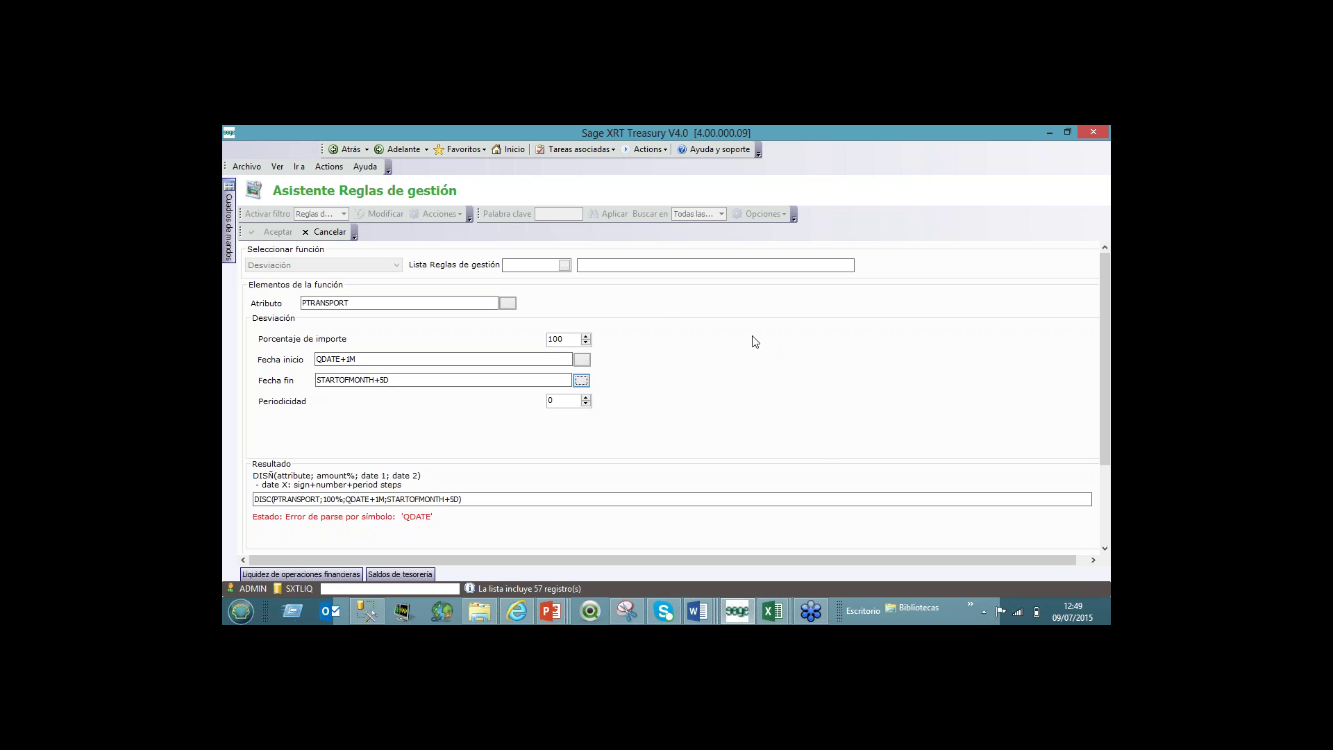
Step: Clear the Fecha fin expression and insert the periodic division Semana in its place
{"action": "left_click_drag", "start_coordinate": [399, 380], "coordinate": [317, 380]}
{"action": "key", "text": "BackSpace"}
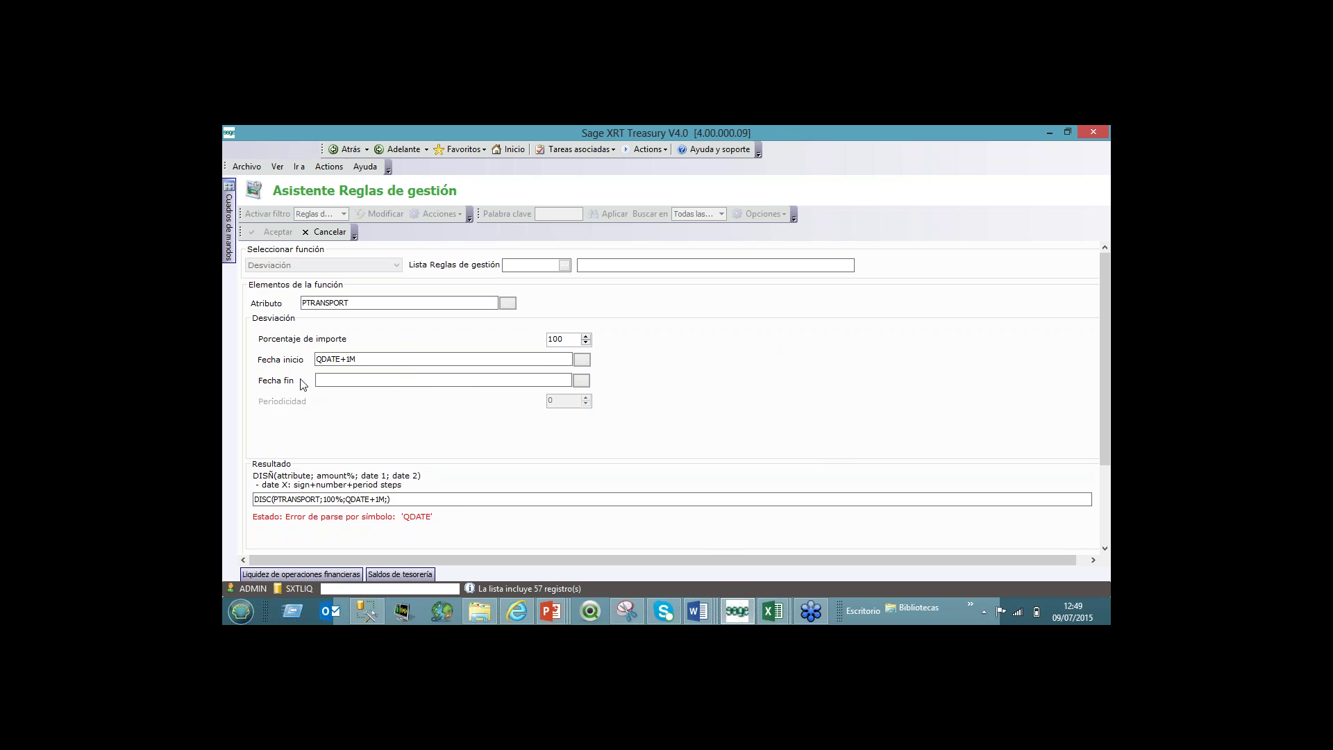
{"action": "left_click", "coordinate": [581, 380]}
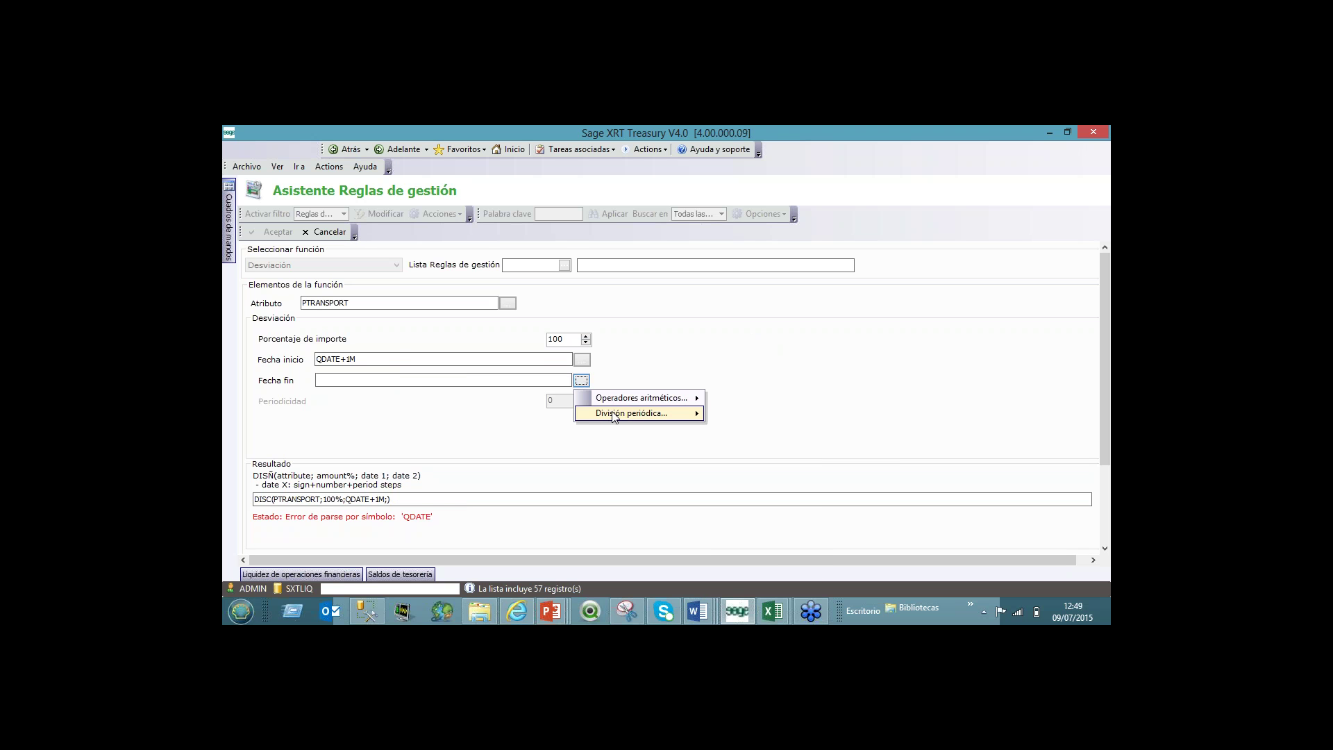
{"action": "mouse_move", "coordinate": [650, 412]}
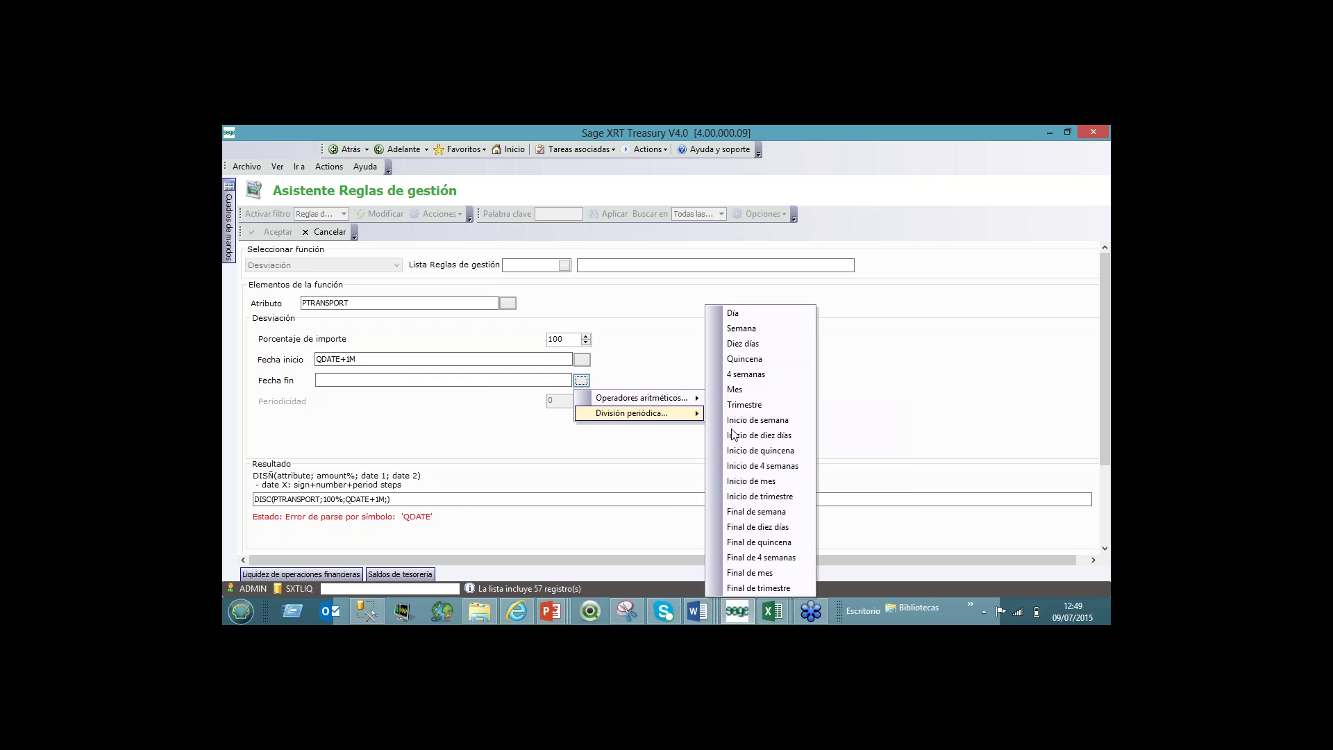
{"action": "left_click", "coordinate": [761, 335]}
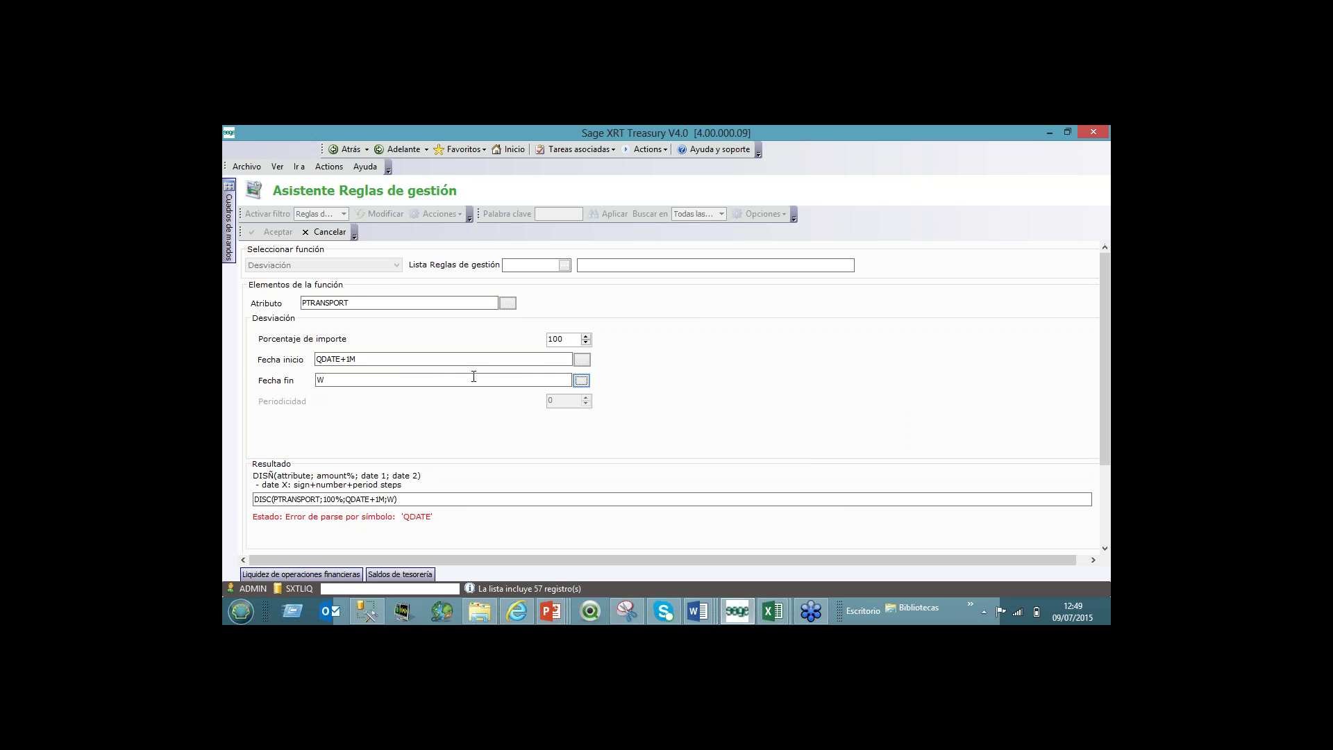
Step: Try adding a plus operator to the Fecha fin expression, clear it and cancel the assistant without applying the changes
{"action": "type", "text": "+"}
{"action": "key", "text": "BackSpace"}
{"action": "key", "text": "BackSpace"}
{"action": "left_click", "coordinate": [324, 232]}
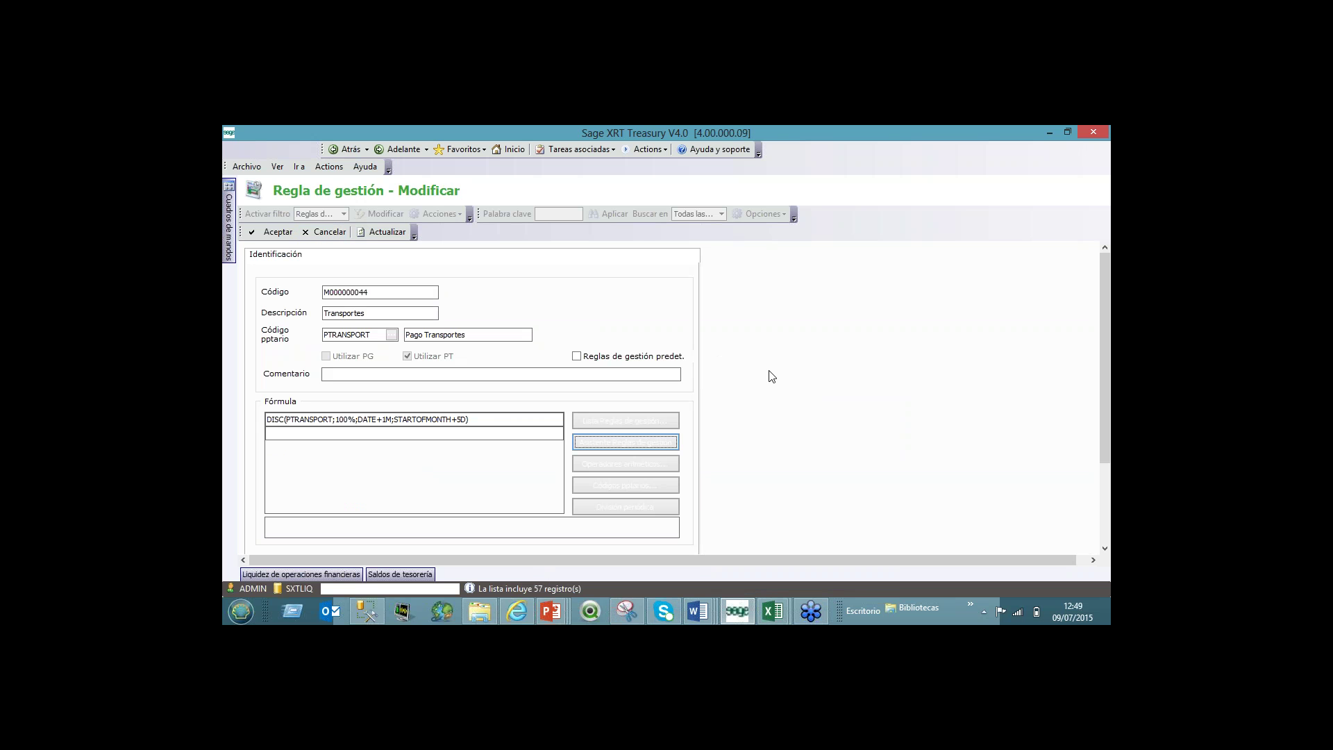
Step: Minimise the Sage XRT Treasury window and switch to the Reglas de Paso slide in PowerPoint
{"action": "left_click", "coordinate": [811, 612]}
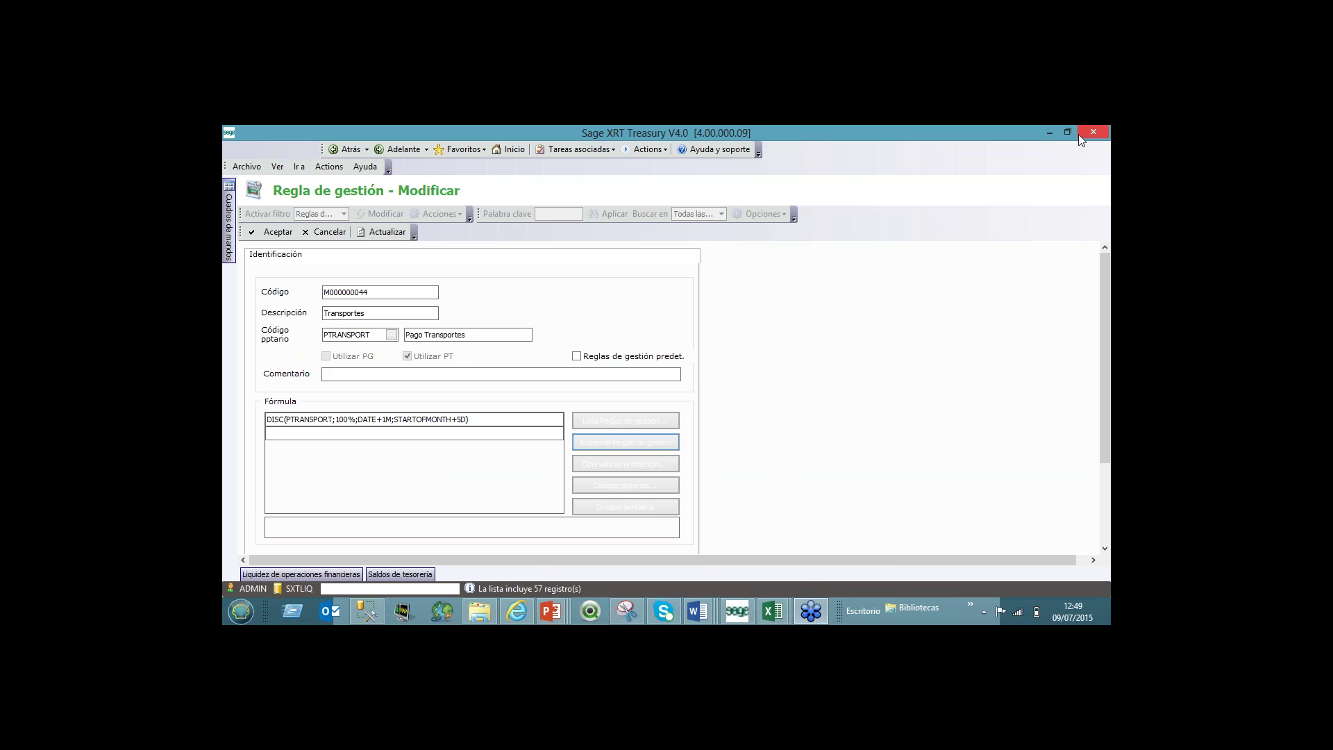
{"action": "left_click", "coordinate": [1047, 131]}
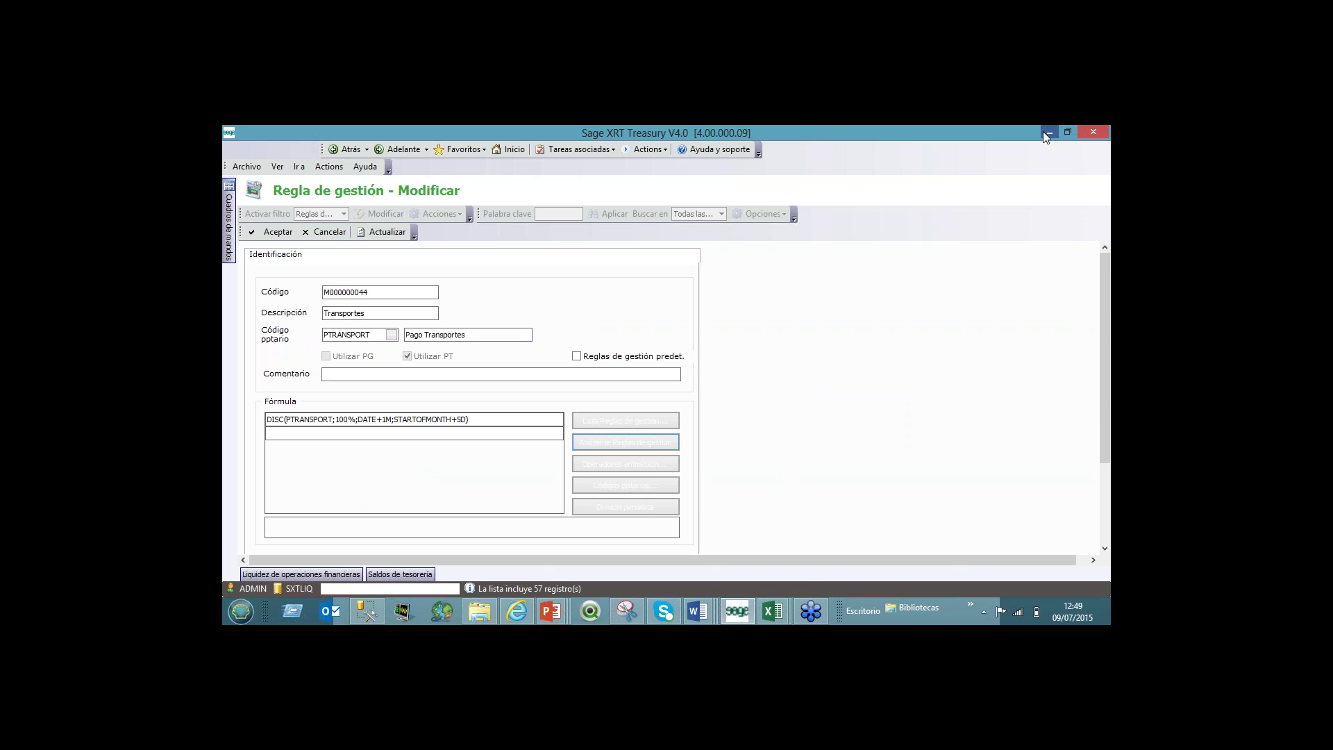
{"action": "left_click", "coordinate": [1047, 132]}
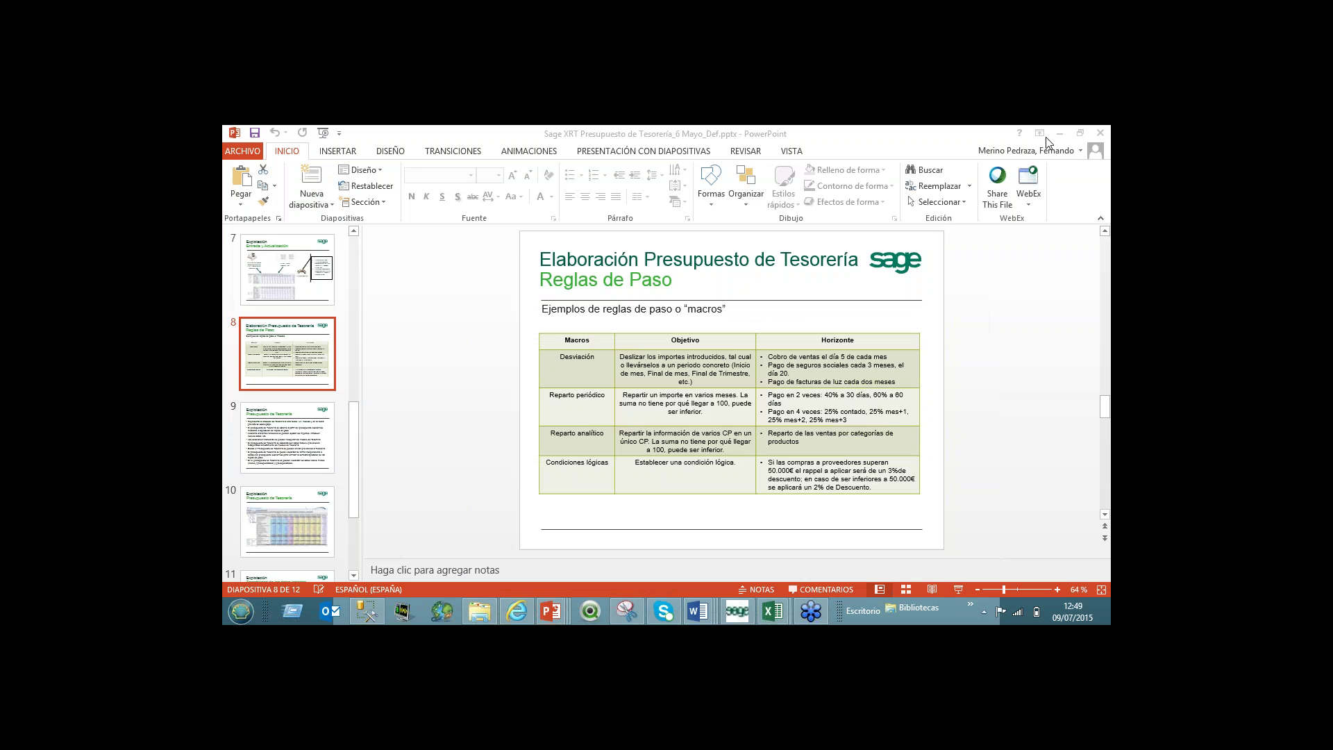